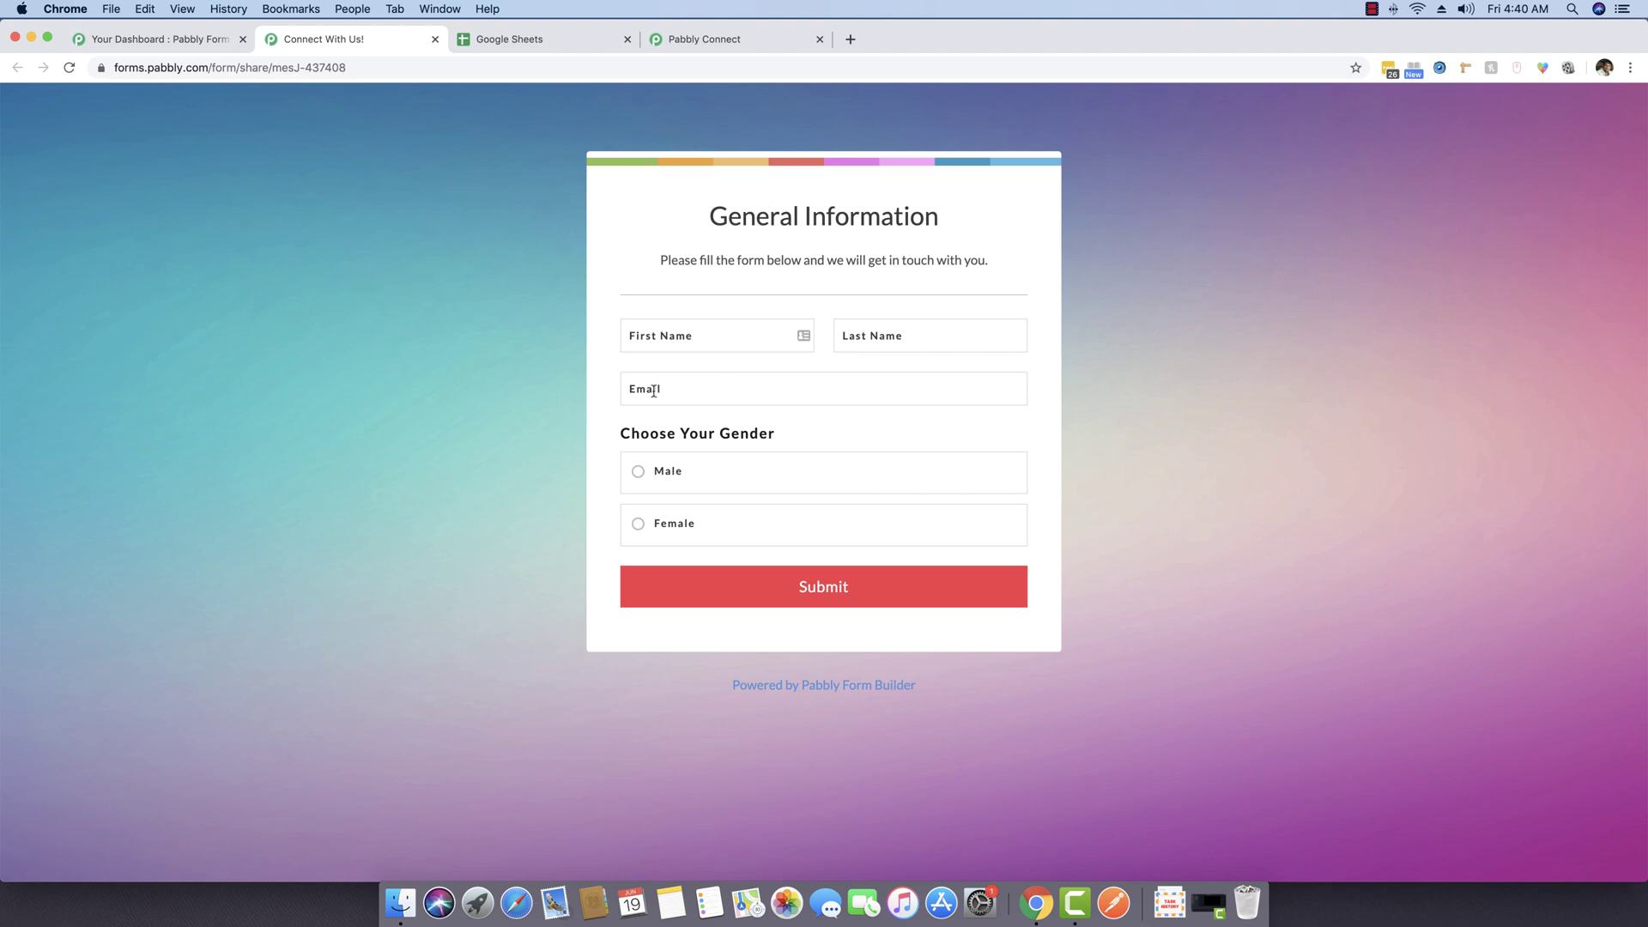
Step: On the General Information form, pick Male as gender, then change it to Female
left_click(653, 478)
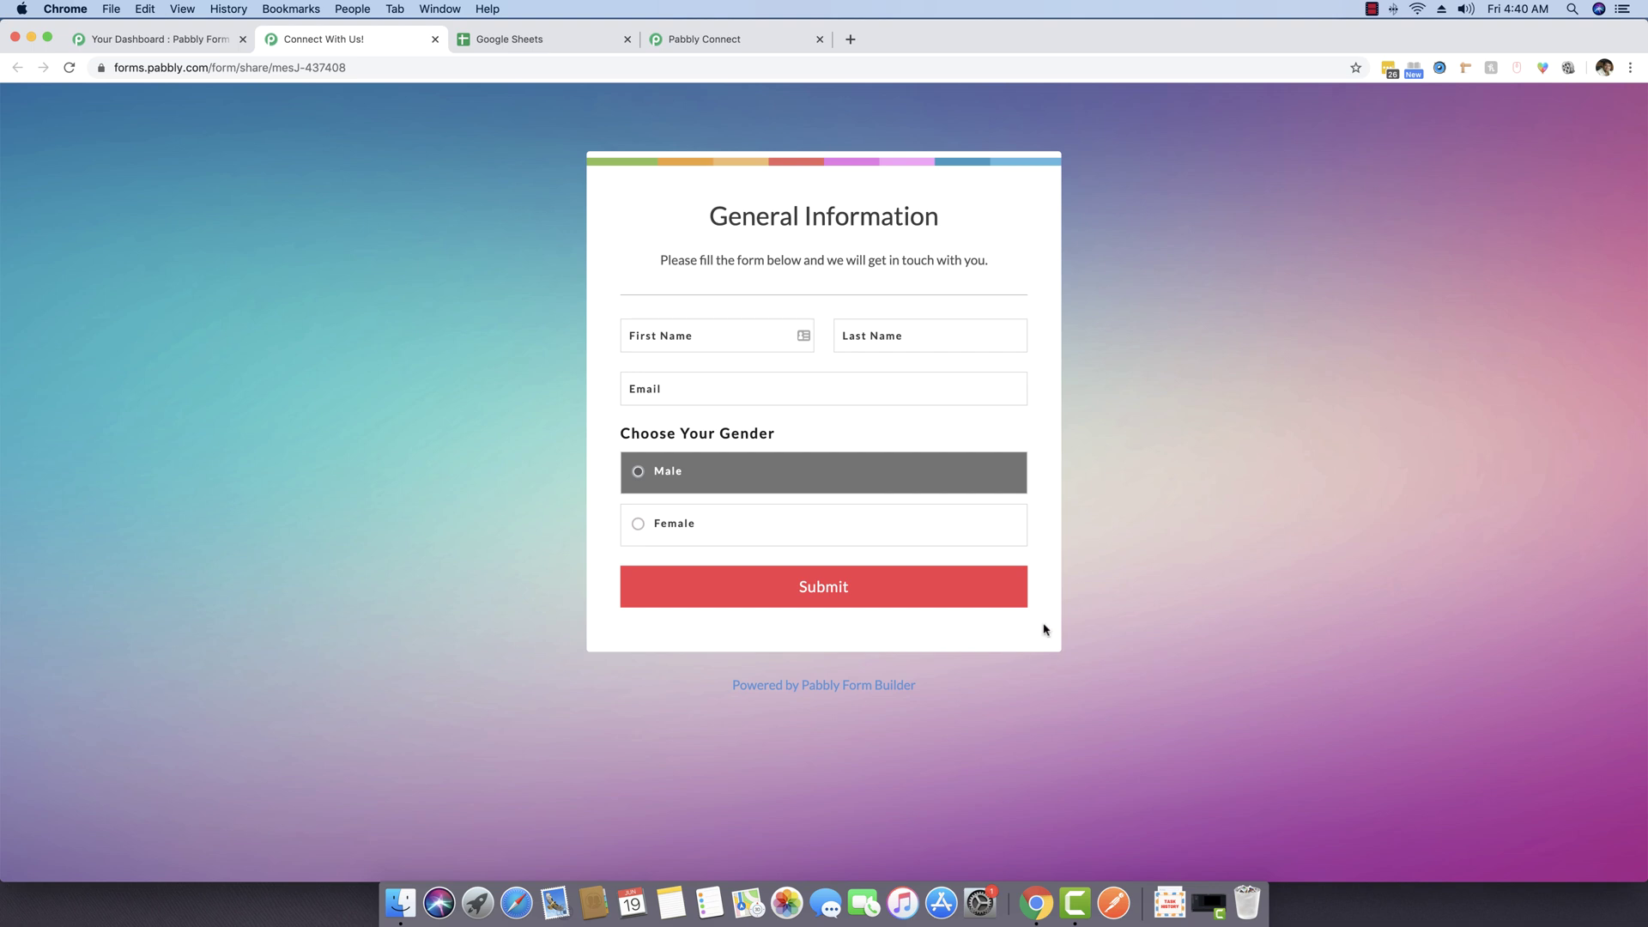
left_click(720, 541)
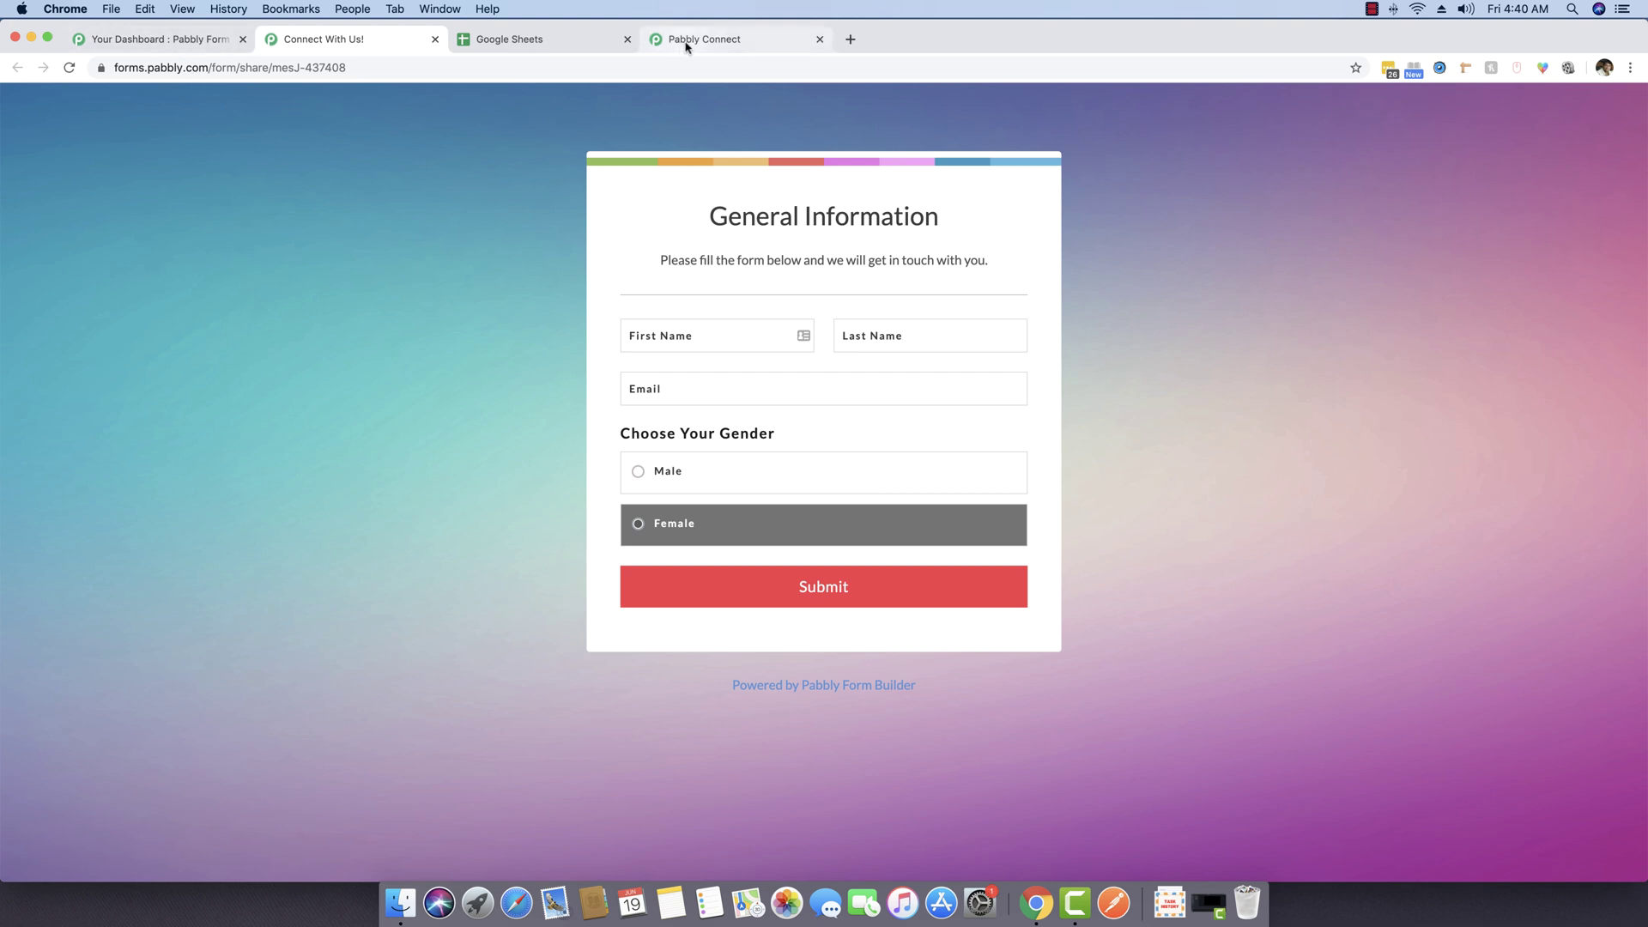
Step: Review the Connect With Us! form's webhook integration settings, then go to Pabbly Connect workflows
left_click(163, 47)
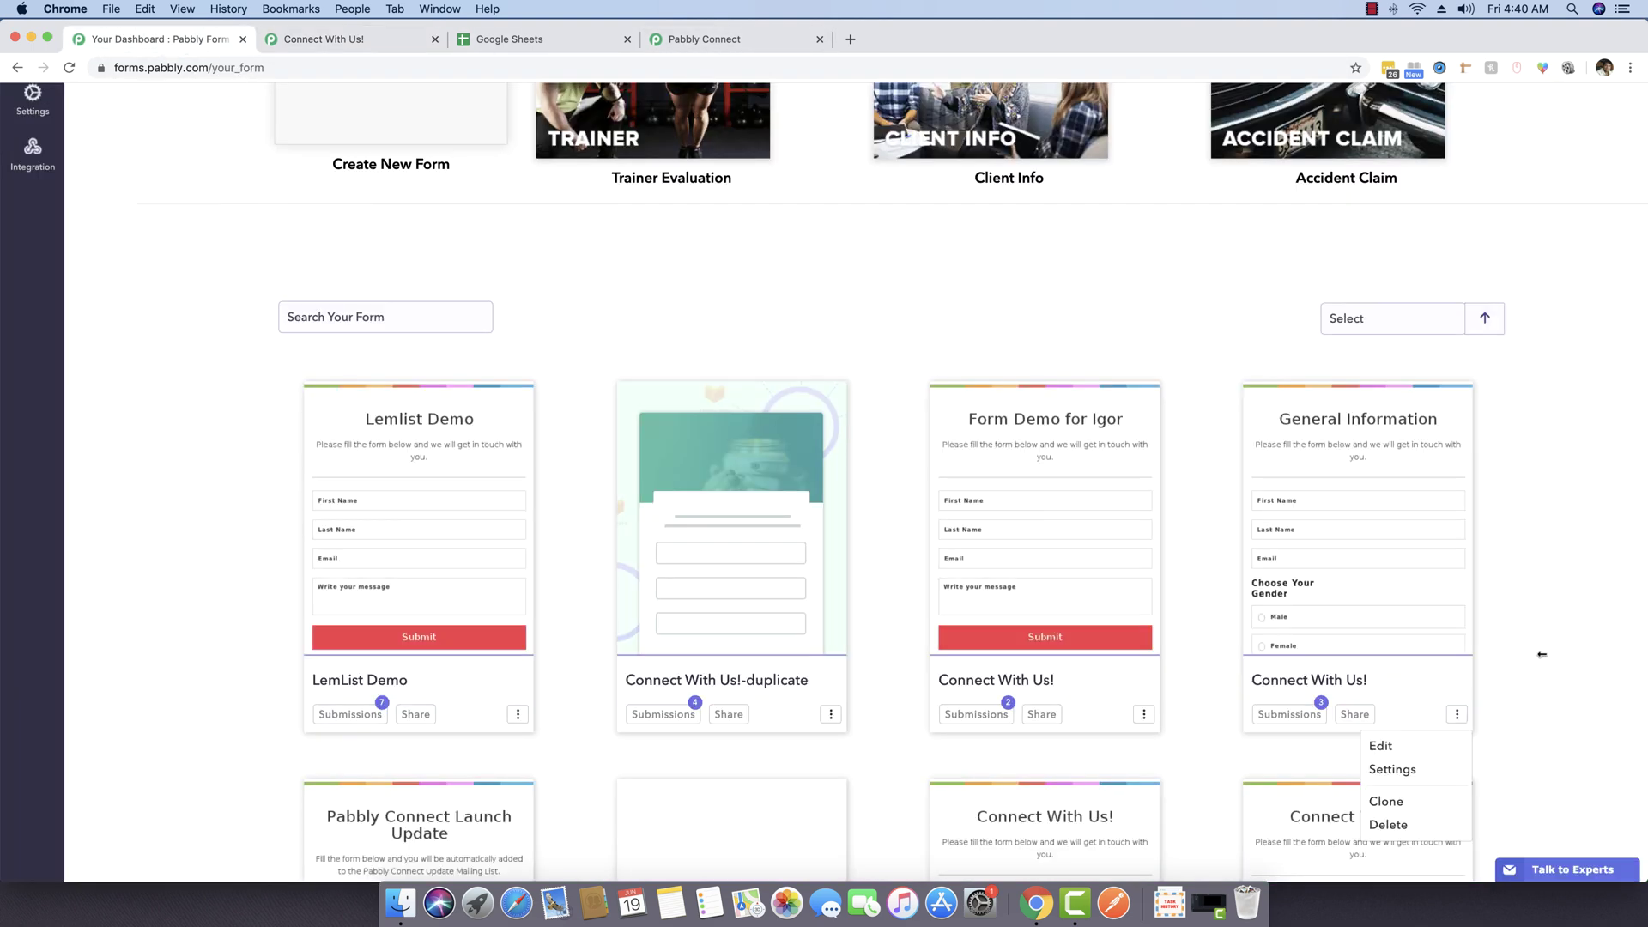
left_click(1392, 770)
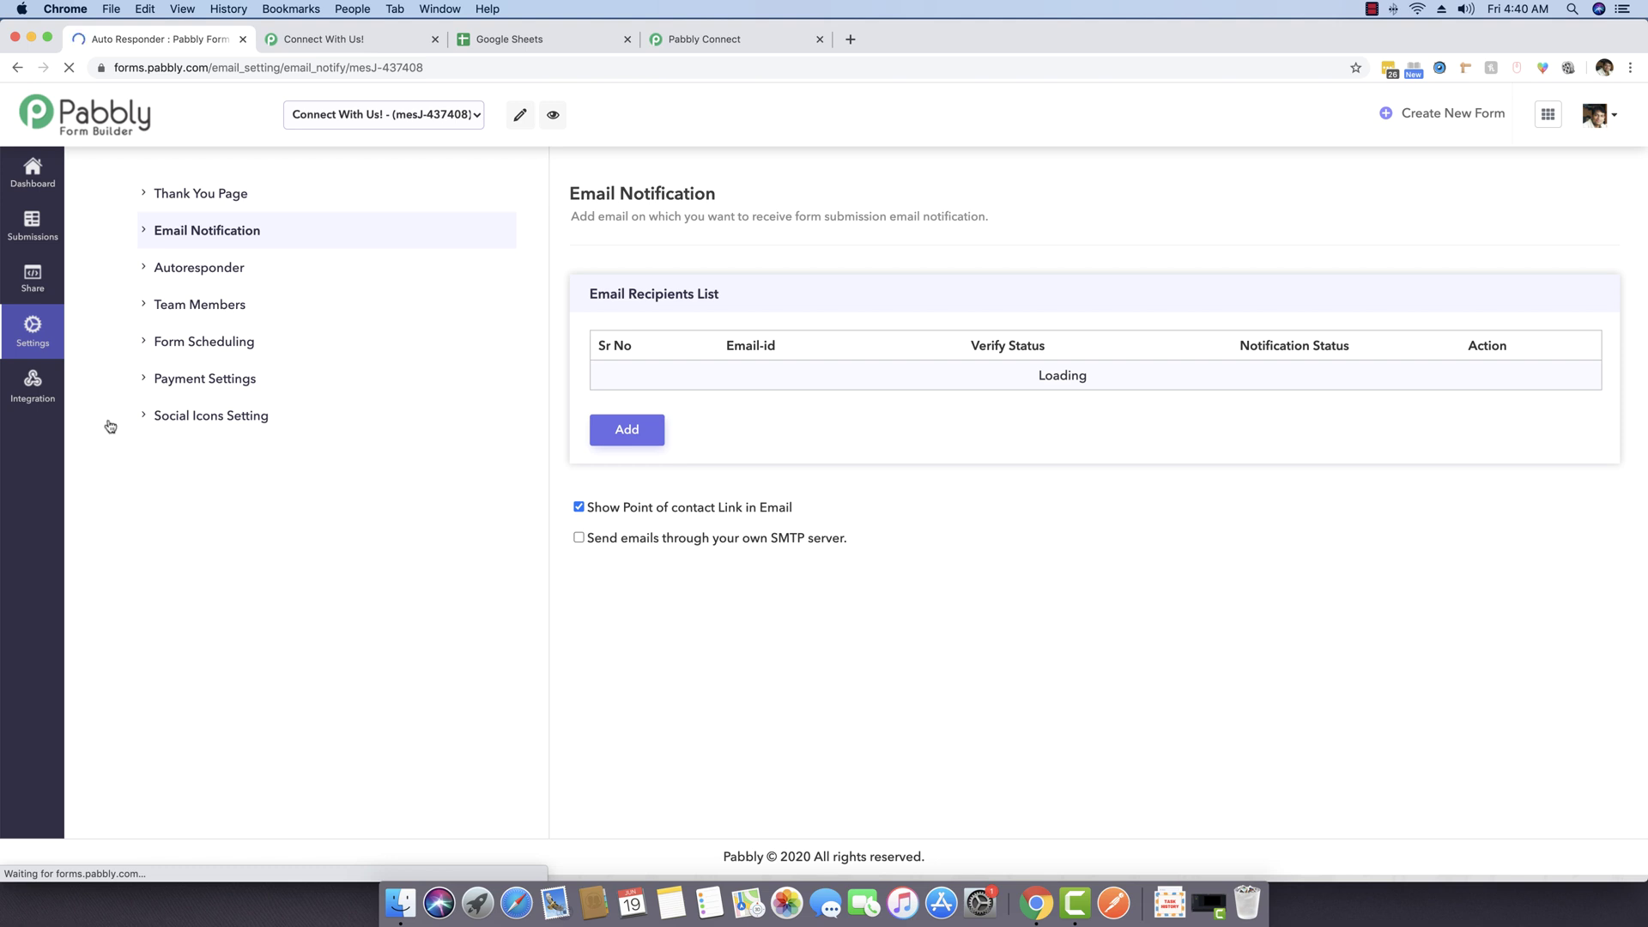
left_click(34, 390)
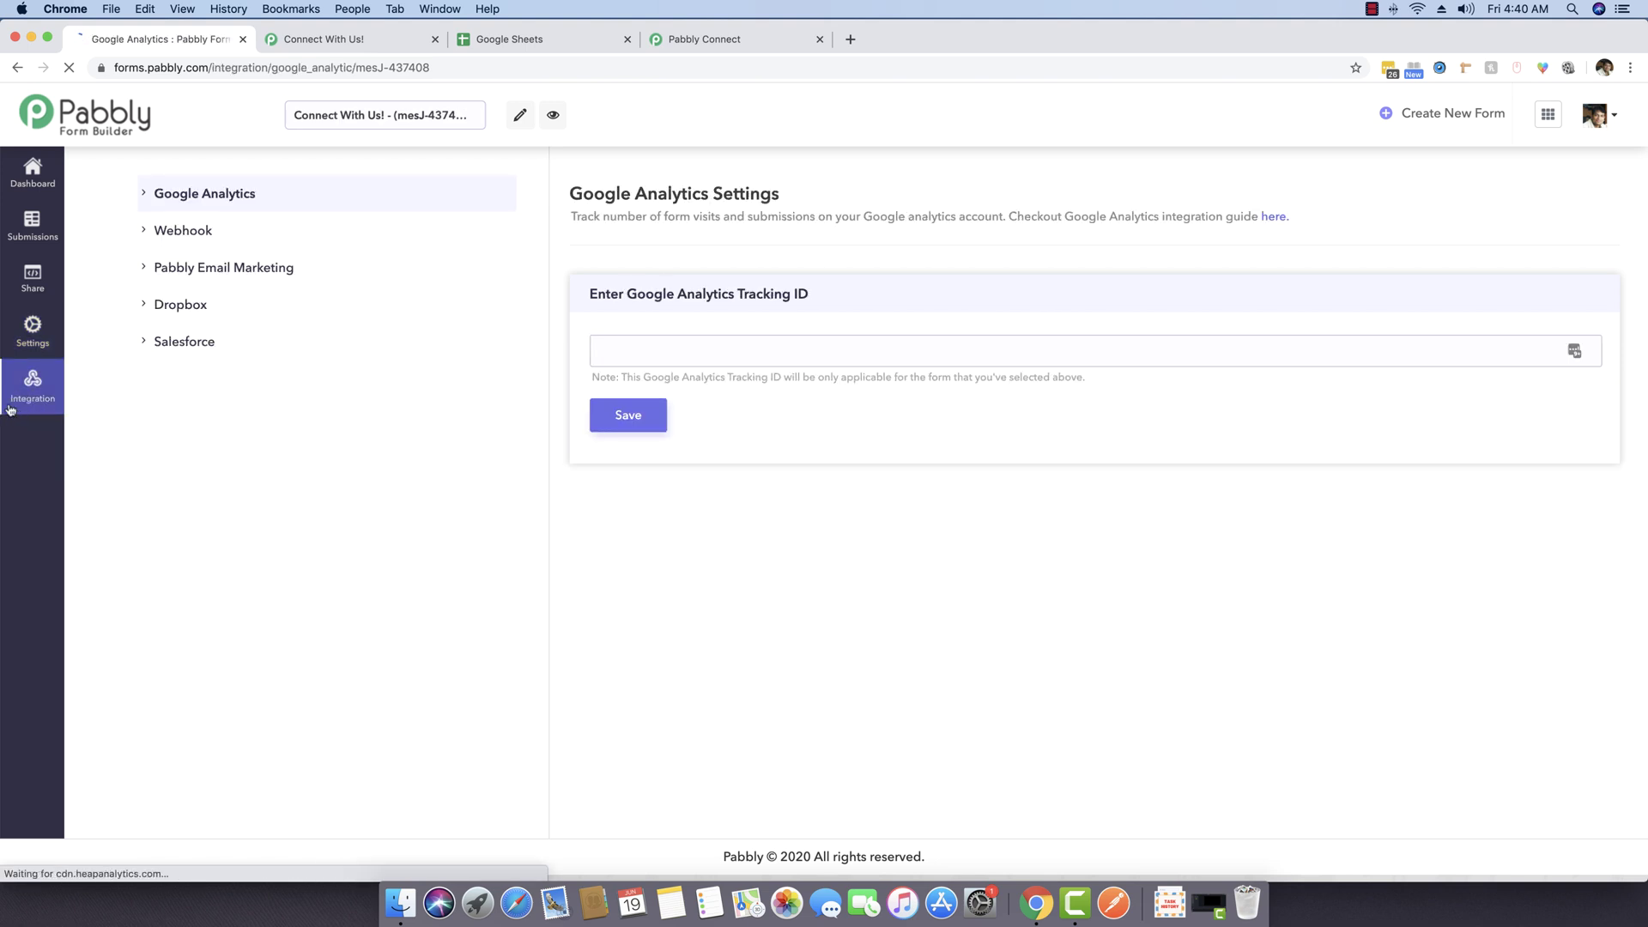
left_click(226, 240)
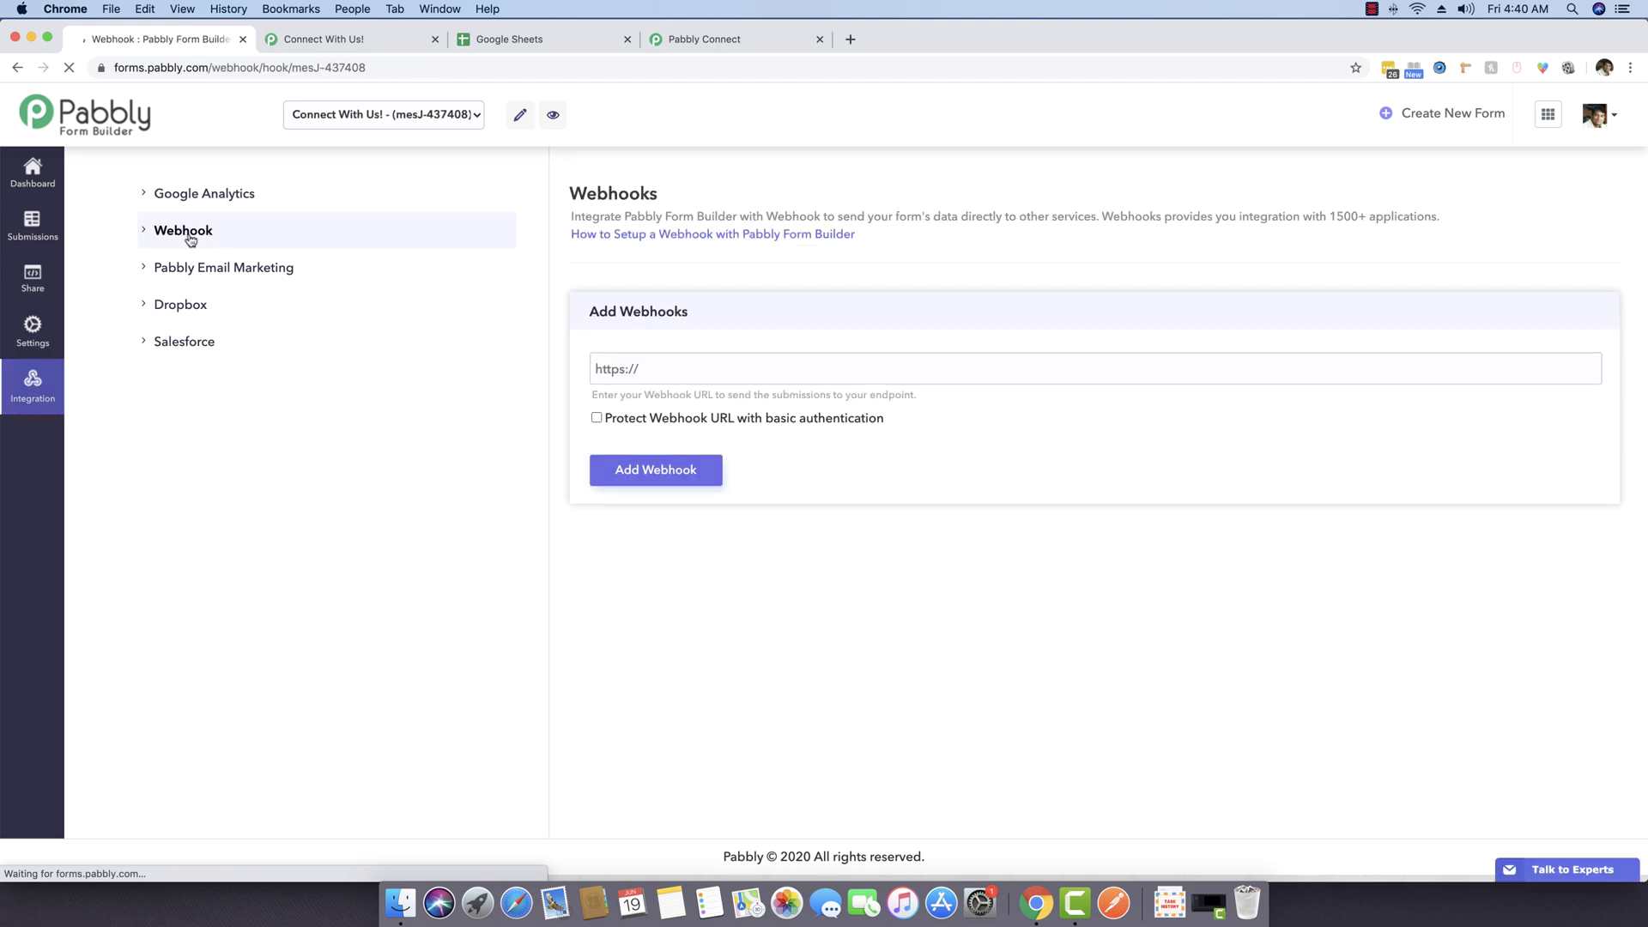
left_click(196, 238)
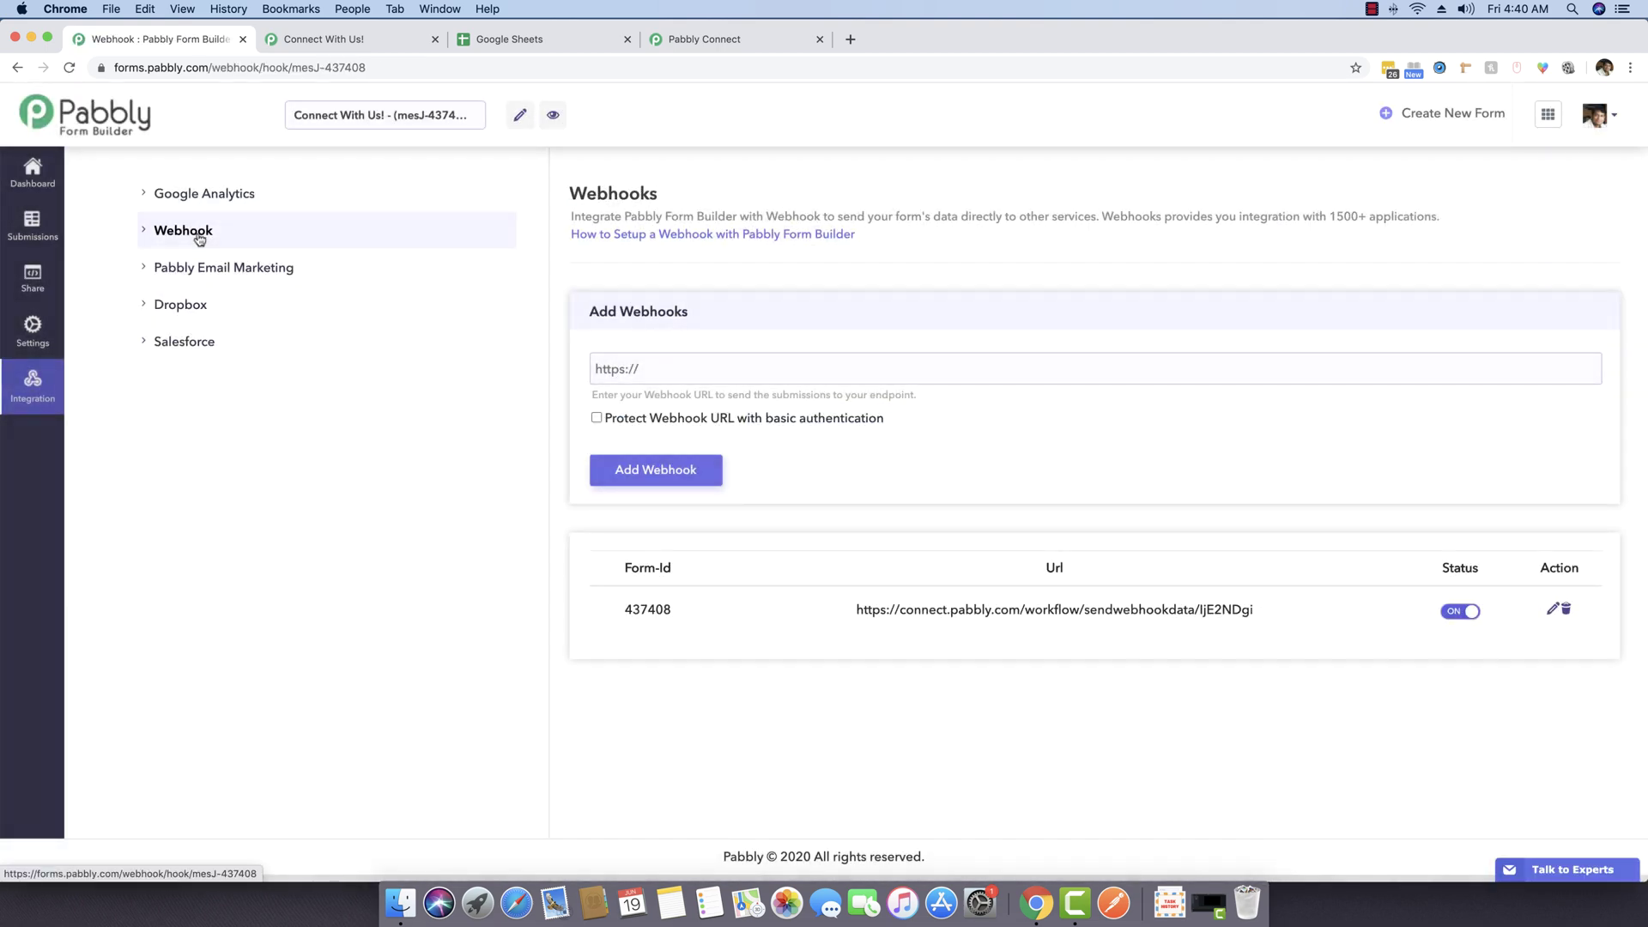
left_click(760, 40)
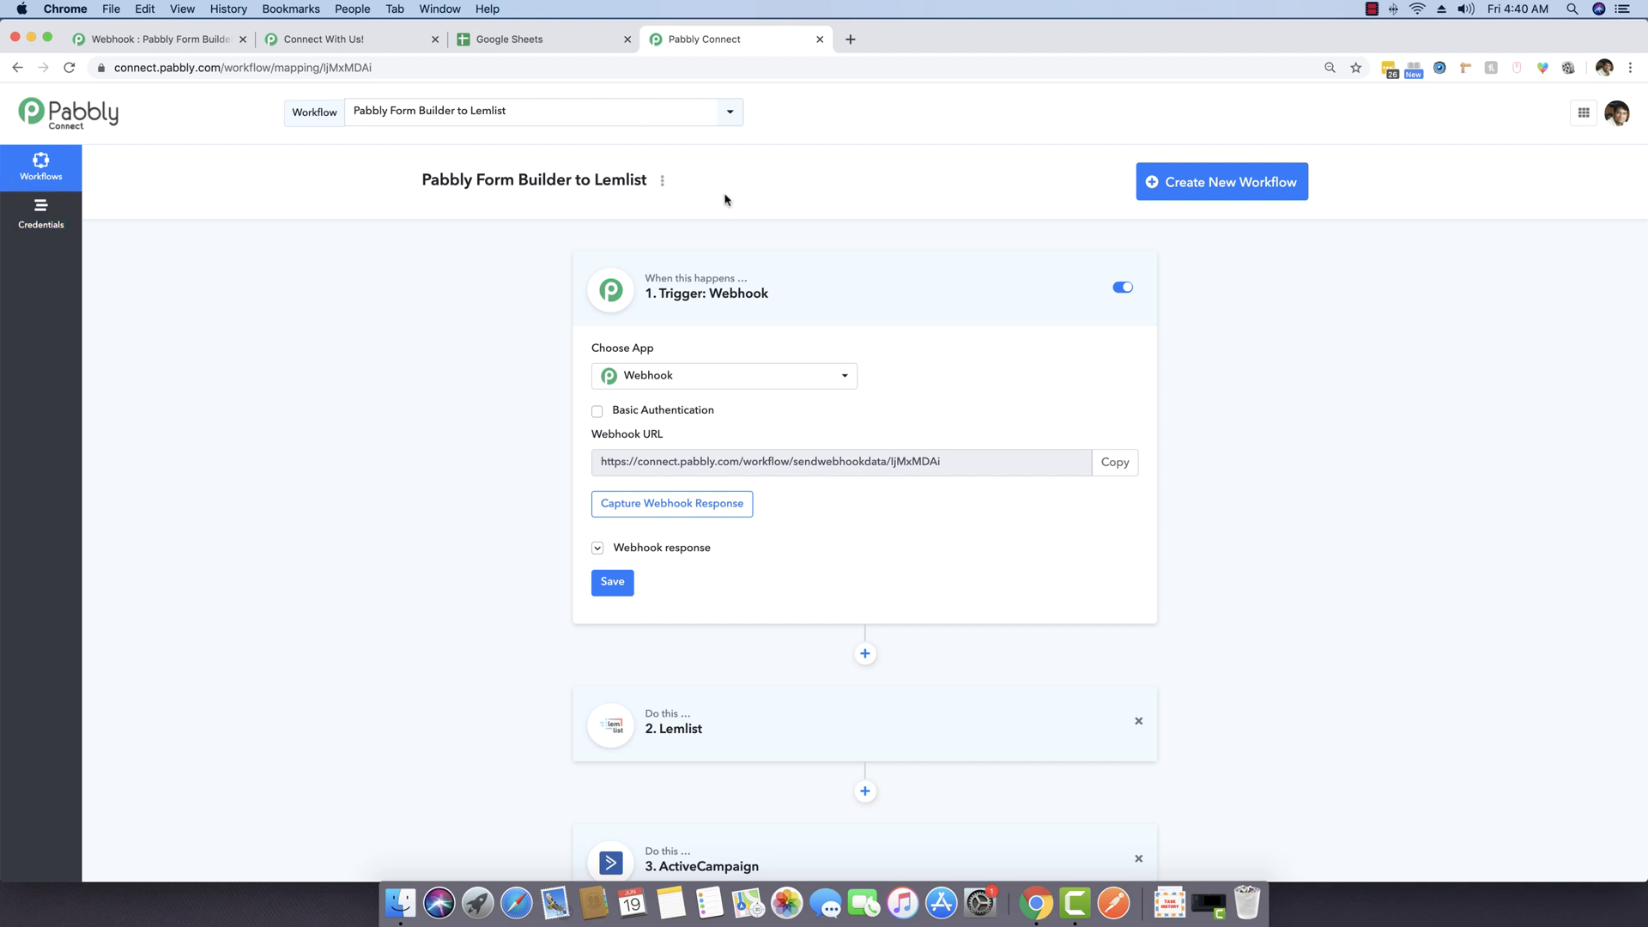
Step: Create a new workflow named Routers Demo
left_click(1206, 188)
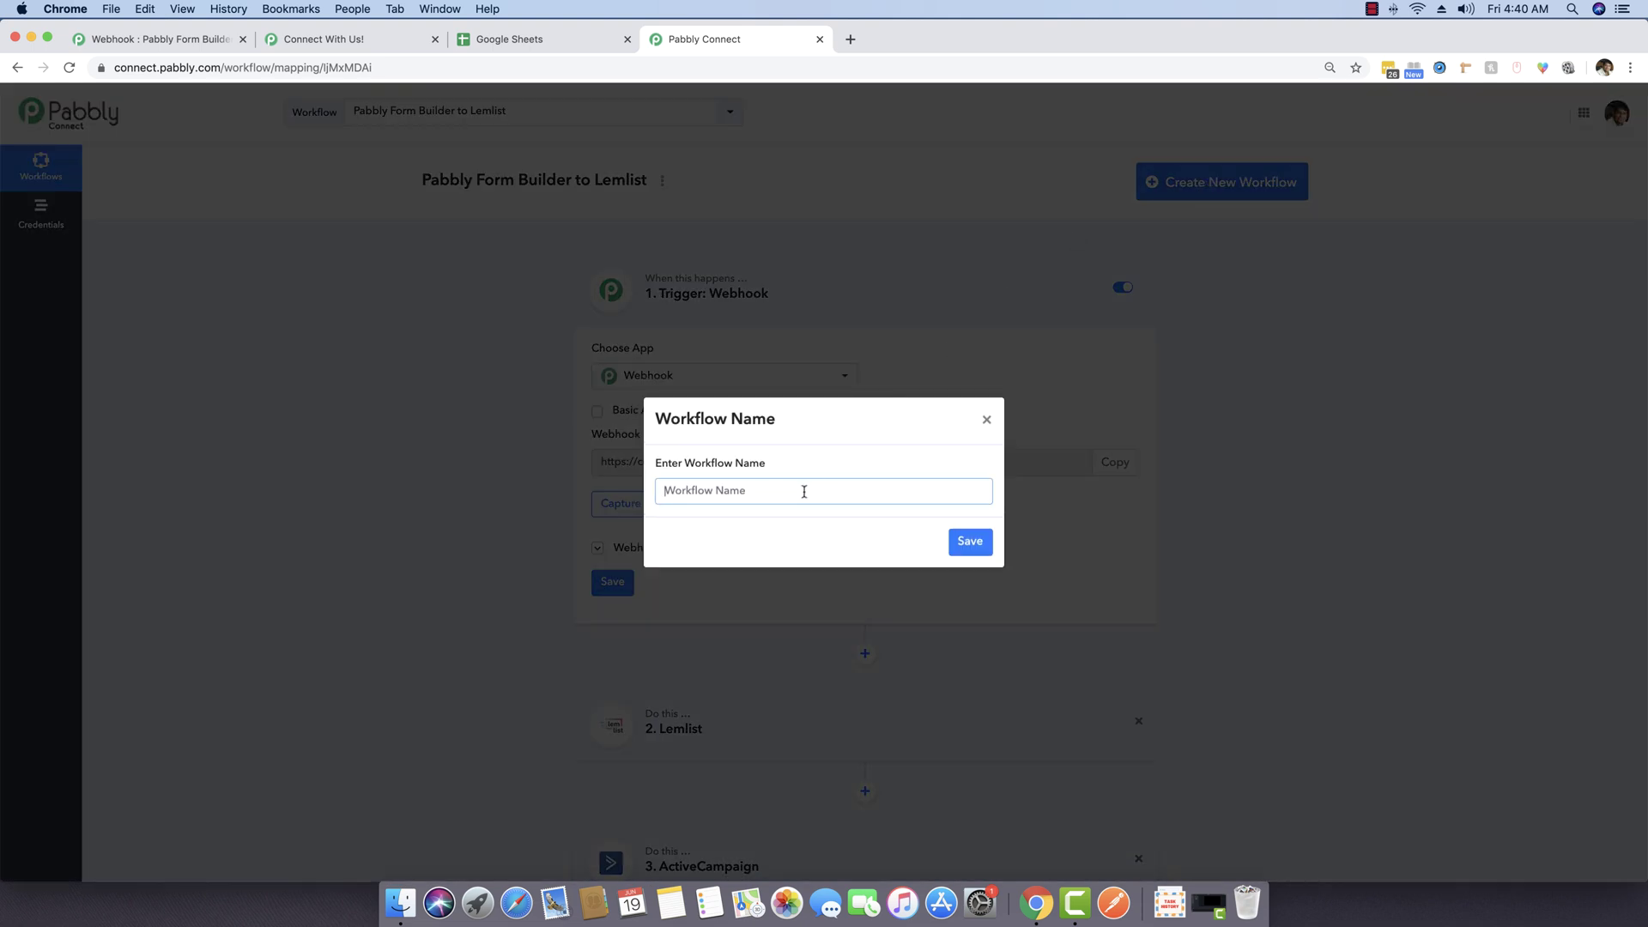
type("Routers Demo")
left_click(967, 545)
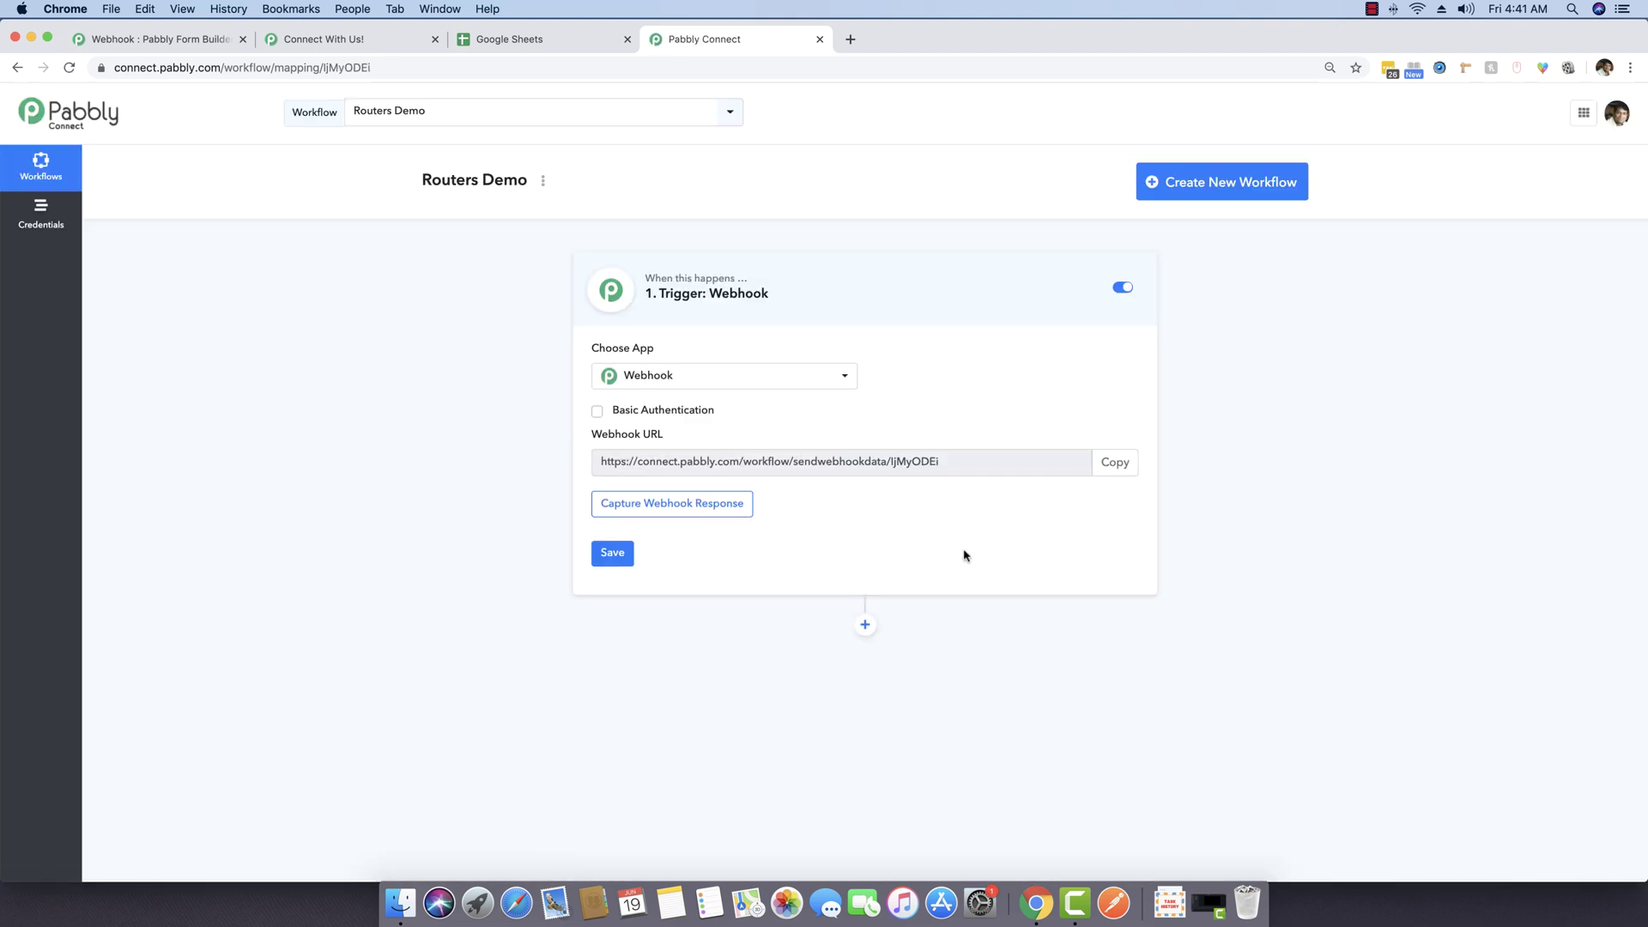
Step: Set the trigger to Pabbly Form Builder, New Form Submission, and copy the webhook URL
left_click(761, 375)
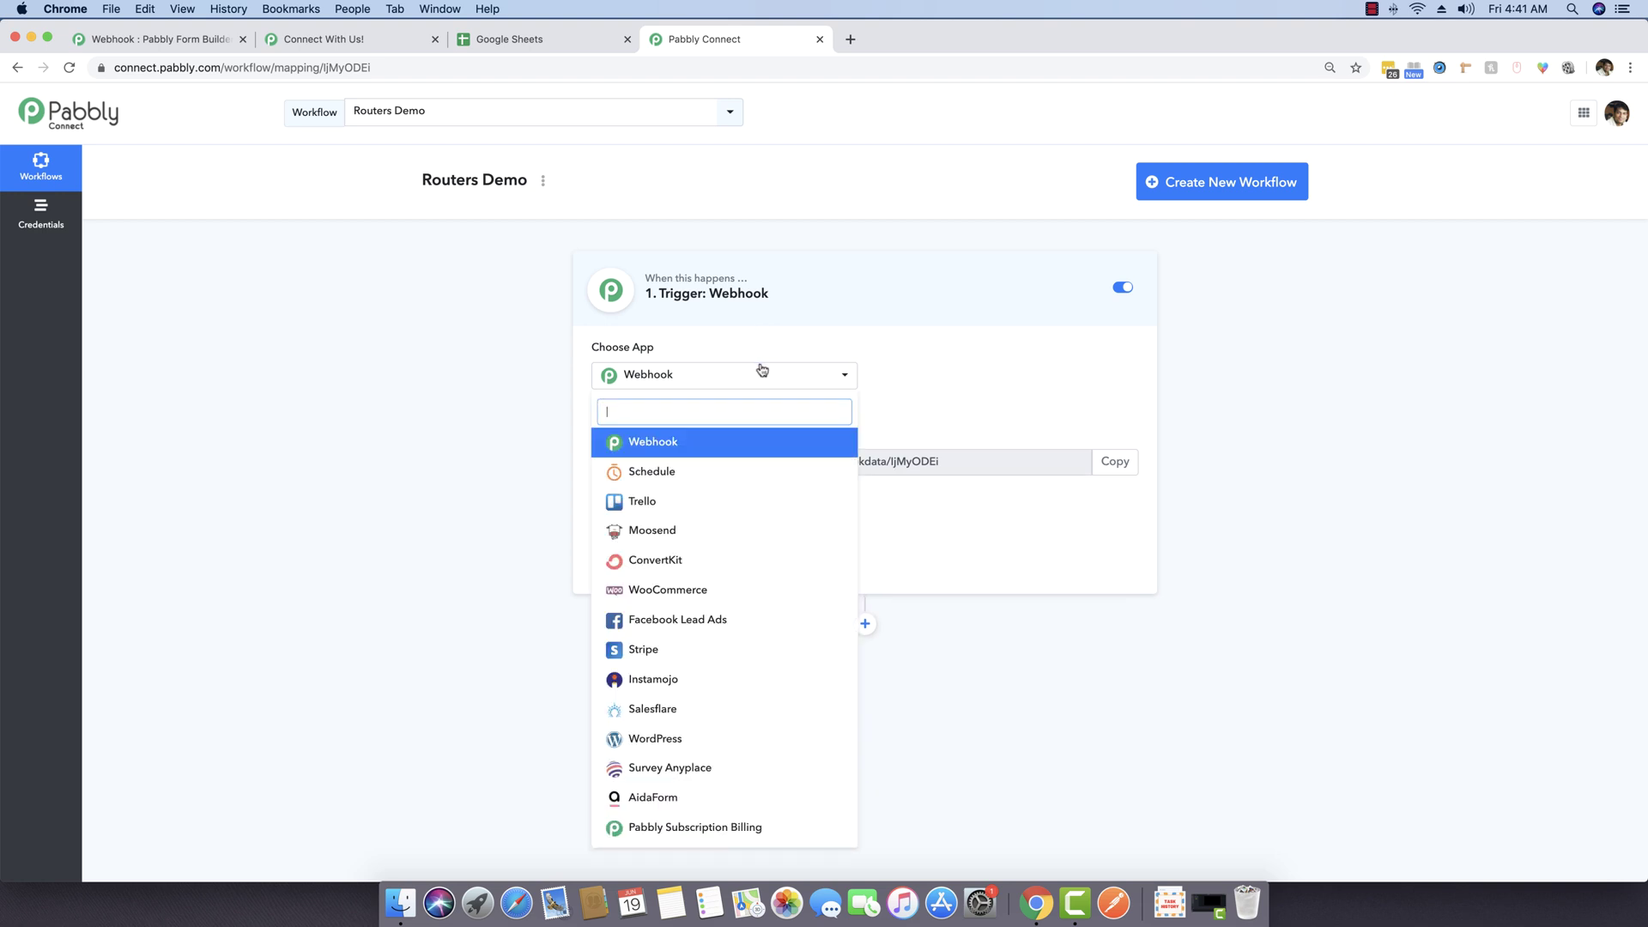
type("pabb")
left_click(738, 475)
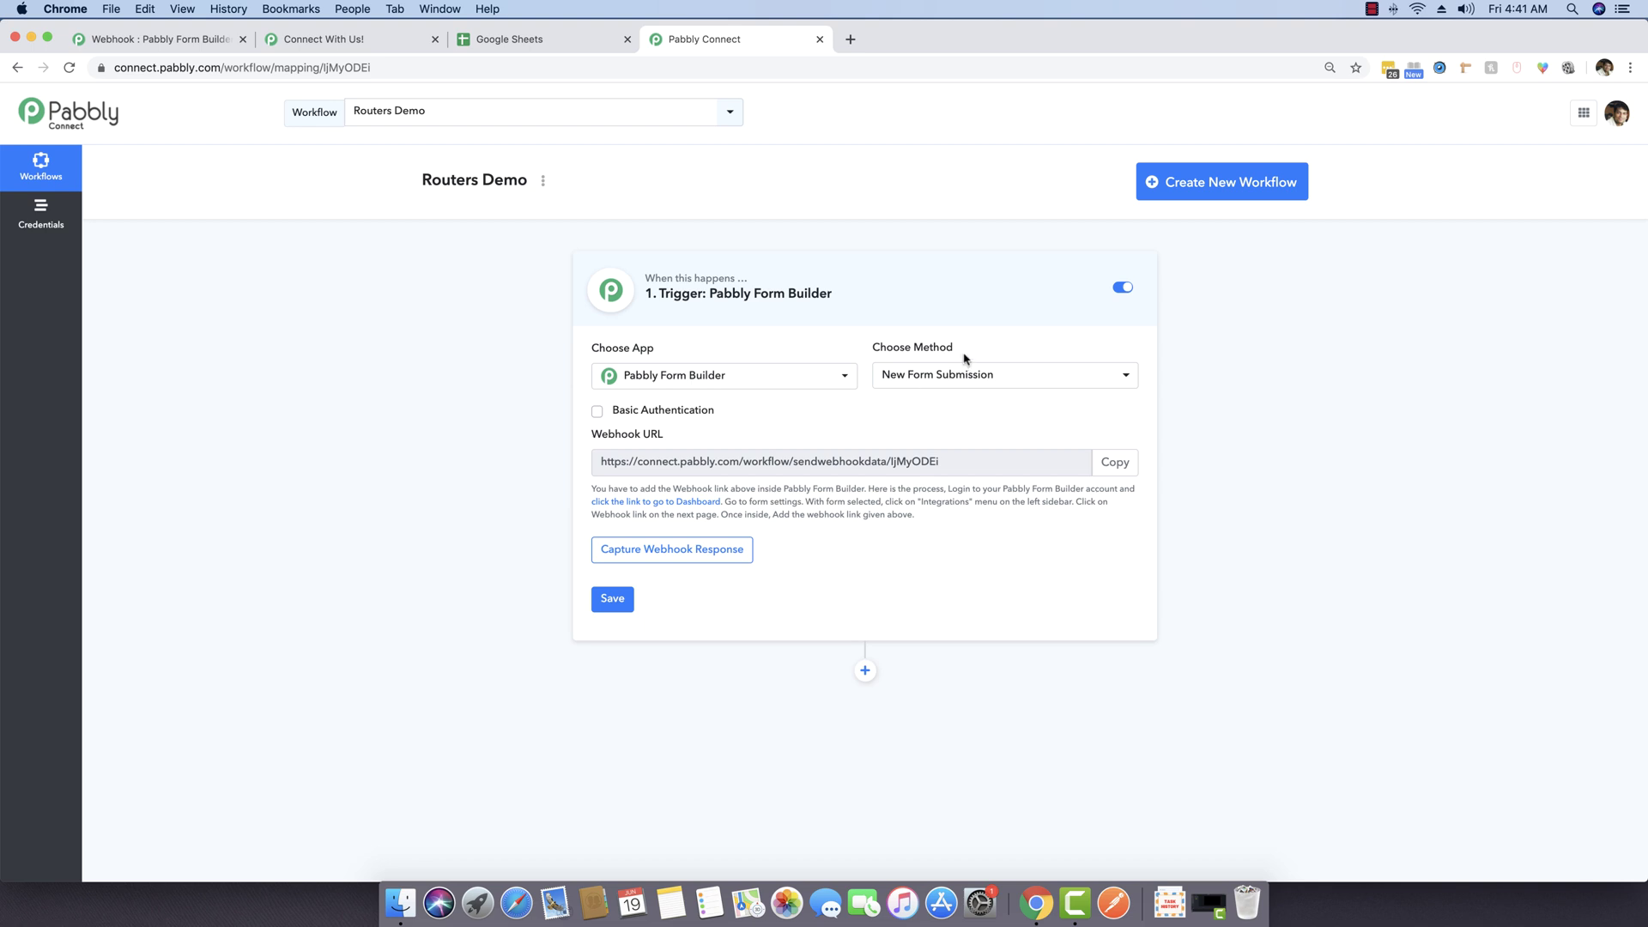
left_click(967, 376)
left_click(968, 376)
left_click(1115, 462)
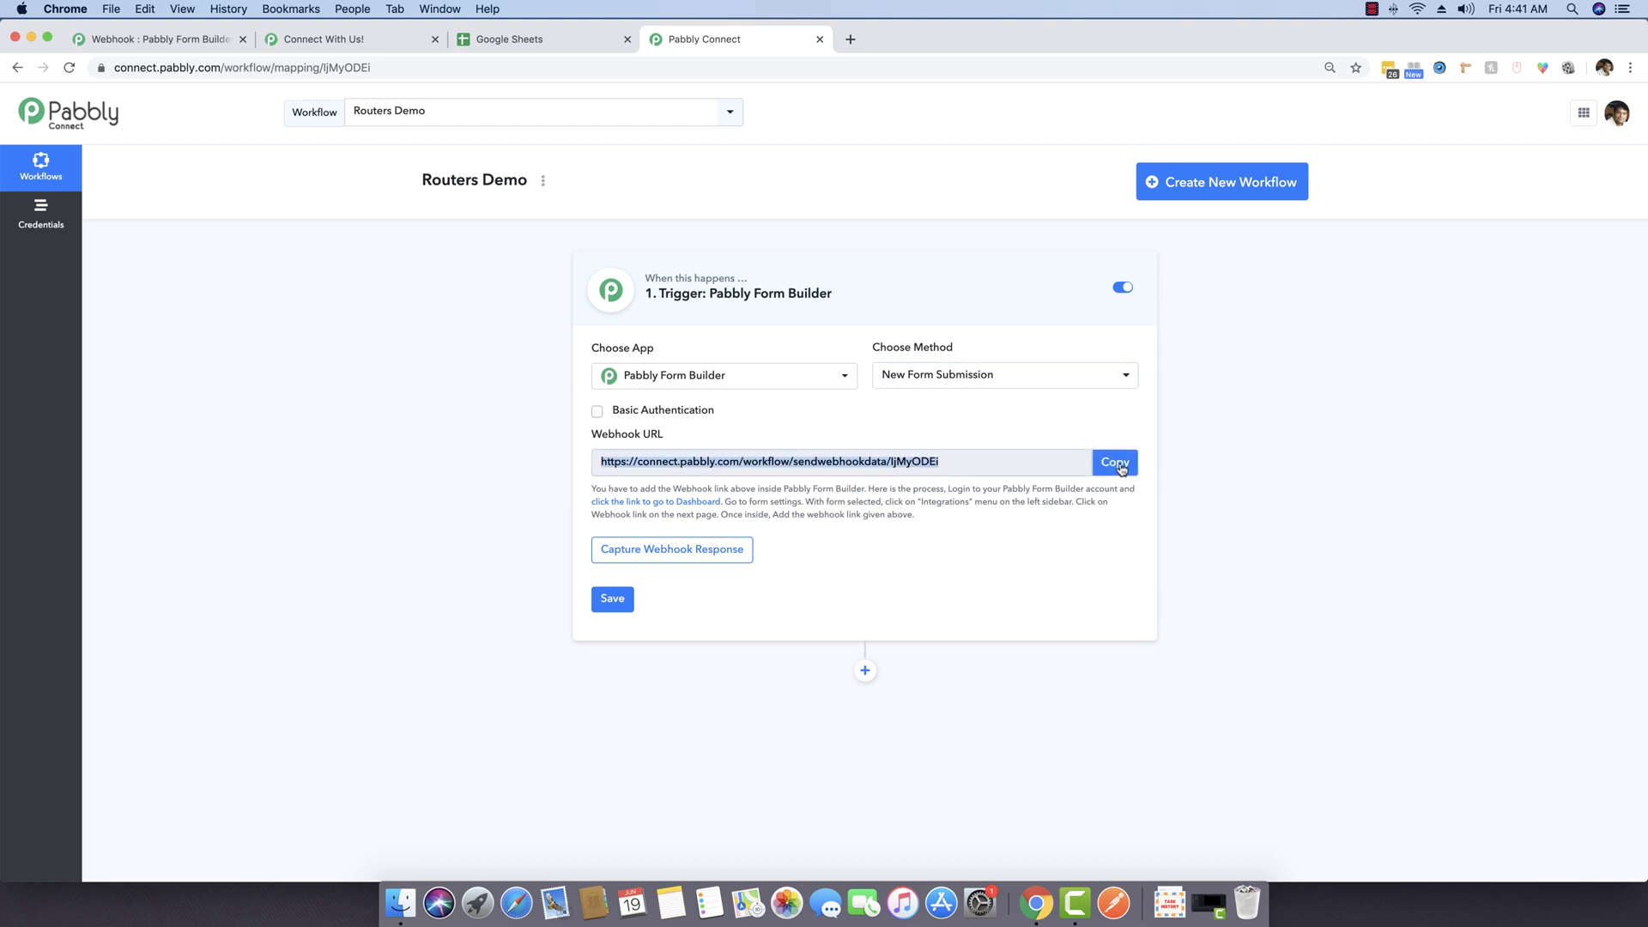
Step: Delete the Connect With Us! form's existing webhook in Form Builder
left_click(154, 38)
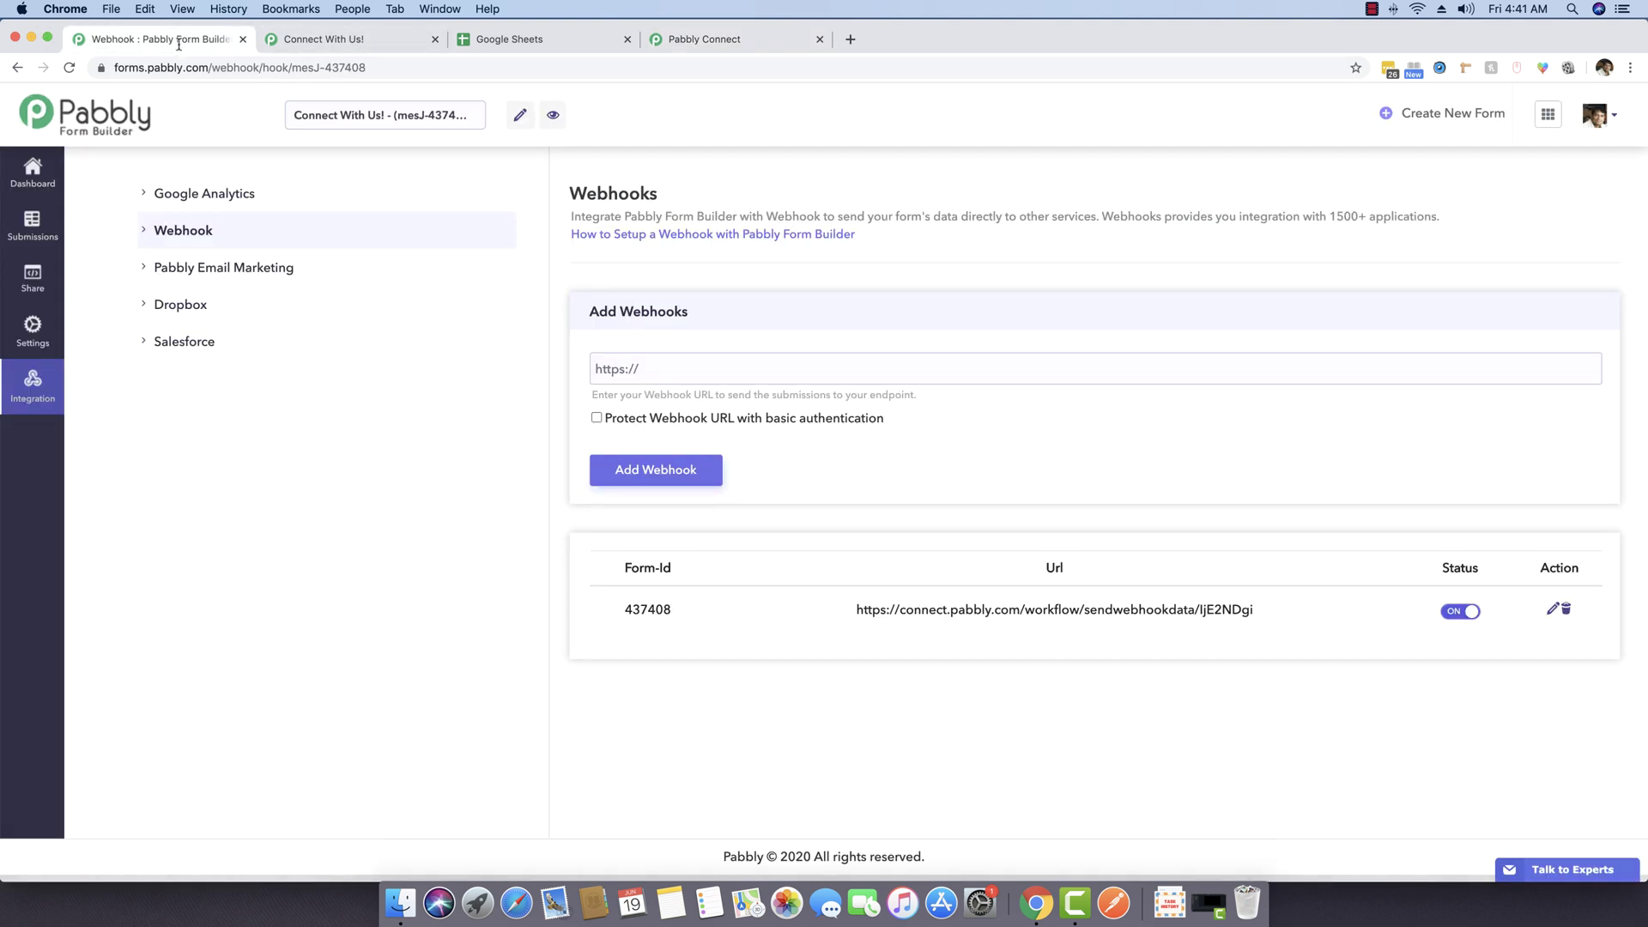
left_click(690, 364)
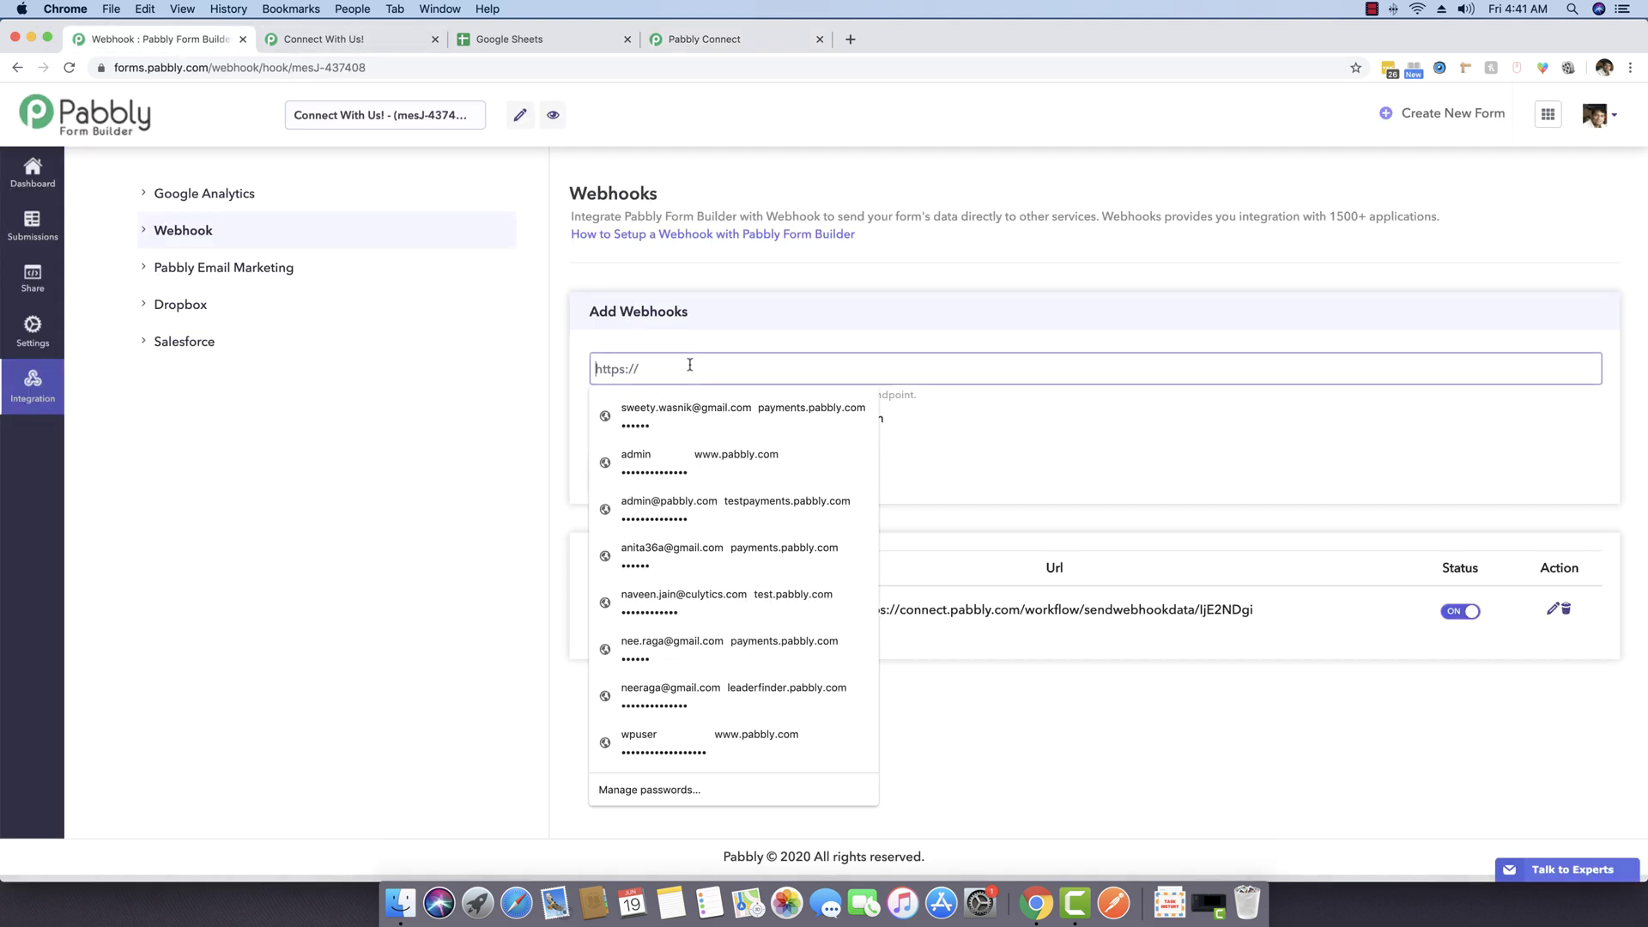
left_click(445, 438)
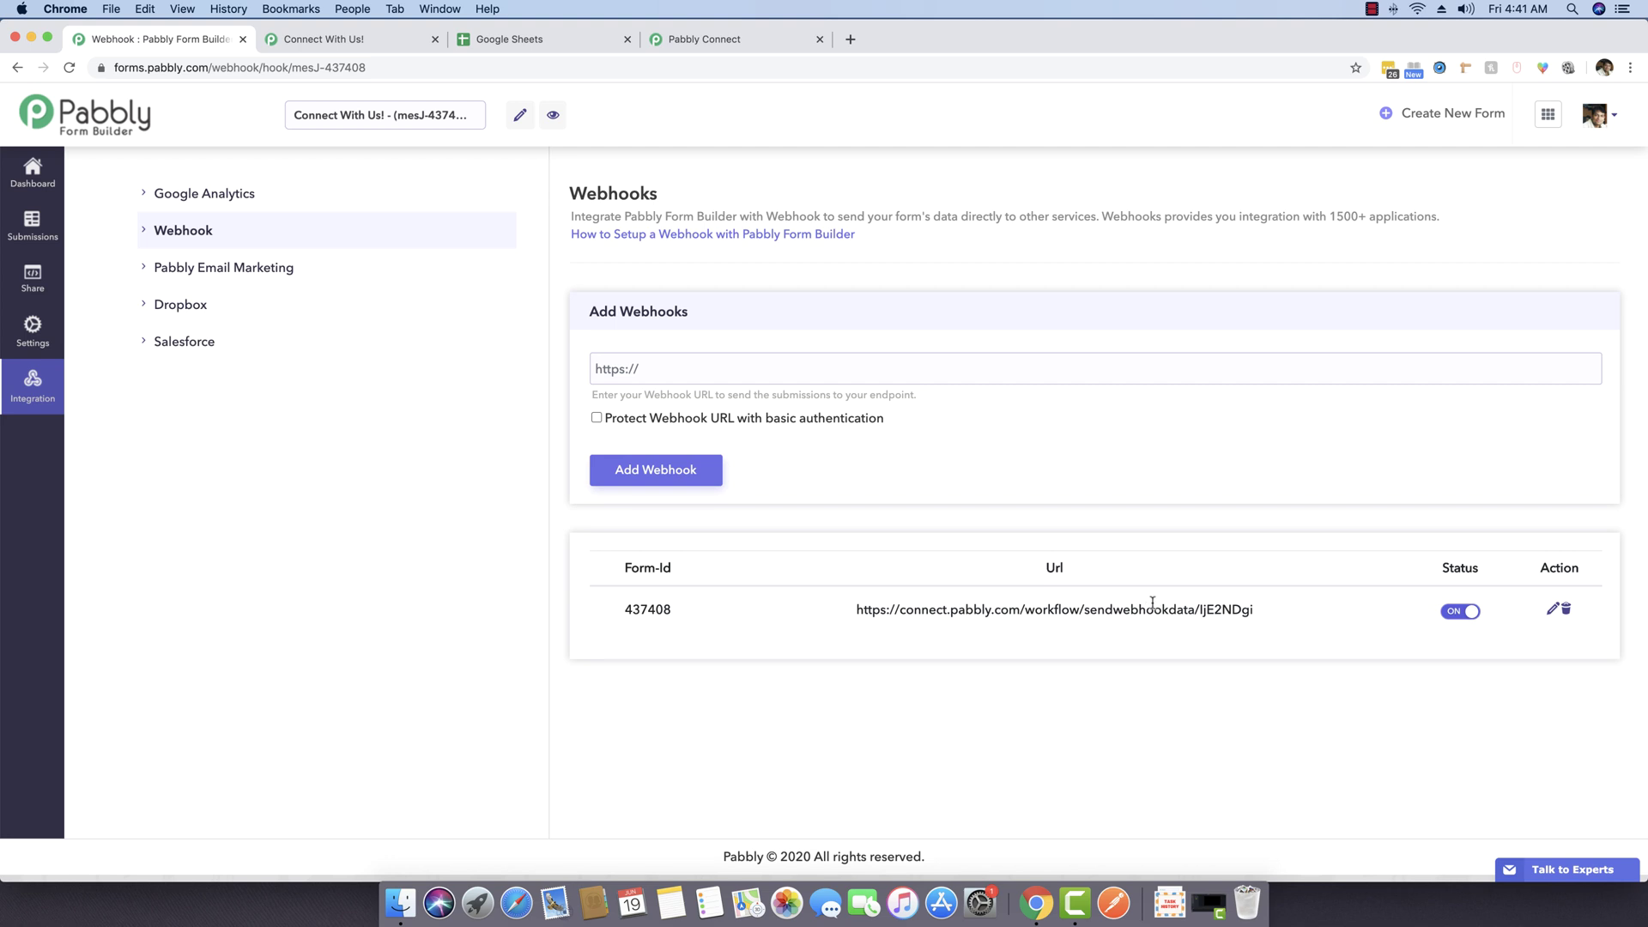
left_click(1566, 608)
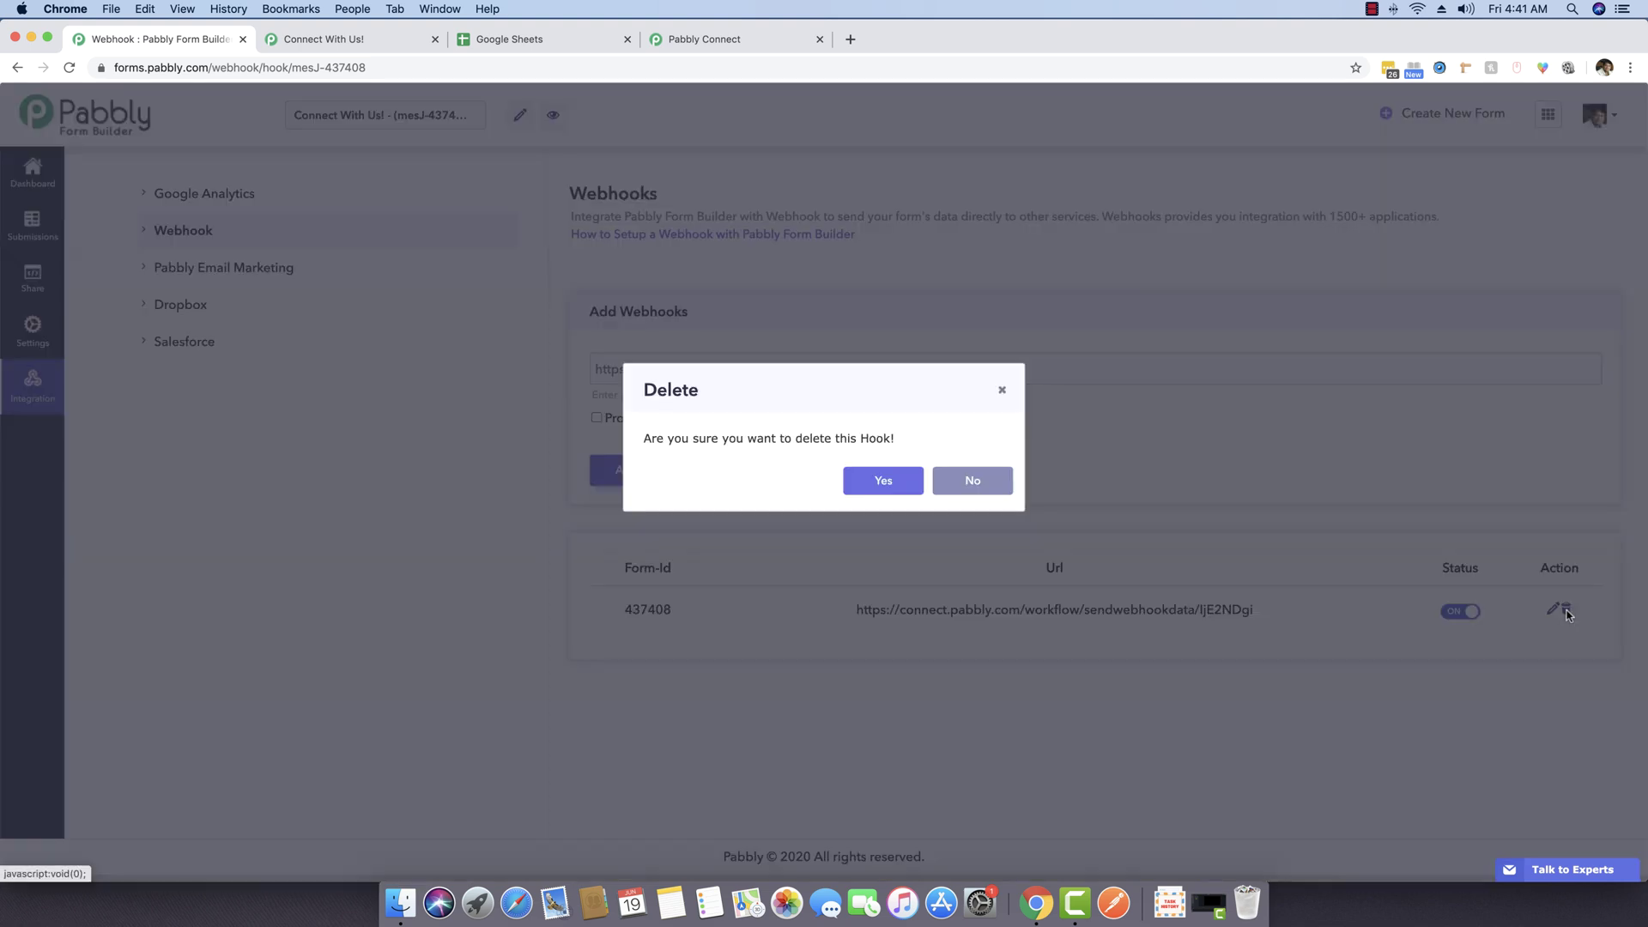
left_click(890, 488)
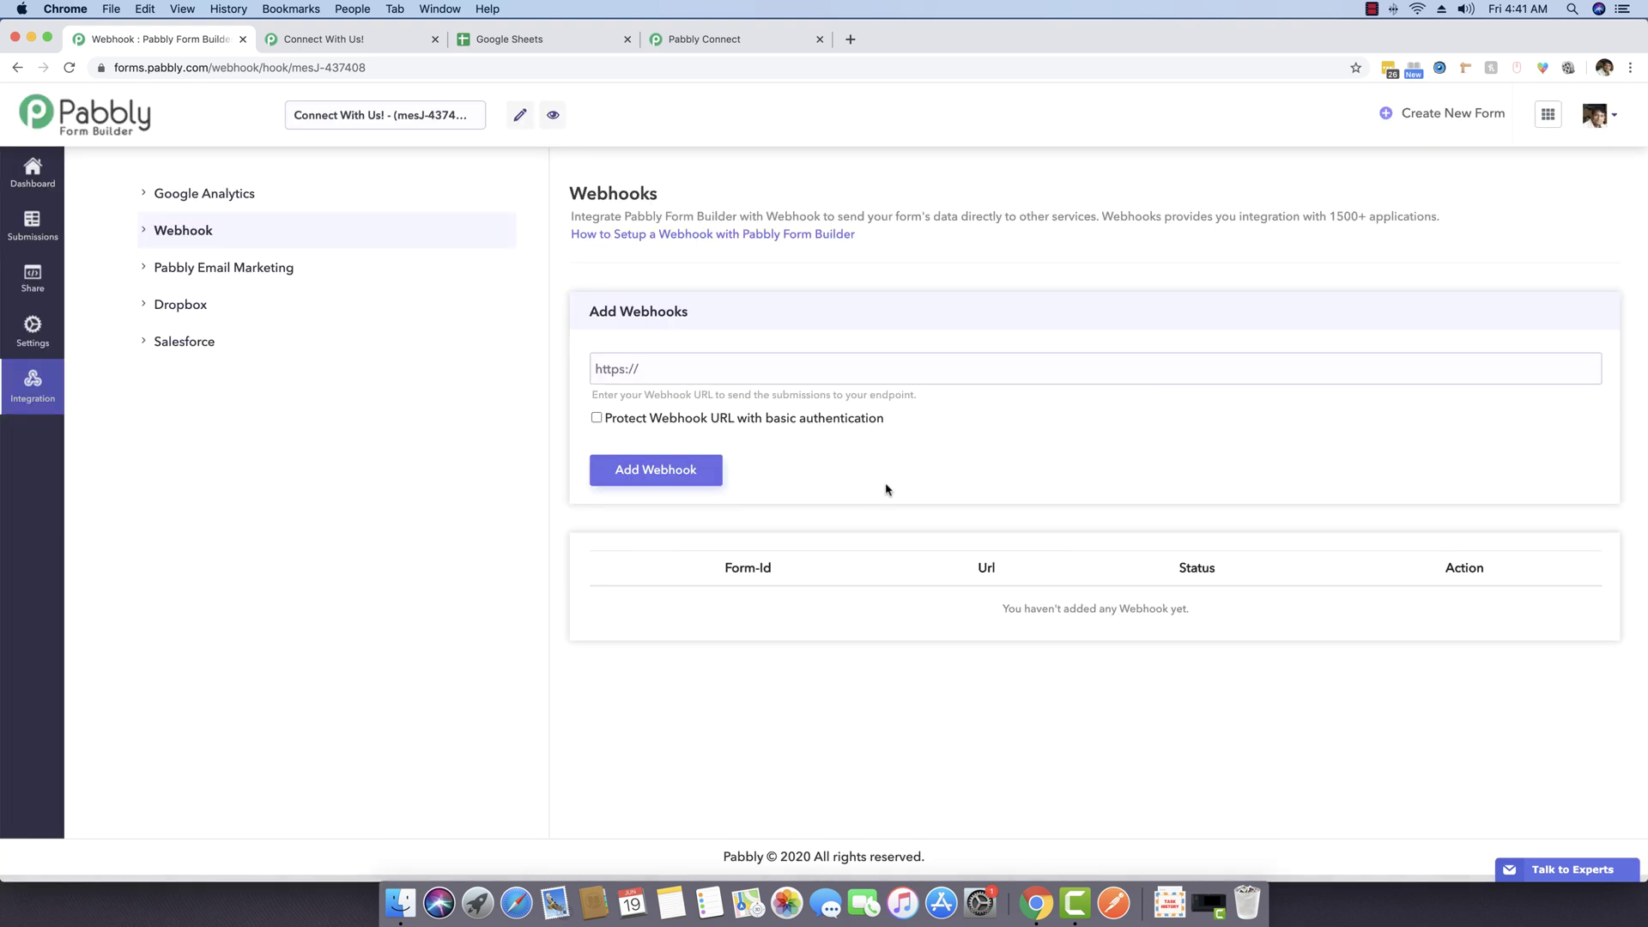
Step: Paste the Routers Demo webhook URL and add it as the form's webhook
left_click(672, 365)
key("super+v")
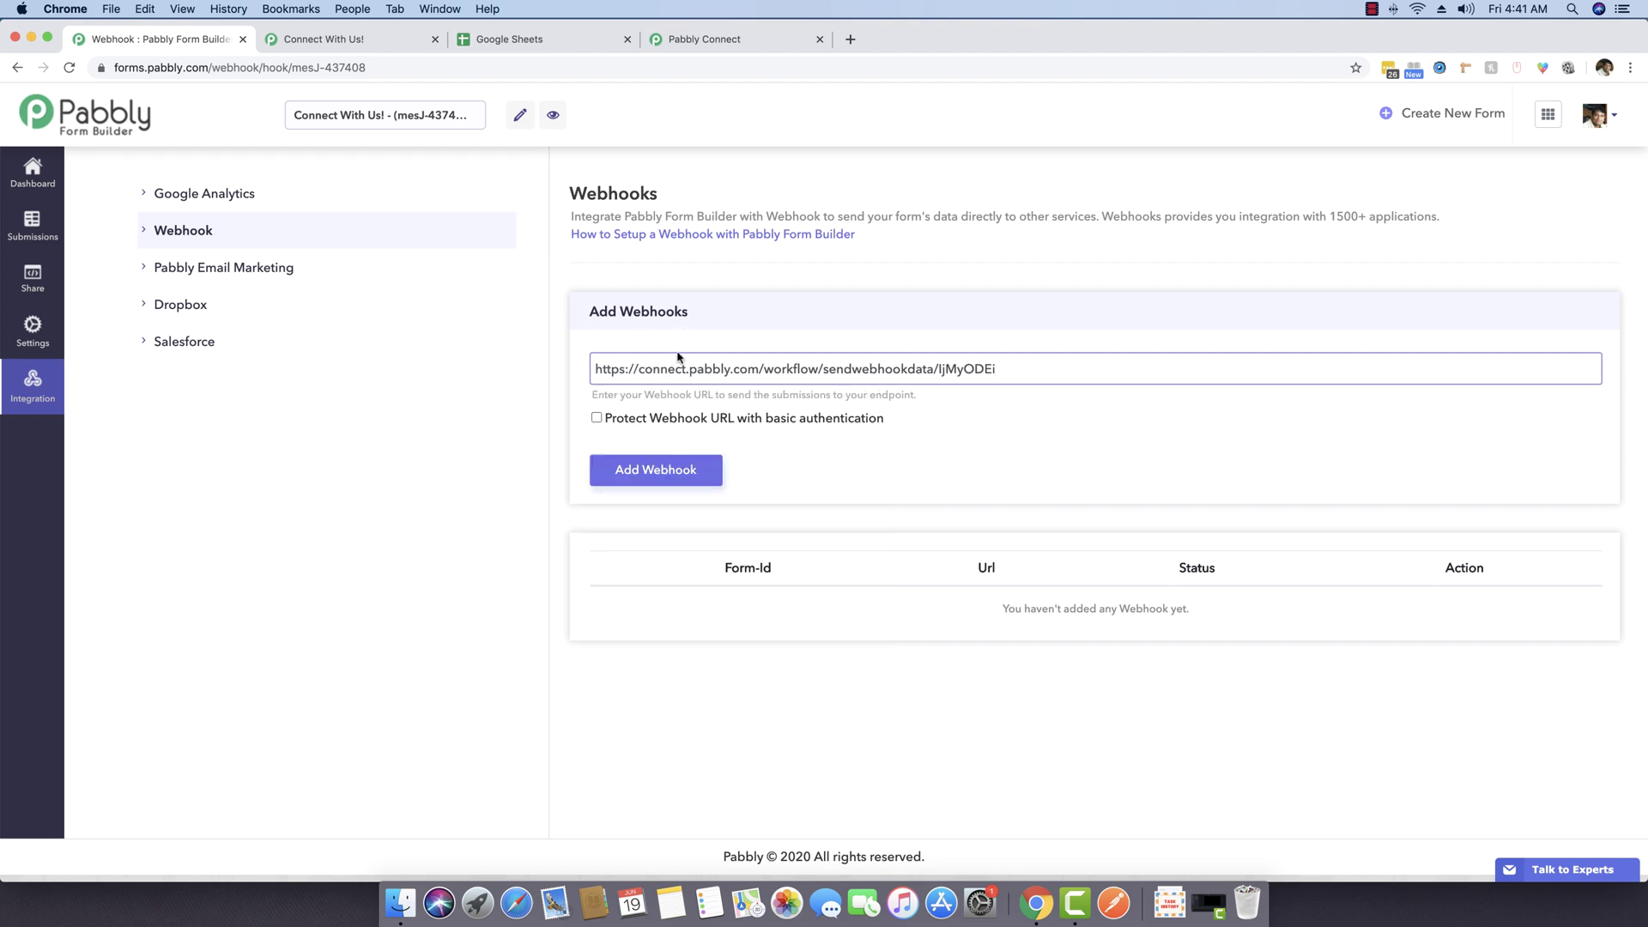
left_click(648, 467)
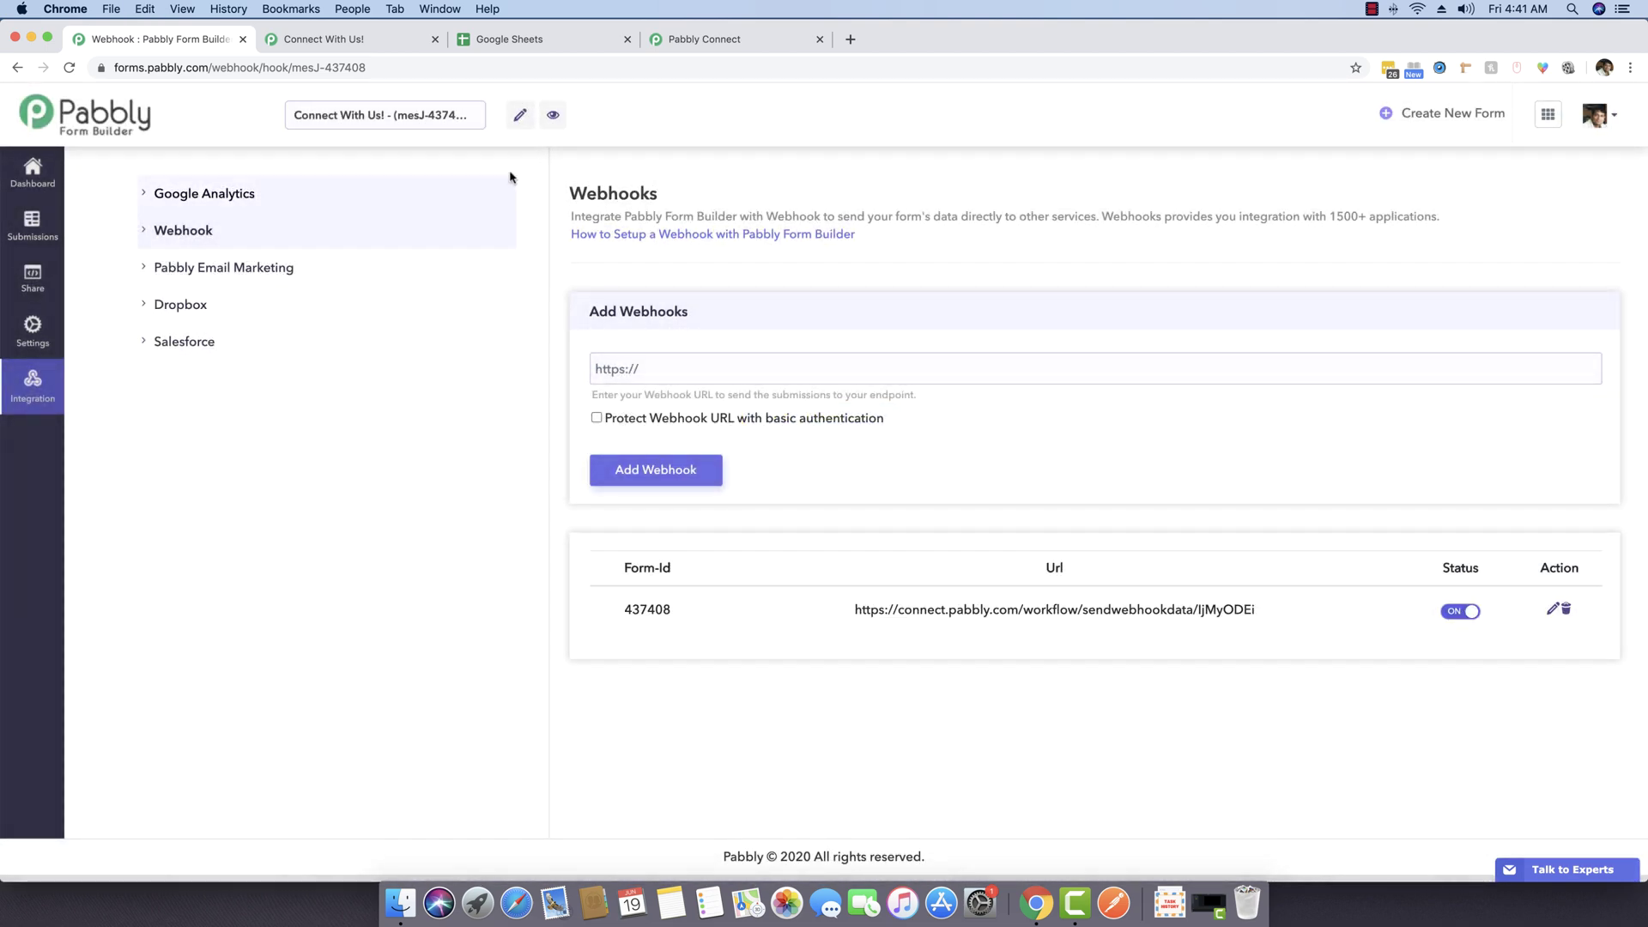
Step: Move the Pabbly Connect tab ahead of the Google Sheets tab
left_click(360, 41)
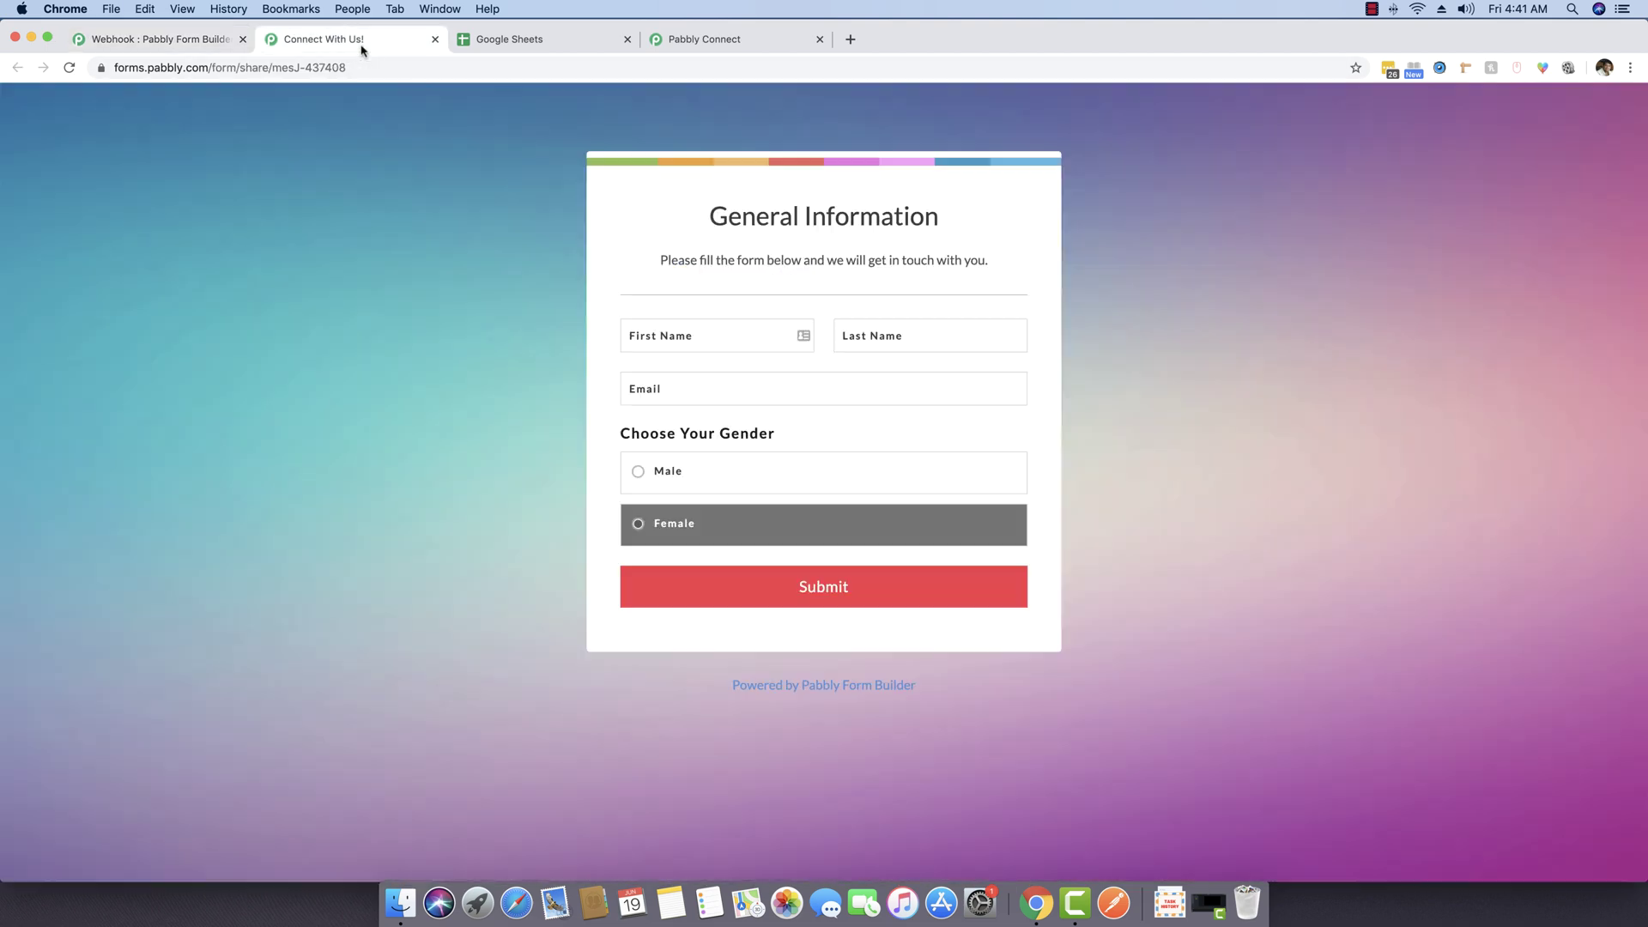
left_click(511, 38)
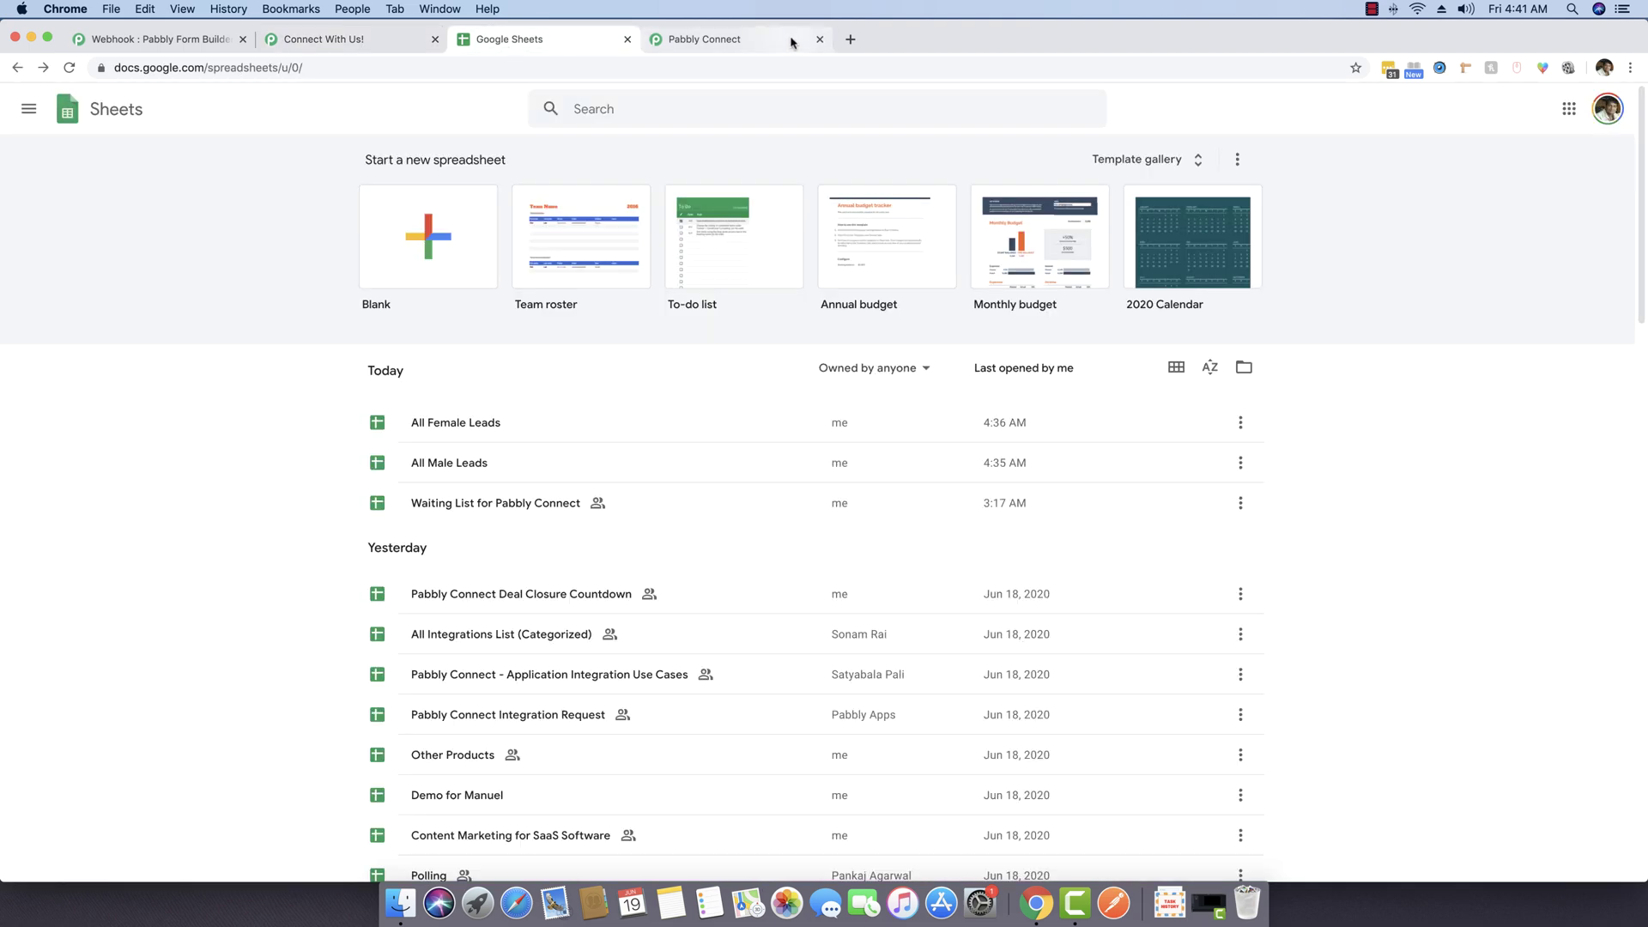
left_click(738, 38)
left_click_drag(752, 39, 550, 39)
left_click(385, 36)
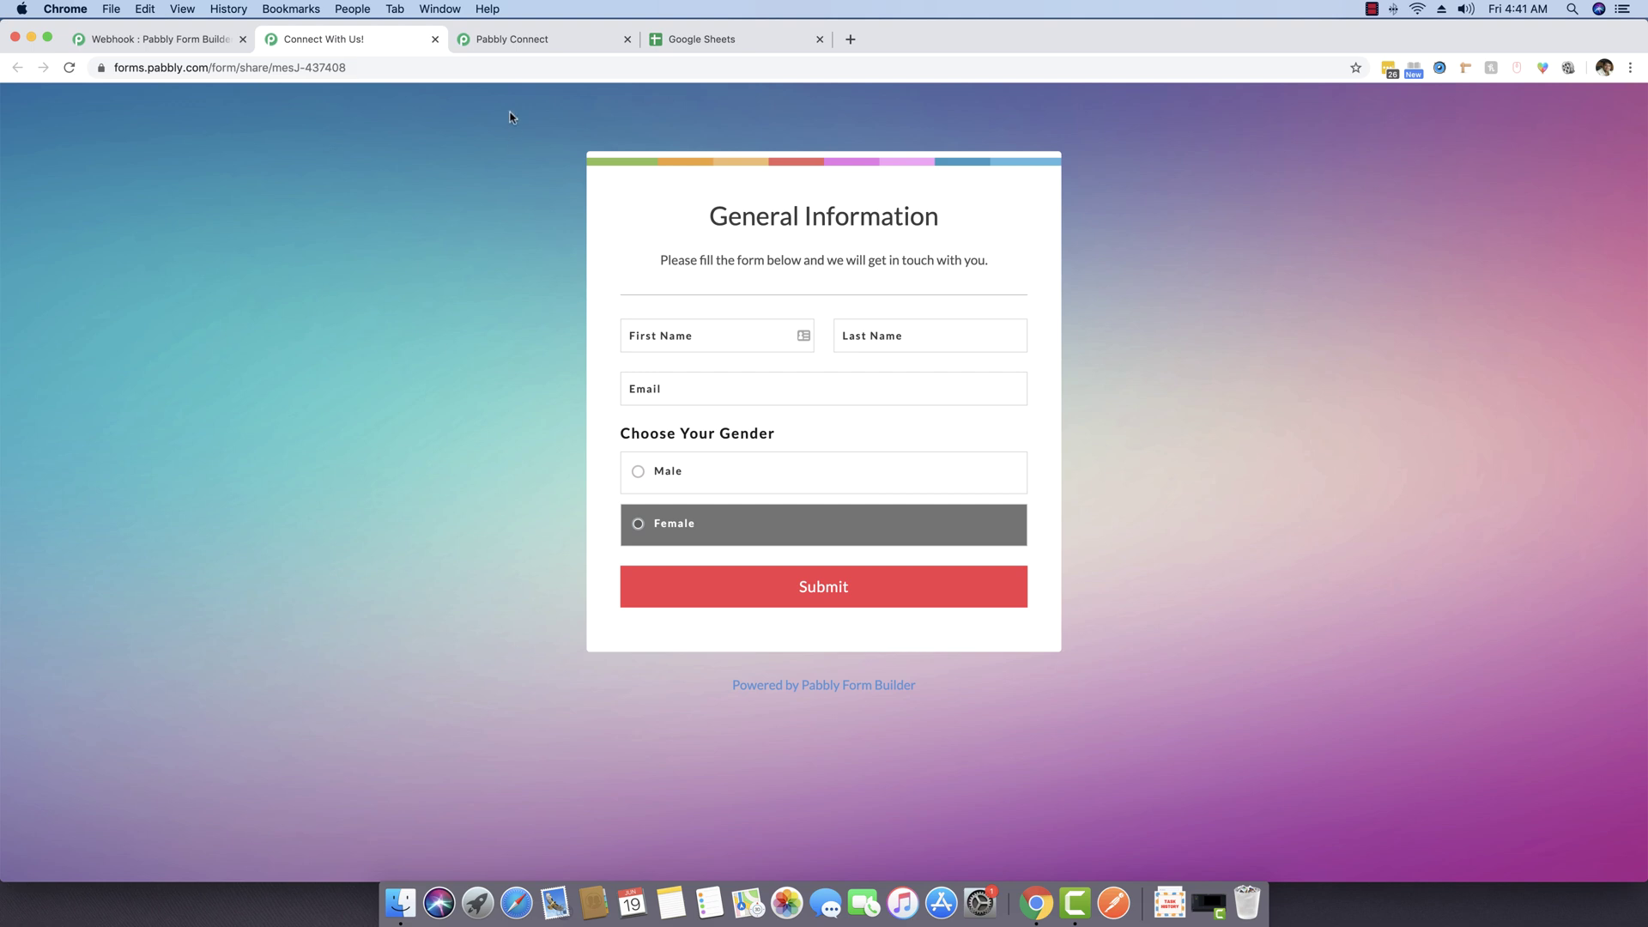
Step: Set the Routers Demo trigger to capture a webhook response, then return to the form
left_click(515, 45)
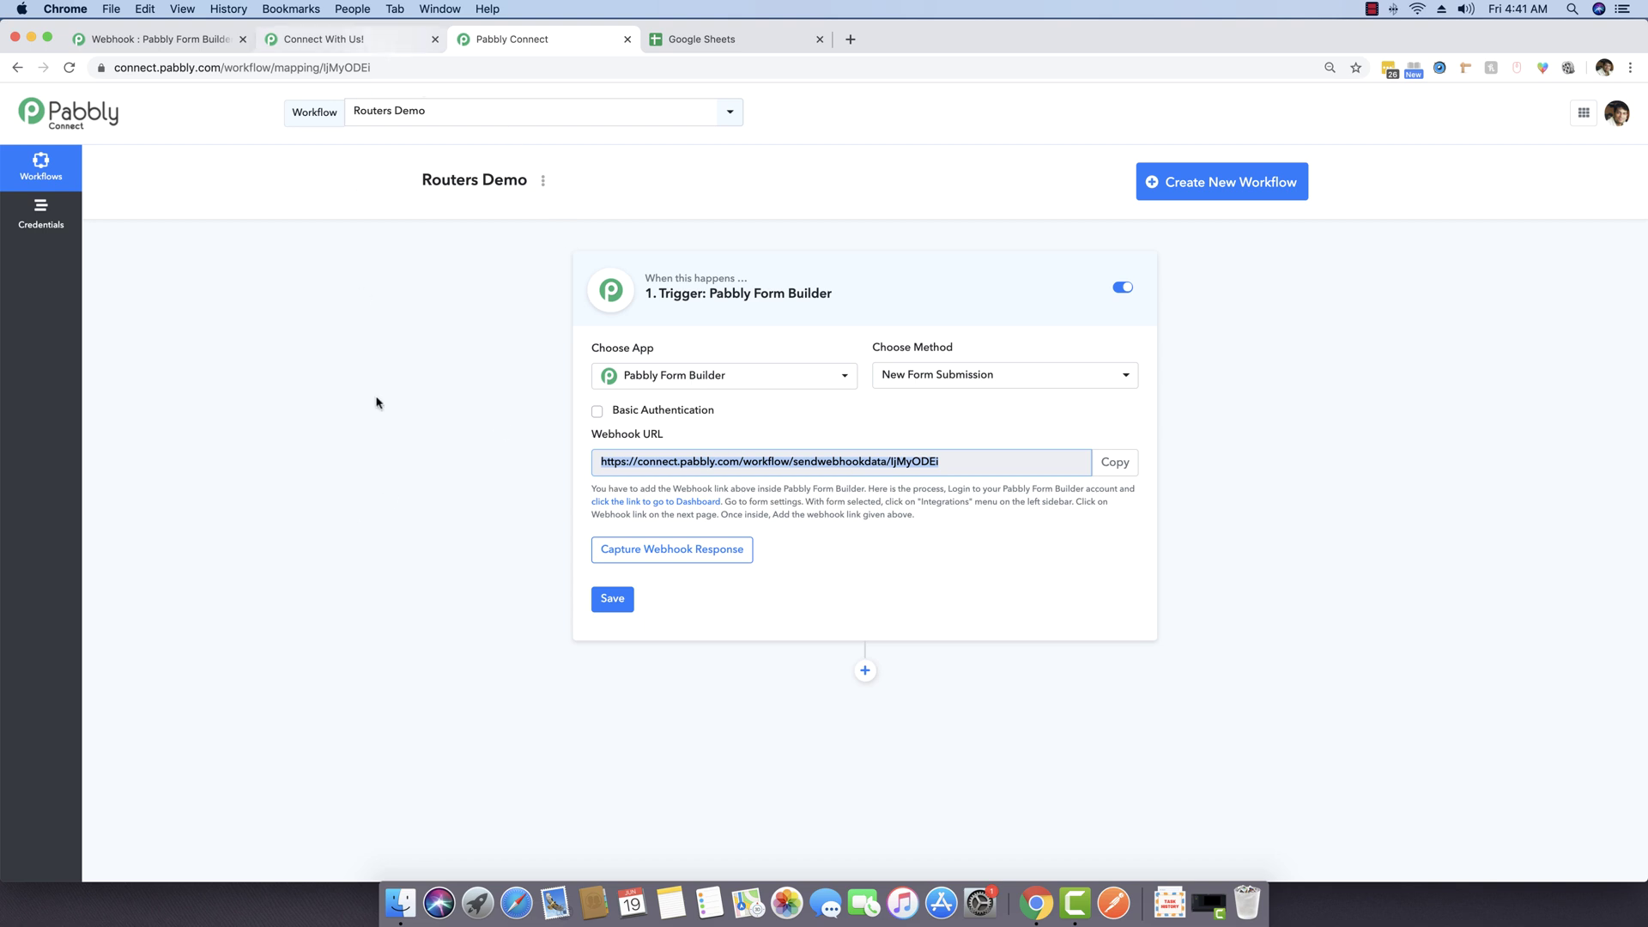
left_click(395, 448)
left_click(696, 551)
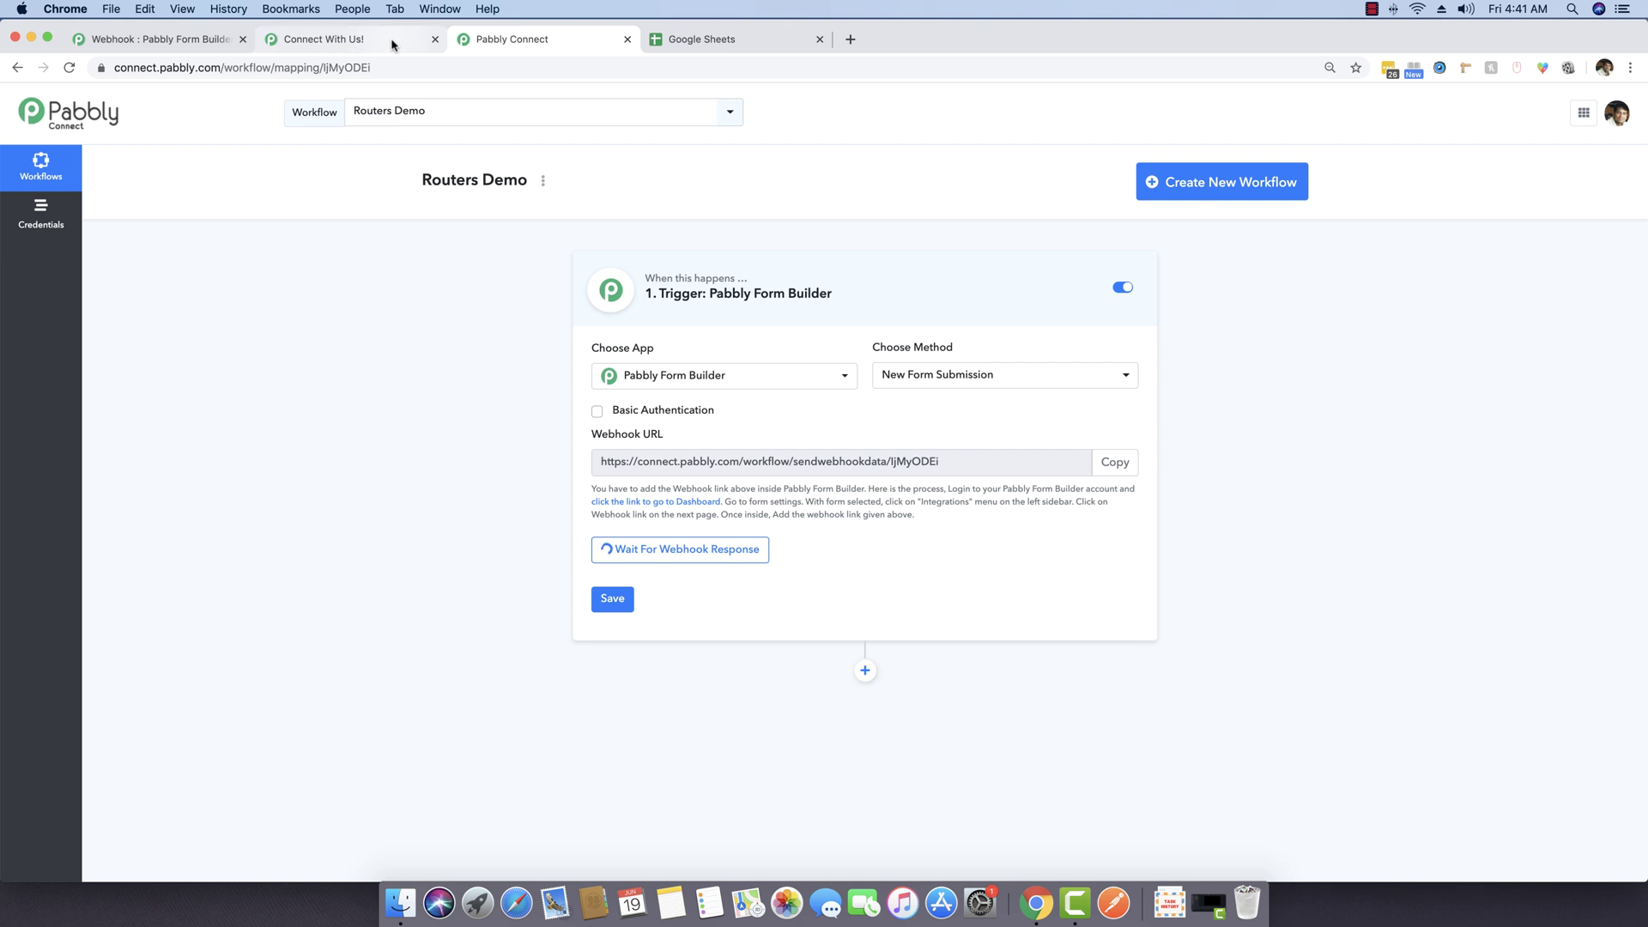
left_click(343, 39)
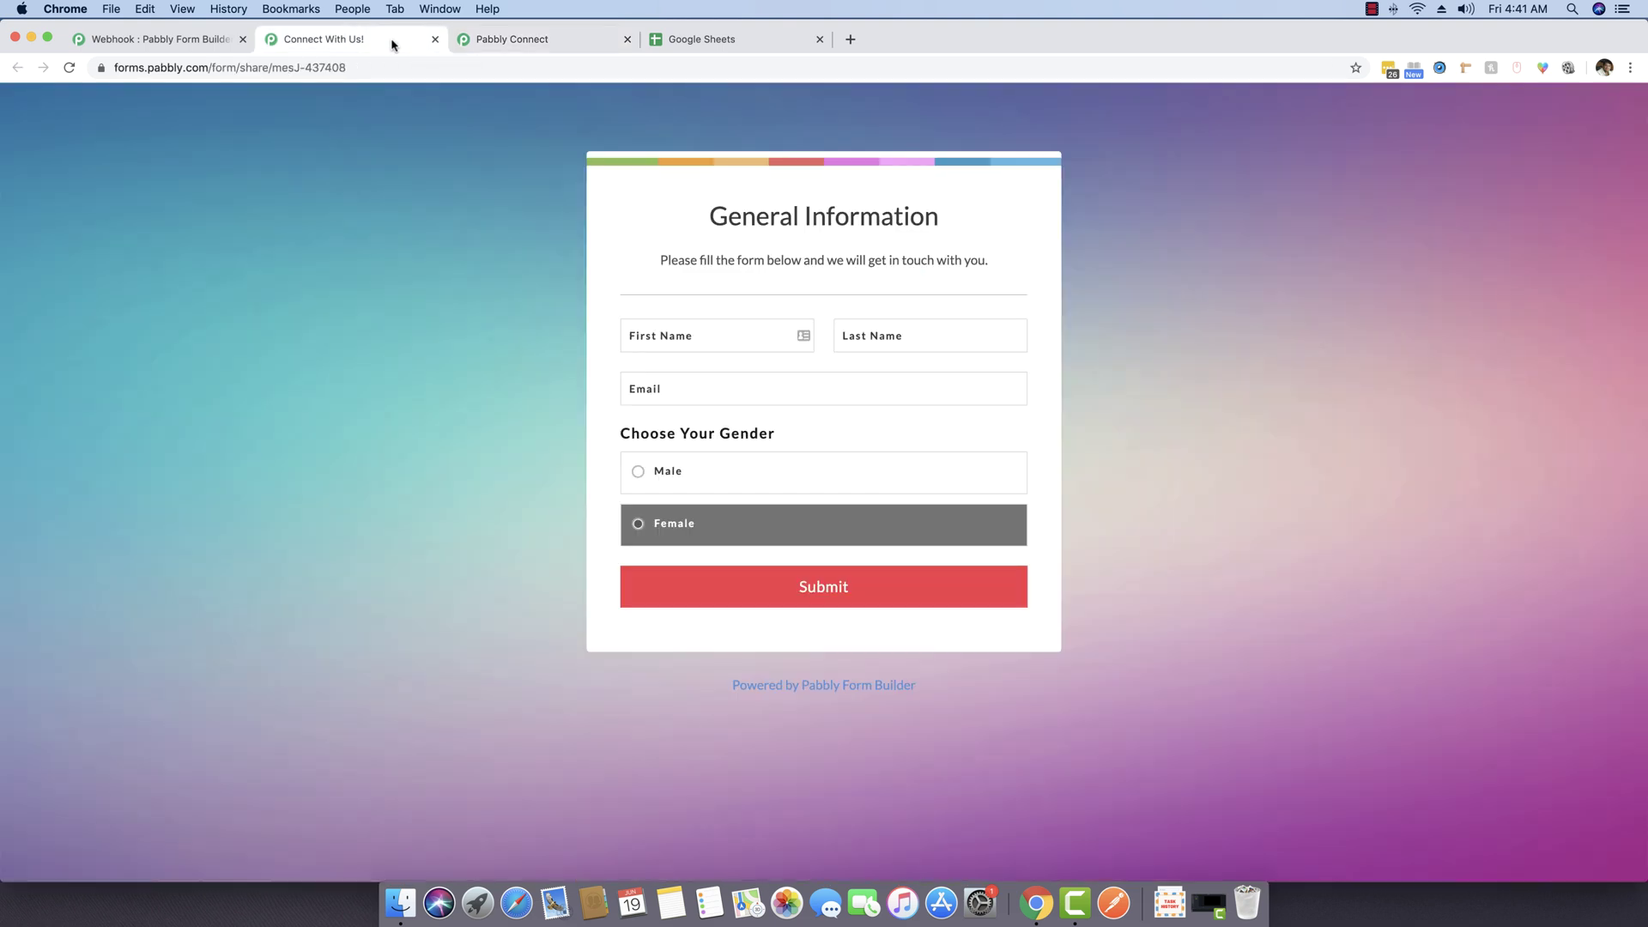
Step: Fill in a test first name, last name and e-mail, choose Male, and submit
left_click(697, 333)
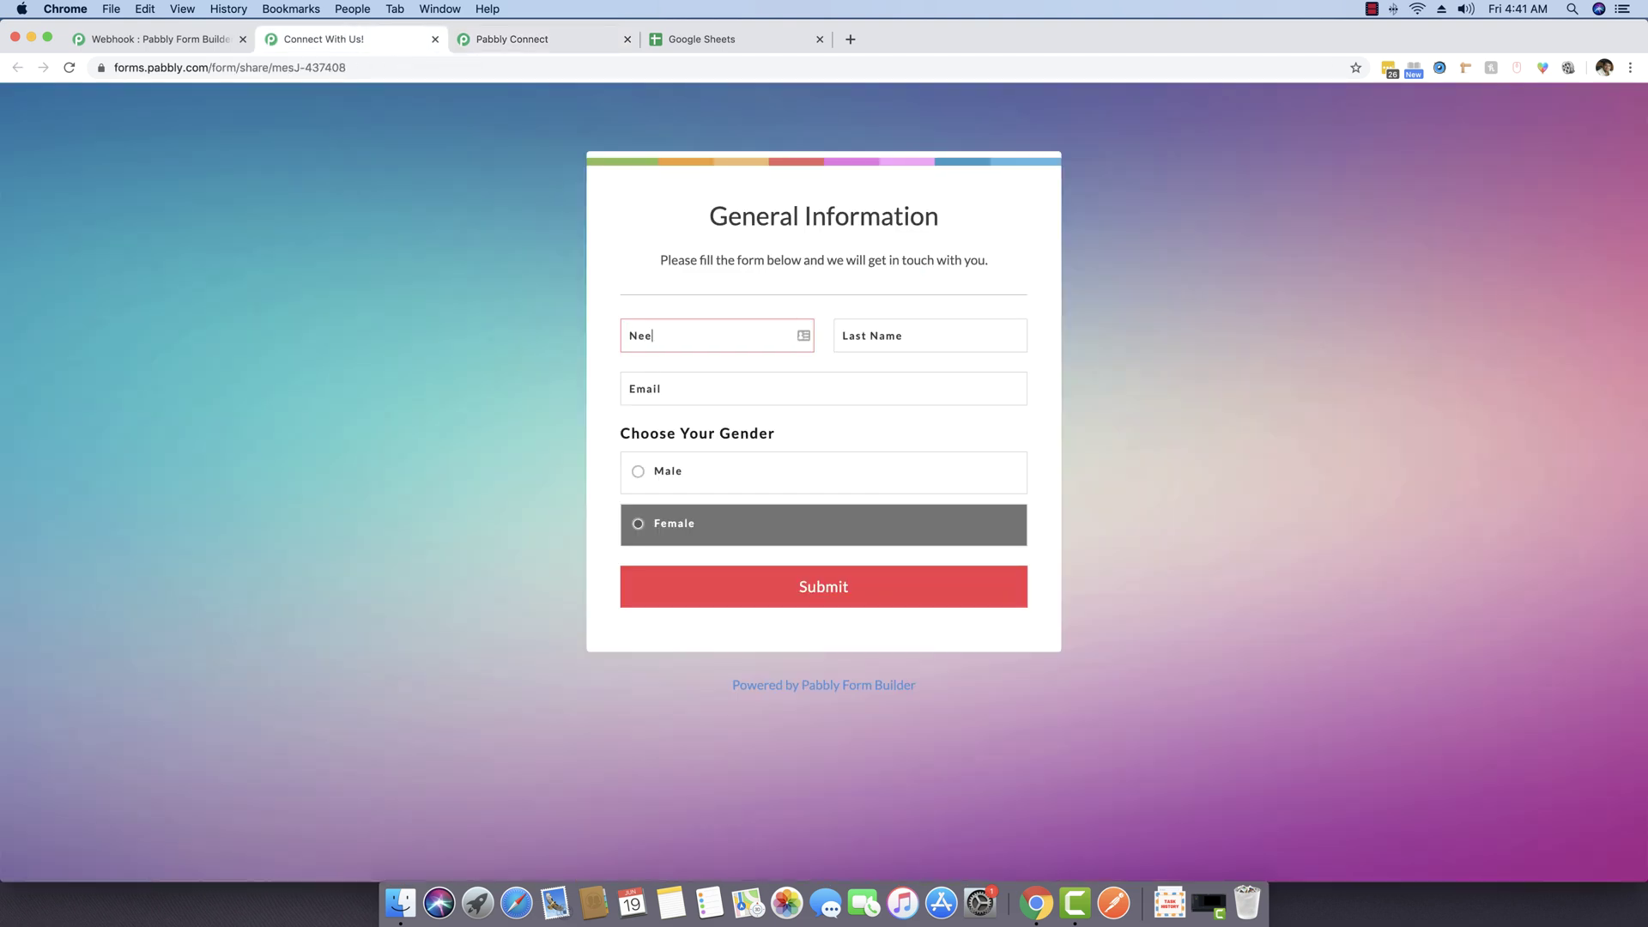
key("Tab")
key("Tab")
type("e")
key("BackSpace")
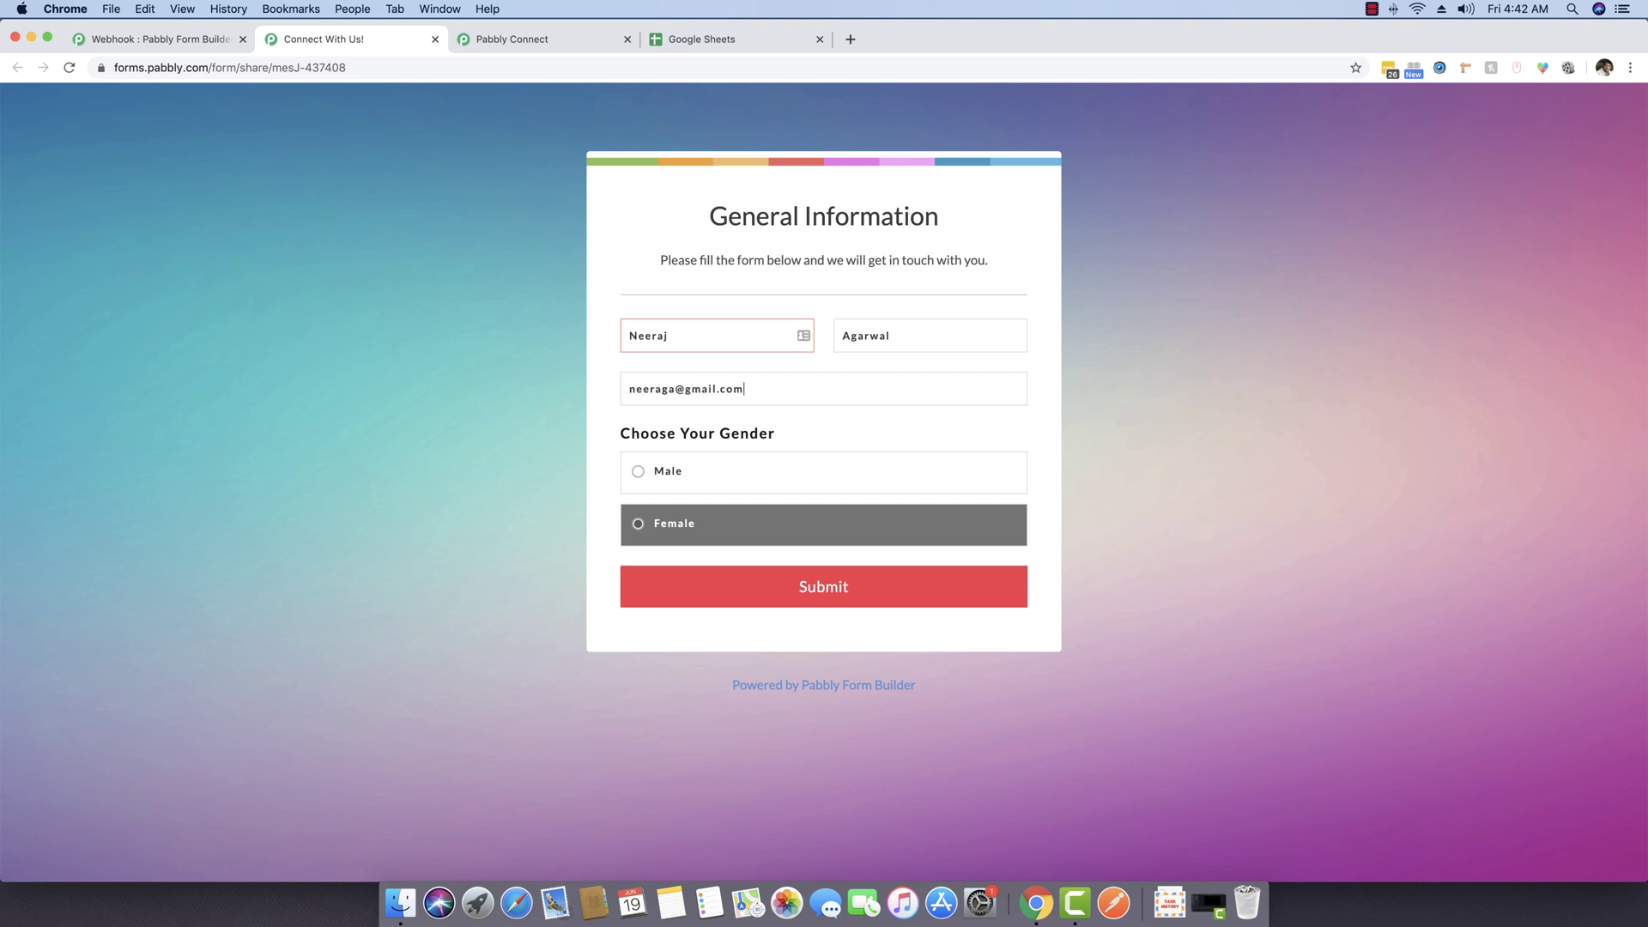
left_click(669, 472)
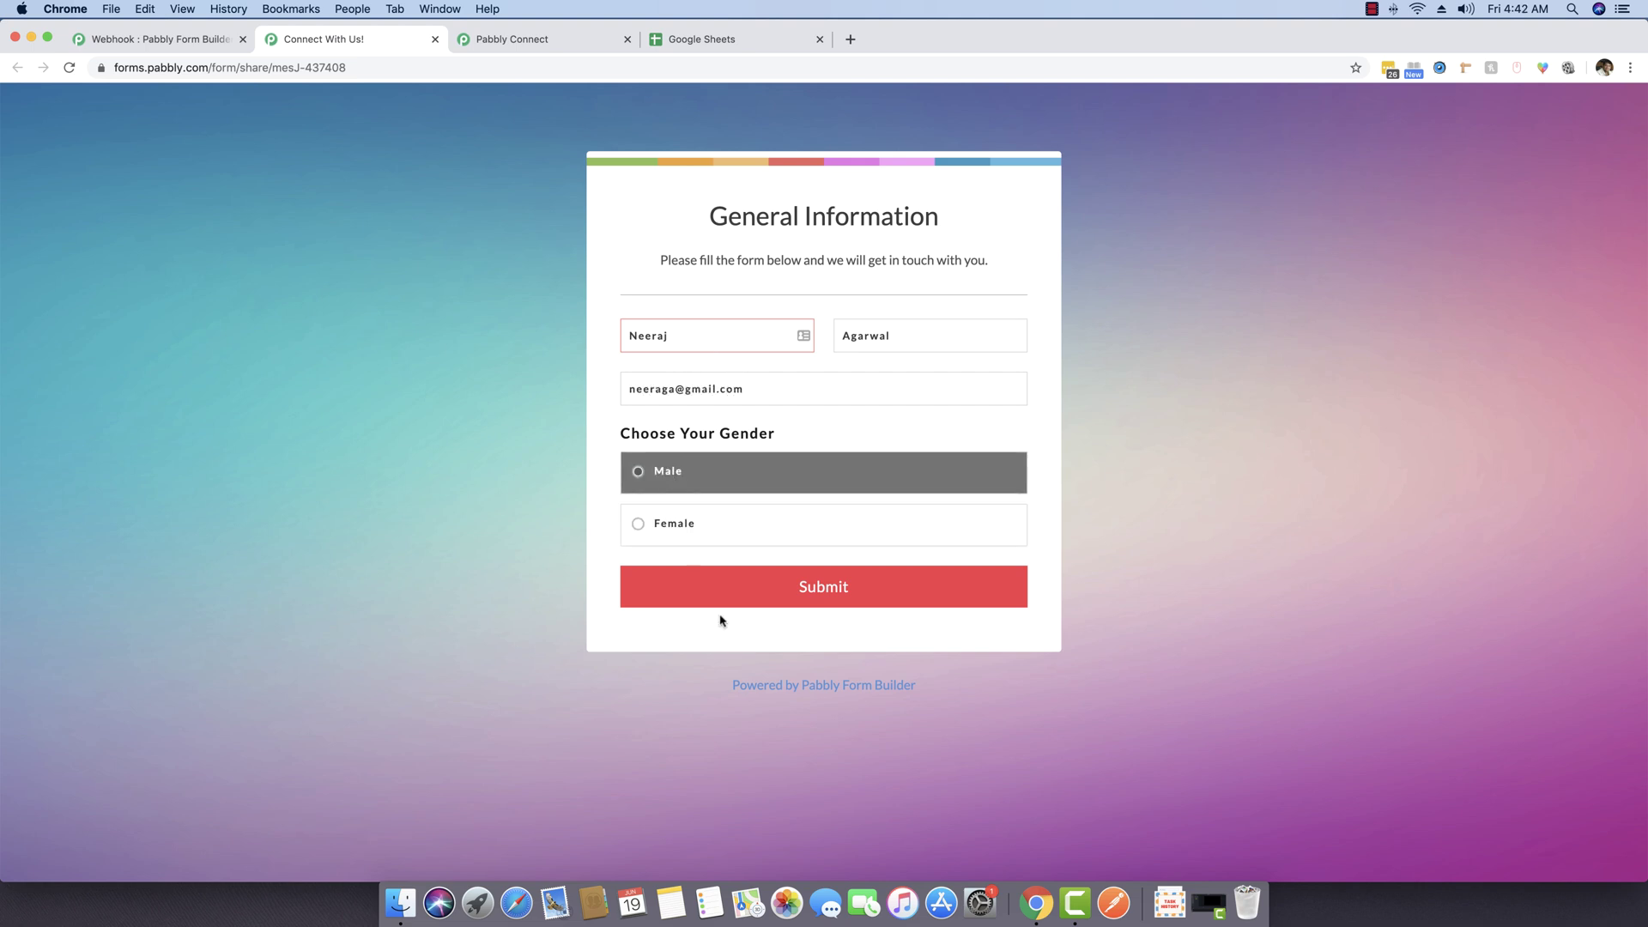
left_click(874, 597)
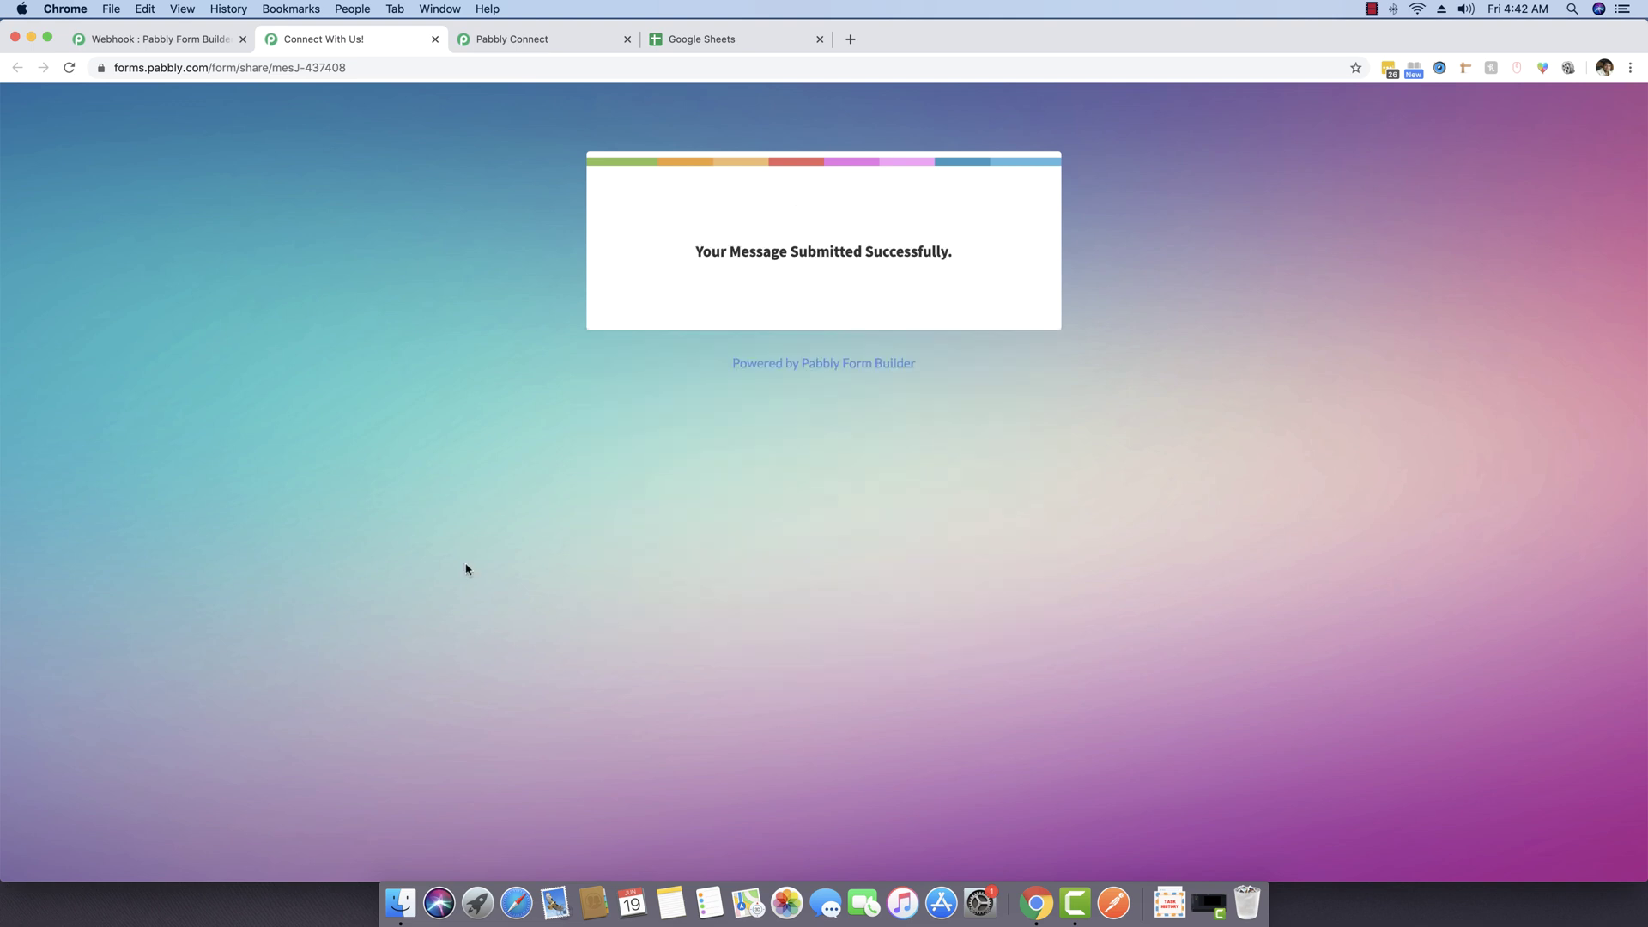
Step: Review the captured response, highlighting the Choose Your Gender (8) answer Male
left_click(544, 41)
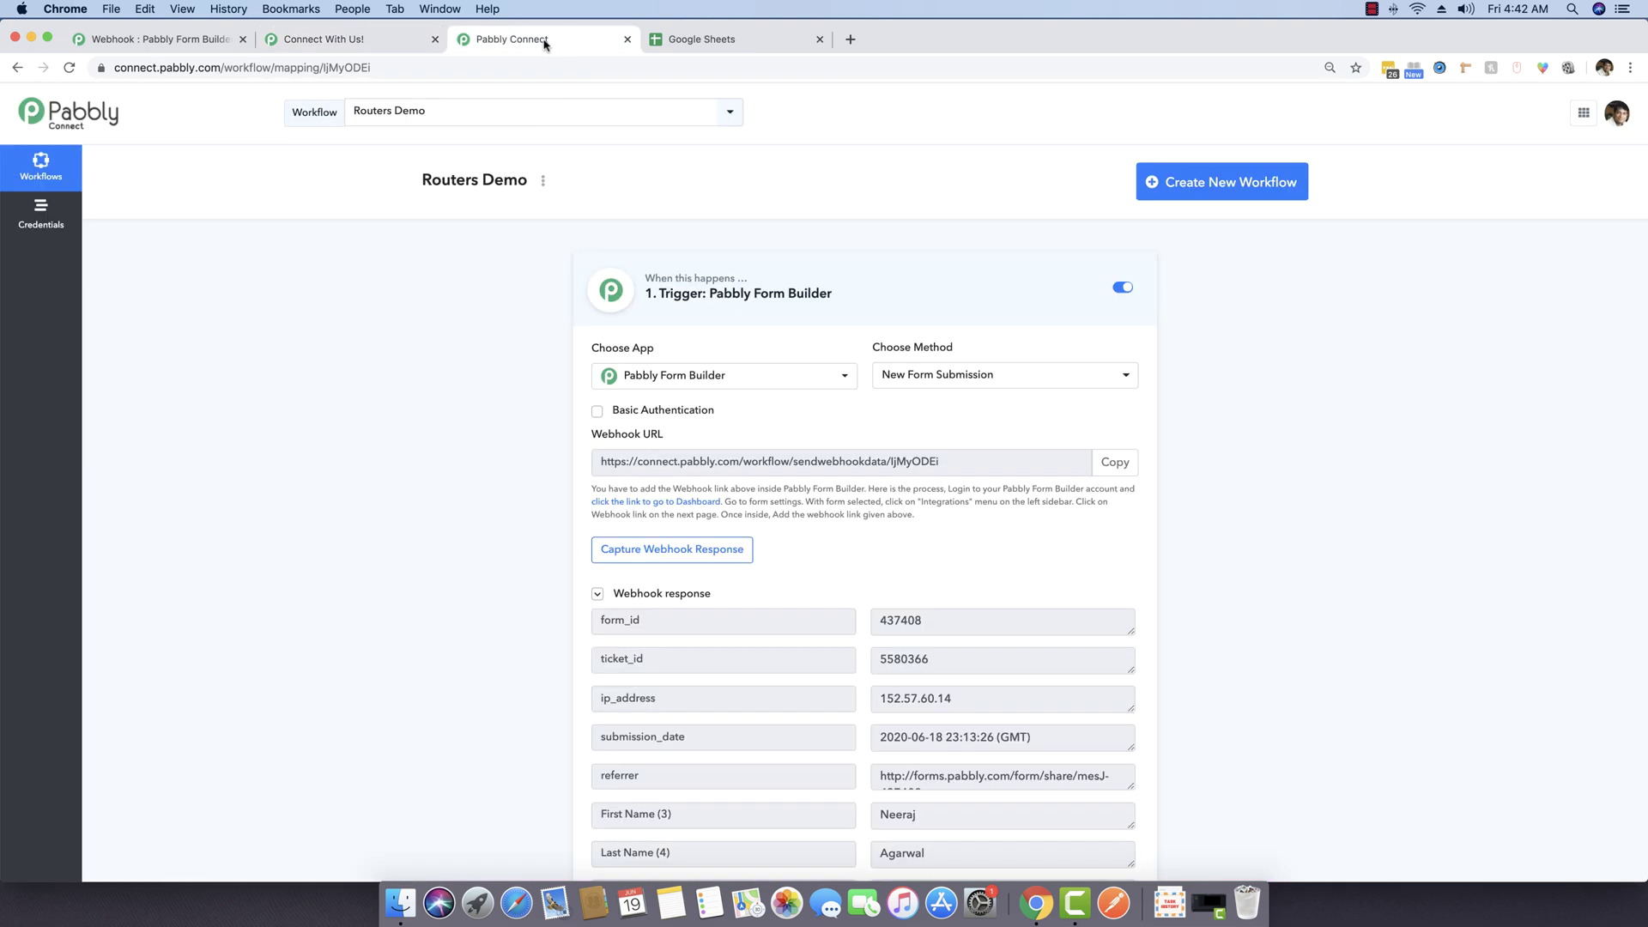
scroll(438, 409, "down", 5)
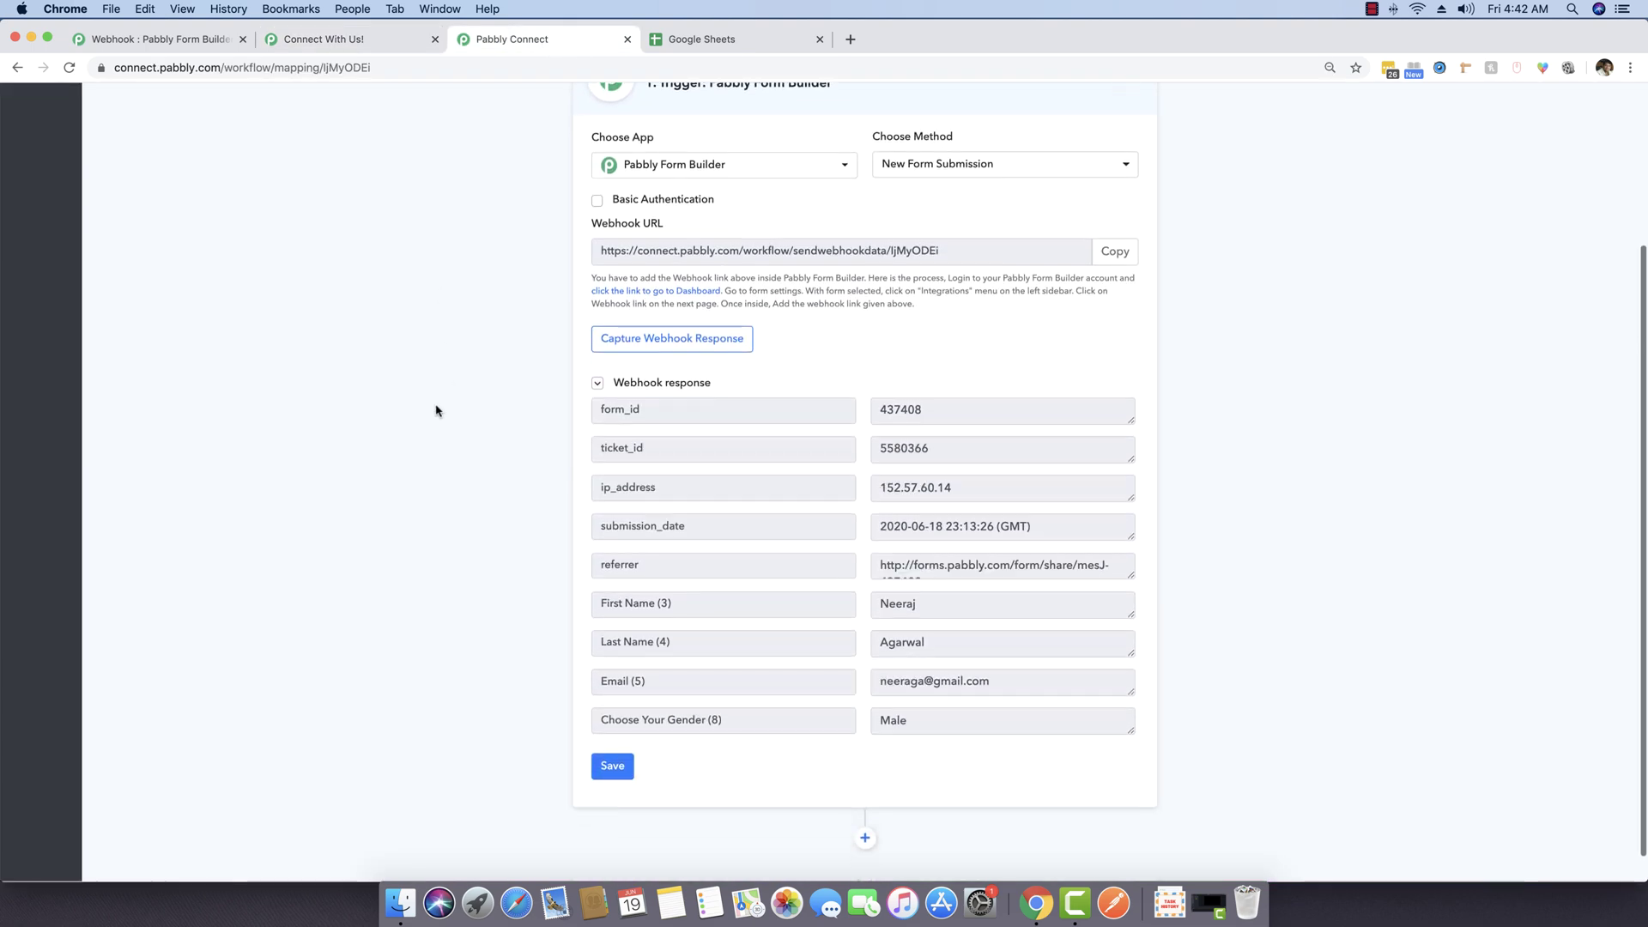
scroll(1048, 676, "down", 1)
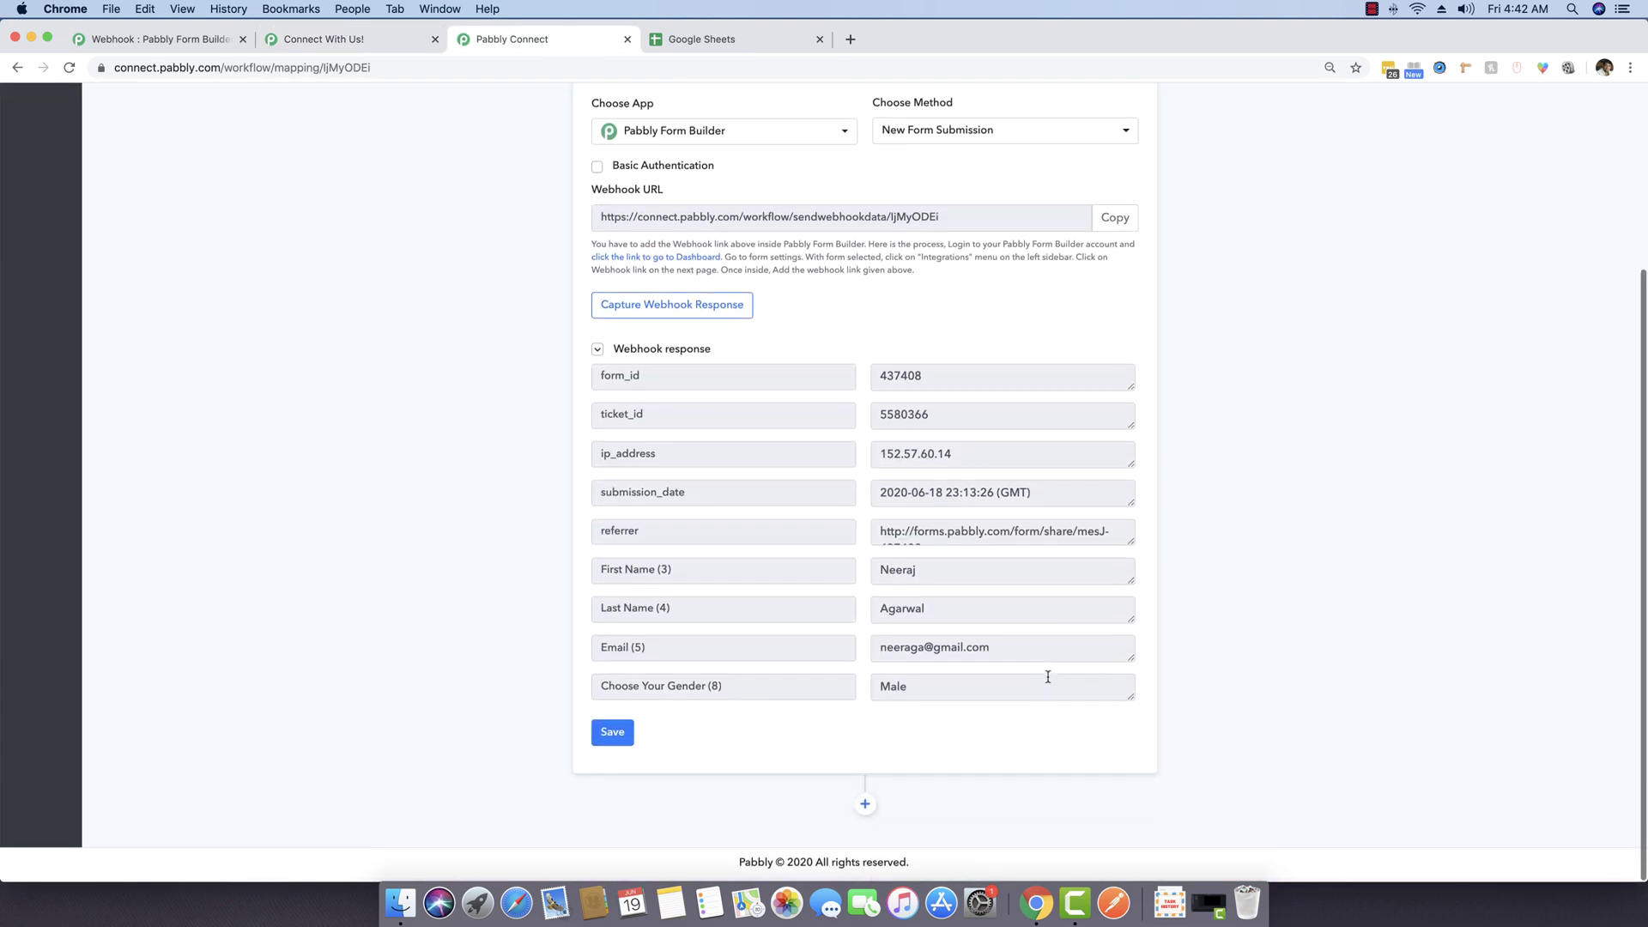
left_click(652, 697)
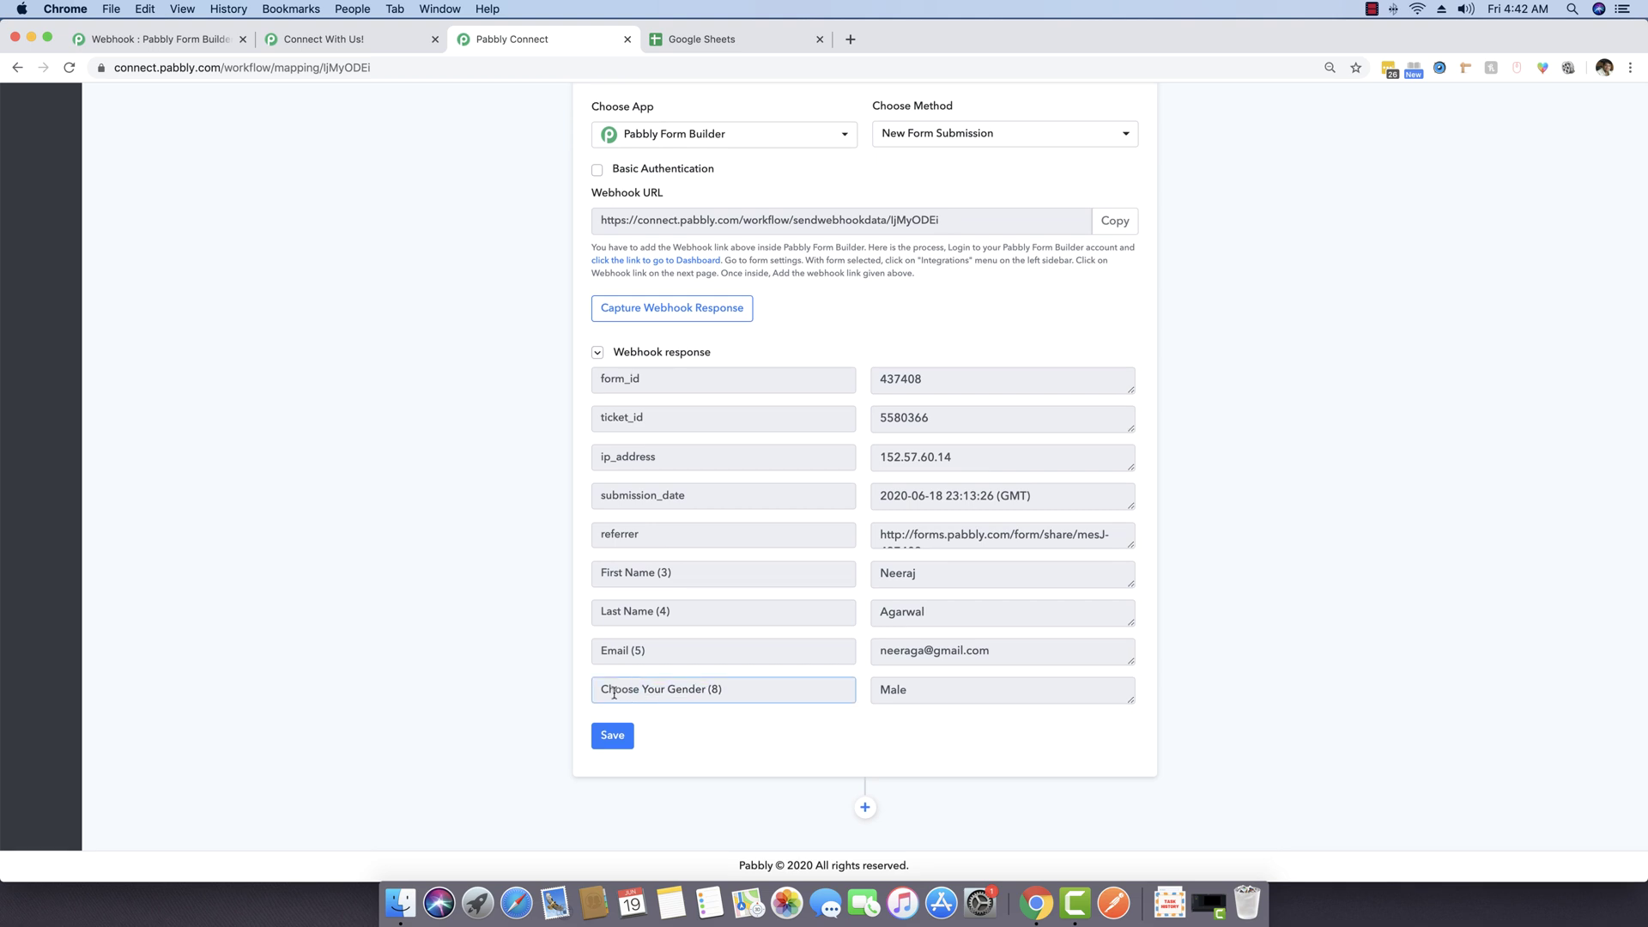
double_click(905, 697)
Step: Save the form submission trigger step and add a new step after it
left_click(709, 40)
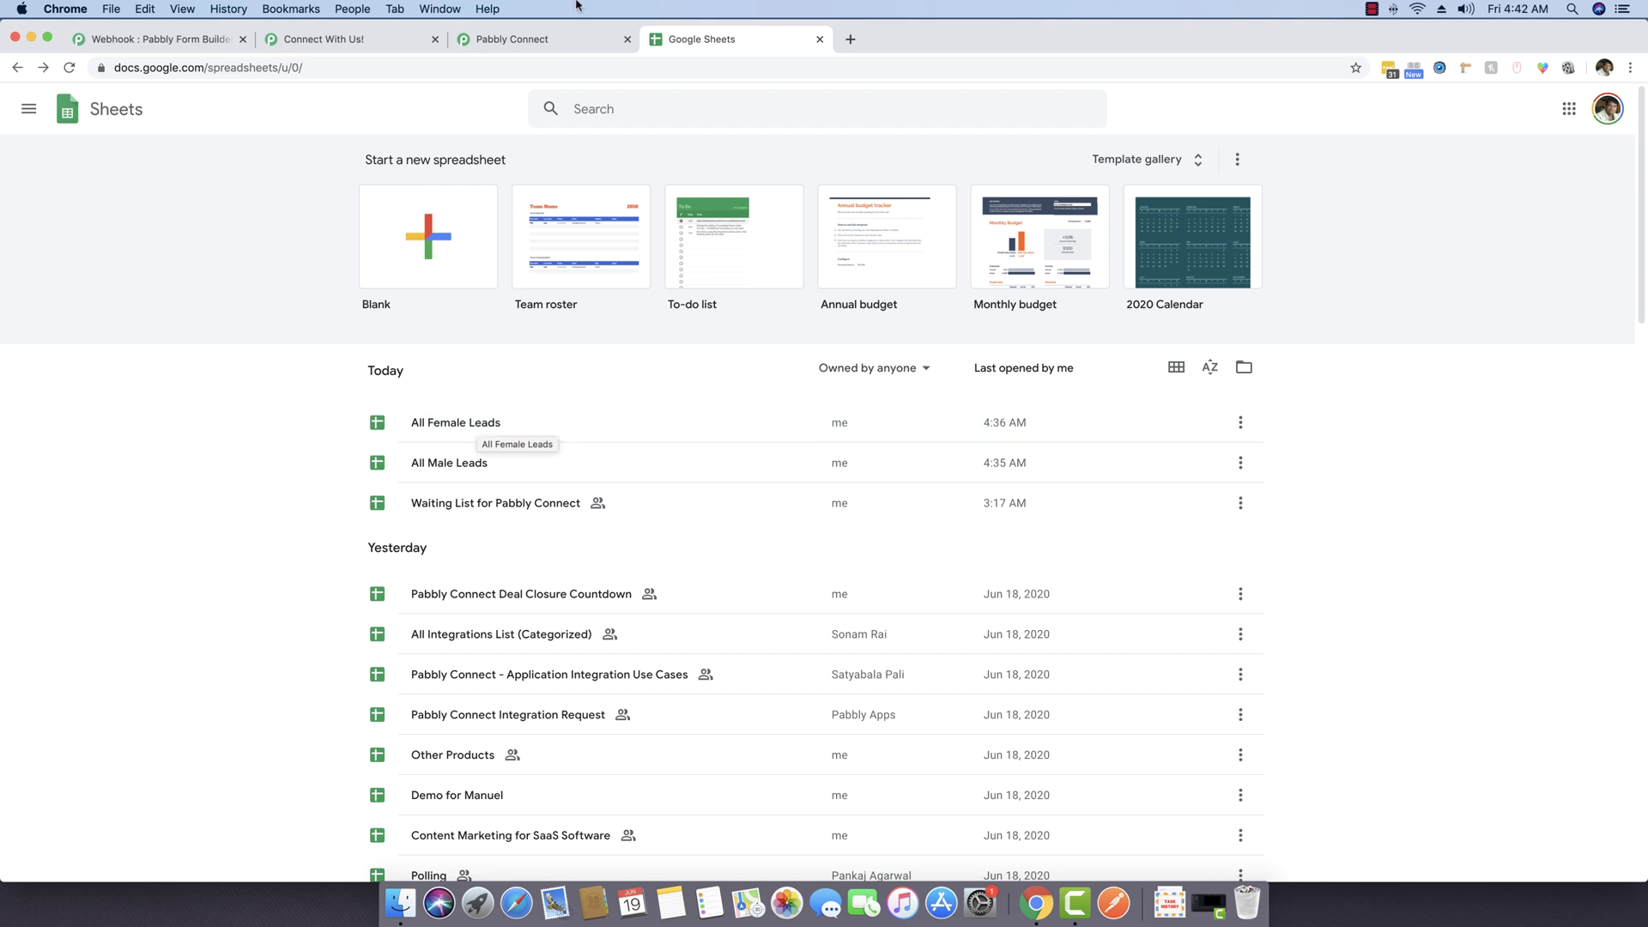
left_click(550, 40)
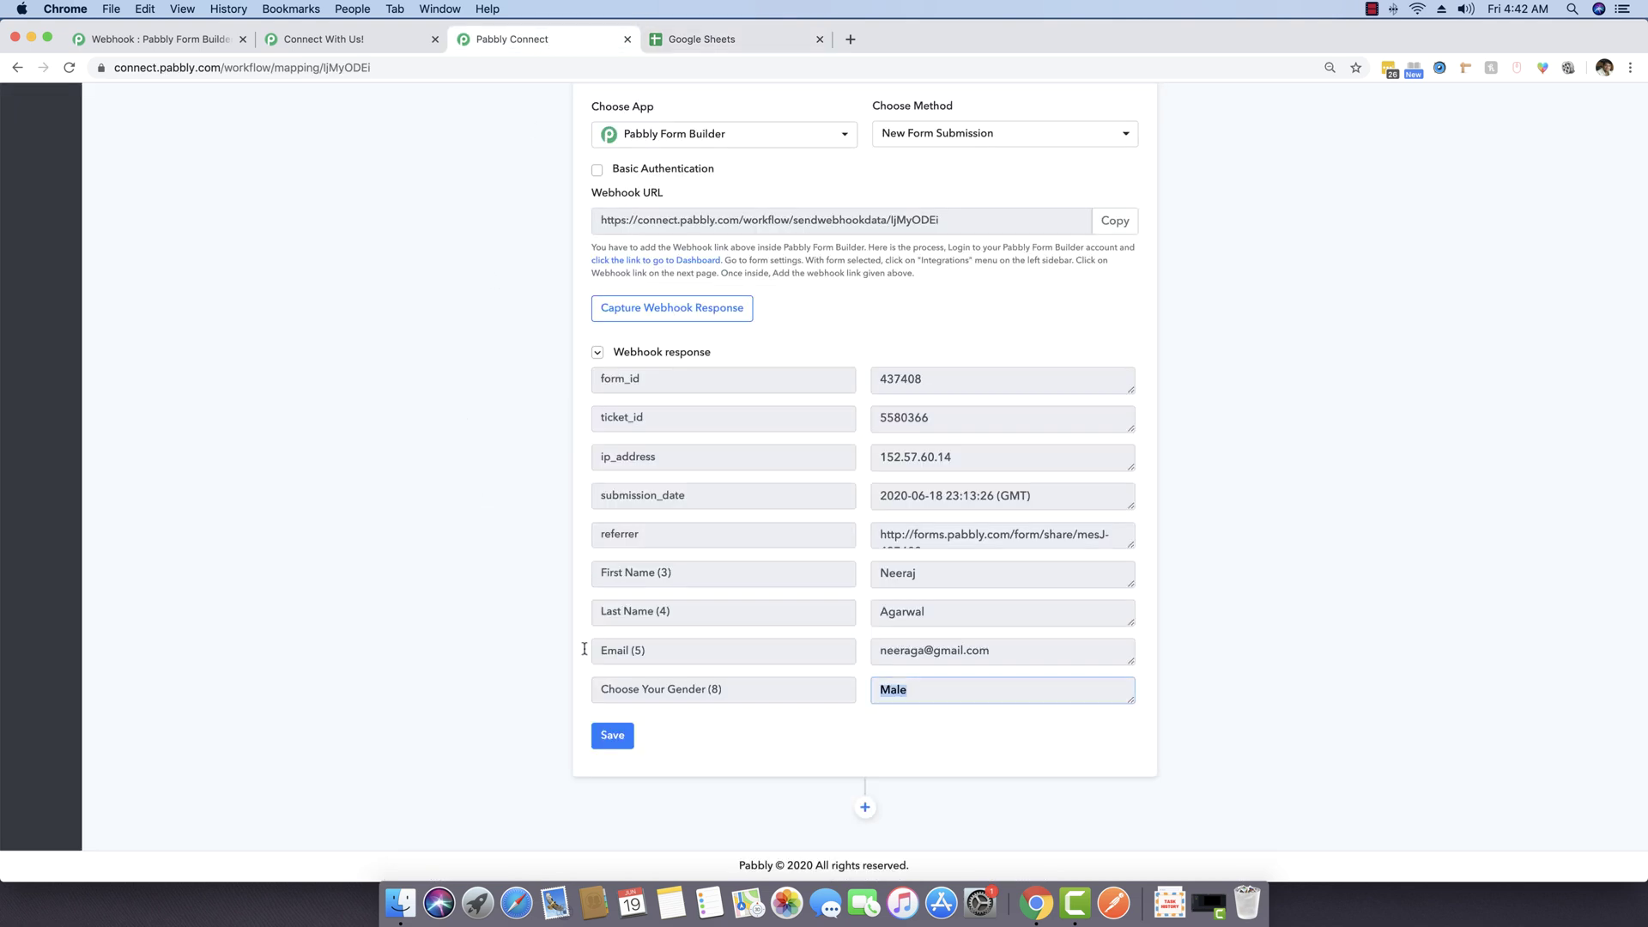
left_click(612, 736)
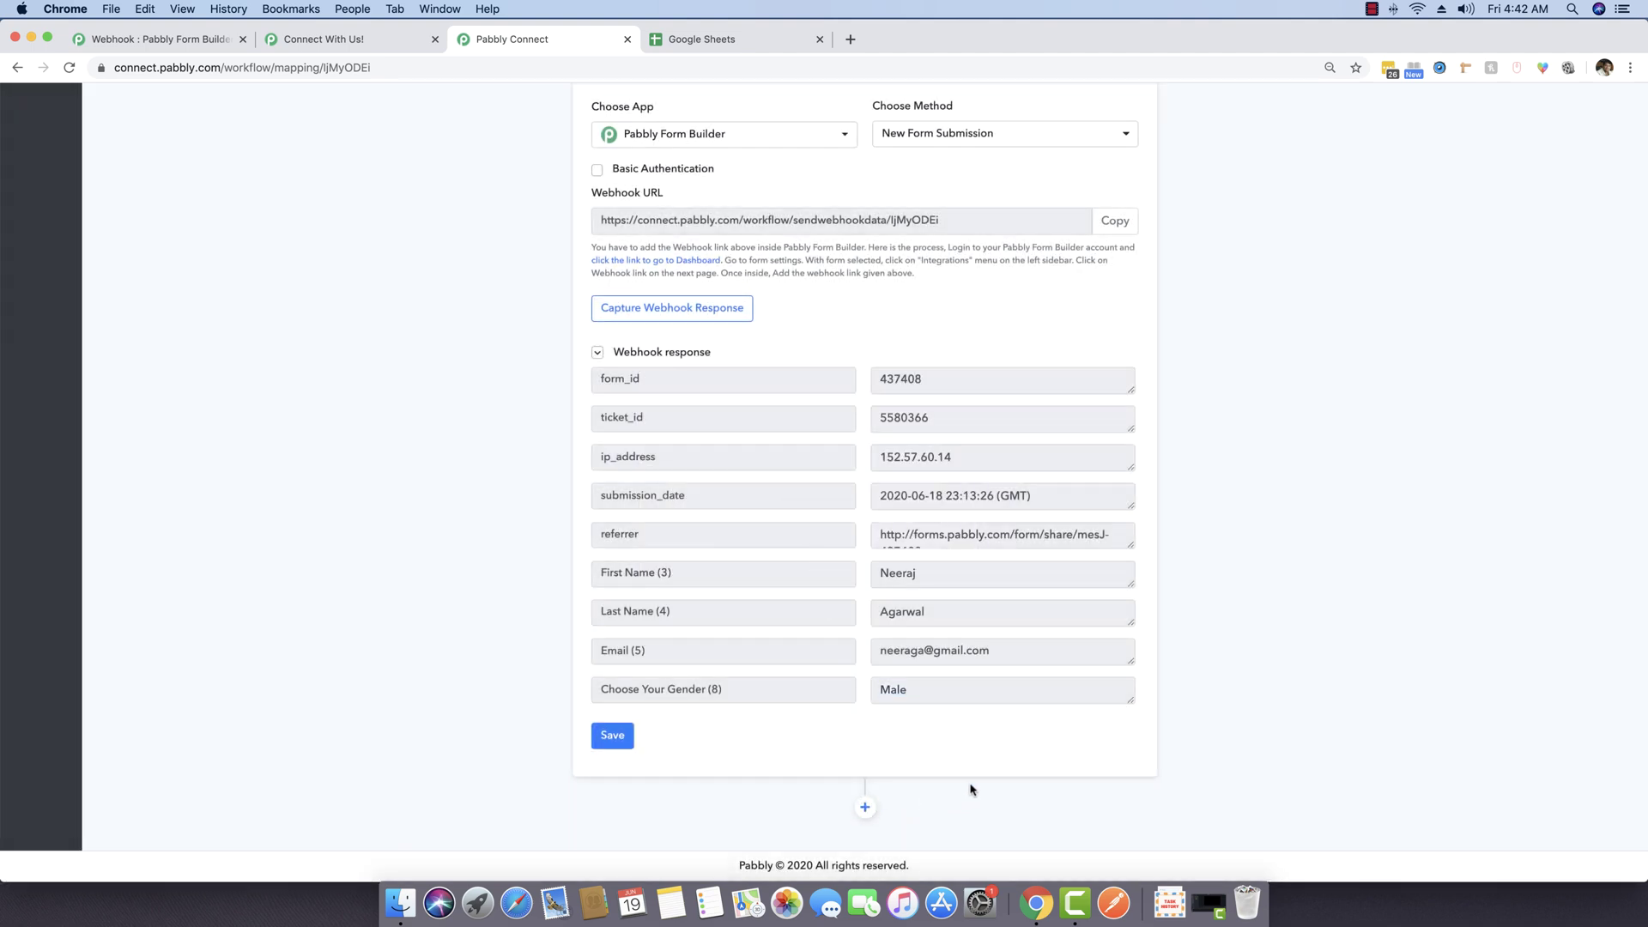
left_click(866, 809)
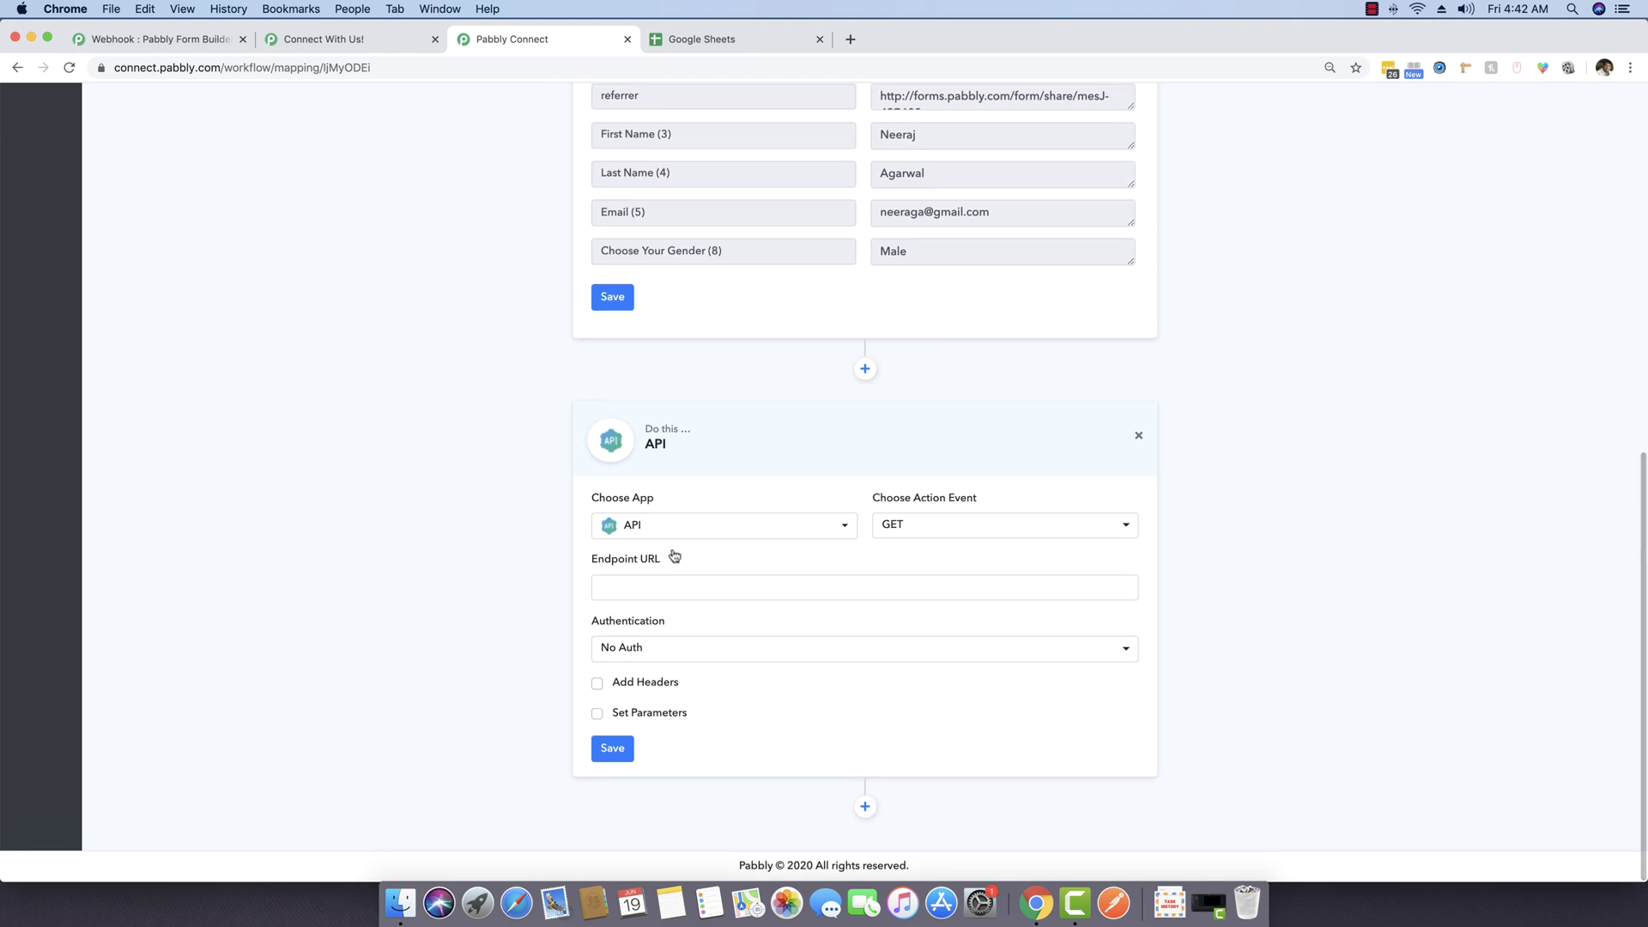
Step: Add a Router step and rename its first route to Male Router
left_click(683, 527)
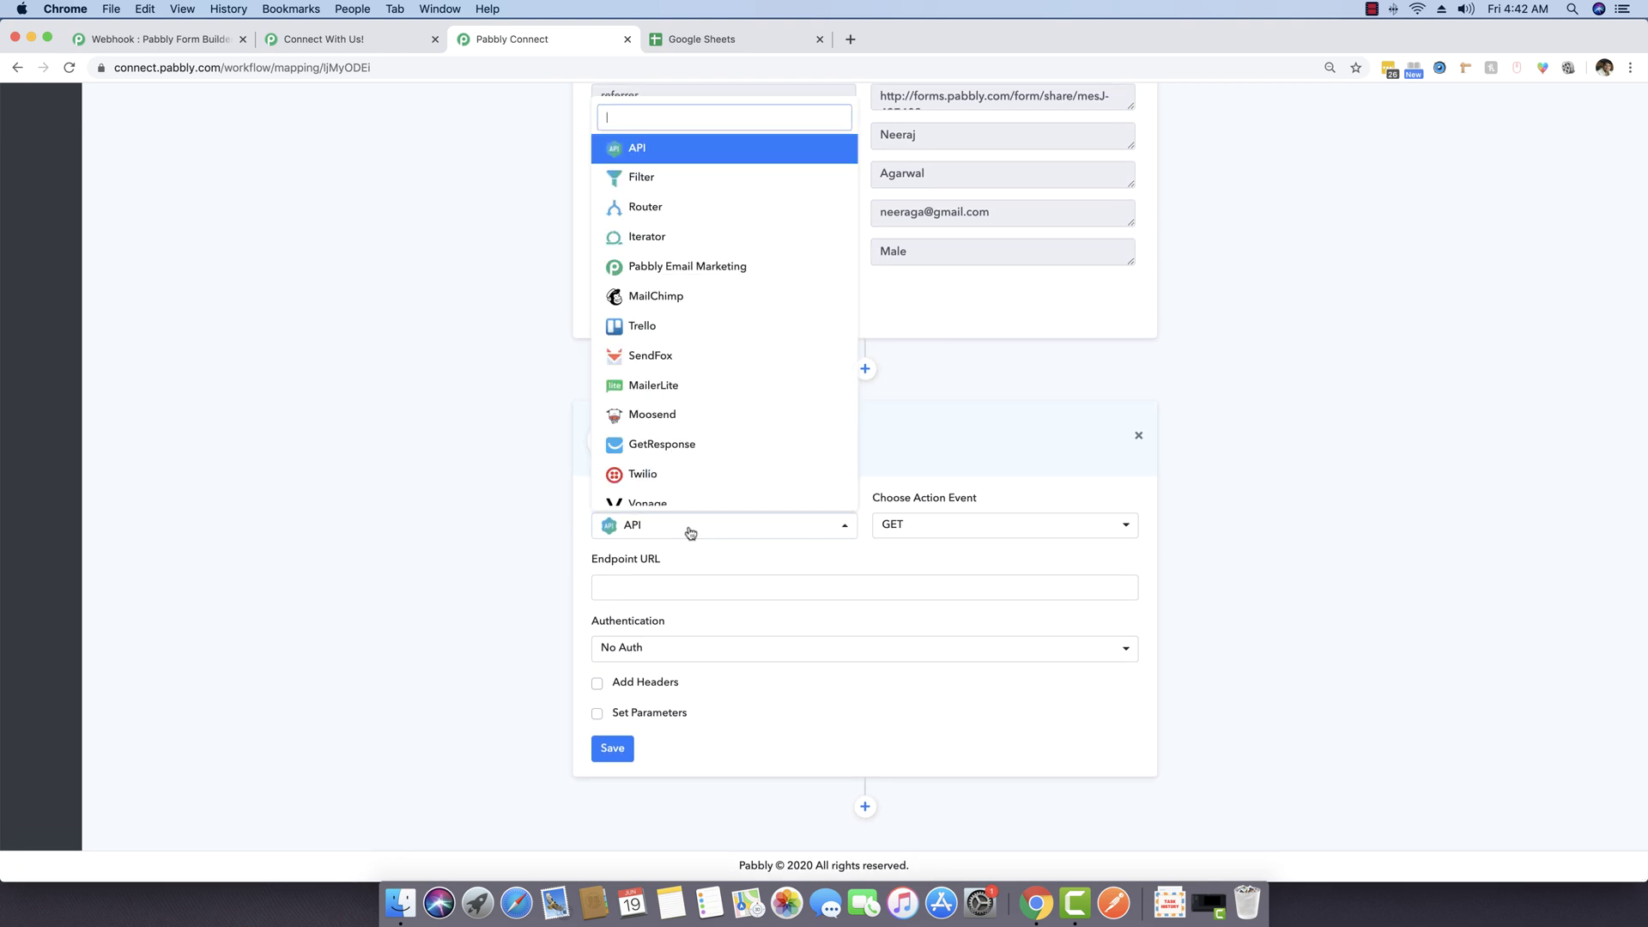
type("router")
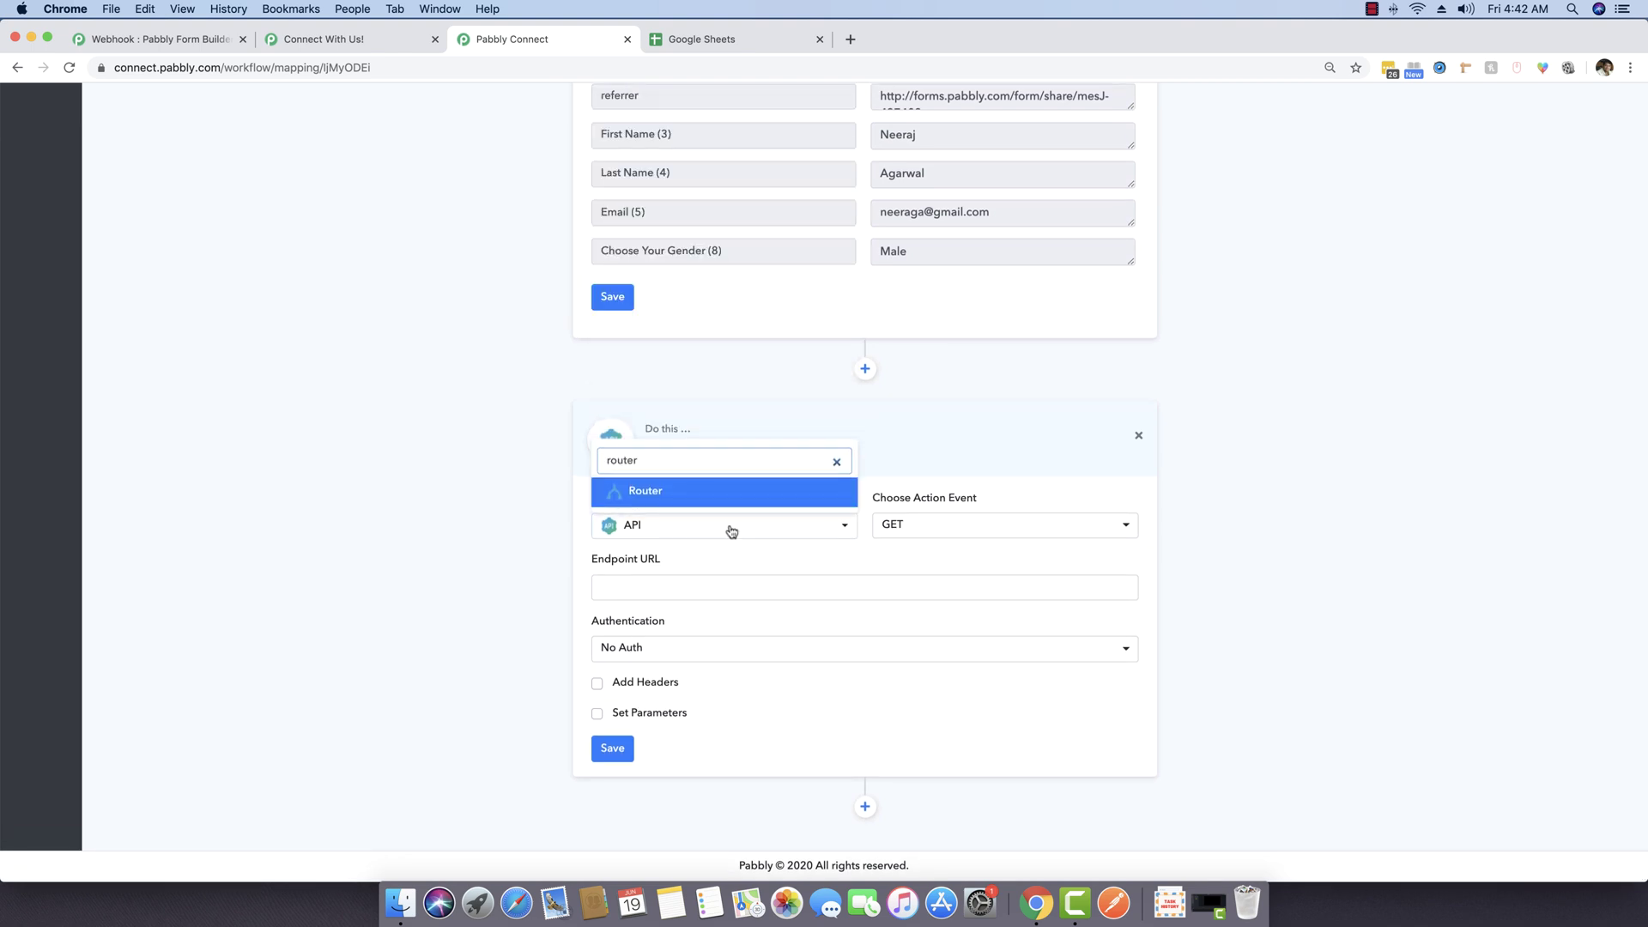
left_click(707, 498)
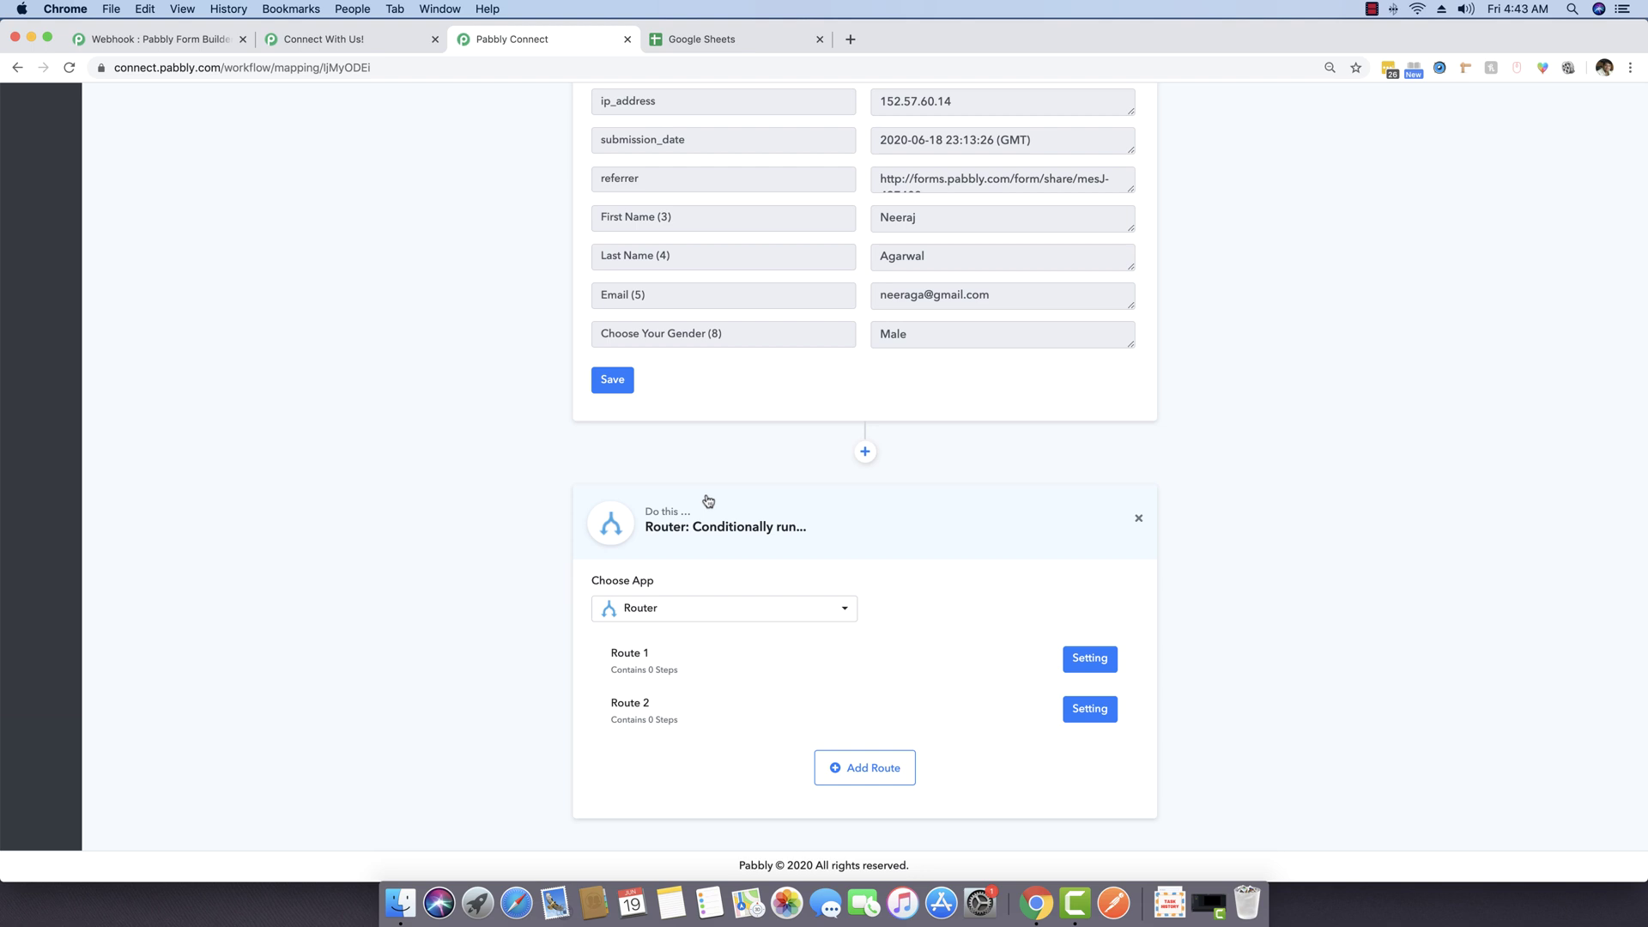
left_click(1127, 662)
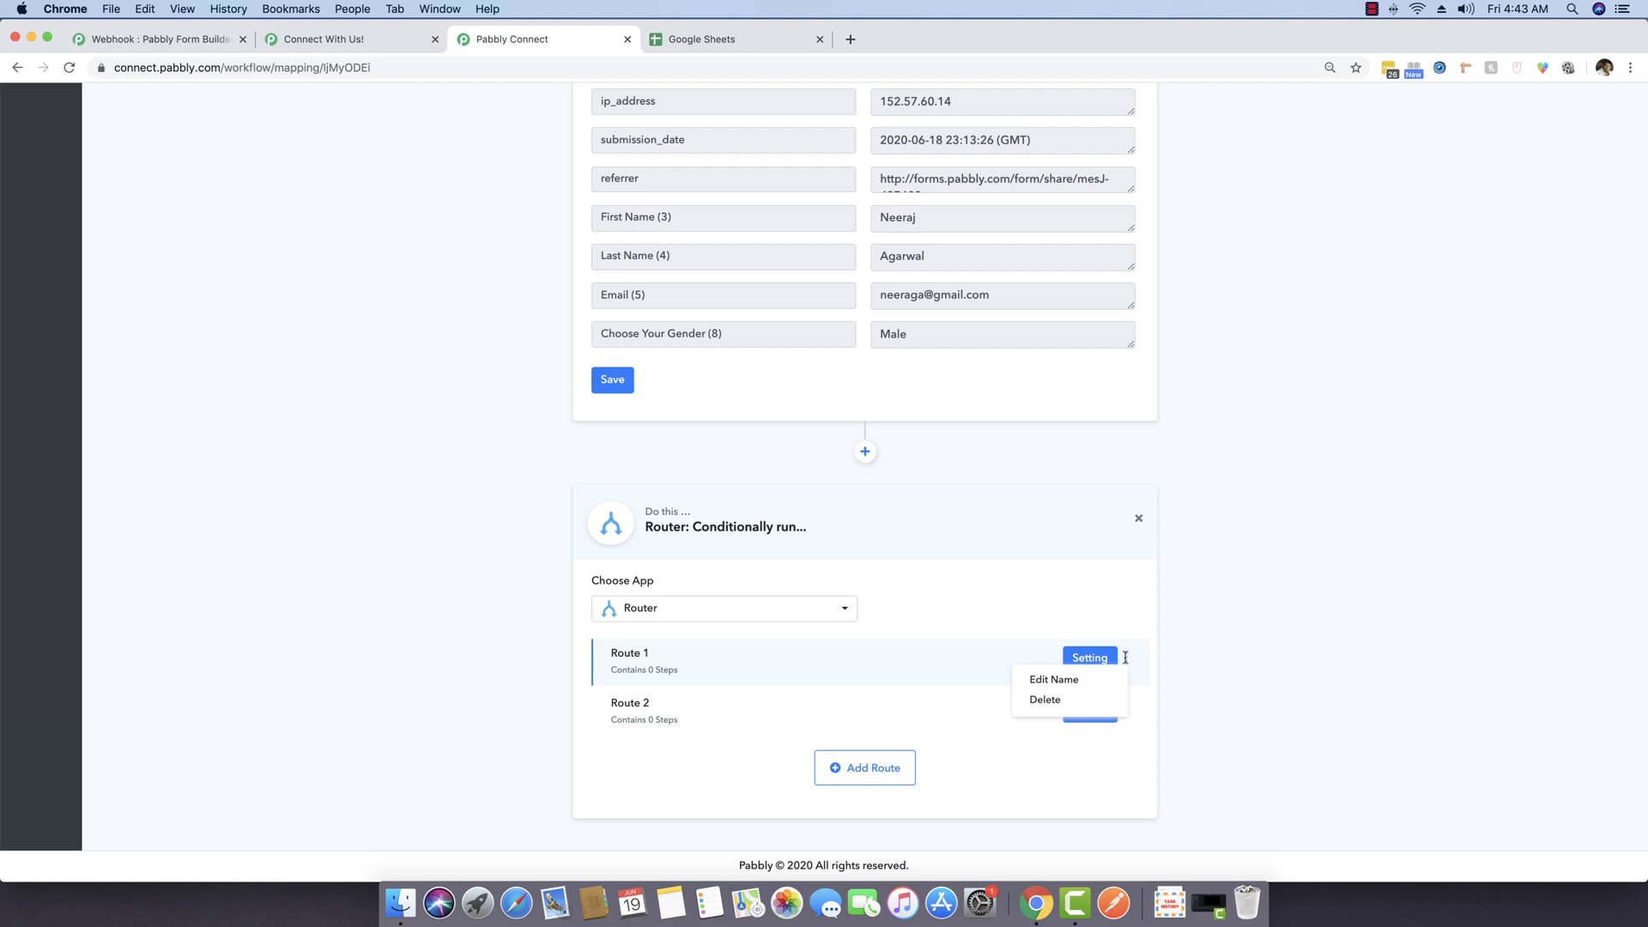
left_click(1080, 680)
triple_click(732, 486)
type("Male Router")
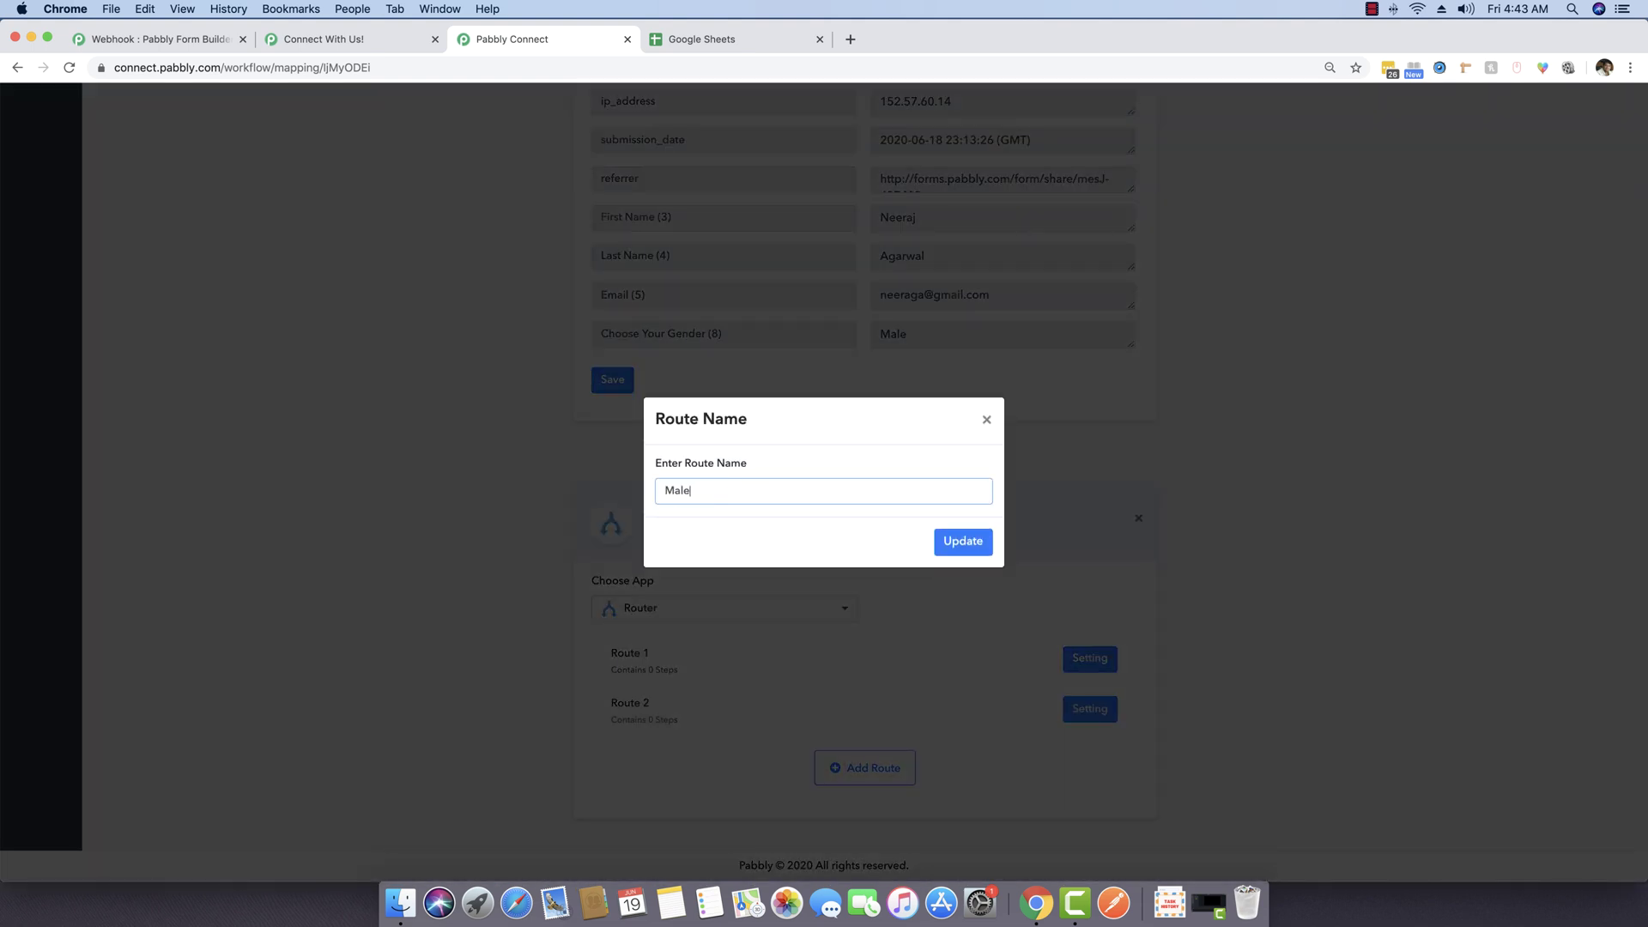
left_click(949, 541)
Step: Rename the second route to Female Router
left_click(1128, 711)
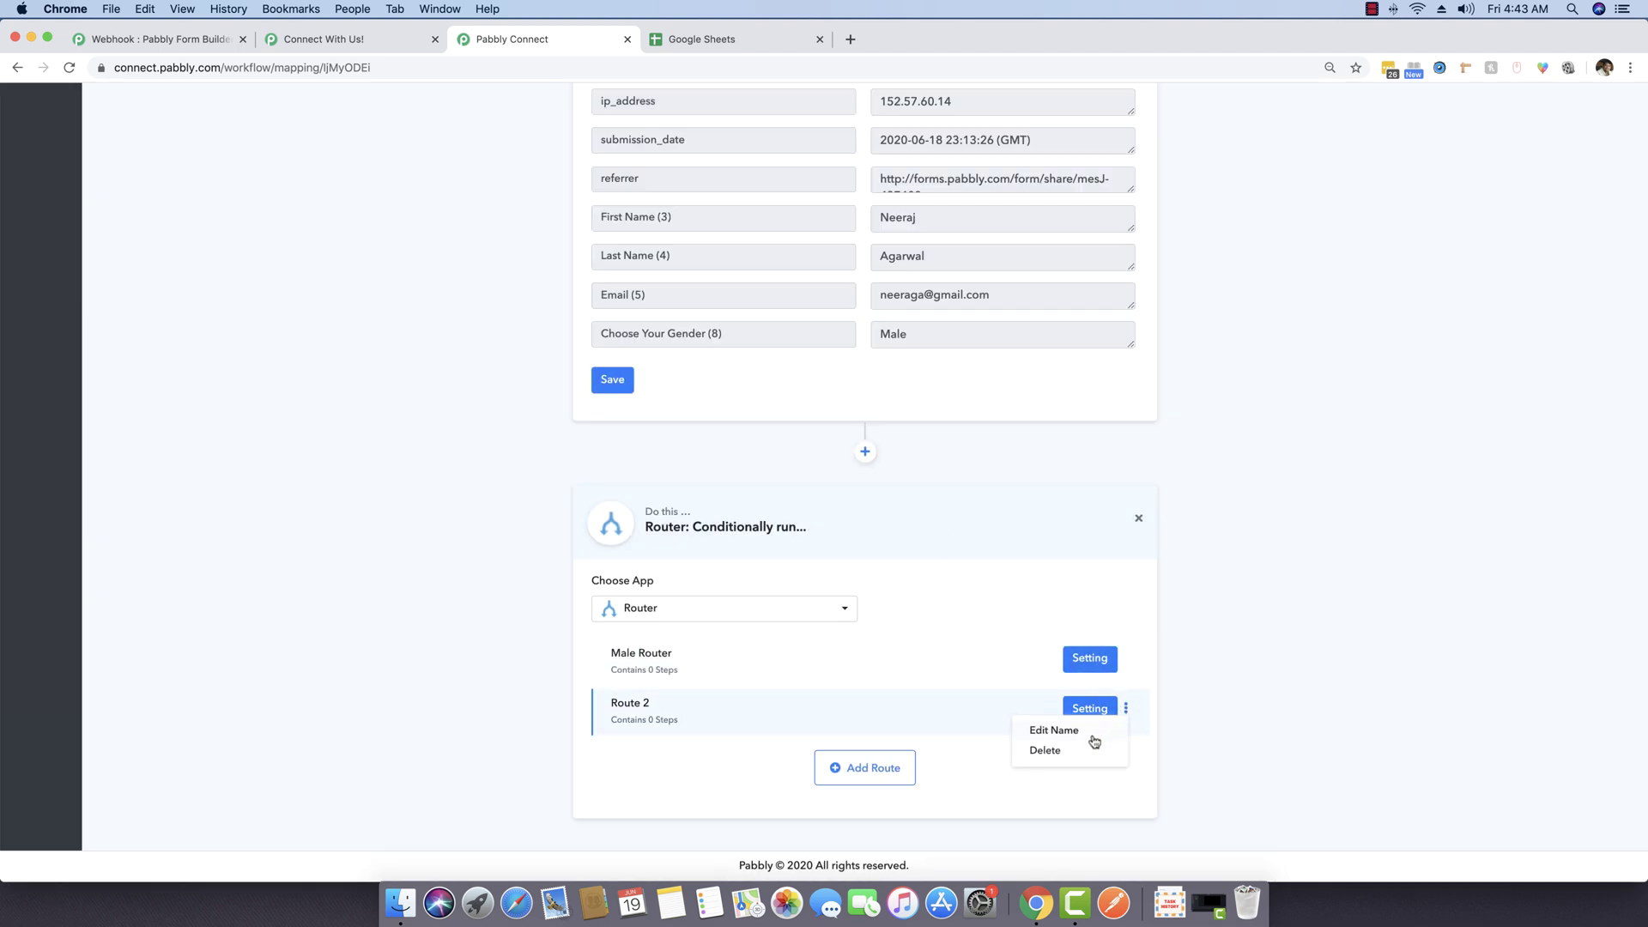
left_click(1083, 731)
triple_click(805, 491)
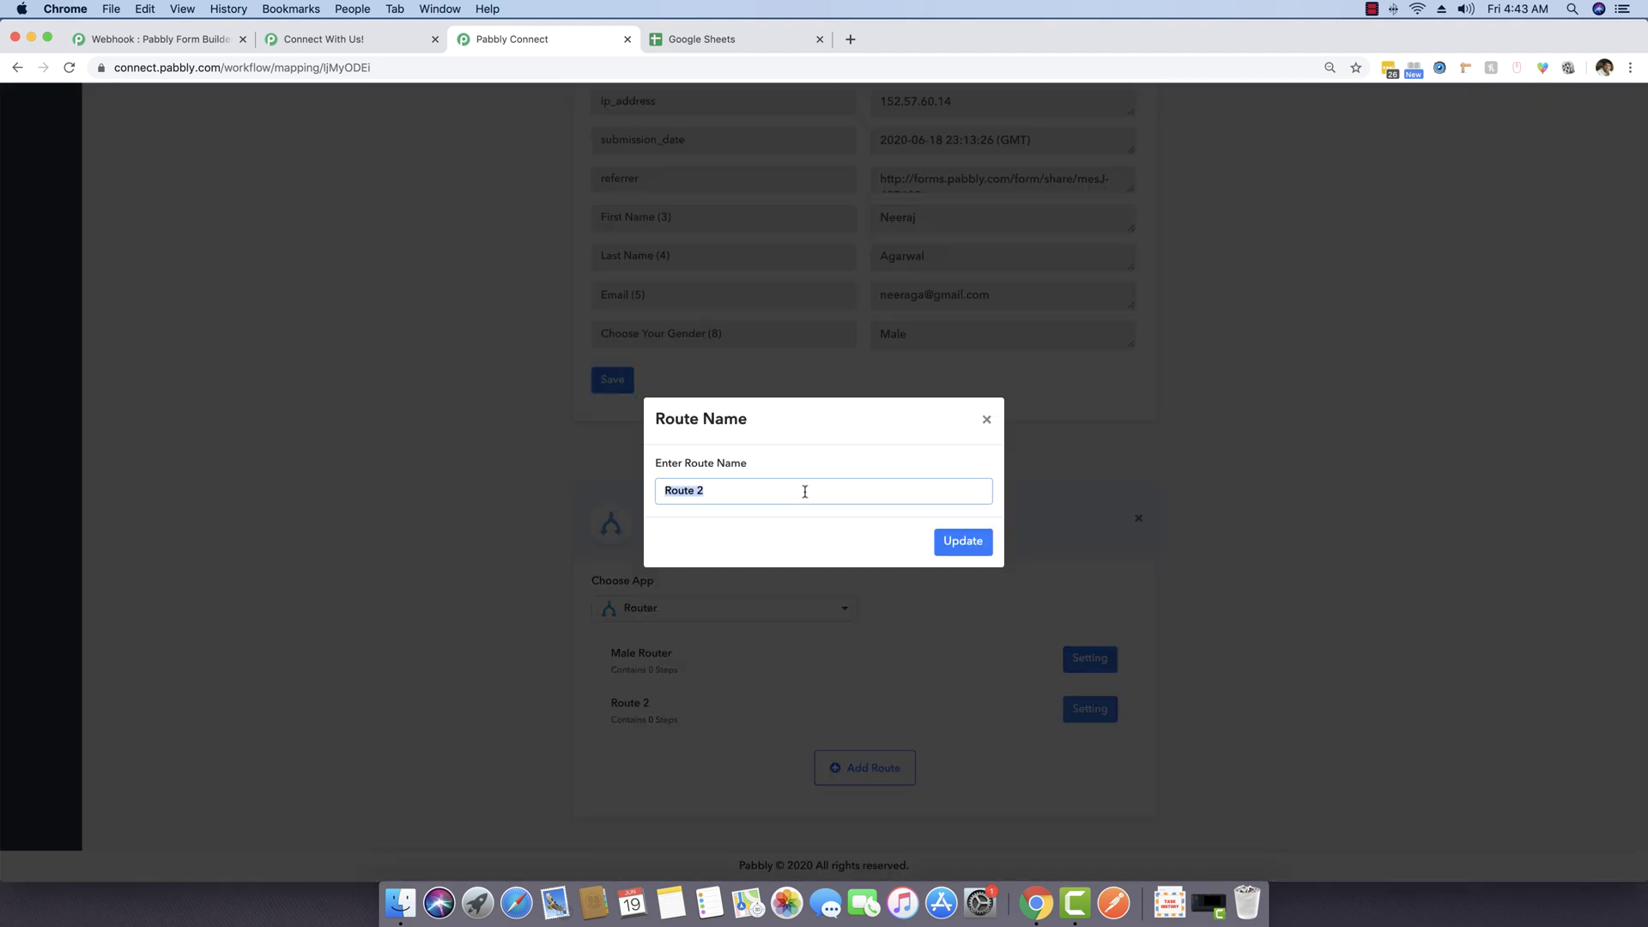
type("Female")
left_click(957, 542)
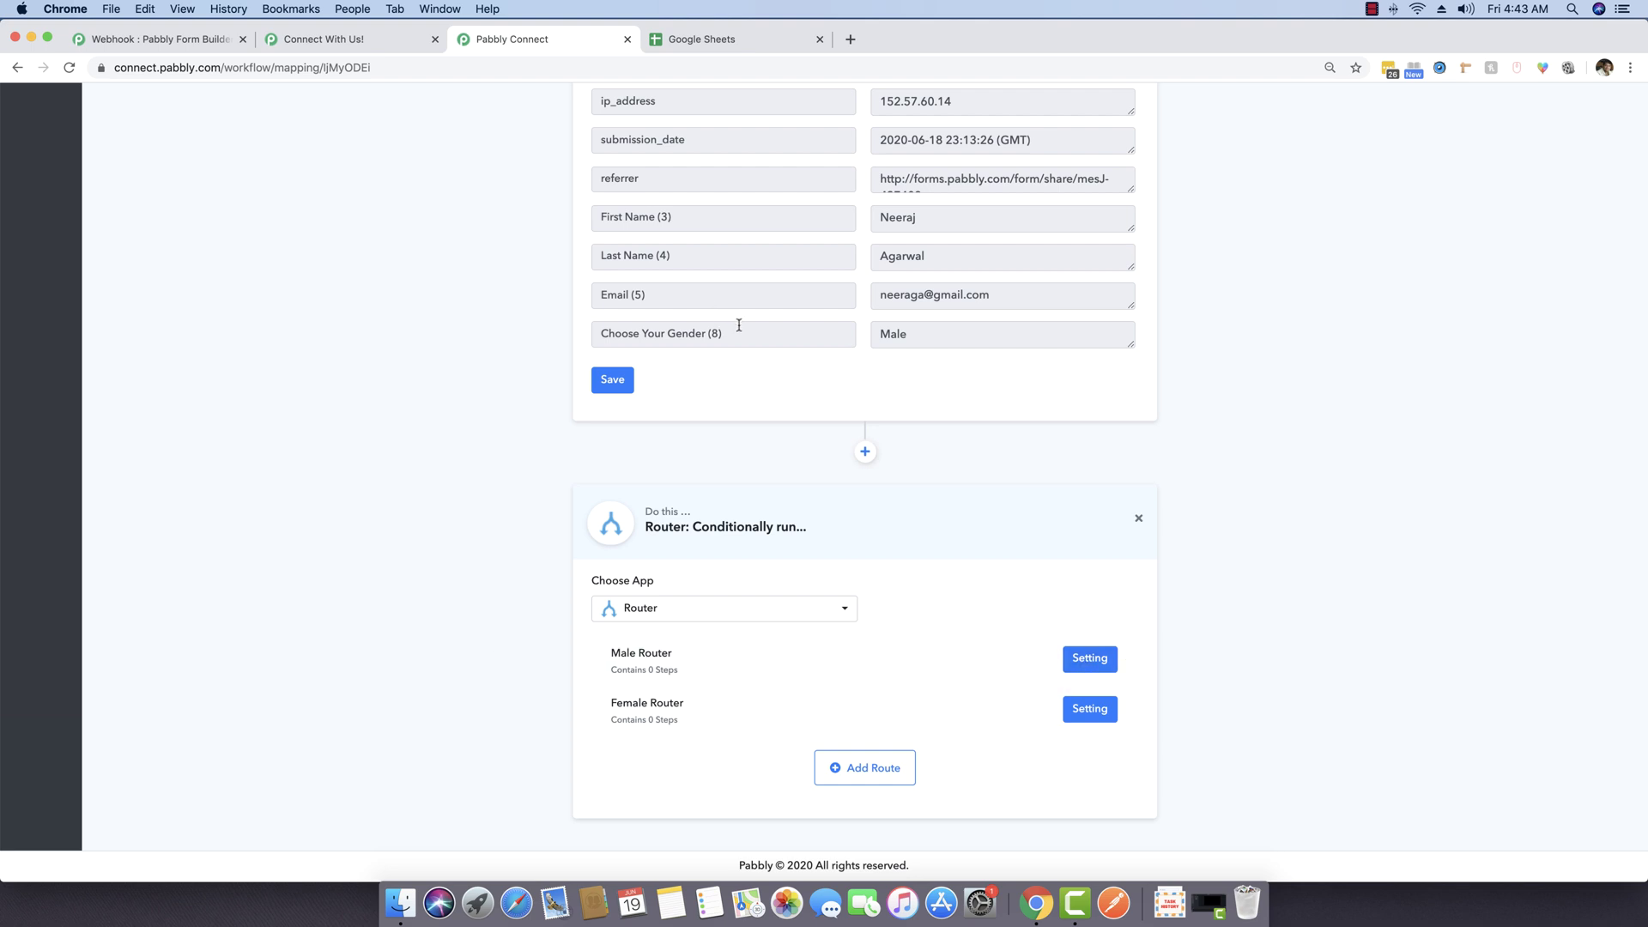
left_click_drag(723, 332, 601, 334)
Step: Point out the Choose Your Gender (8) field and its Male value in the response
left_click(589, 340)
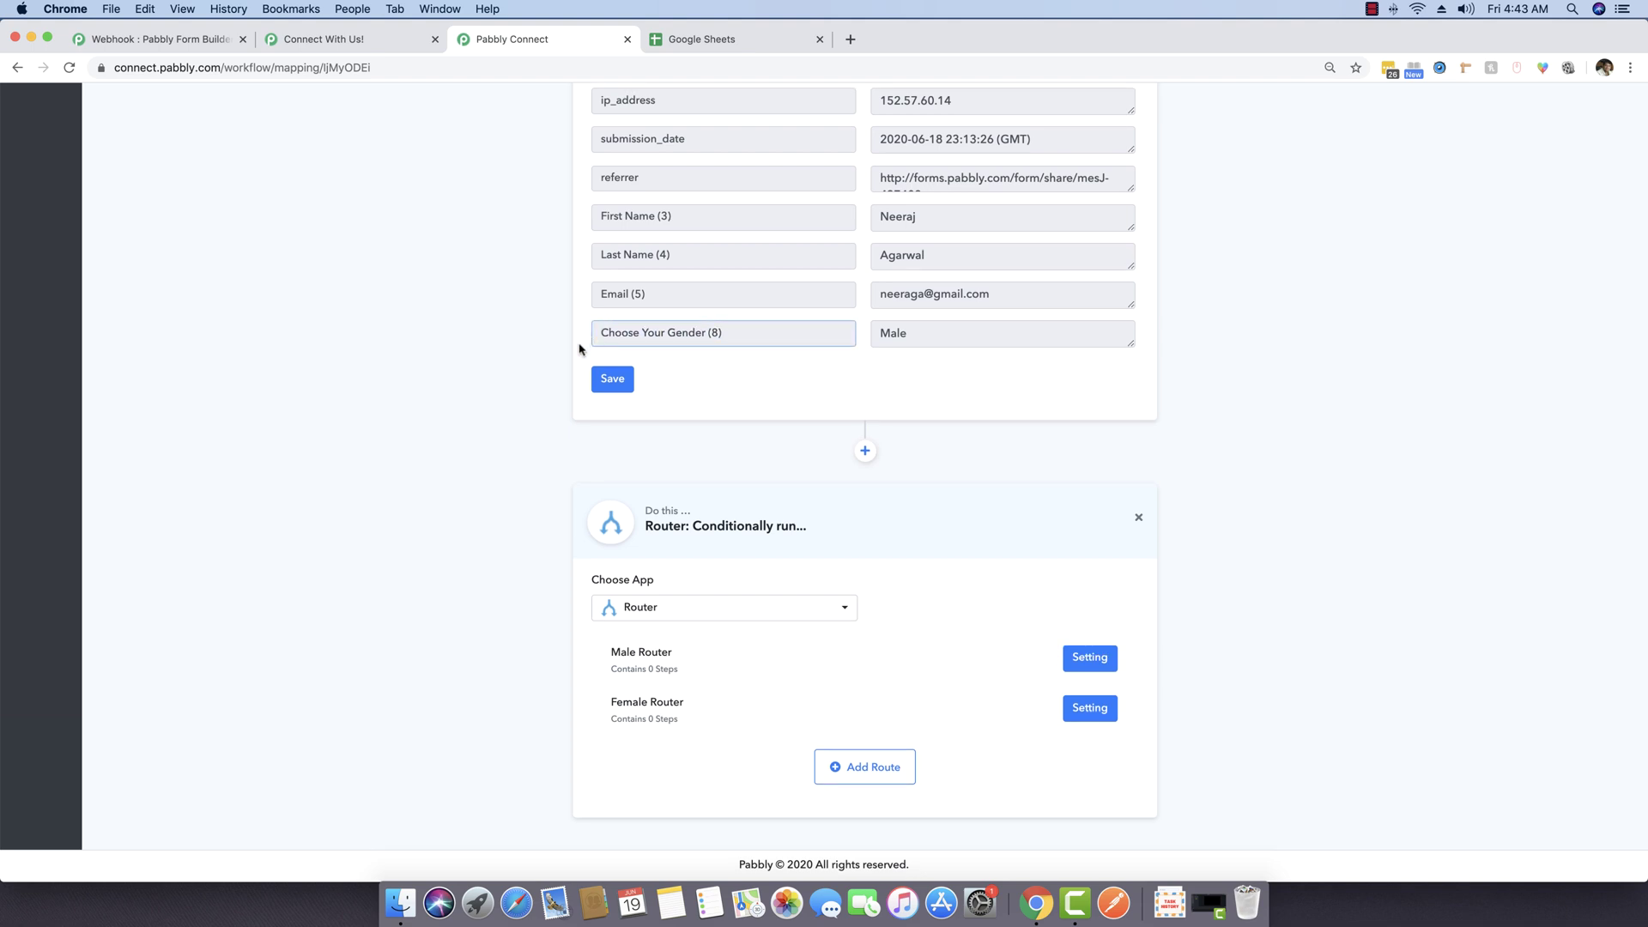
scroll(600, 364, "up", 2)
left_click_drag(601, 394, 726, 394)
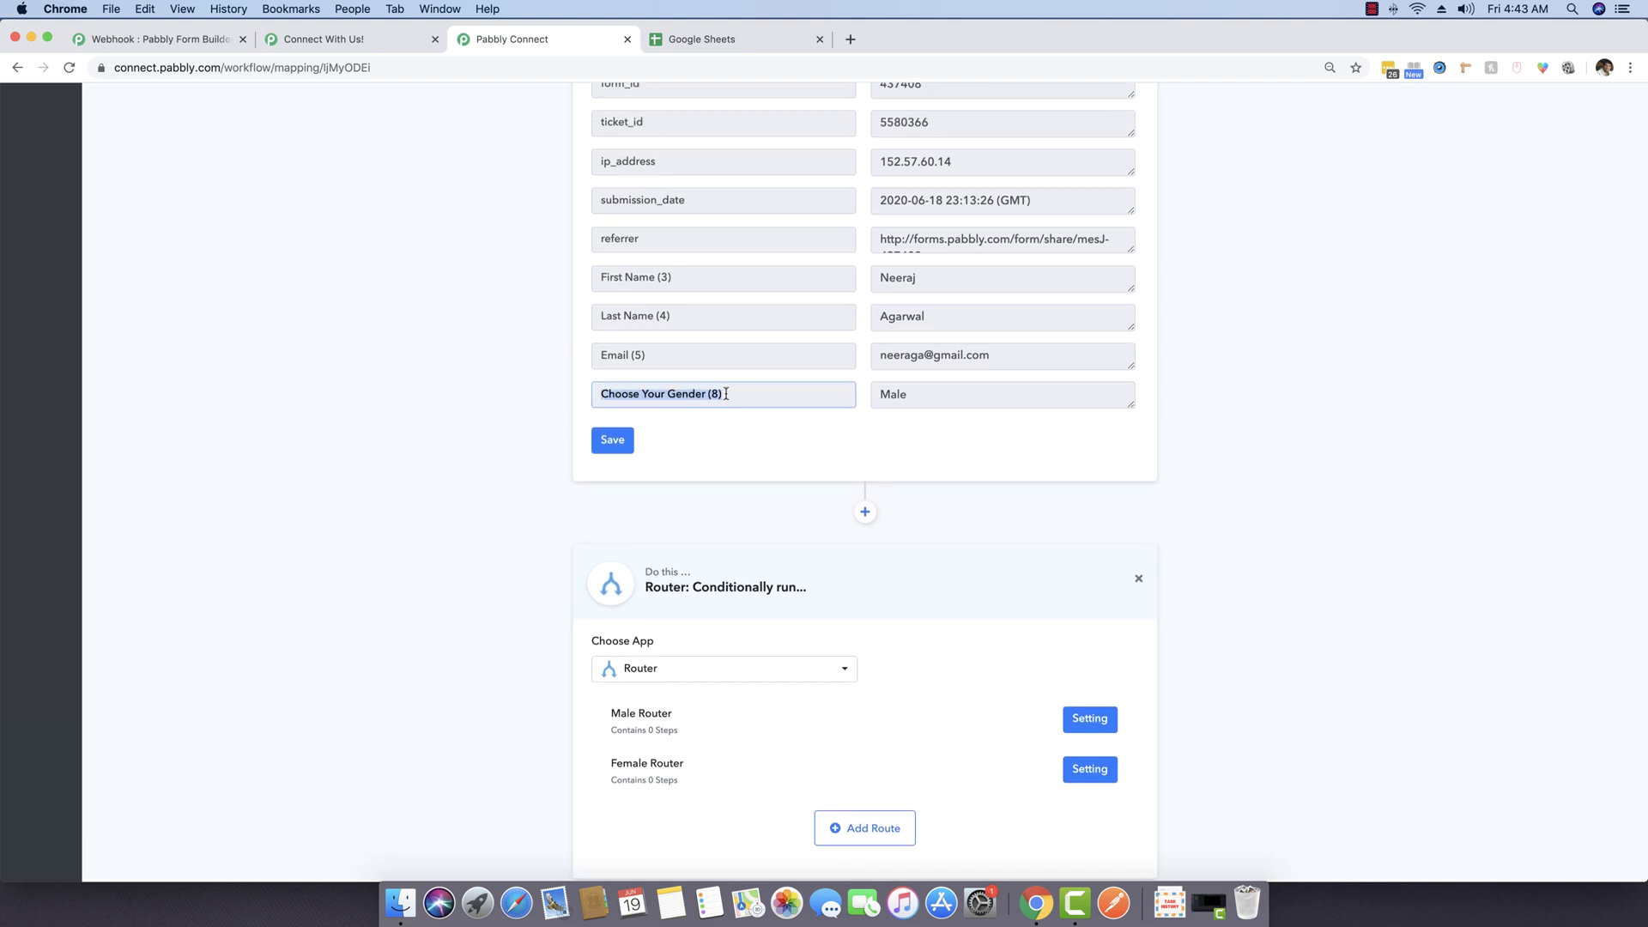
left_click(745, 397)
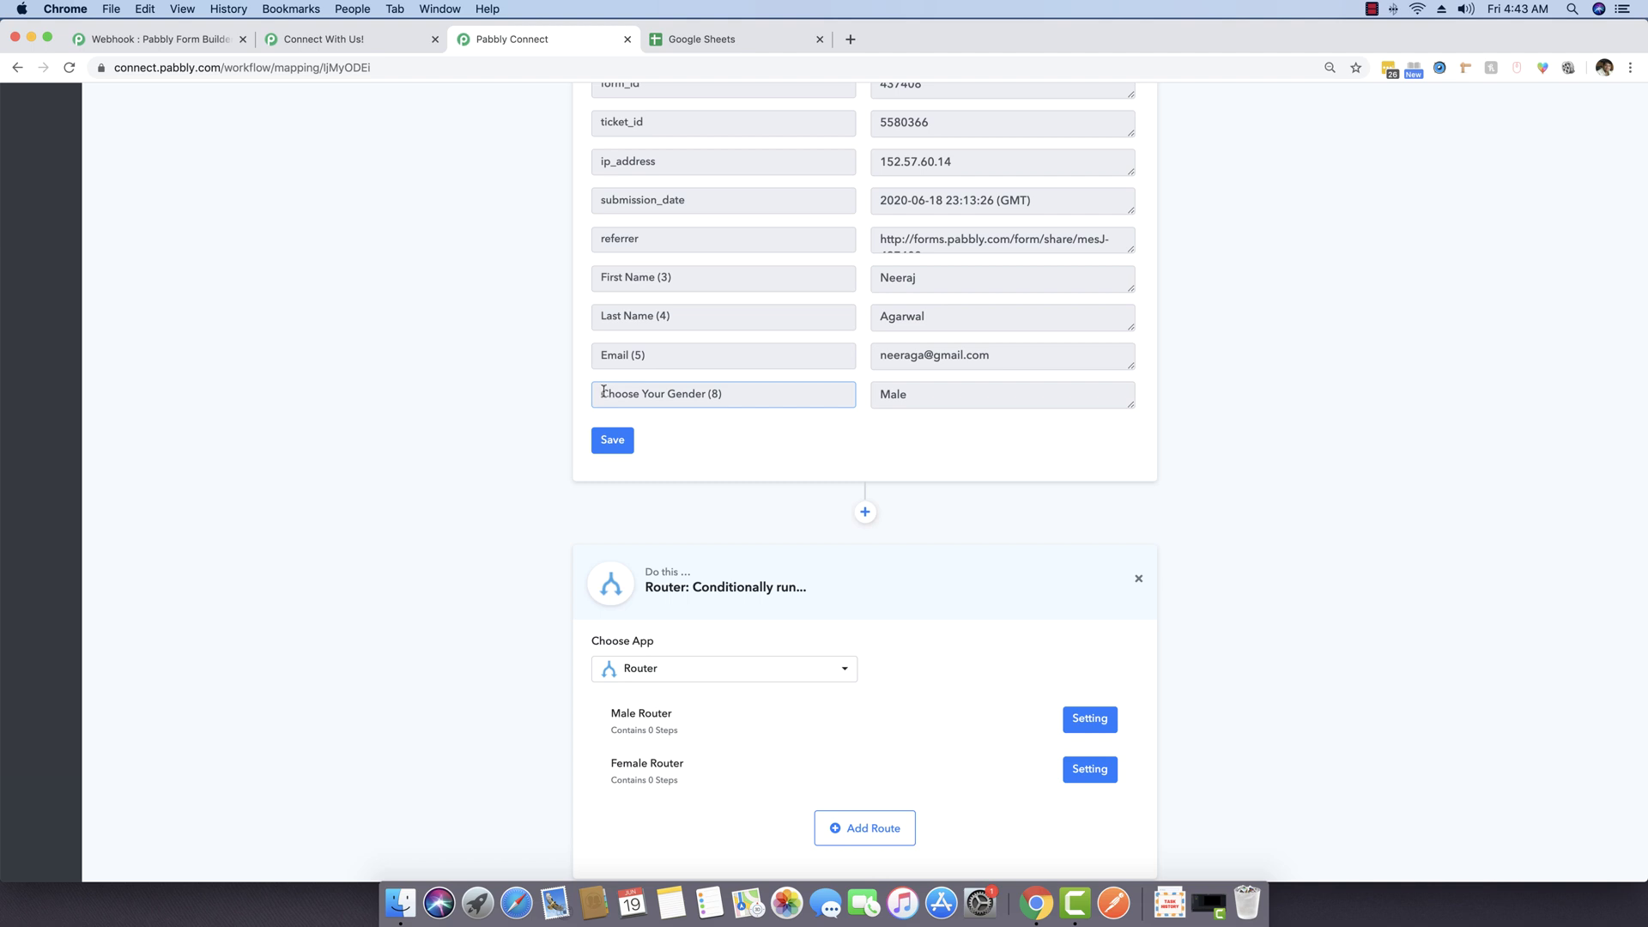
left_click_drag(696, 396, 762, 397)
left_click(839, 399)
left_click(892, 398)
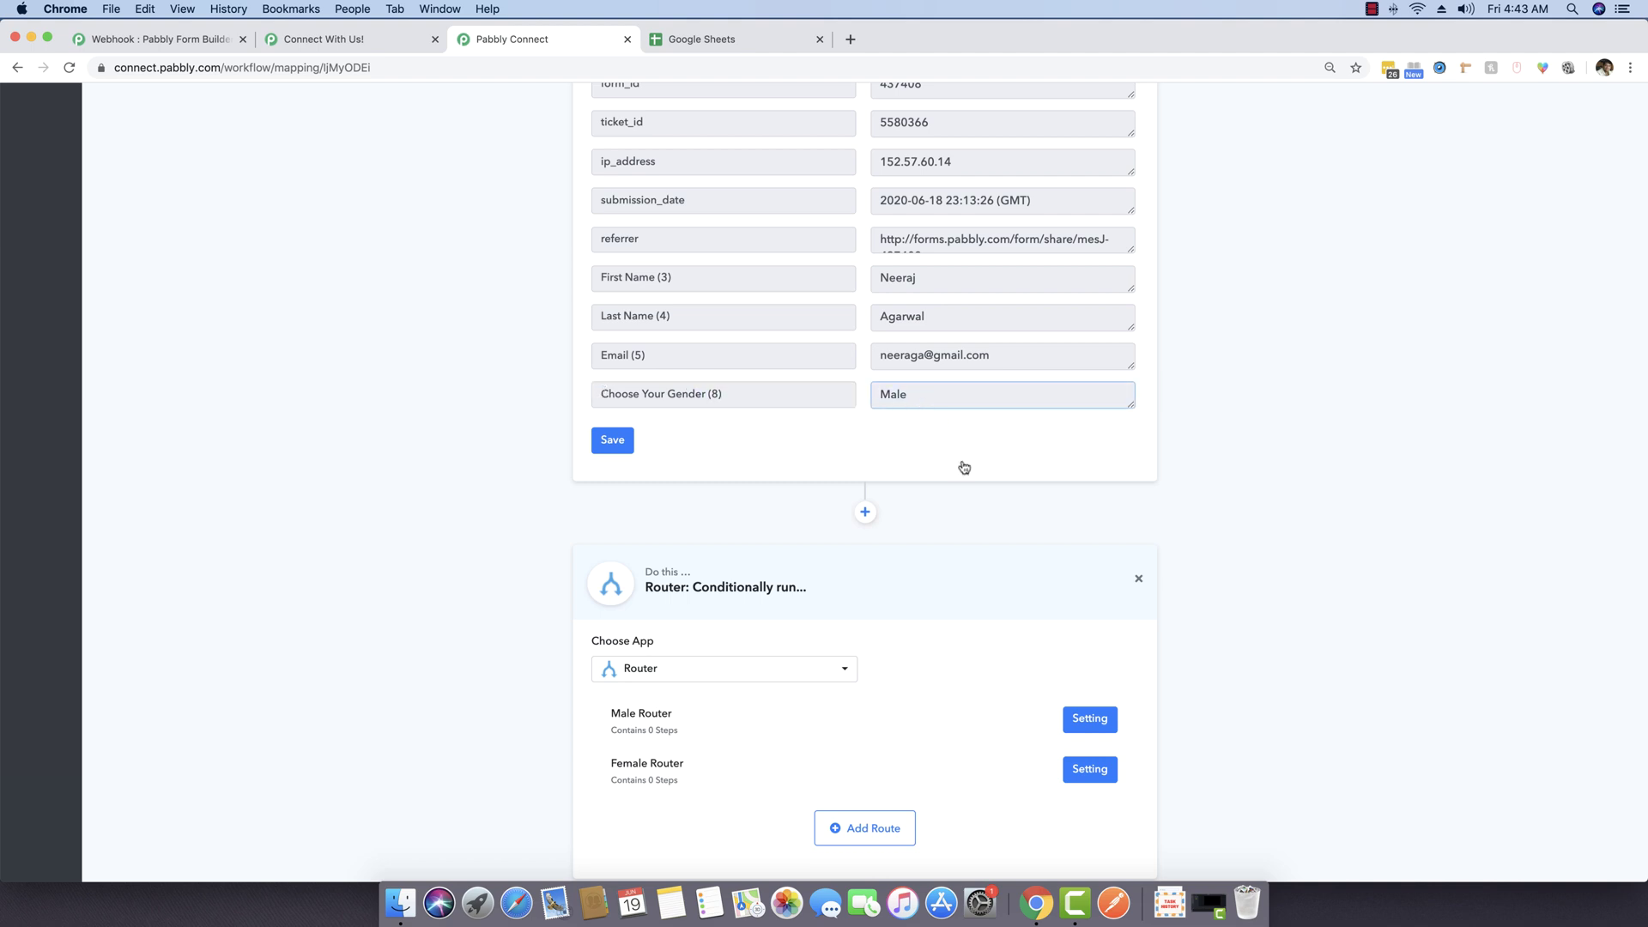
Step: Save a Male Router filter: Choose Your Gender (8) Equal To Male
left_click(1091, 721)
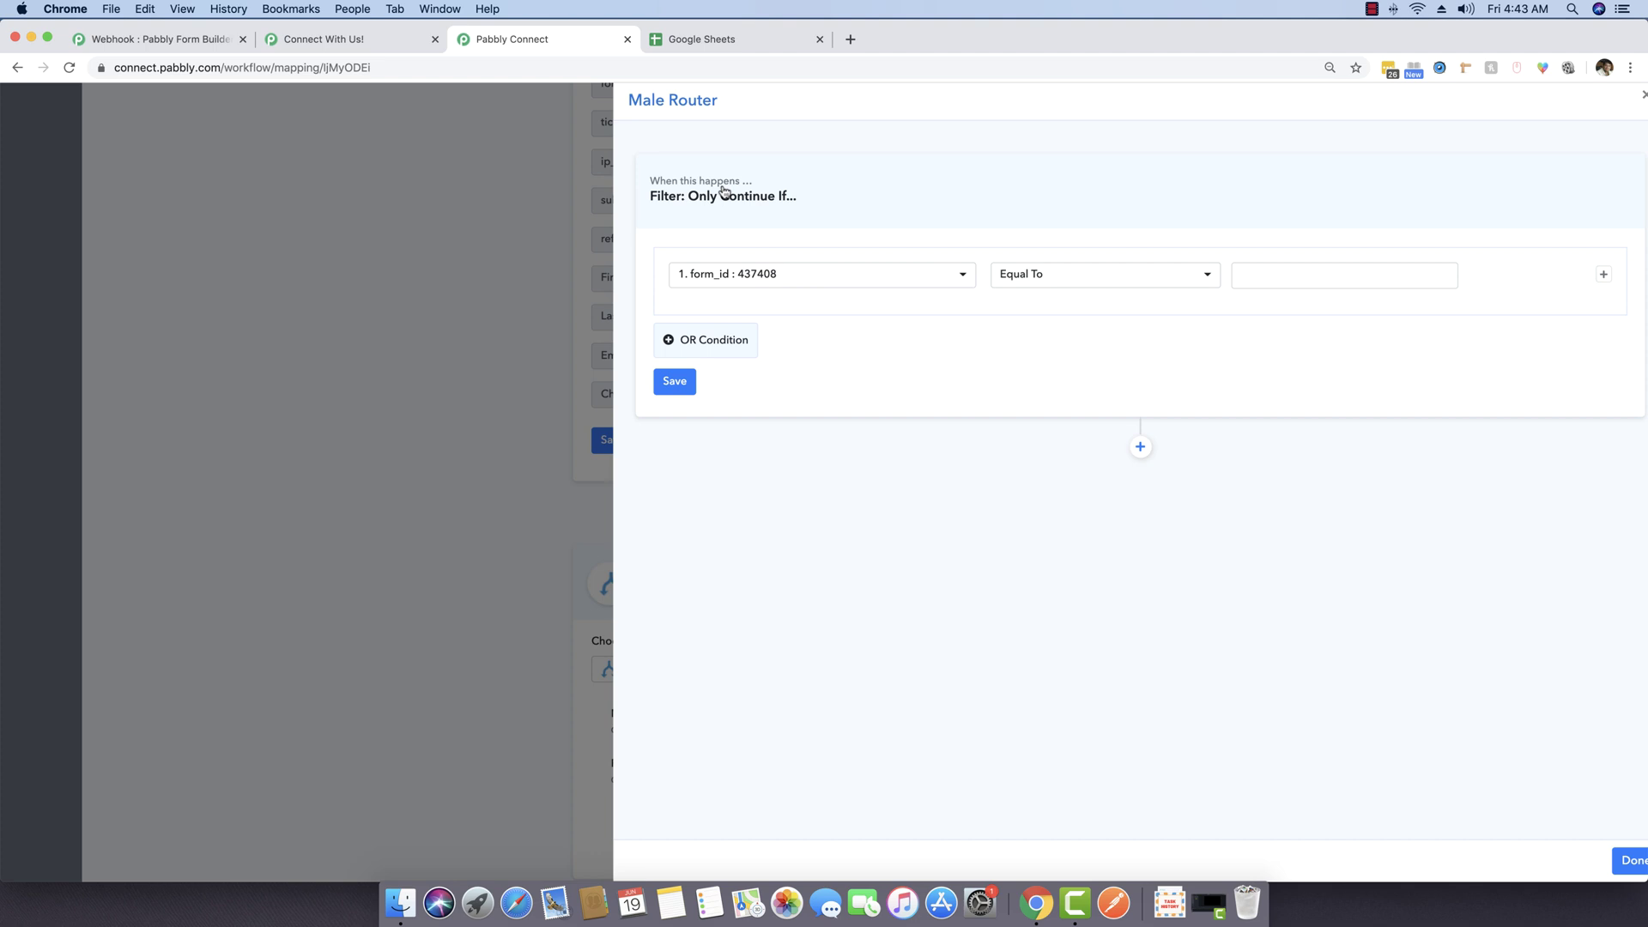
left_click(800, 282)
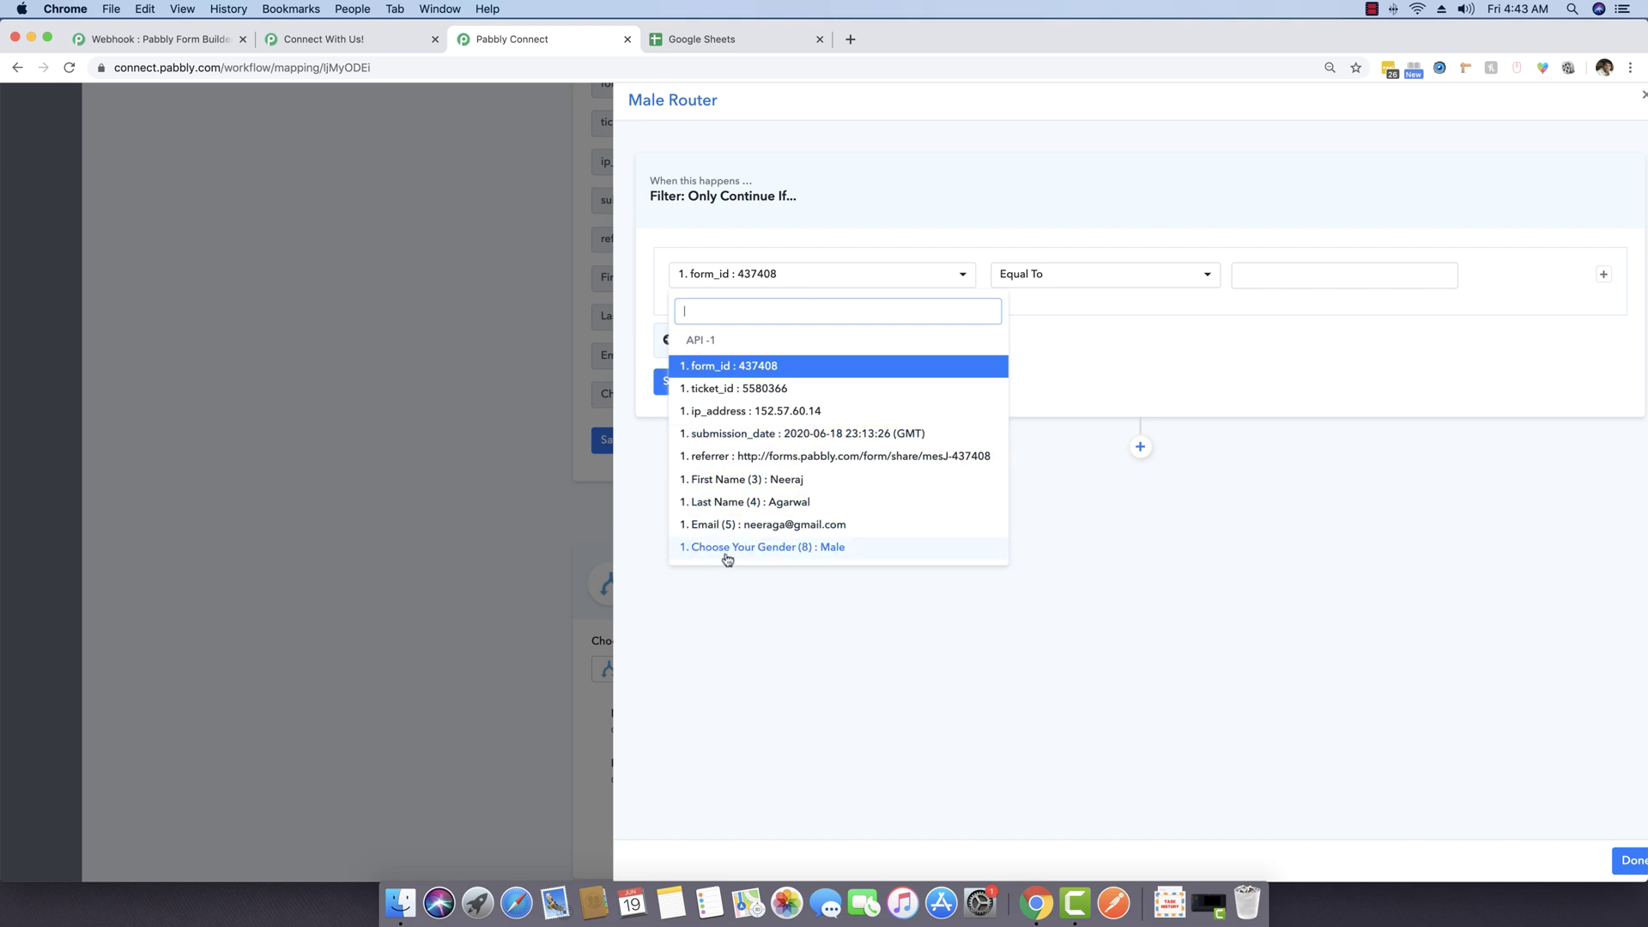
left_click(834, 549)
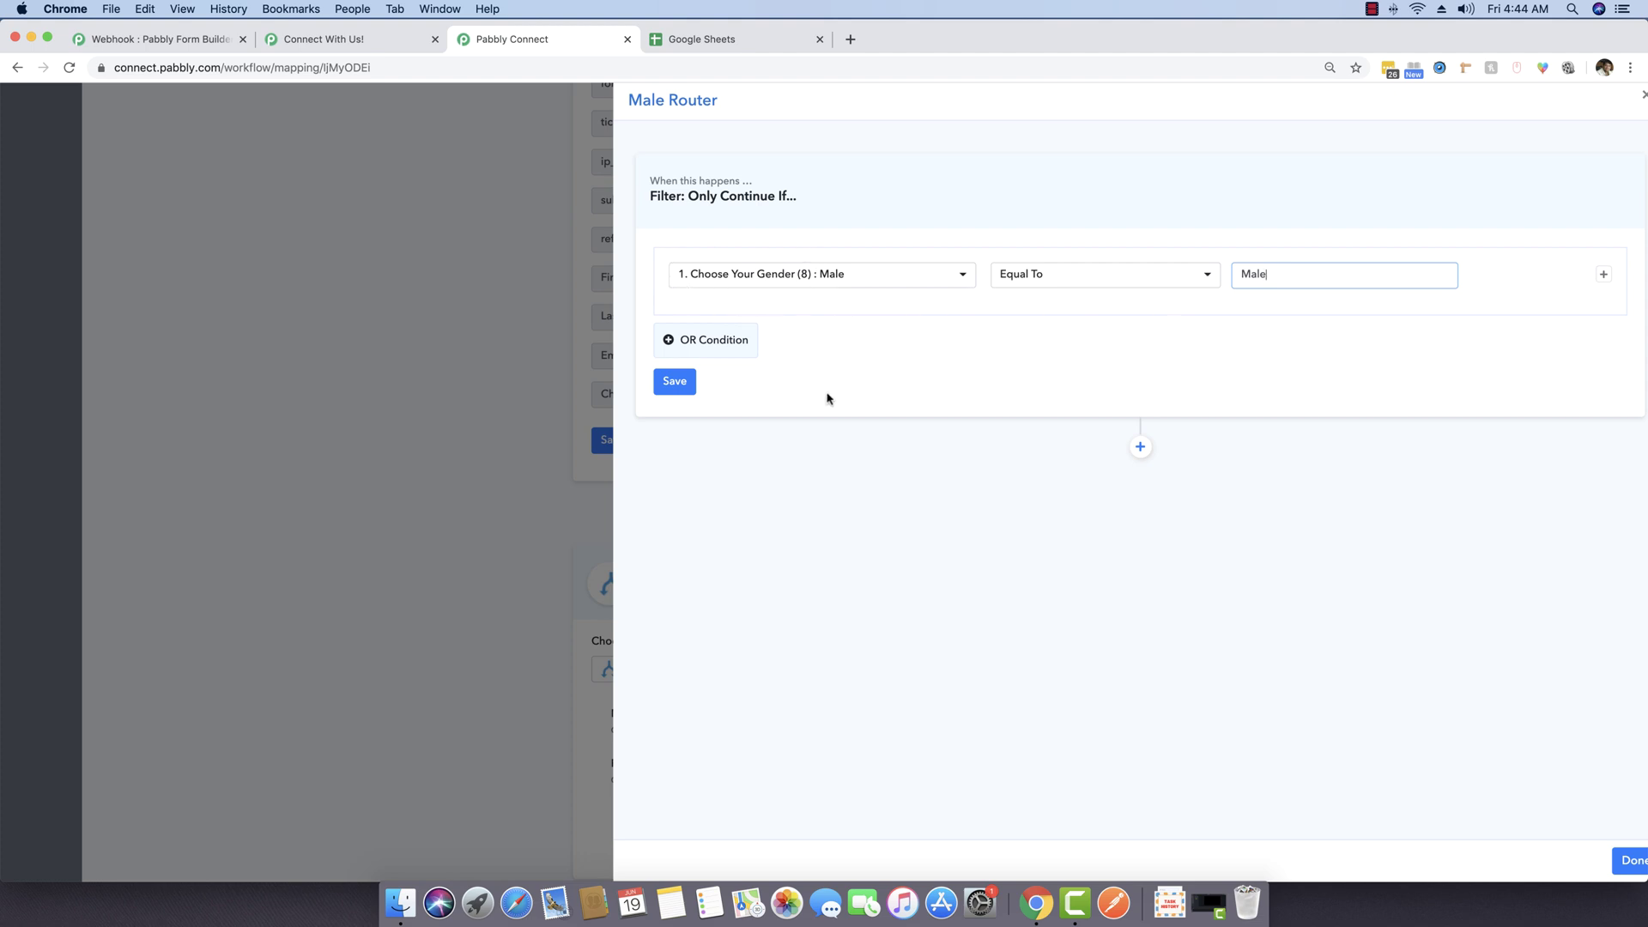
left_click(677, 384)
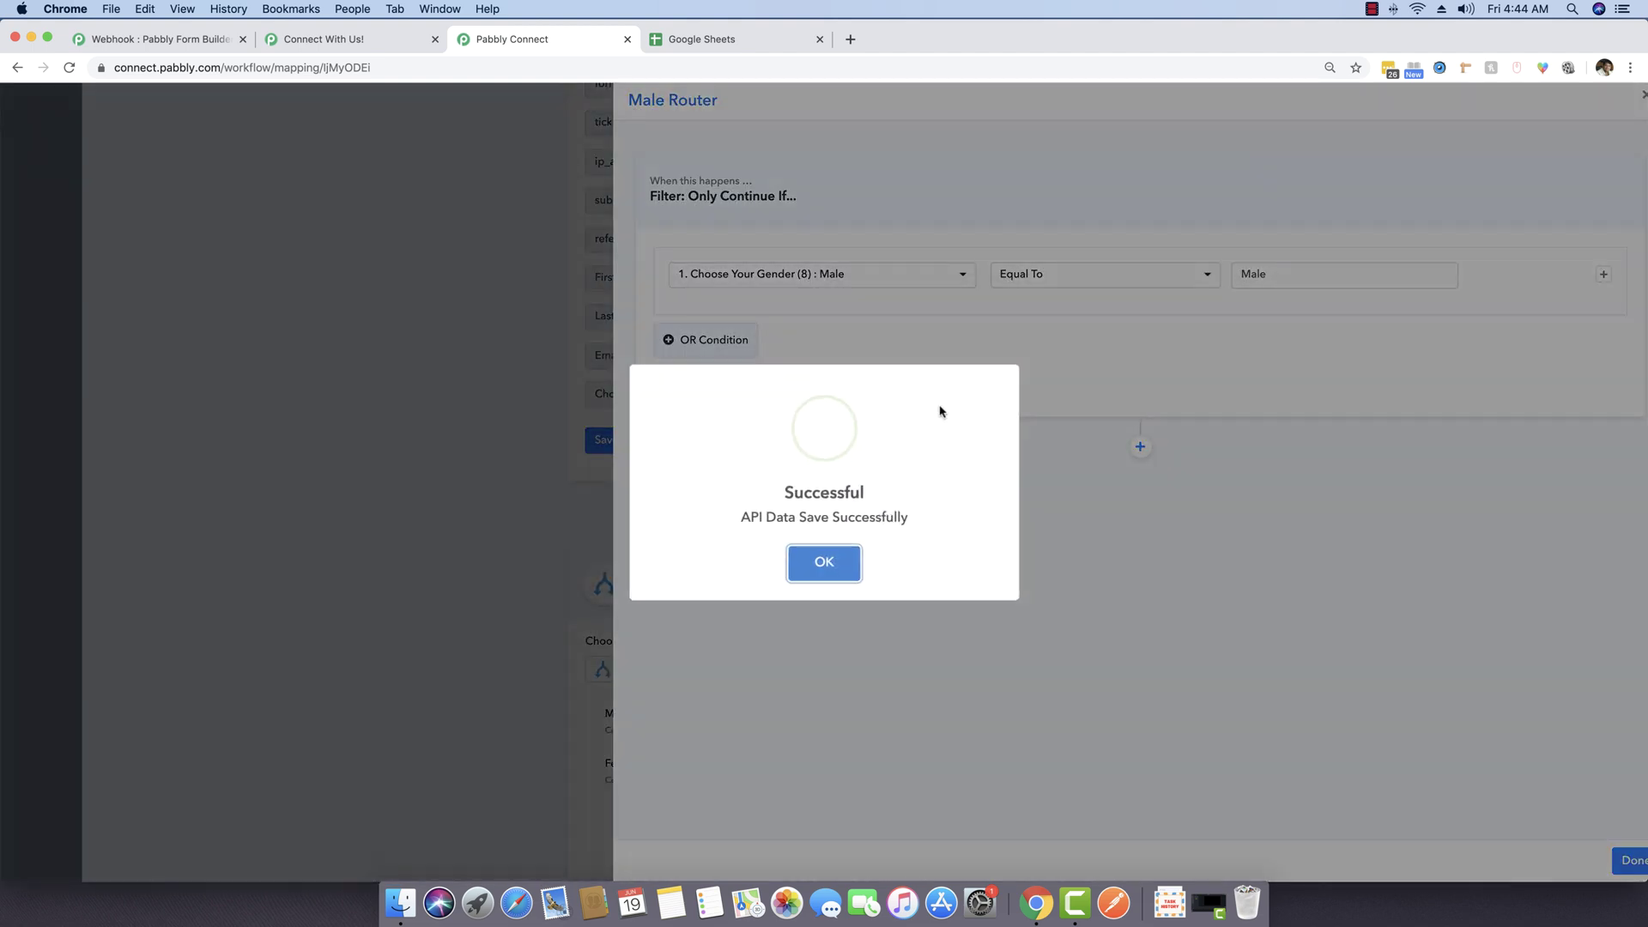
left_click(824, 559)
Step: Send a test request and confirm the filter returns Condition is true
left_click(755, 380)
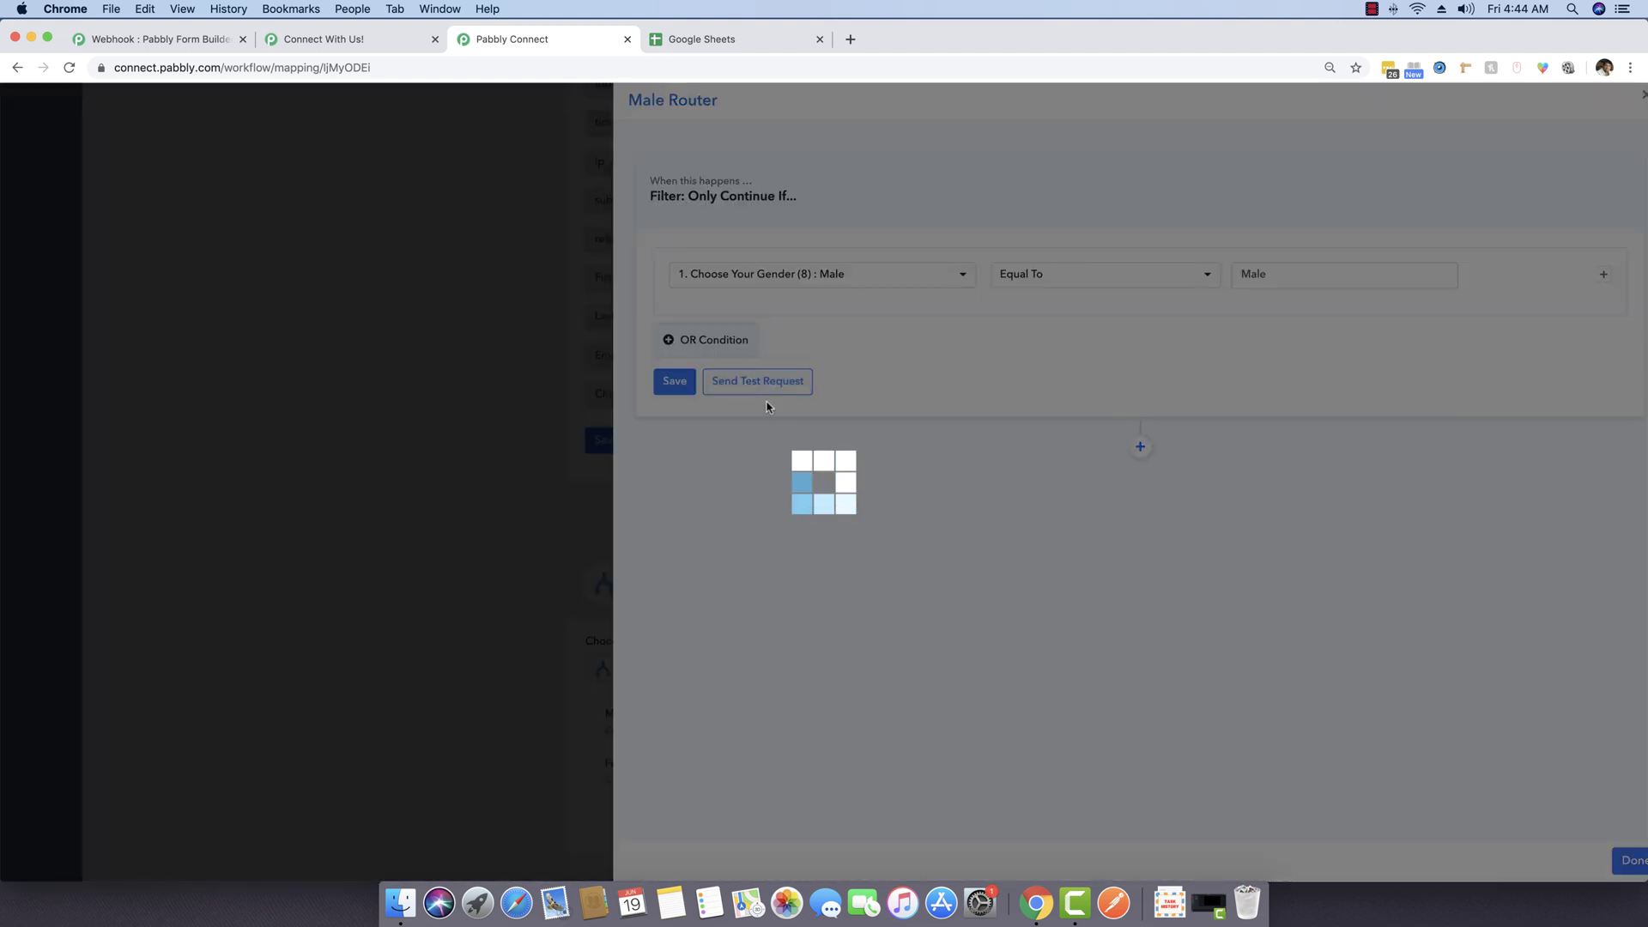
left_click(824, 557)
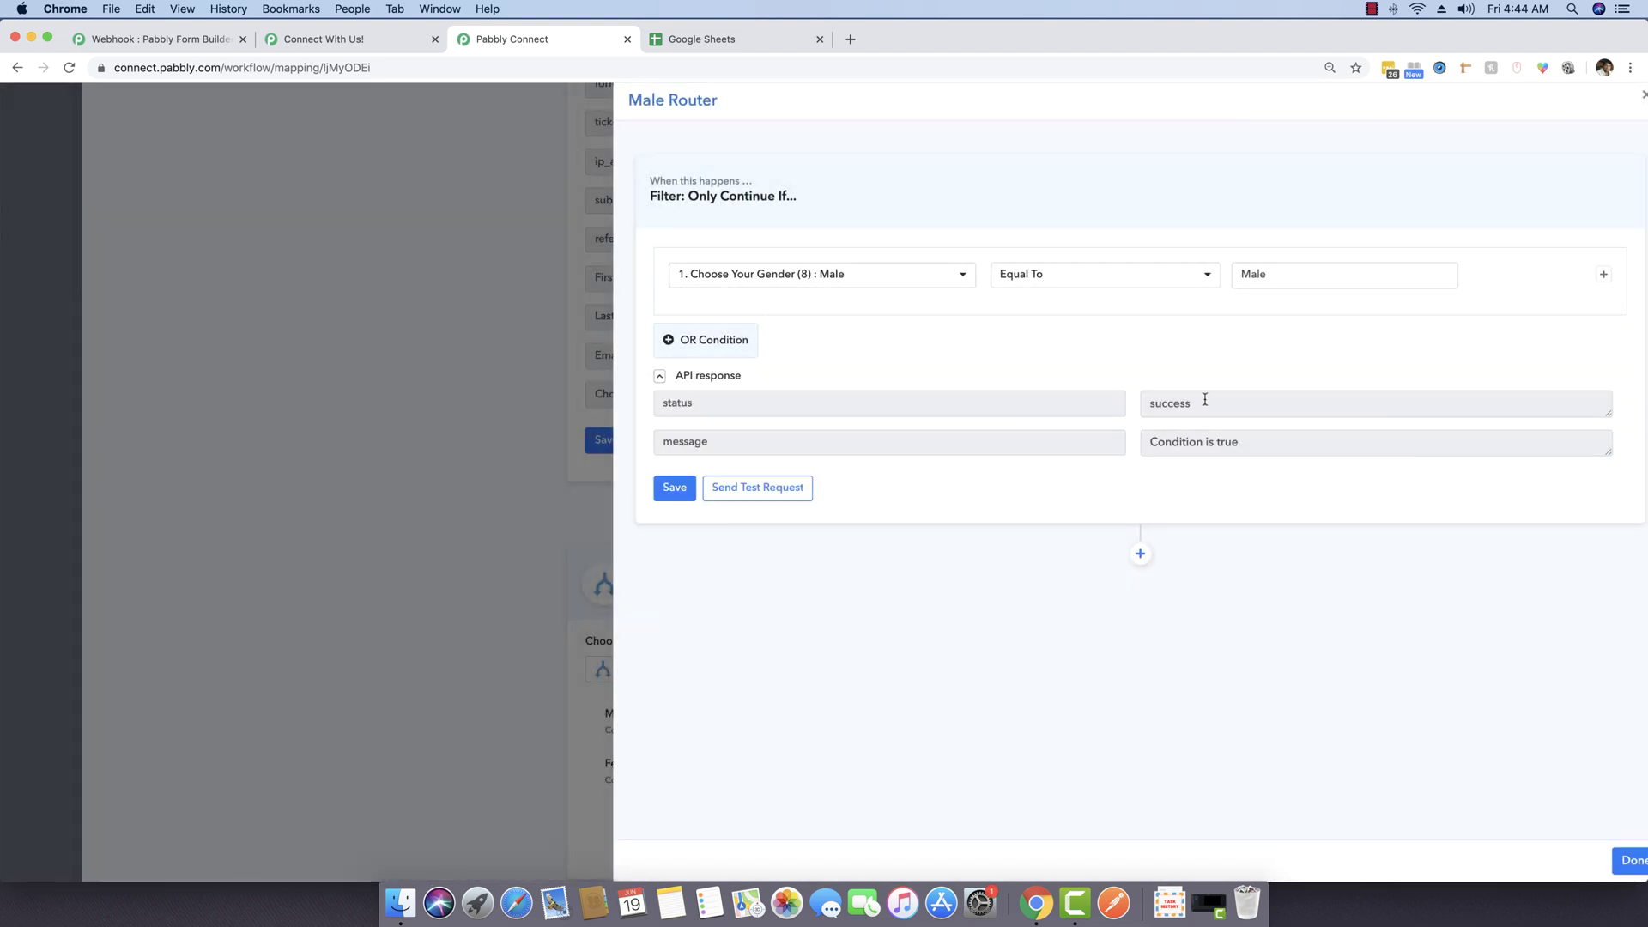
left_click(1246, 433)
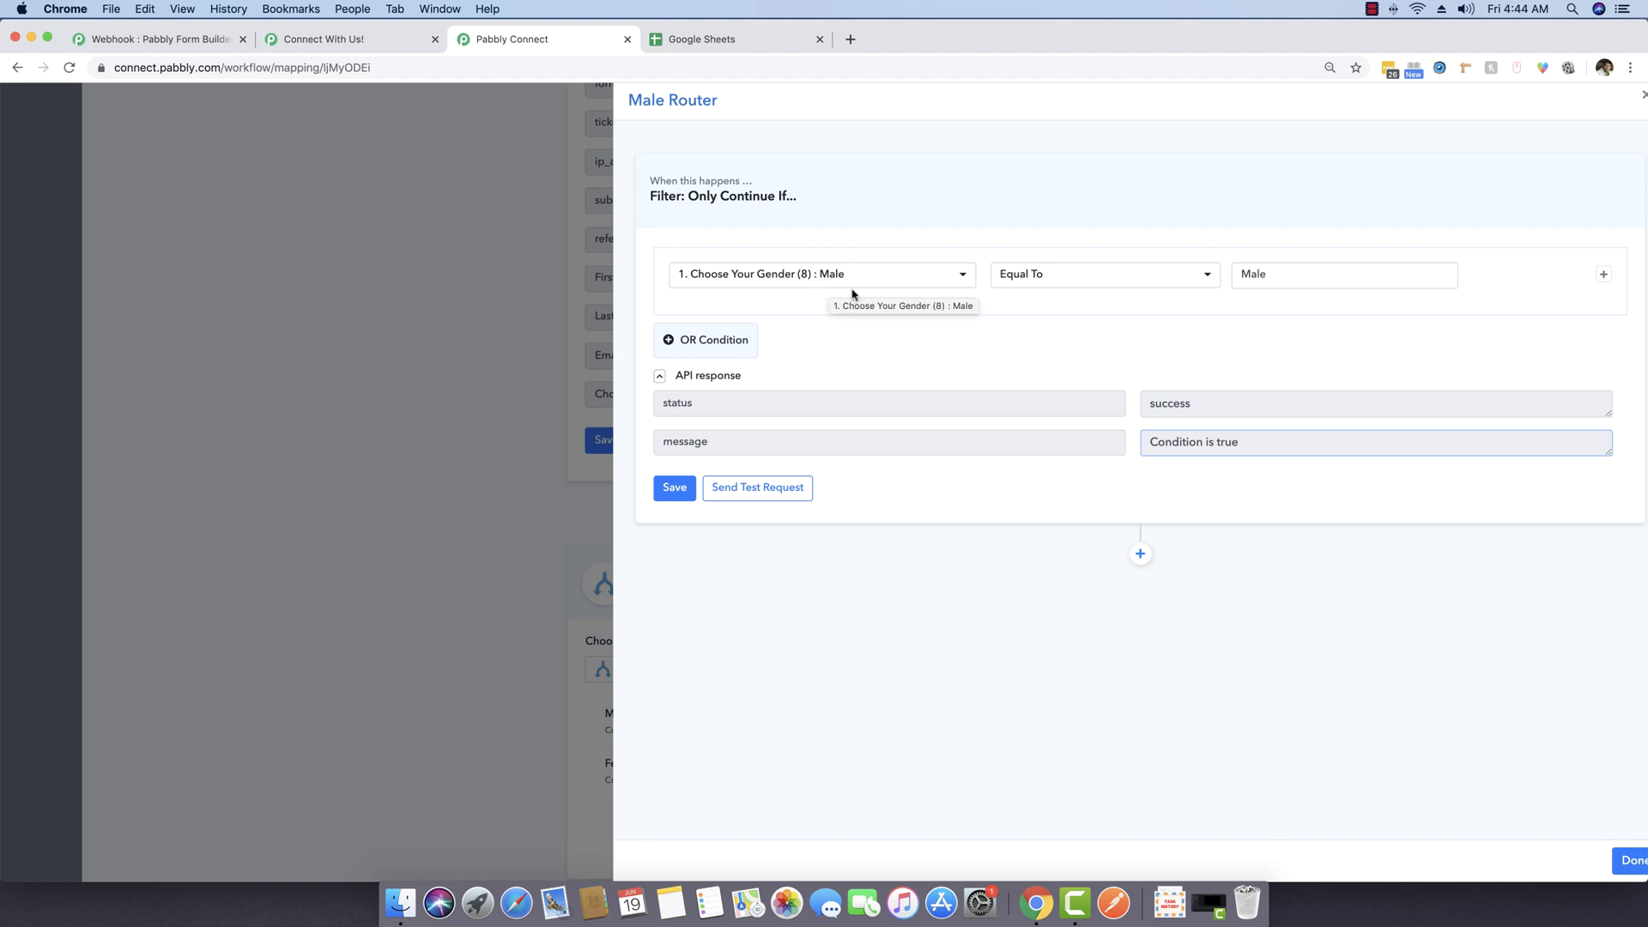
left_click_drag(1262, 449, 1137, 445)
left_click(1132, 445)
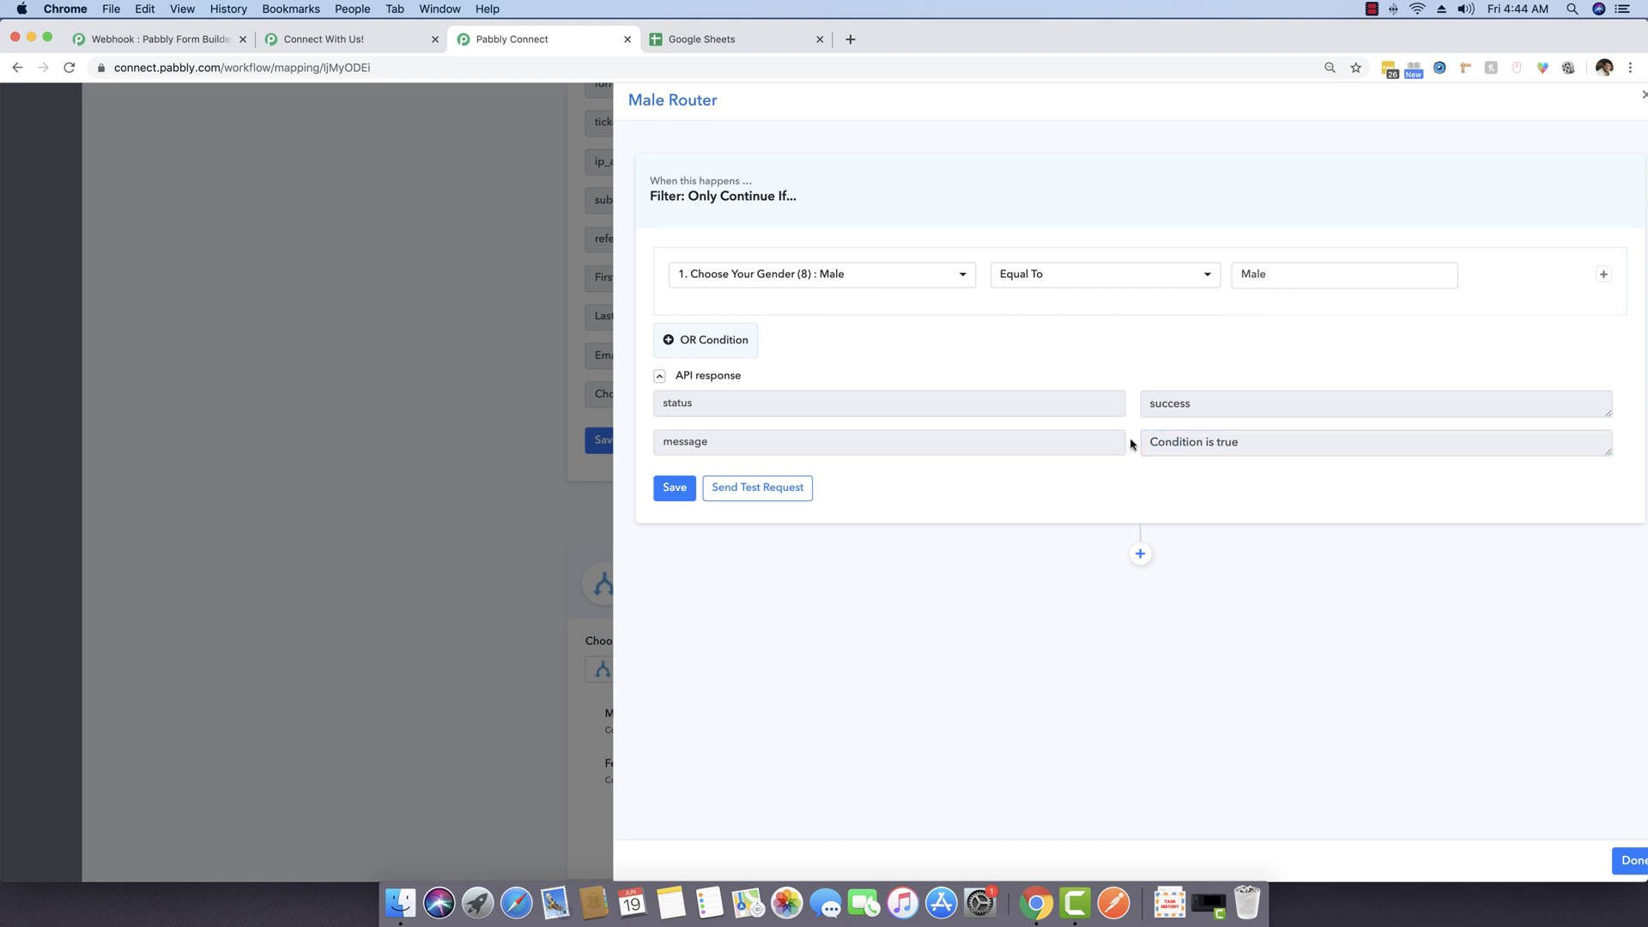
Step: Add a Google Sheets Append Values action to the Male Router, then view the Sheets file list
left_click(1141, 556)
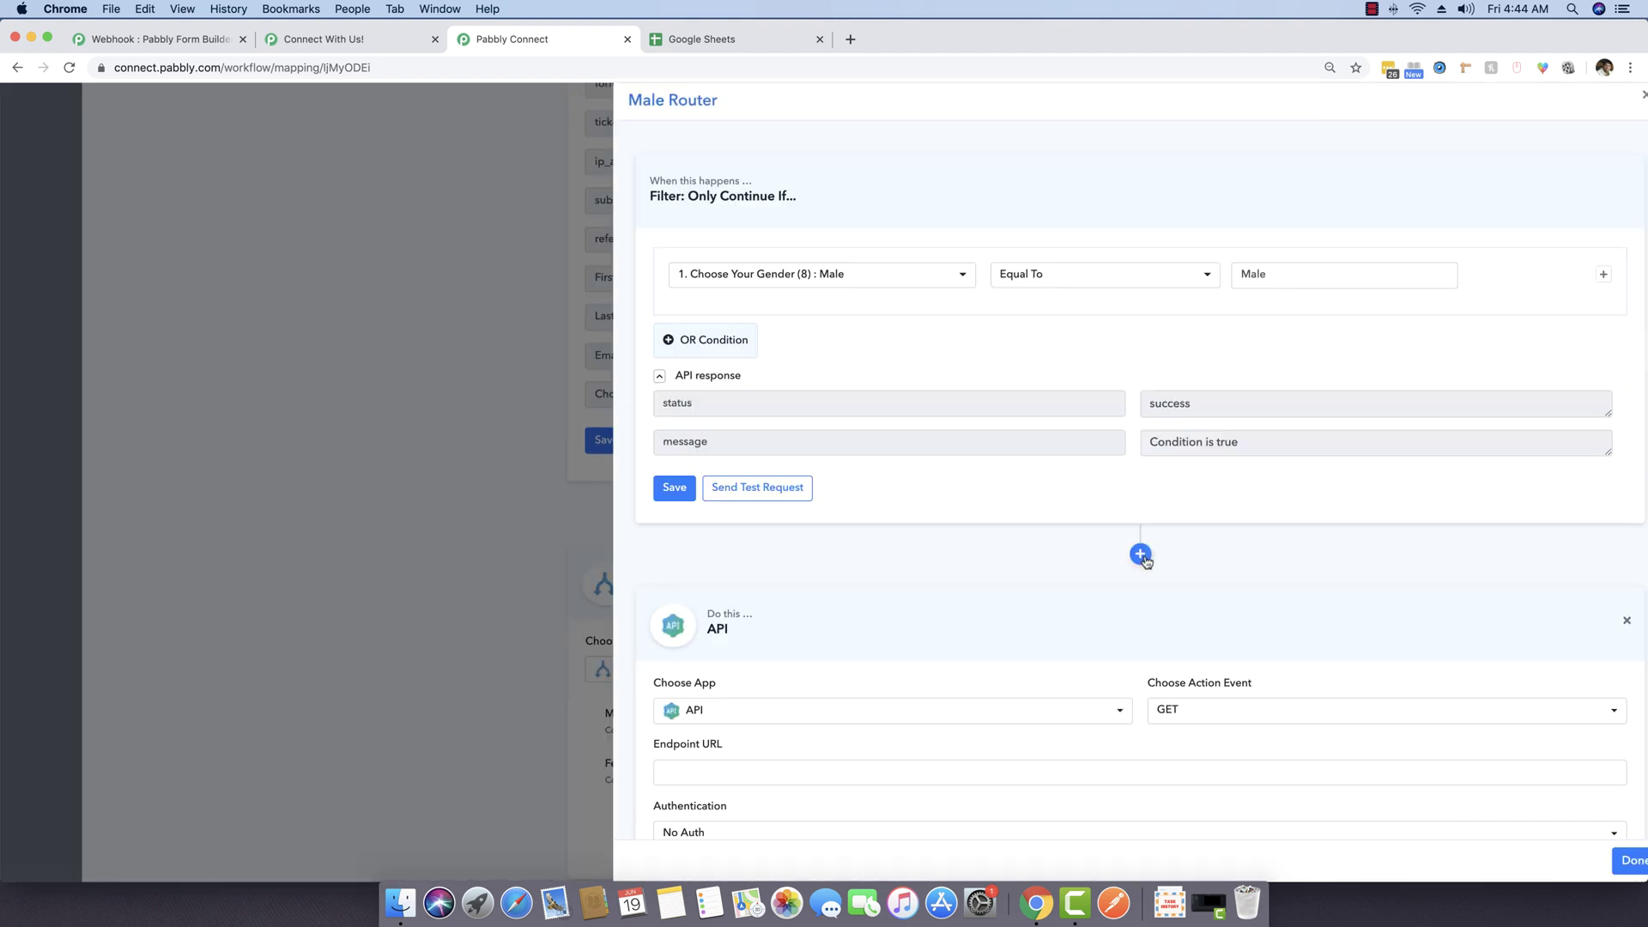
left_click(875, 541)
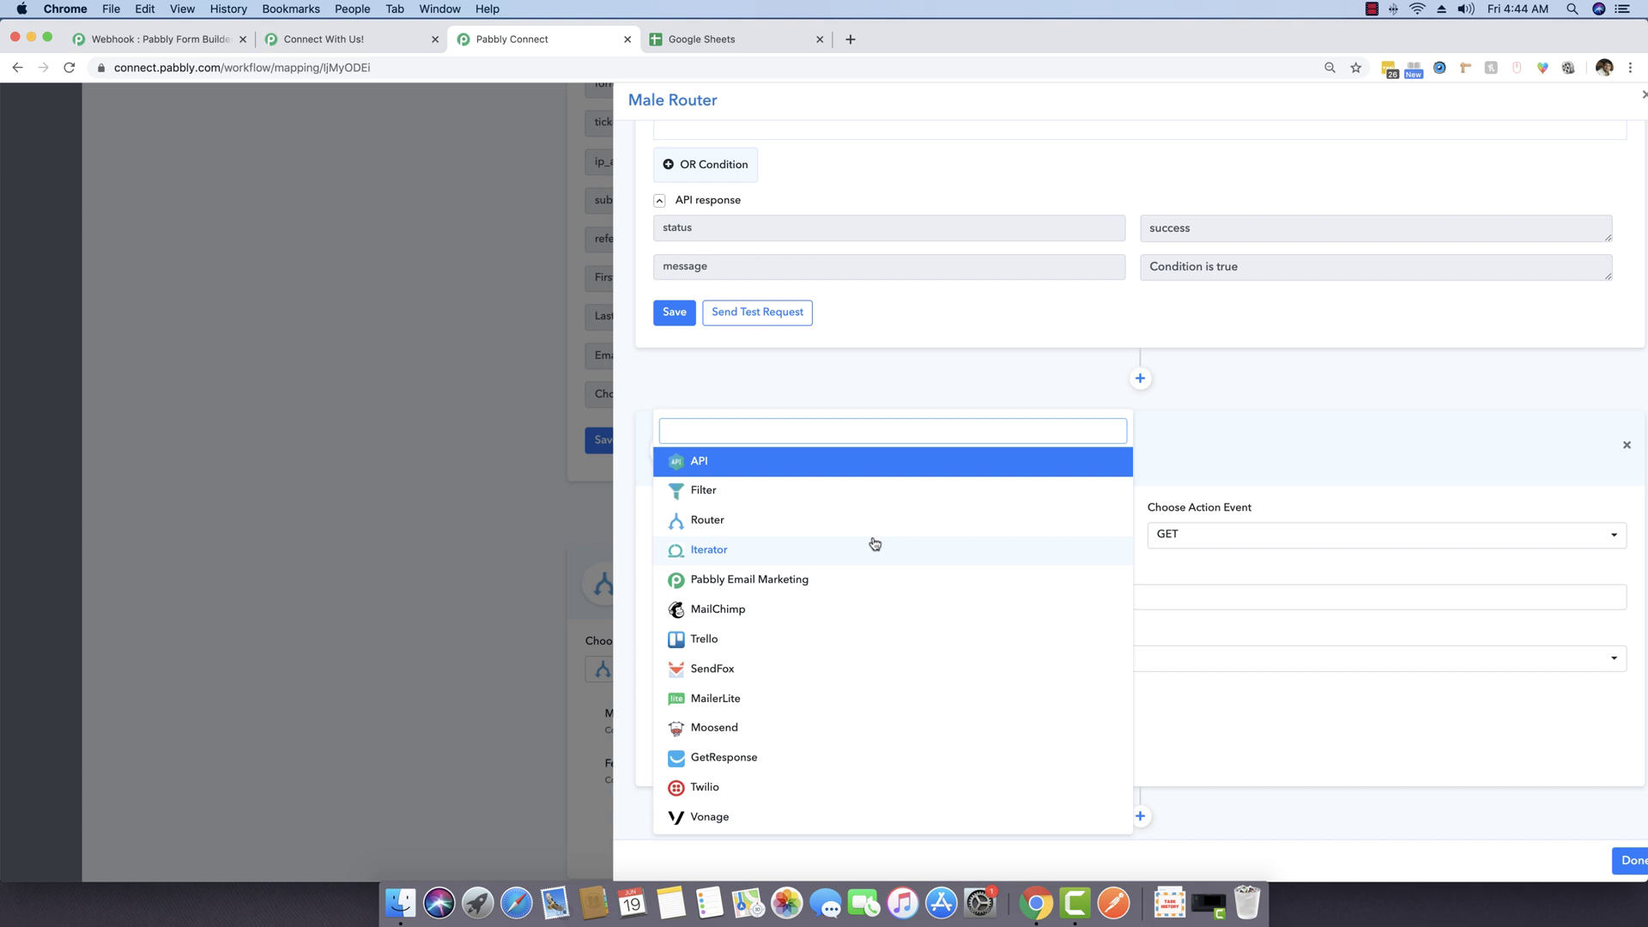
type("google")
left_click(800, 450)
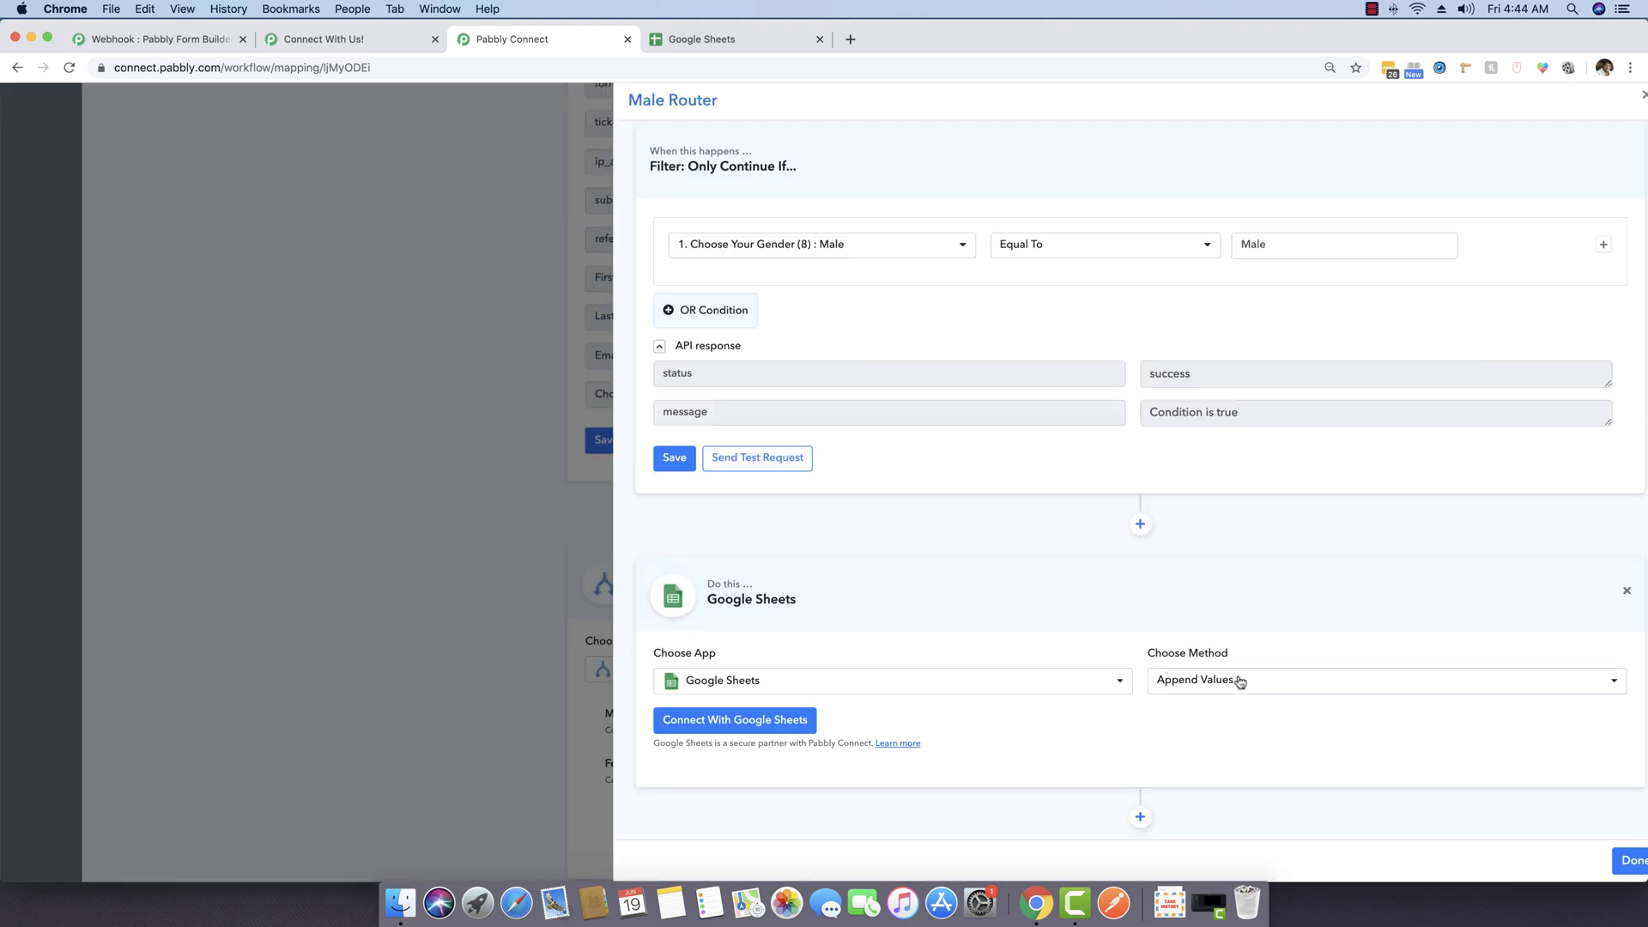
left_click(1240, 681)
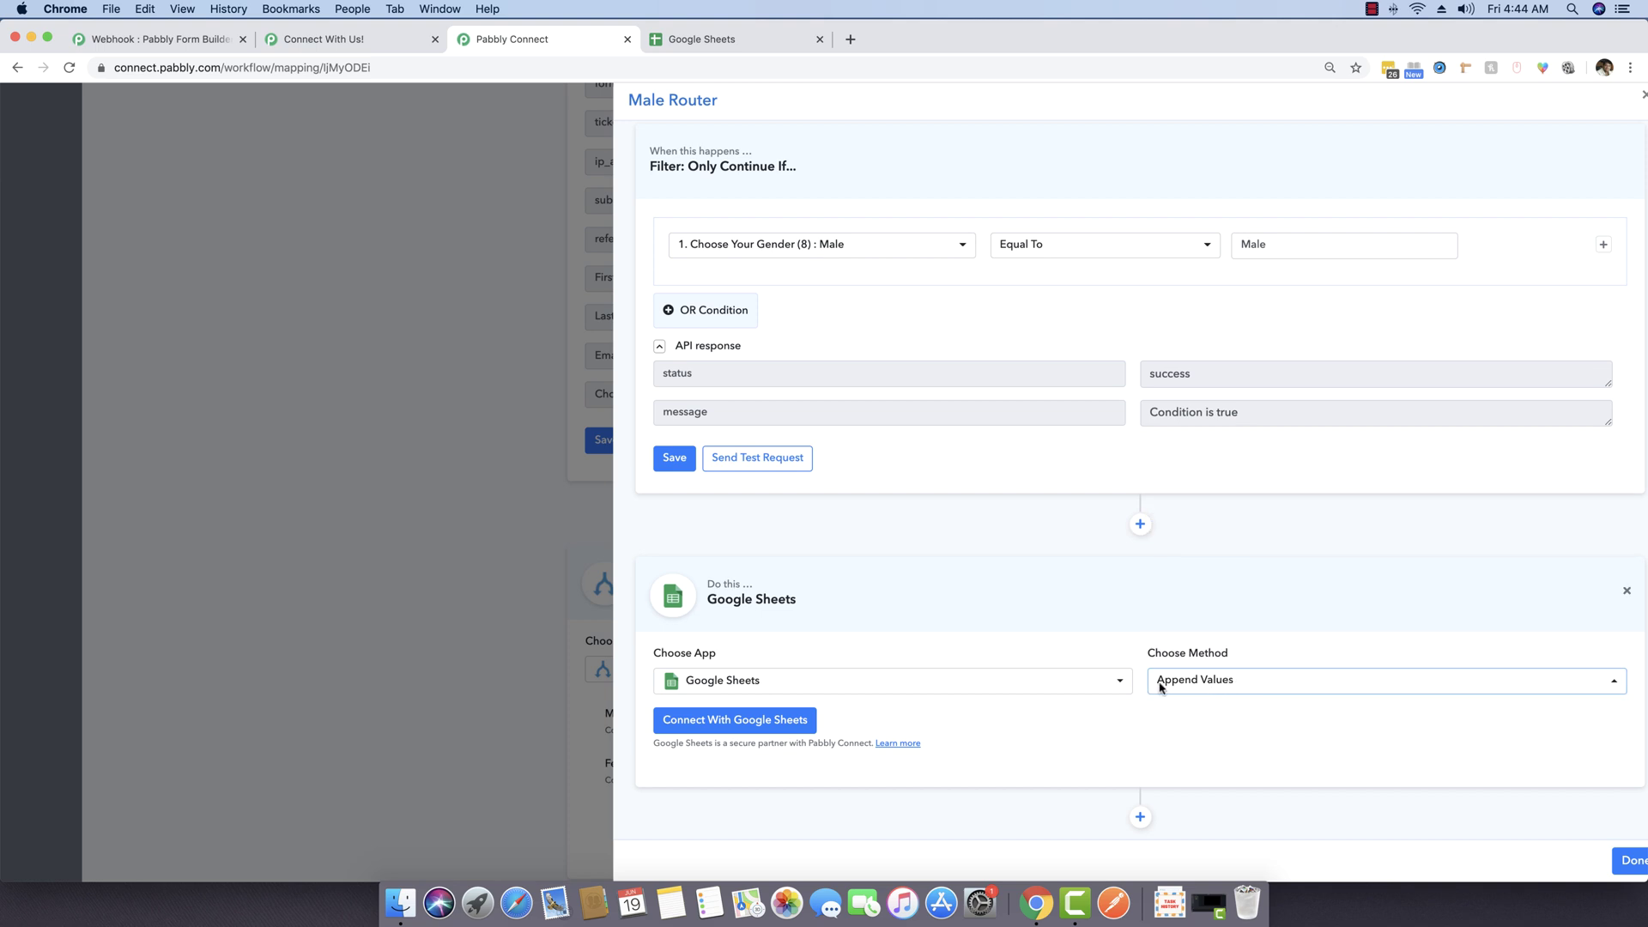
left_click(701, 39)
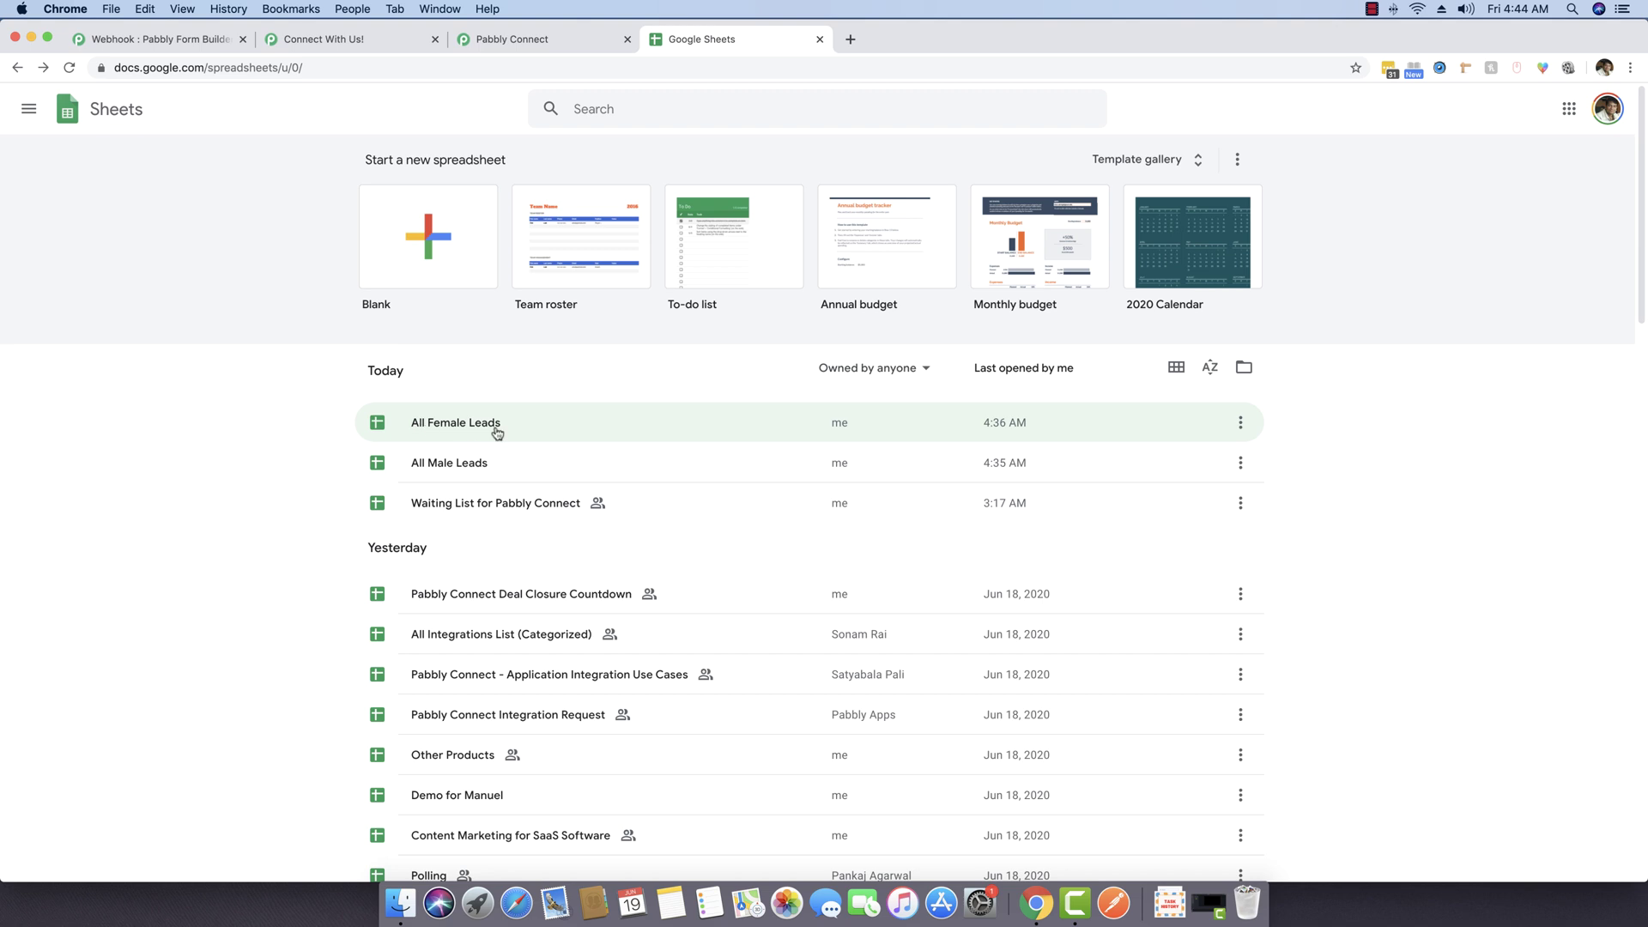
Step: Open the empty All Male Leads spreadsheet and reload the contact form for a fresh entry
left_click(480, 471)
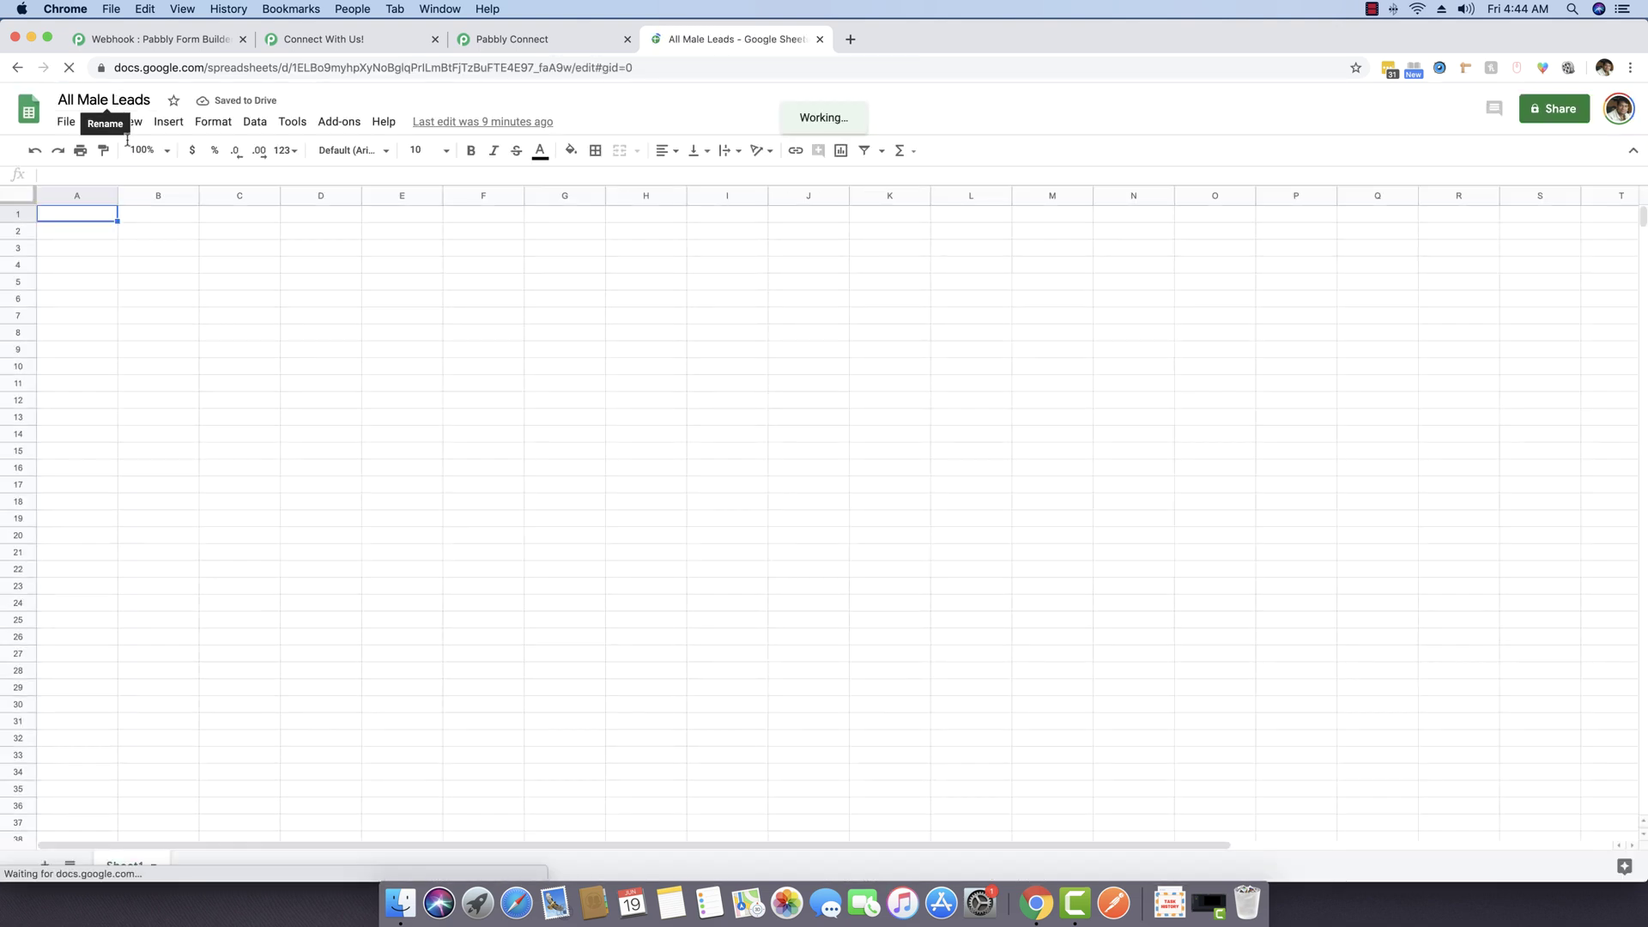
left_click(360, 39)
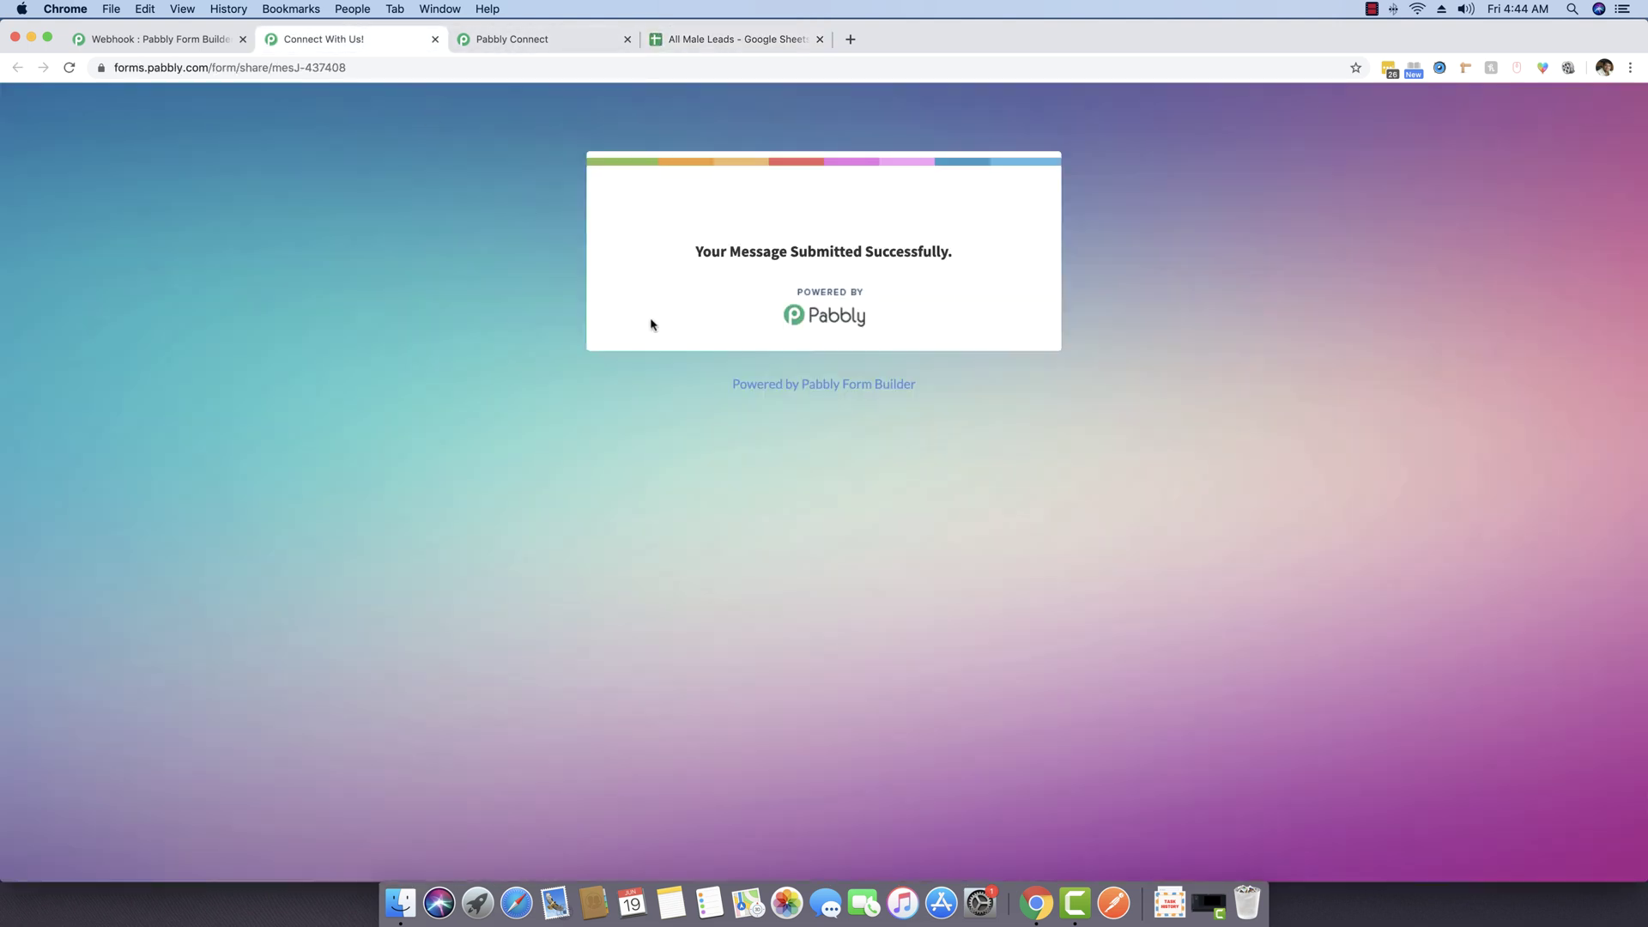
left_click(69, 68)
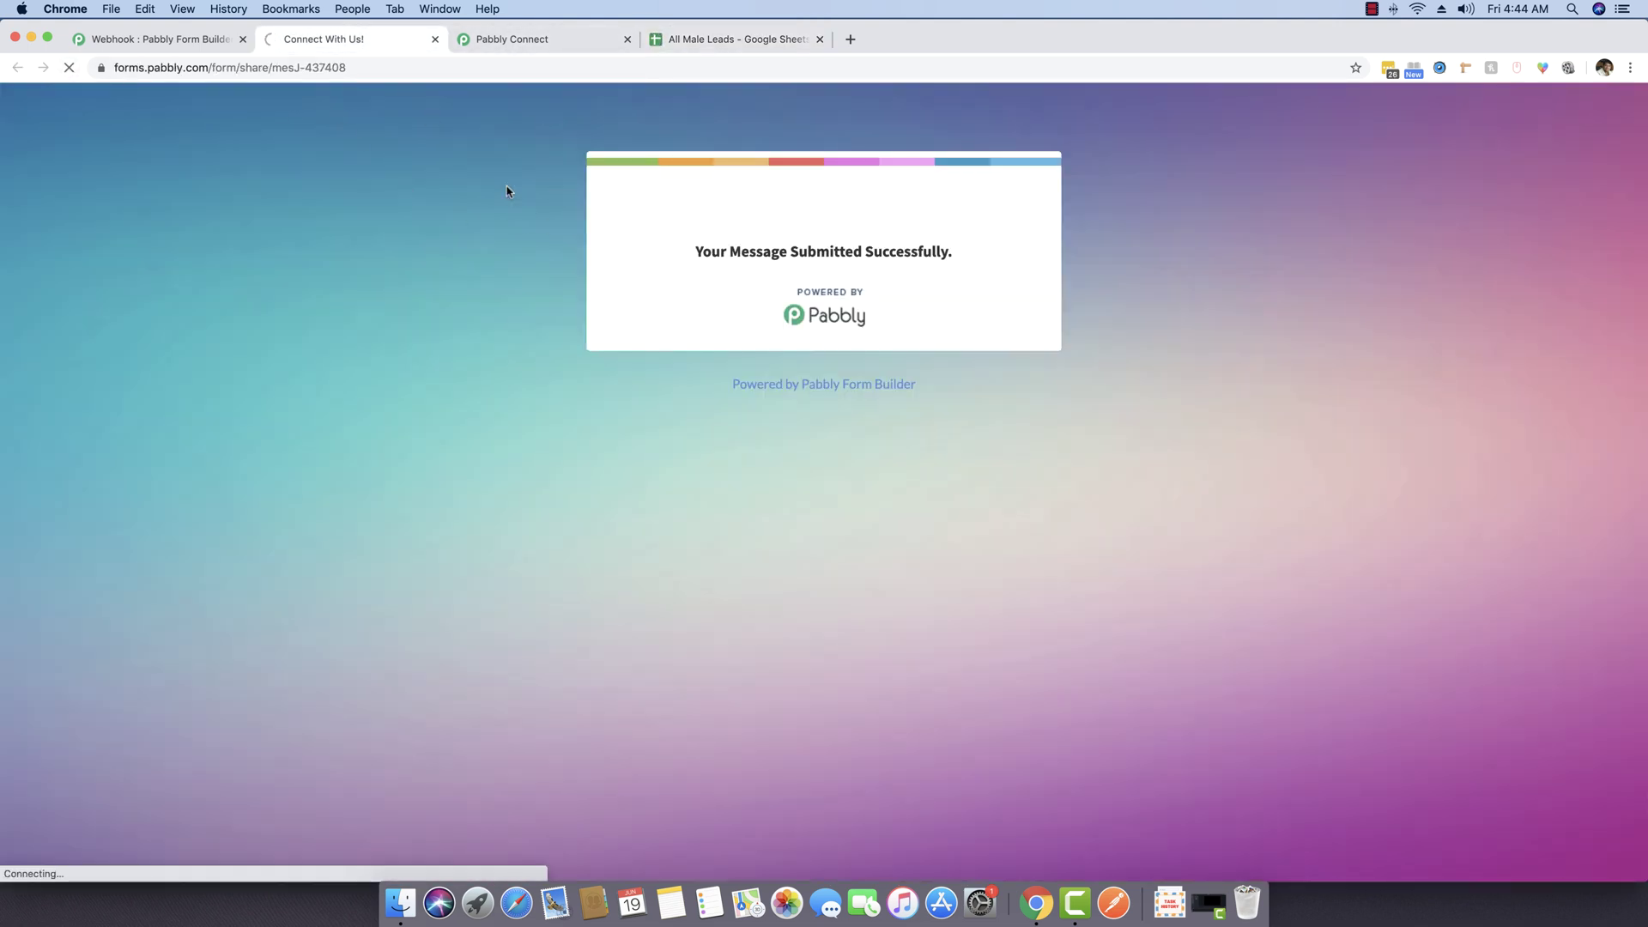
left_click(726, 40)
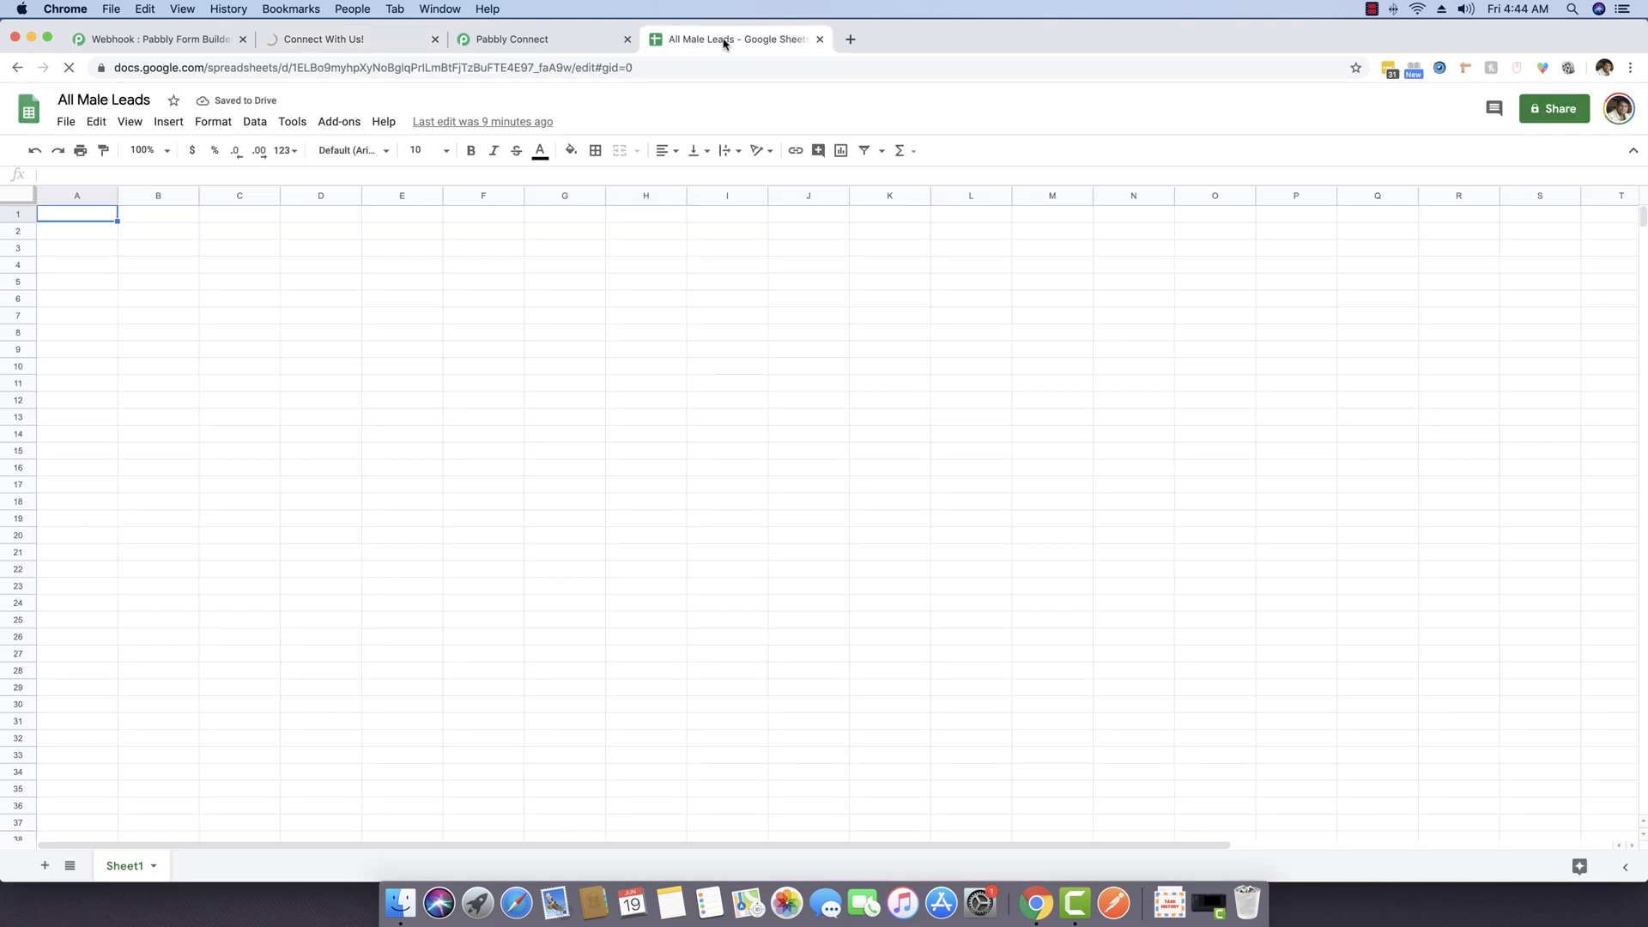
left_click(513, 40)
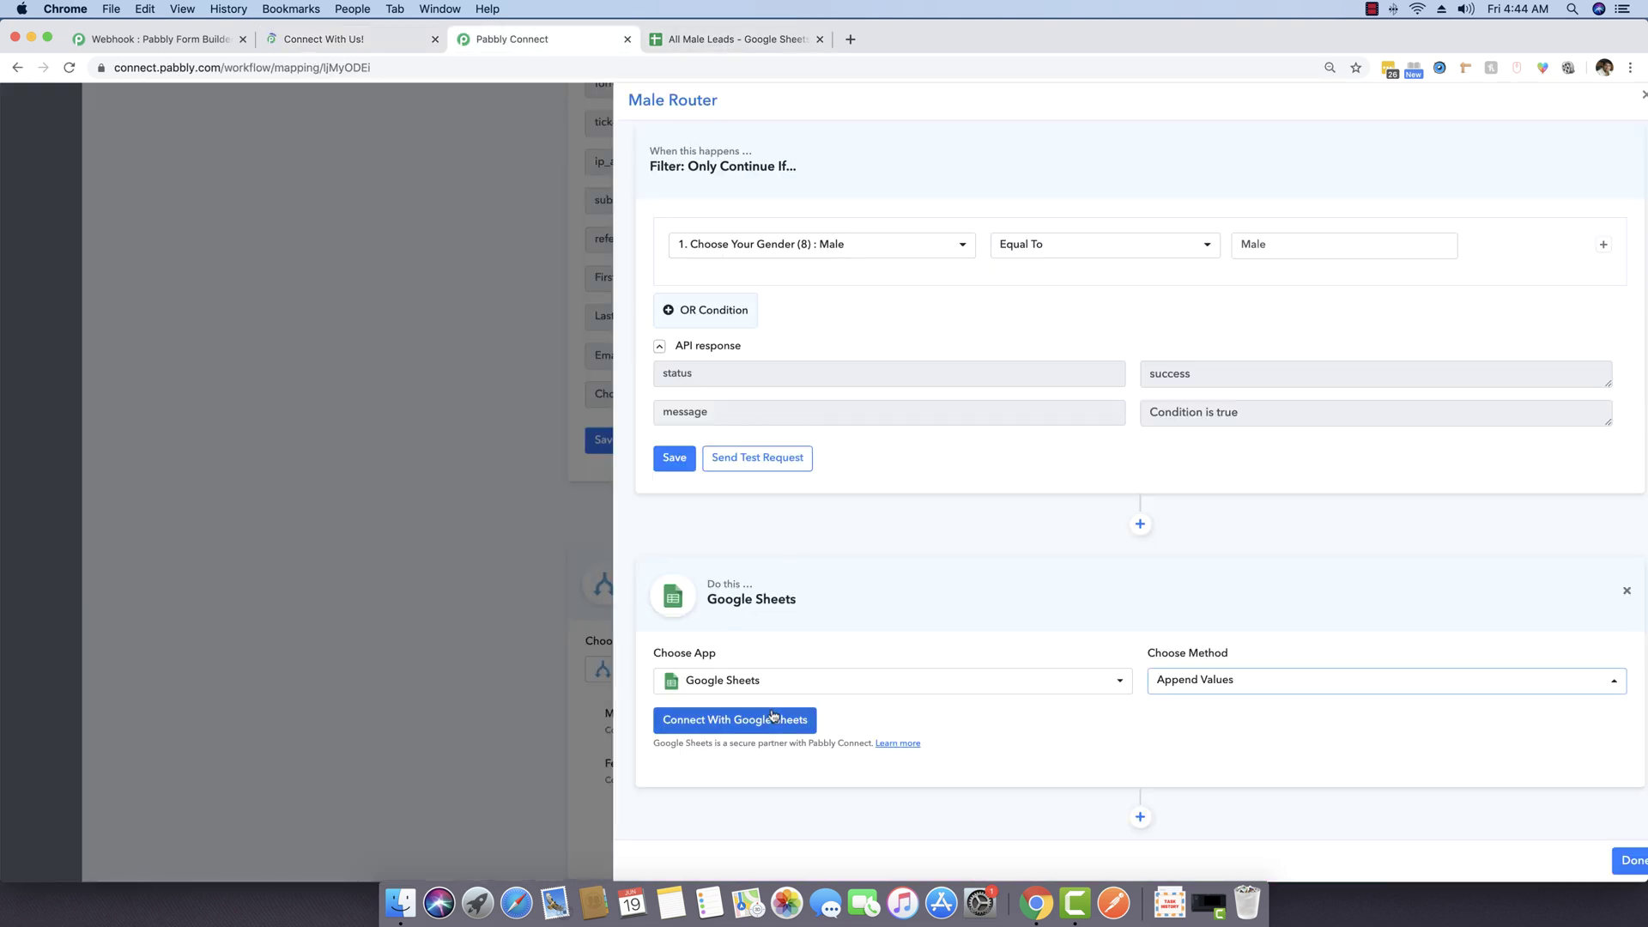
Step: Authorize the Google Sheets step with a Google account and allow spreadsheet access
left_click(748, 722)
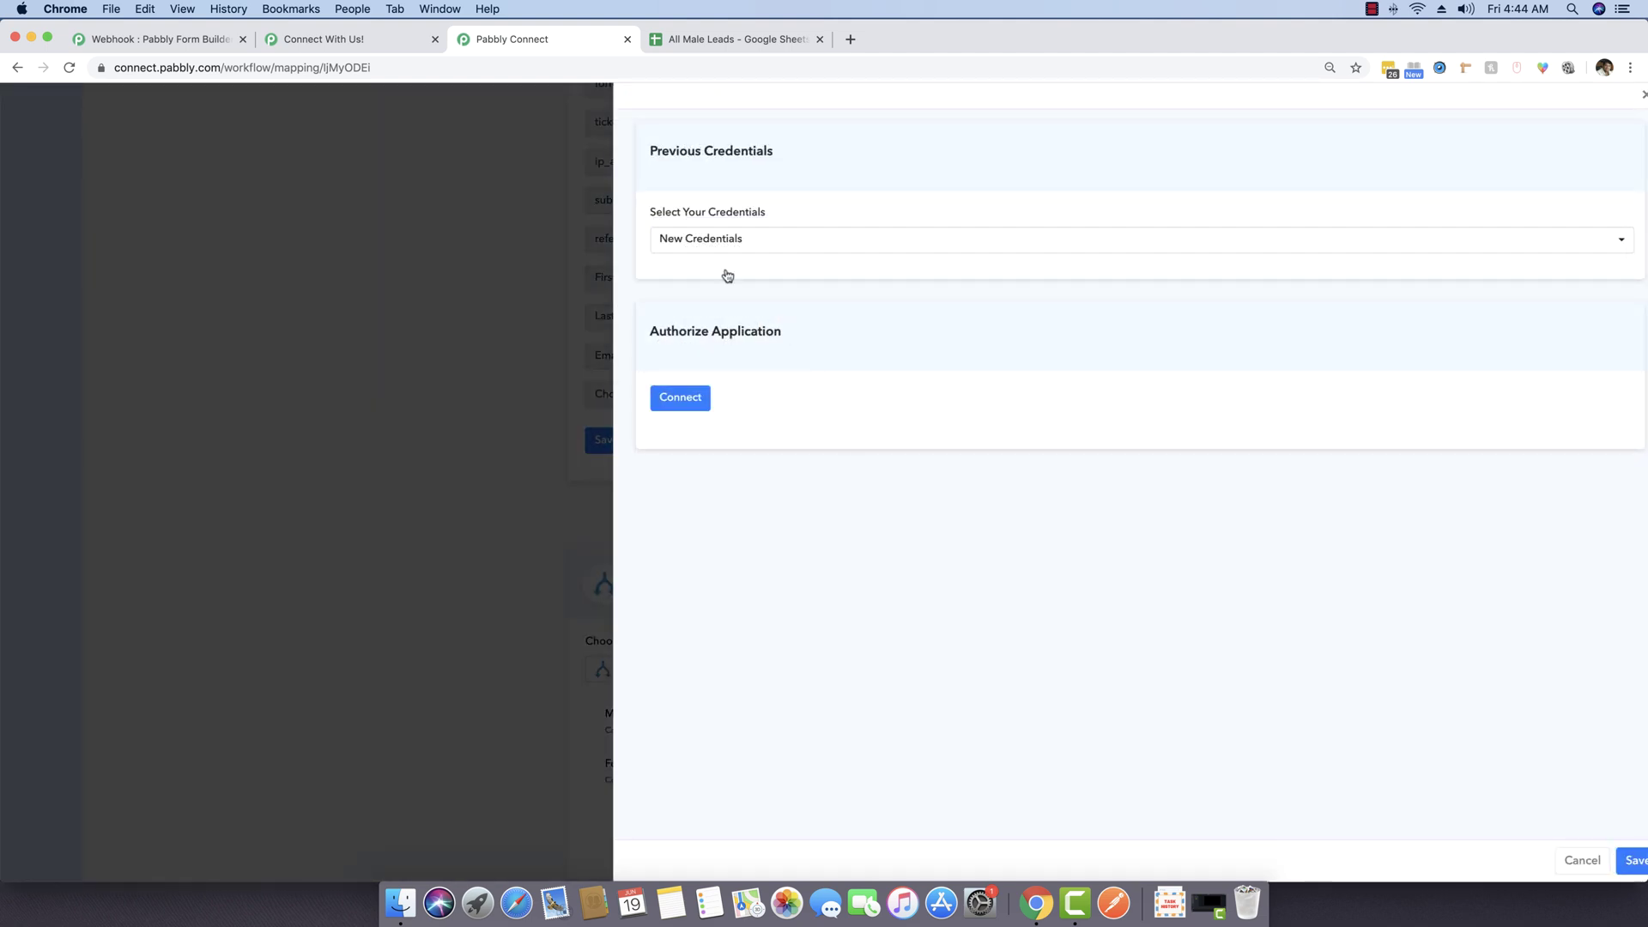
left_click(673, 402)
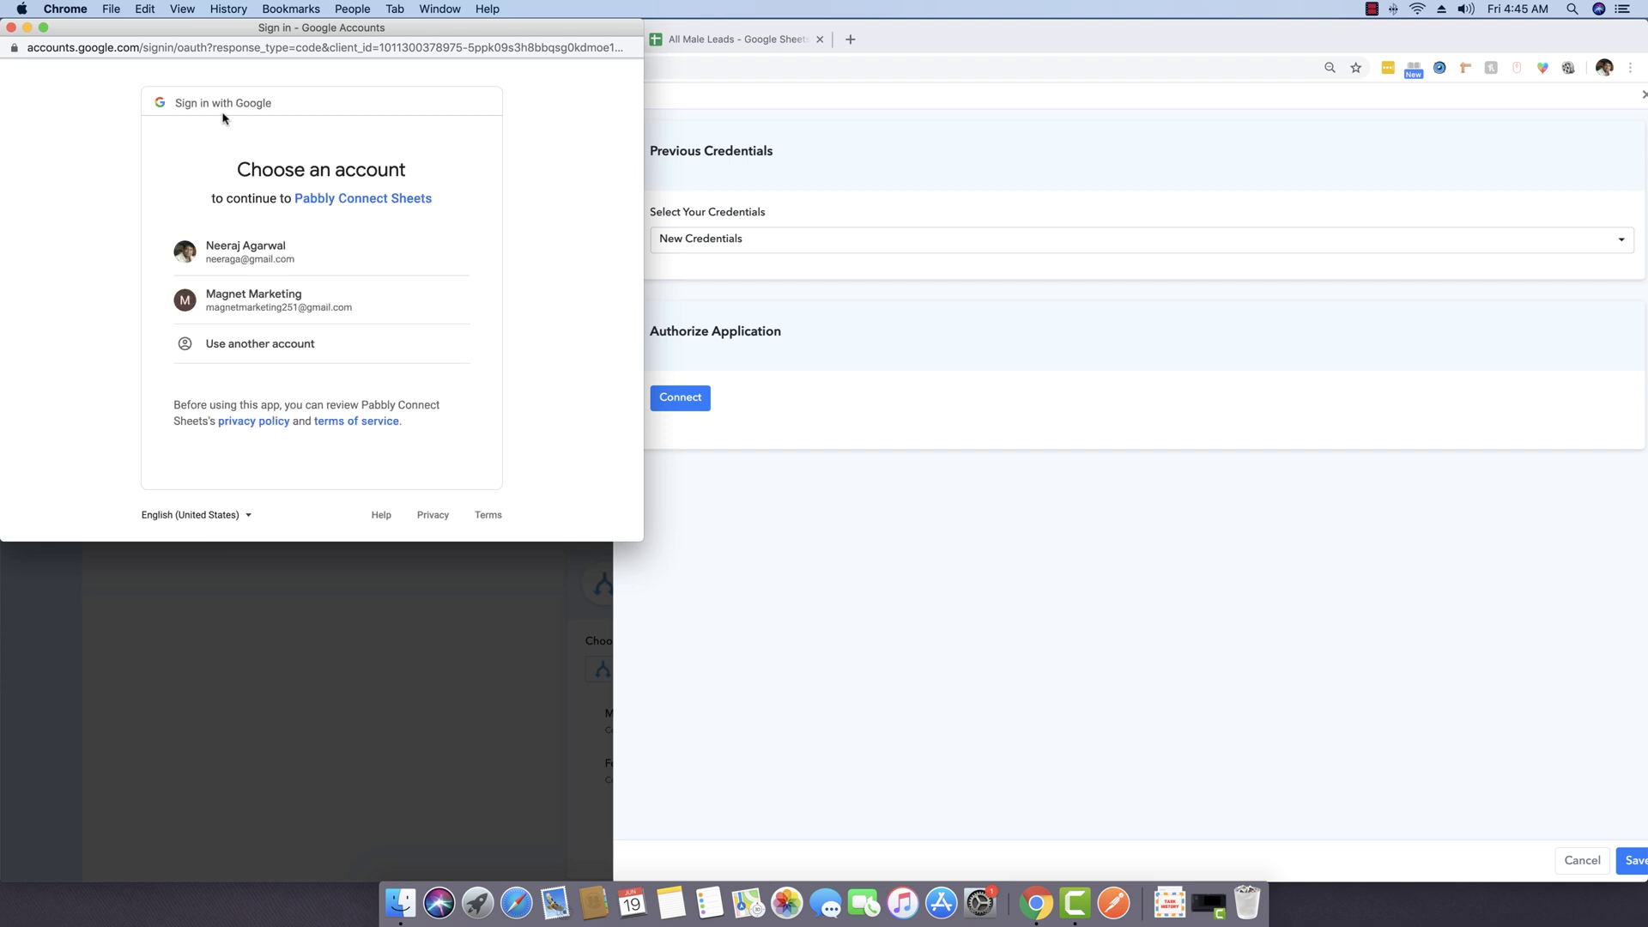
left_click(242, 265)
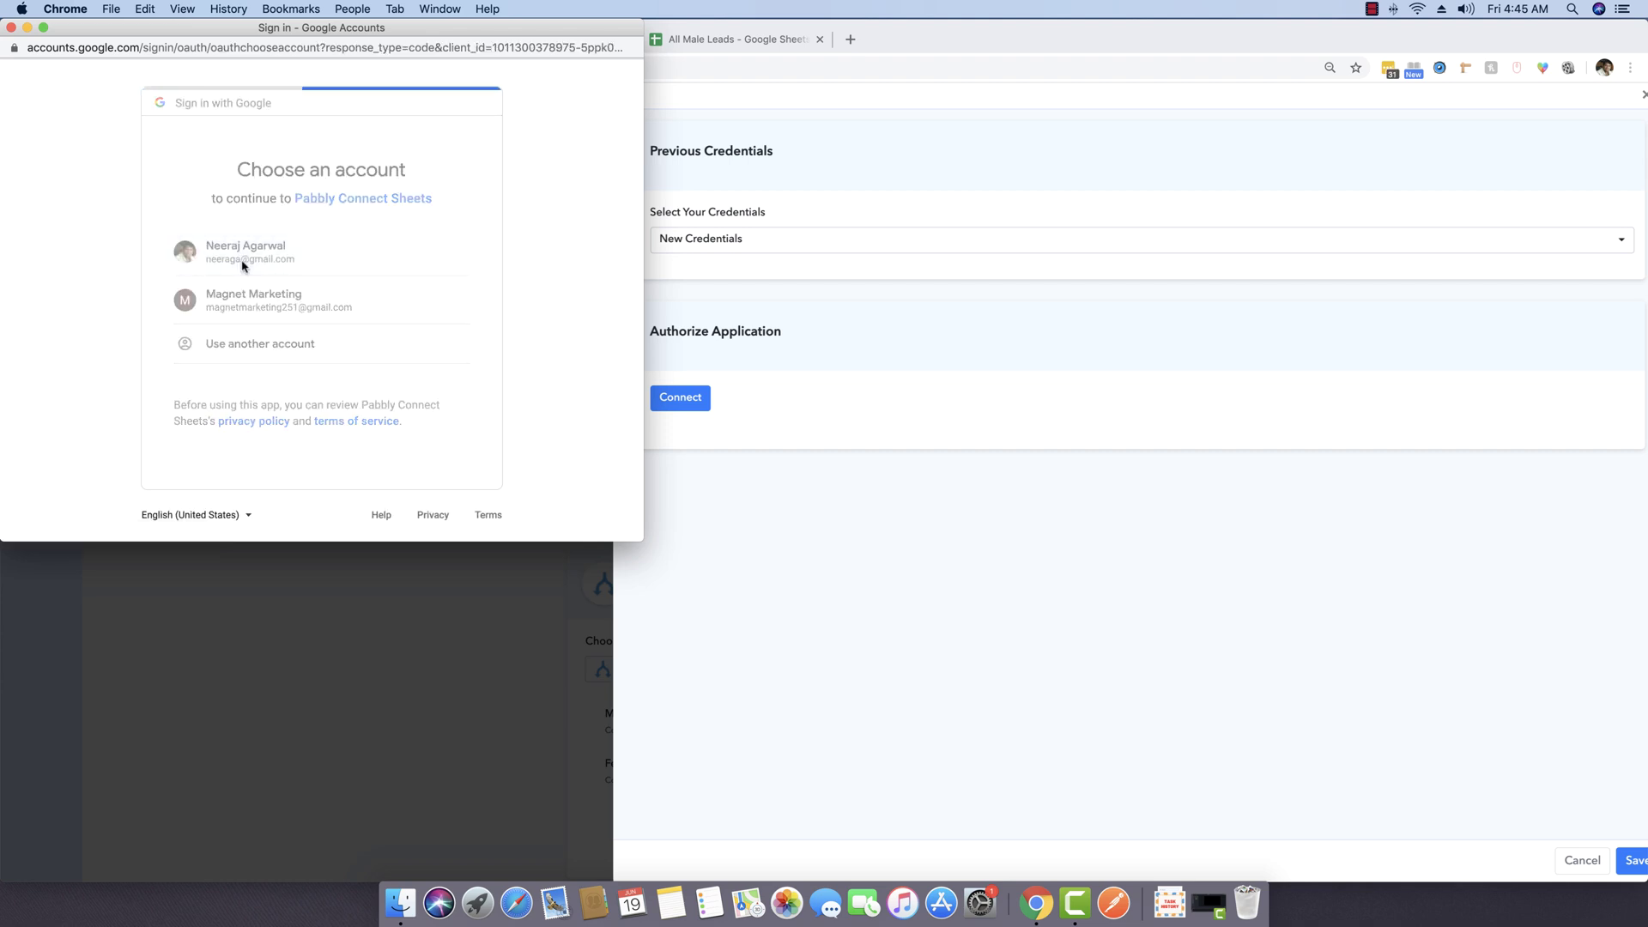
scroll(342, 324, "down", 2)
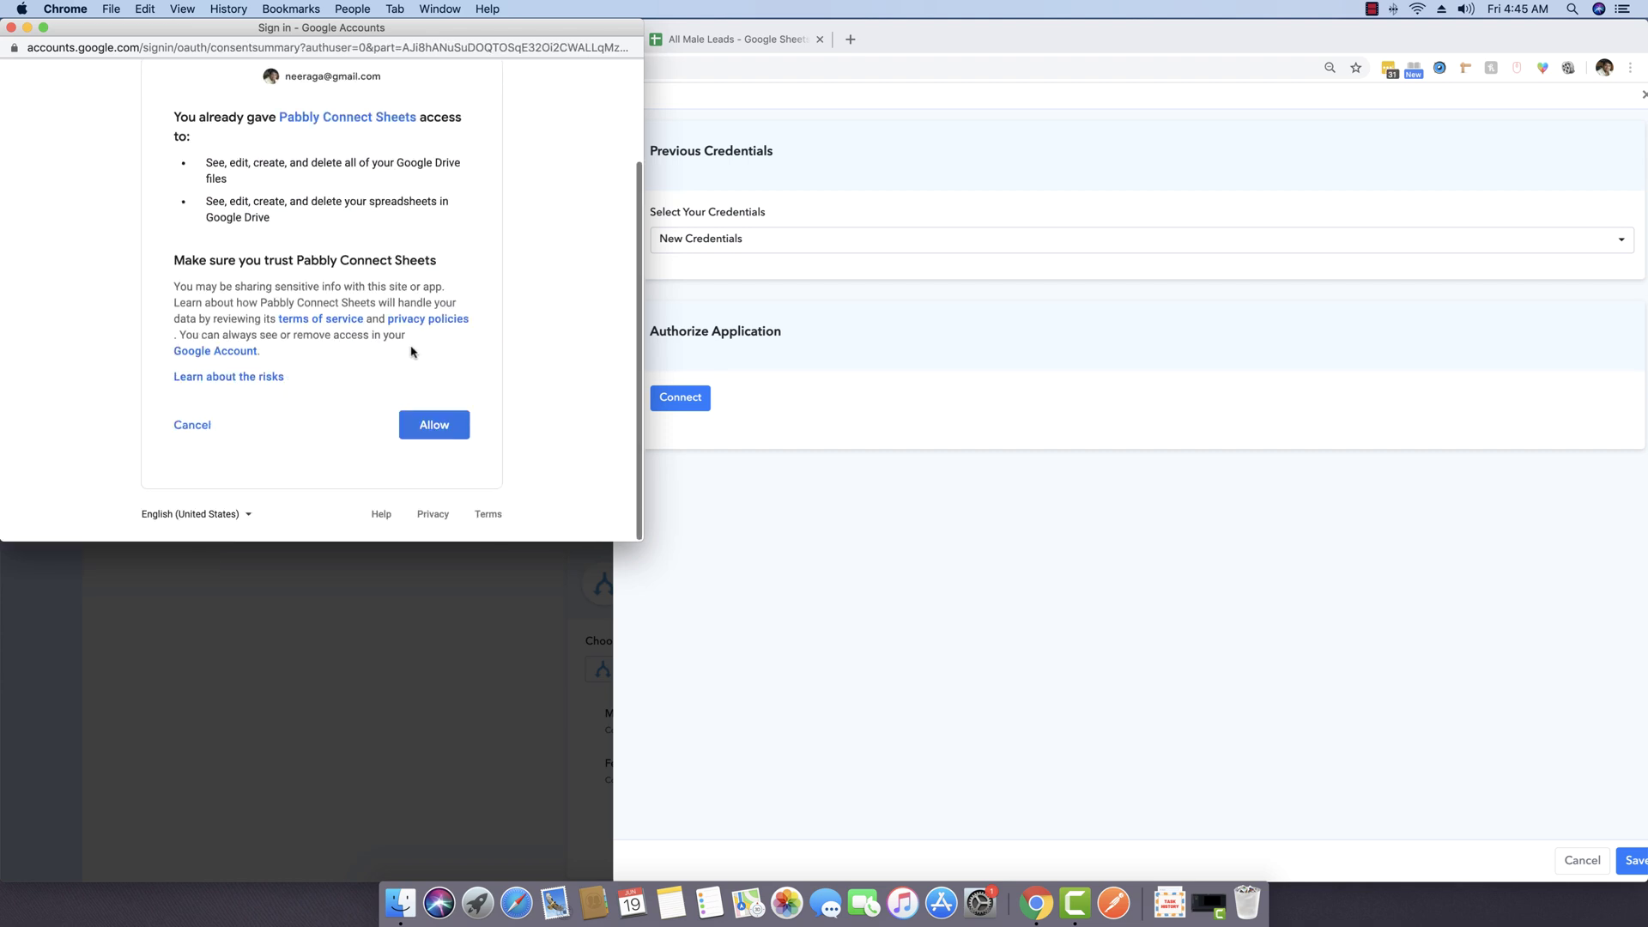
left_click(436, 425)
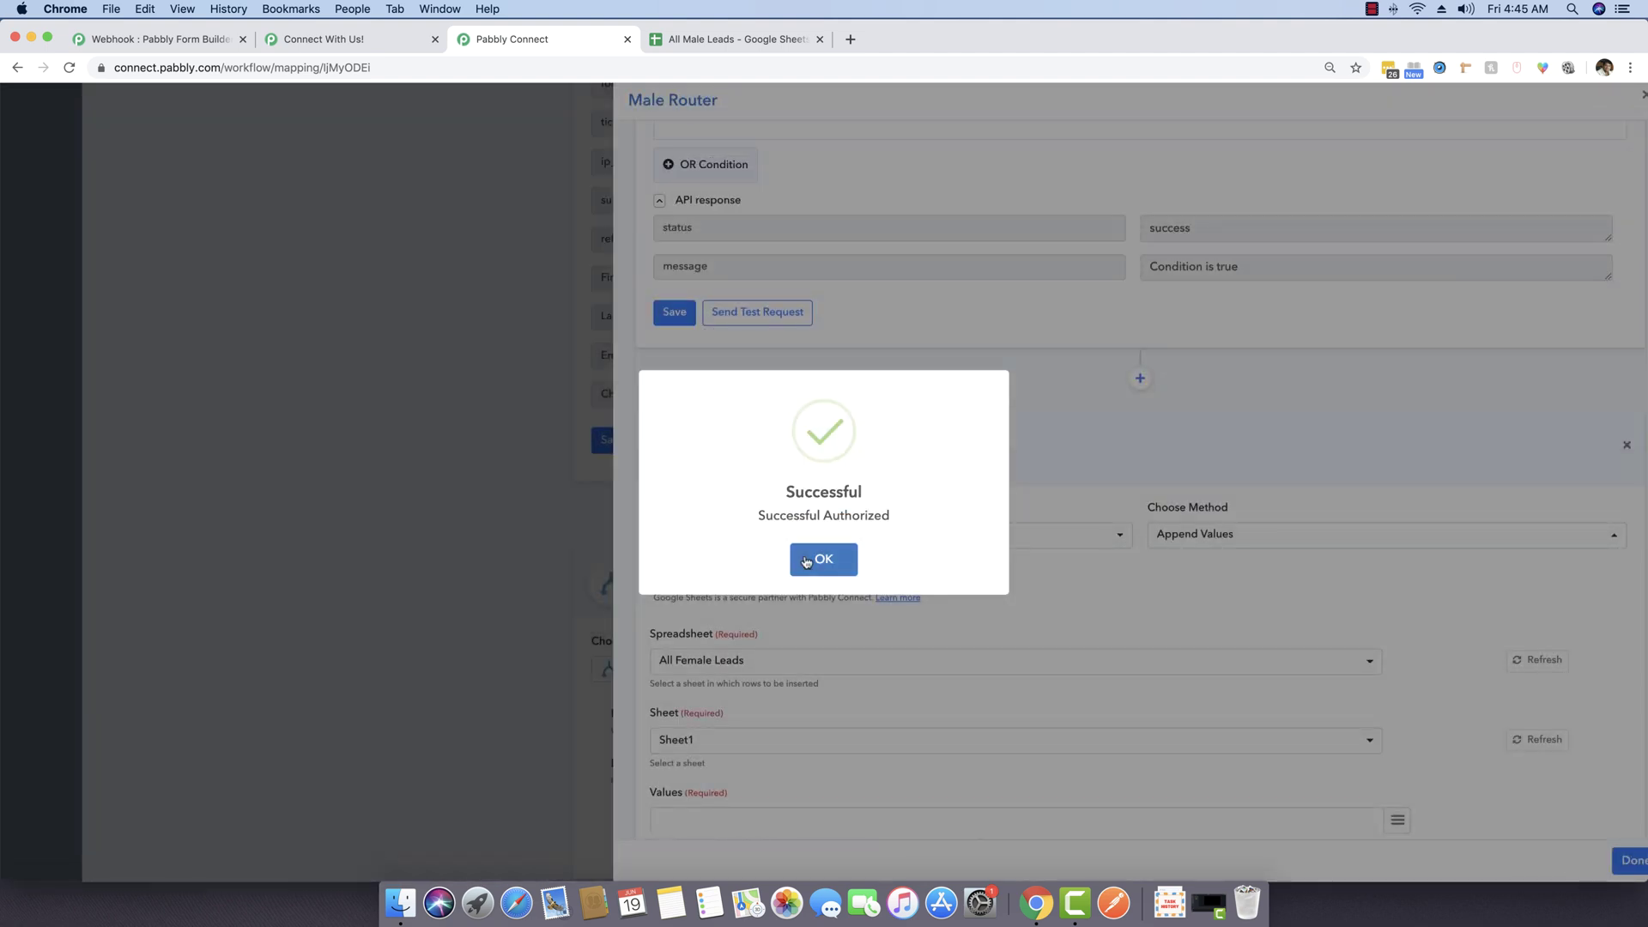
left_click(806, 562)
Step: Choose All Male Leads as the target spreadsheet
scroll(822, 560, "down", 3)
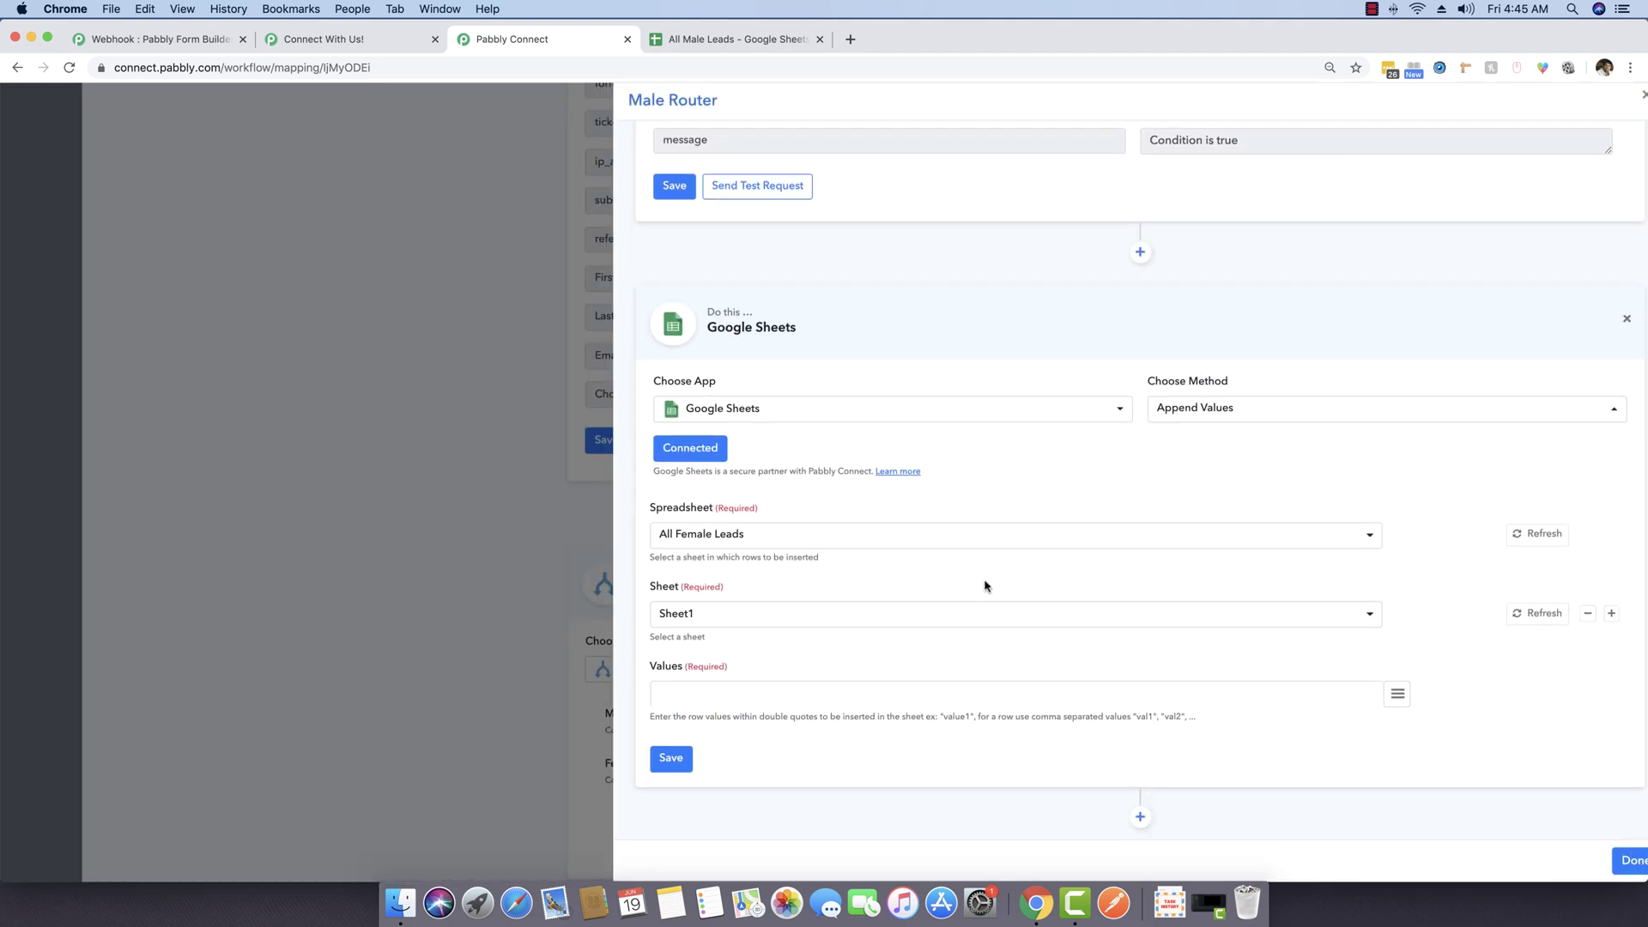
left_click(726, 533)
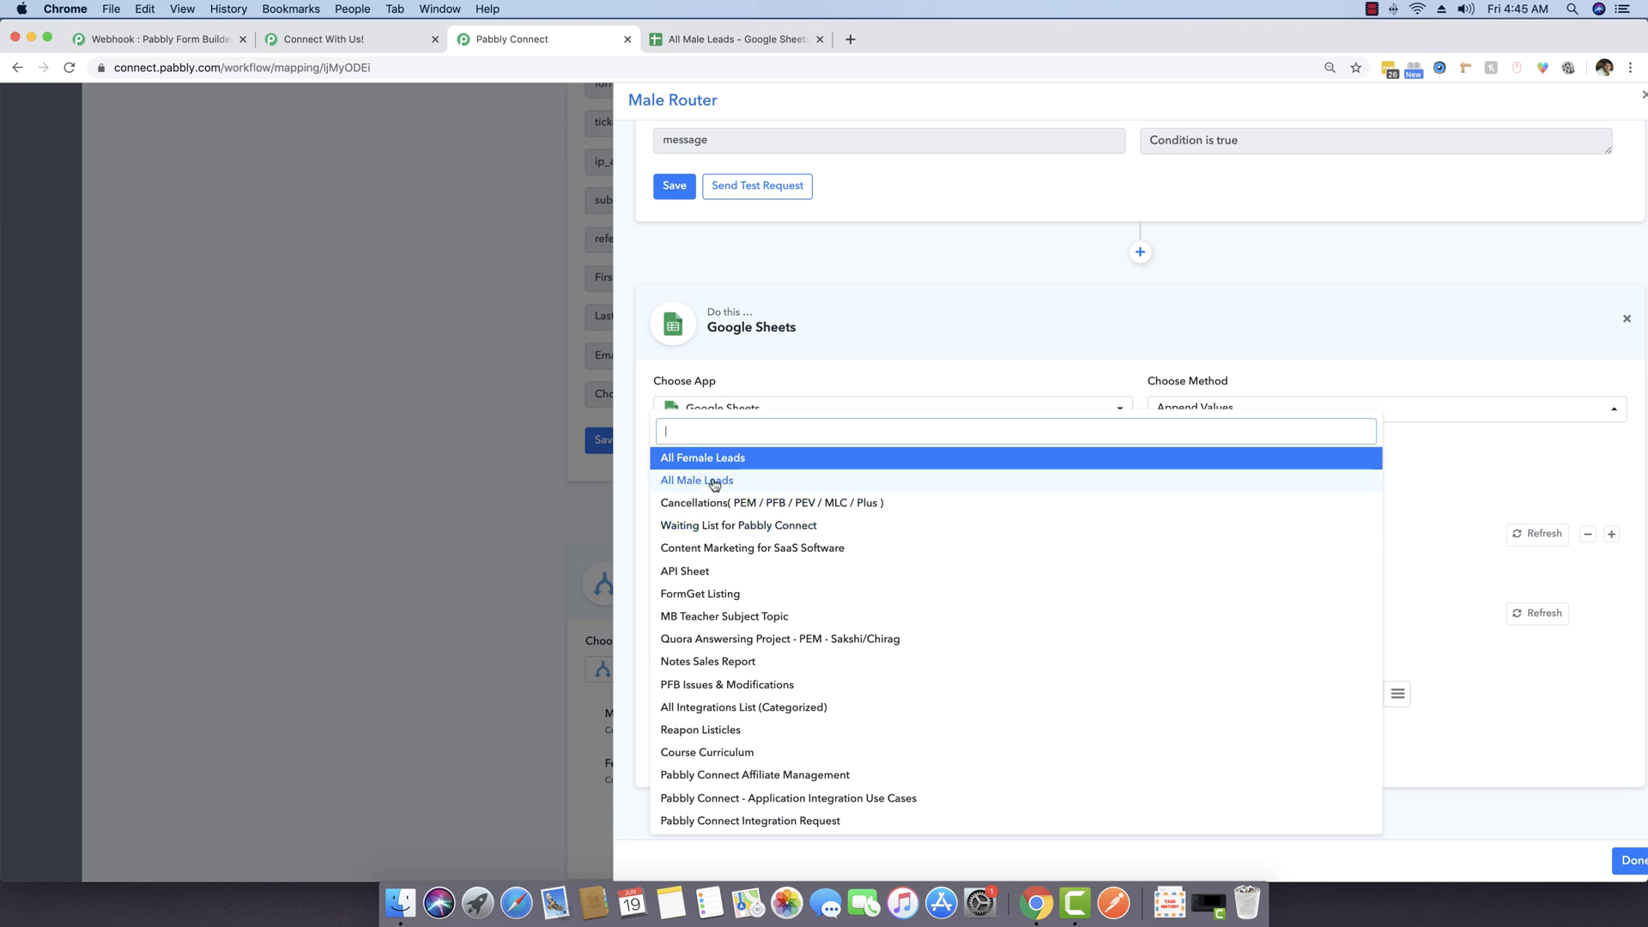
left_click(715, 484)
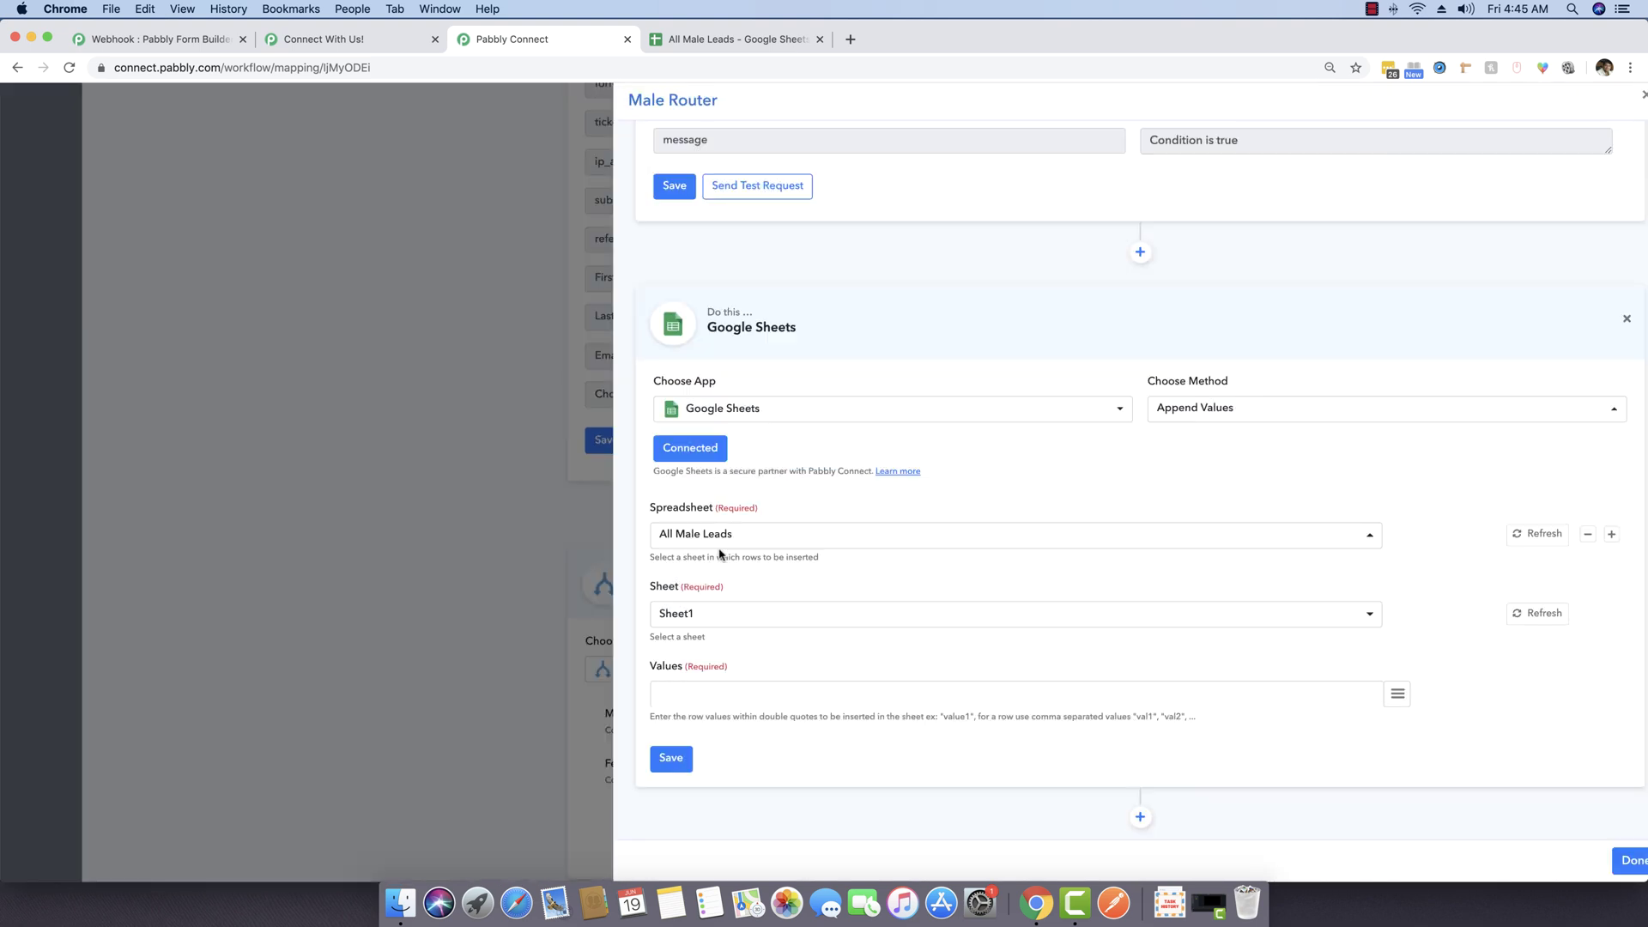
Step: Clear the mistyped text in A1 and check which fields the contact form has
left_click(731, 39)
type("Name")
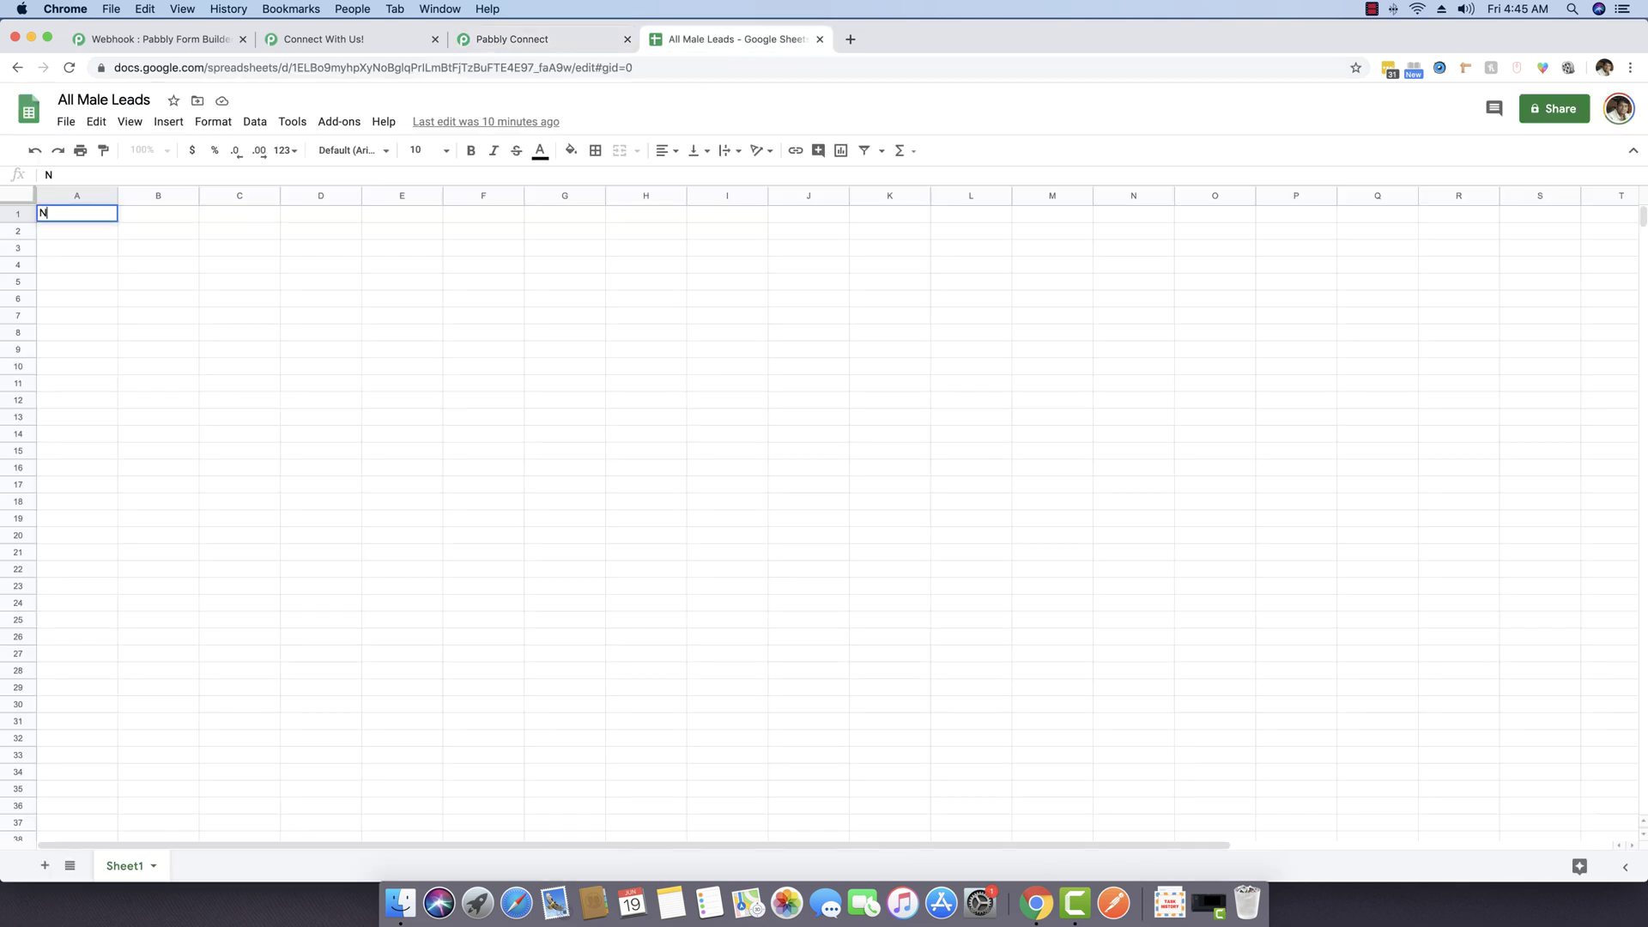
key("BackSpace")
key("BackSpace")
key("BackSpace")
key("BackSpace")
left_click(524, 41)
left_click(358, 41)
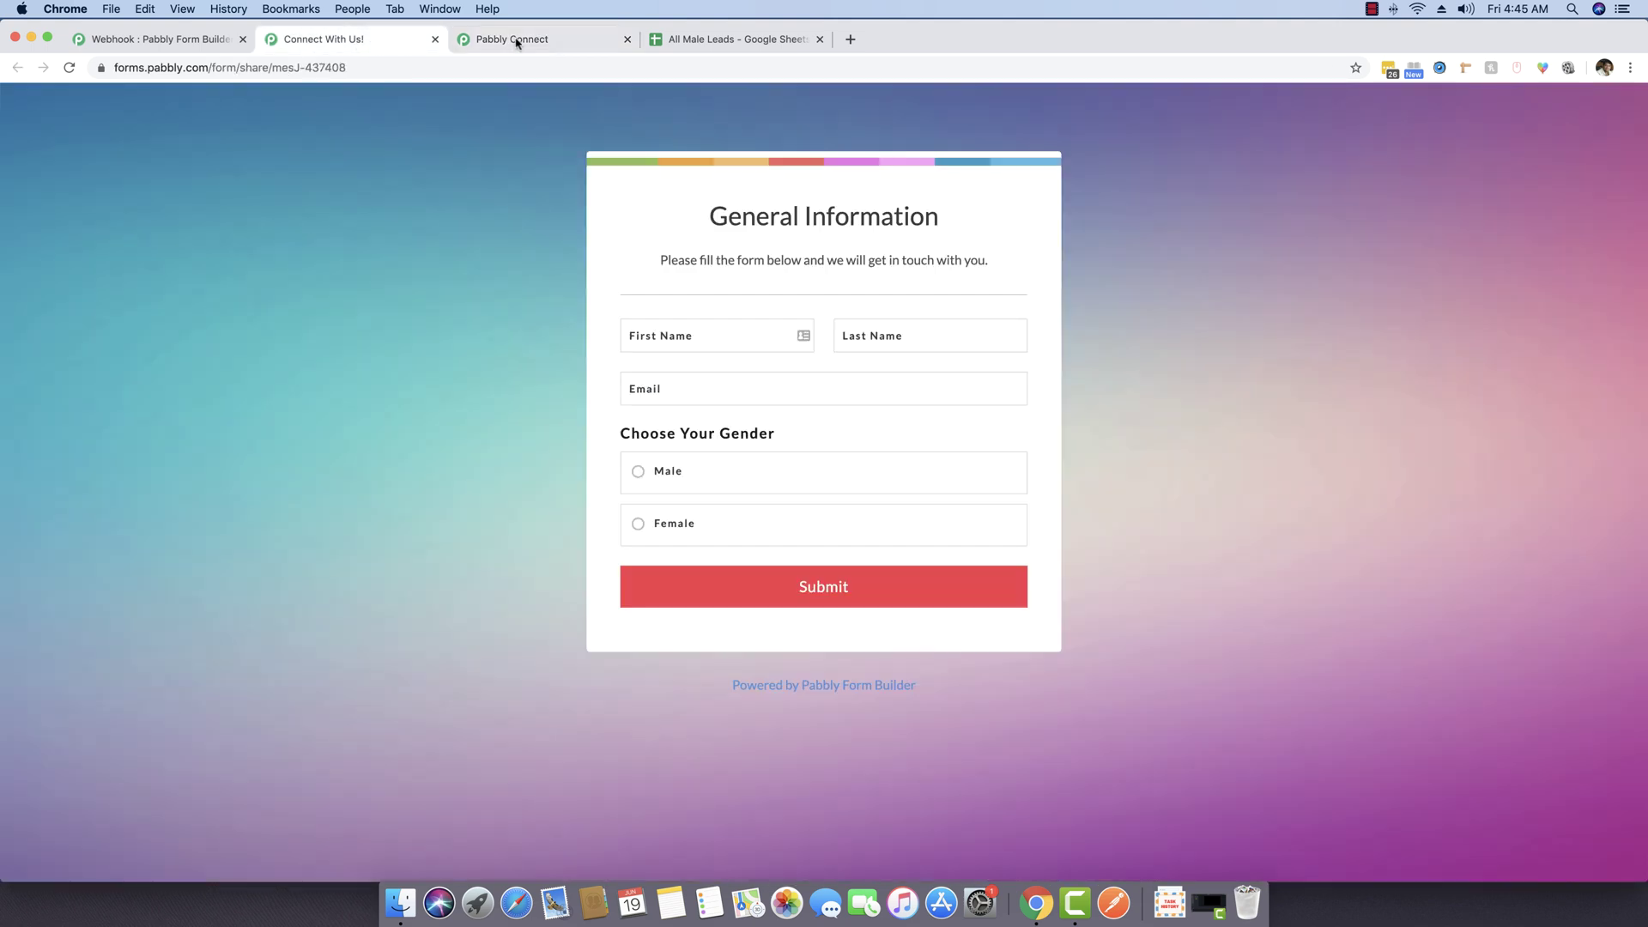
left_click(673, 40)
Step: Enter the headers First Name, Last Name, Email and Gender across A1–D1
type("Firs")
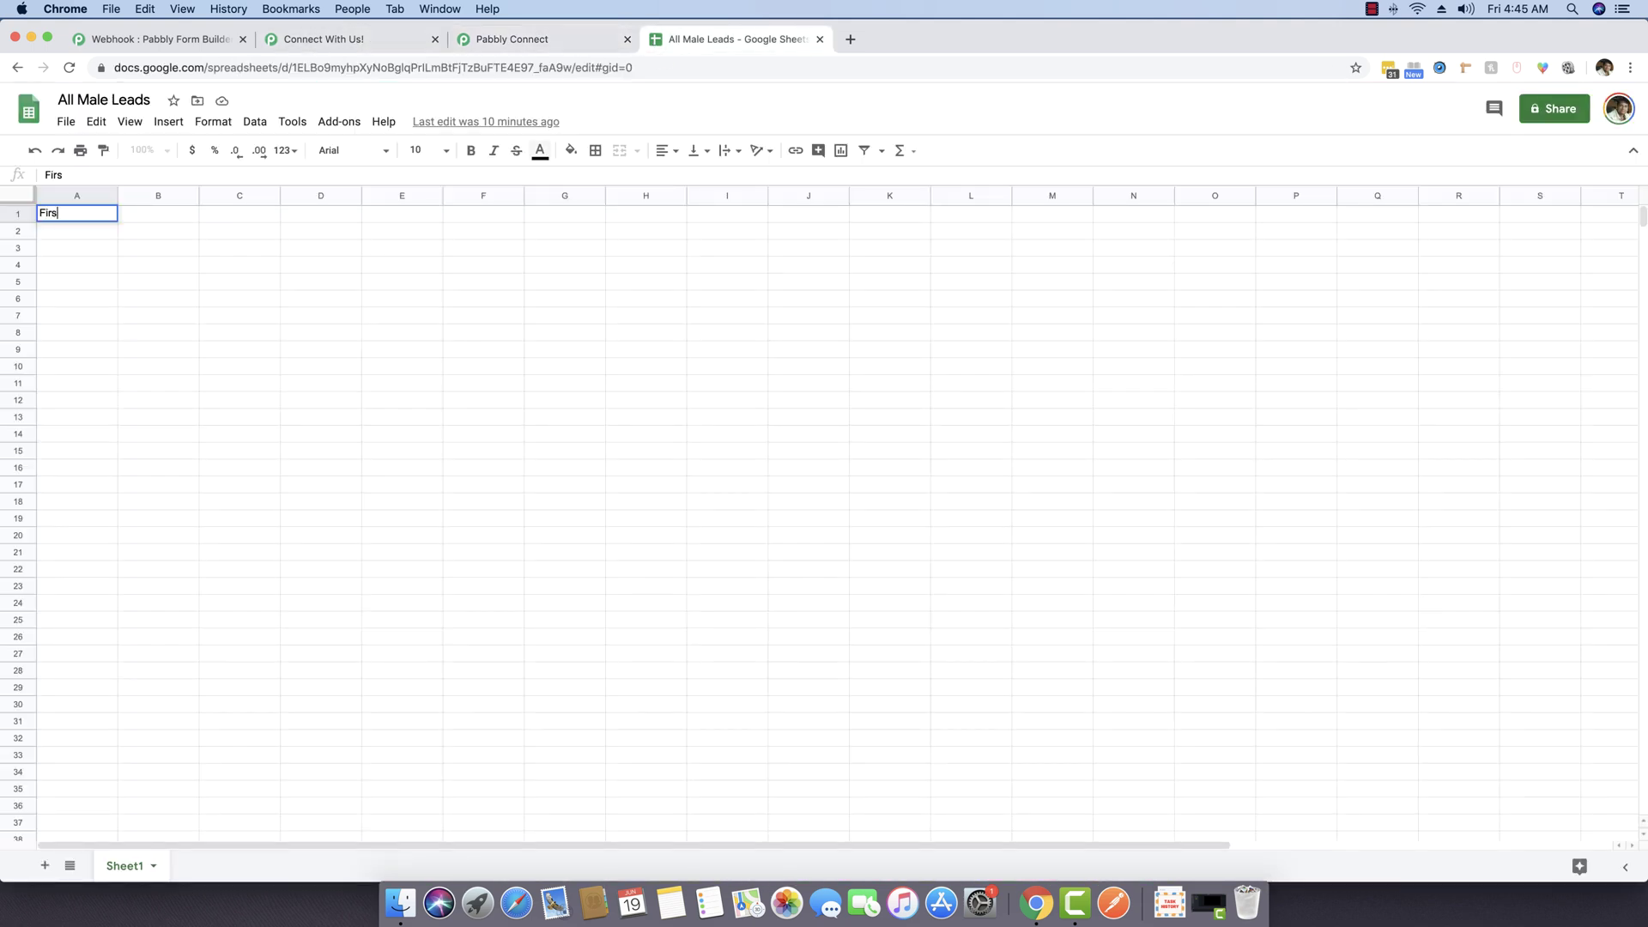
type("t Name")
key("Tab")
type("L")
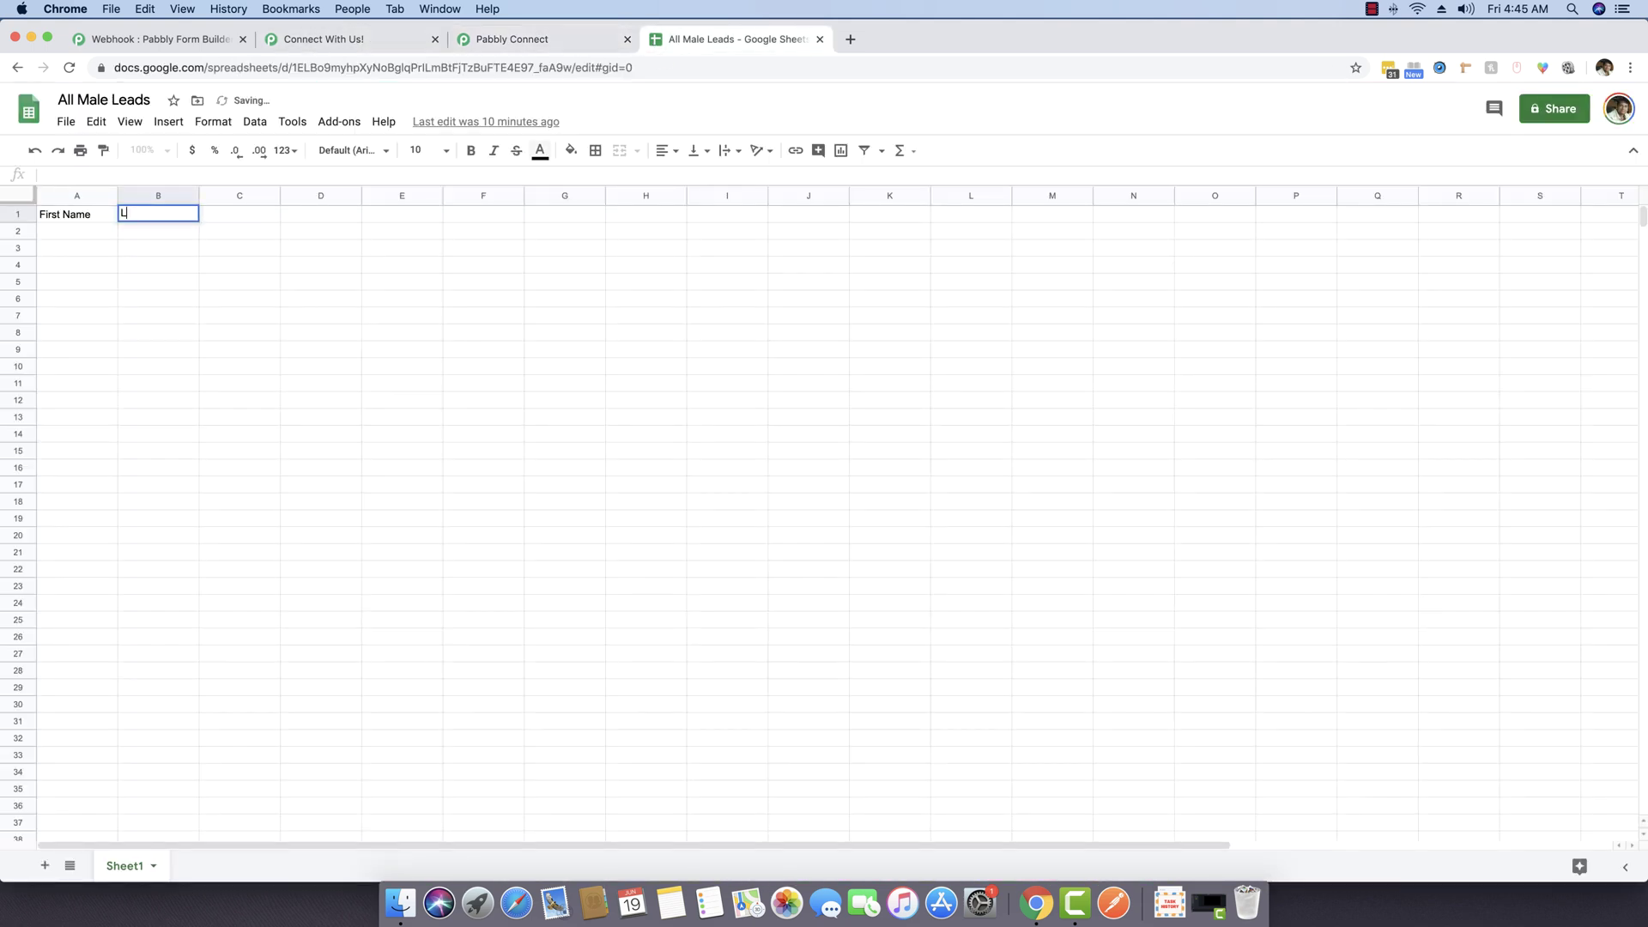
type("ast Name")
key("Tab")
type("Email")
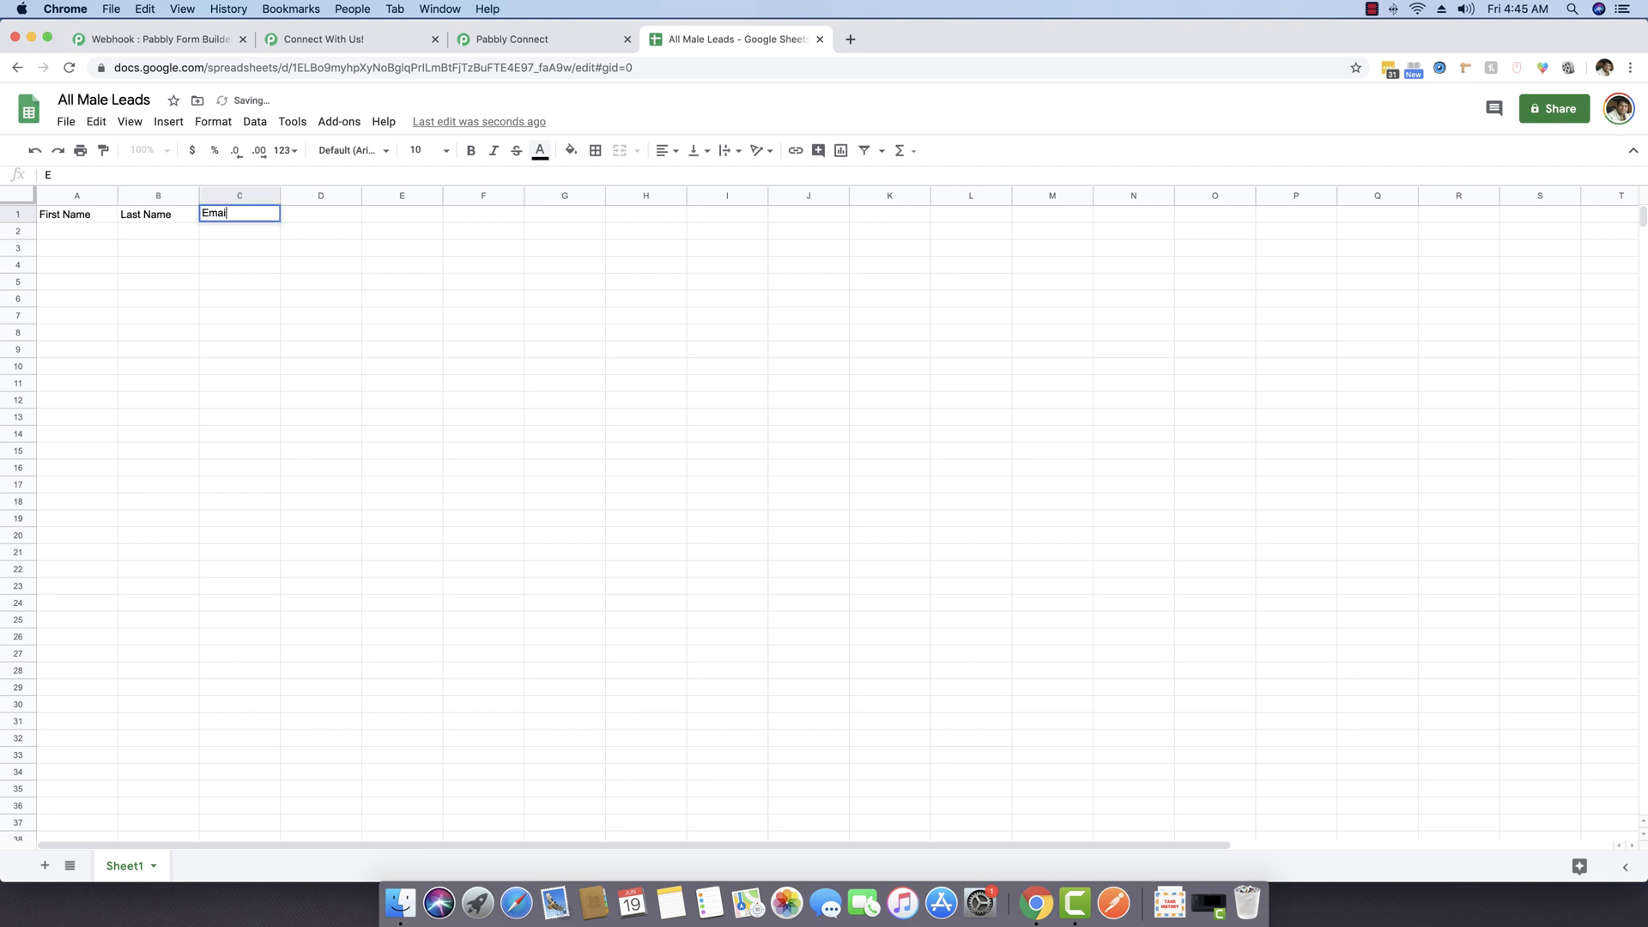
key("Tab")
type("gender")
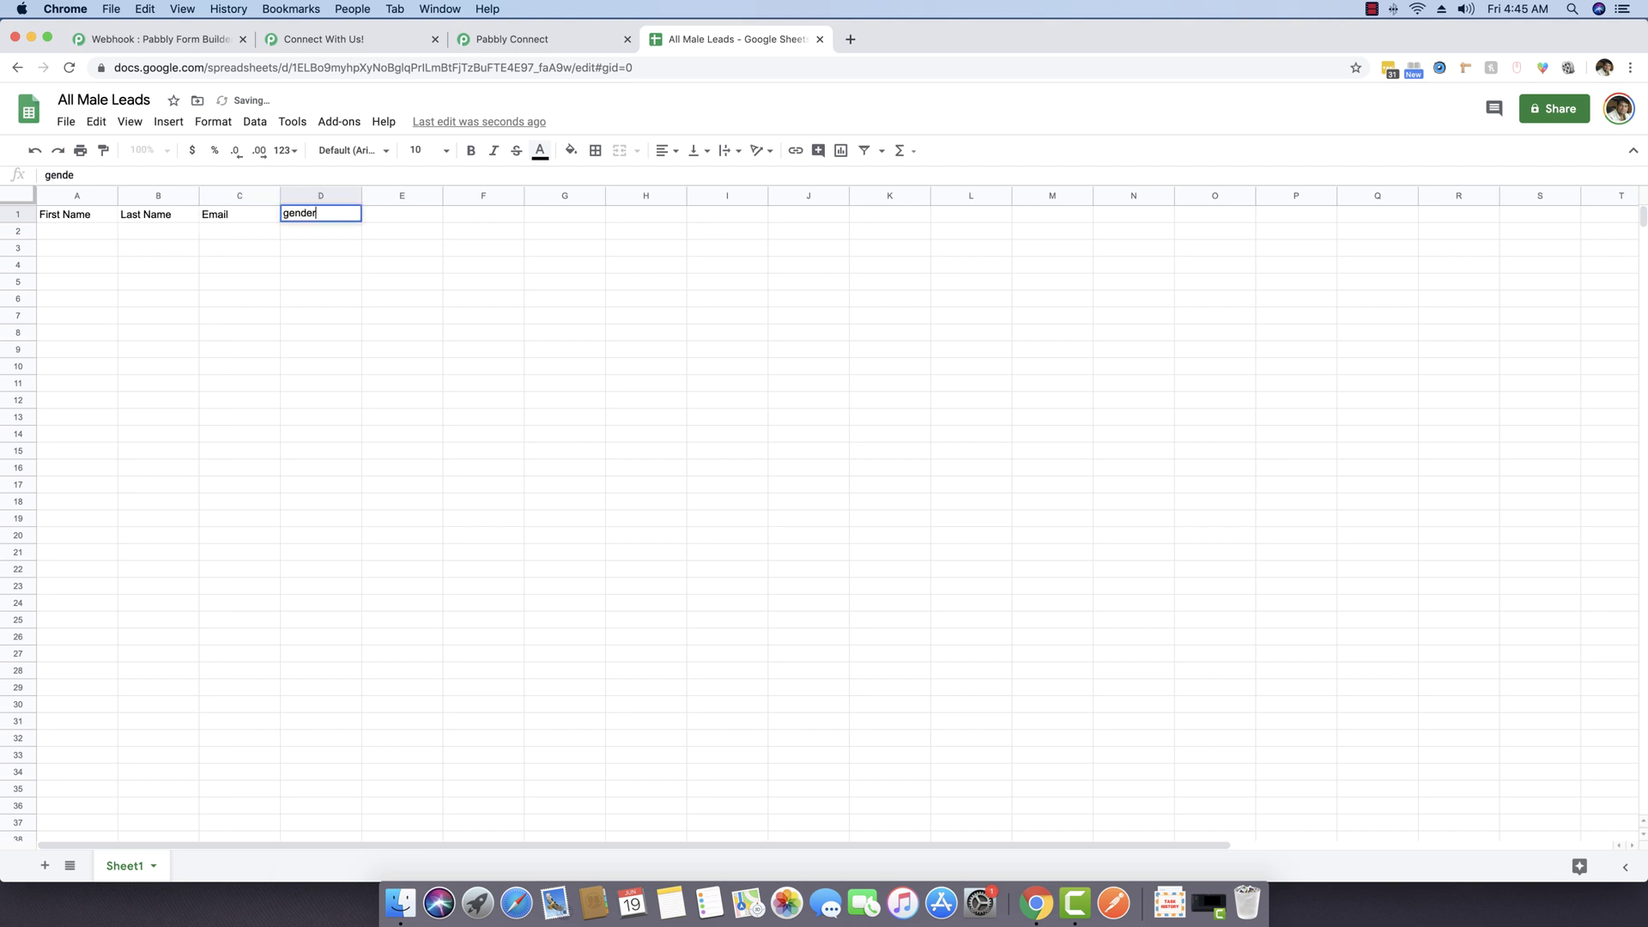
key("BackSpace")
key("BackSpace")
key("BackSpace")
type("Gden")
key("Return")
key("Left")
key("Left")
key("Left")
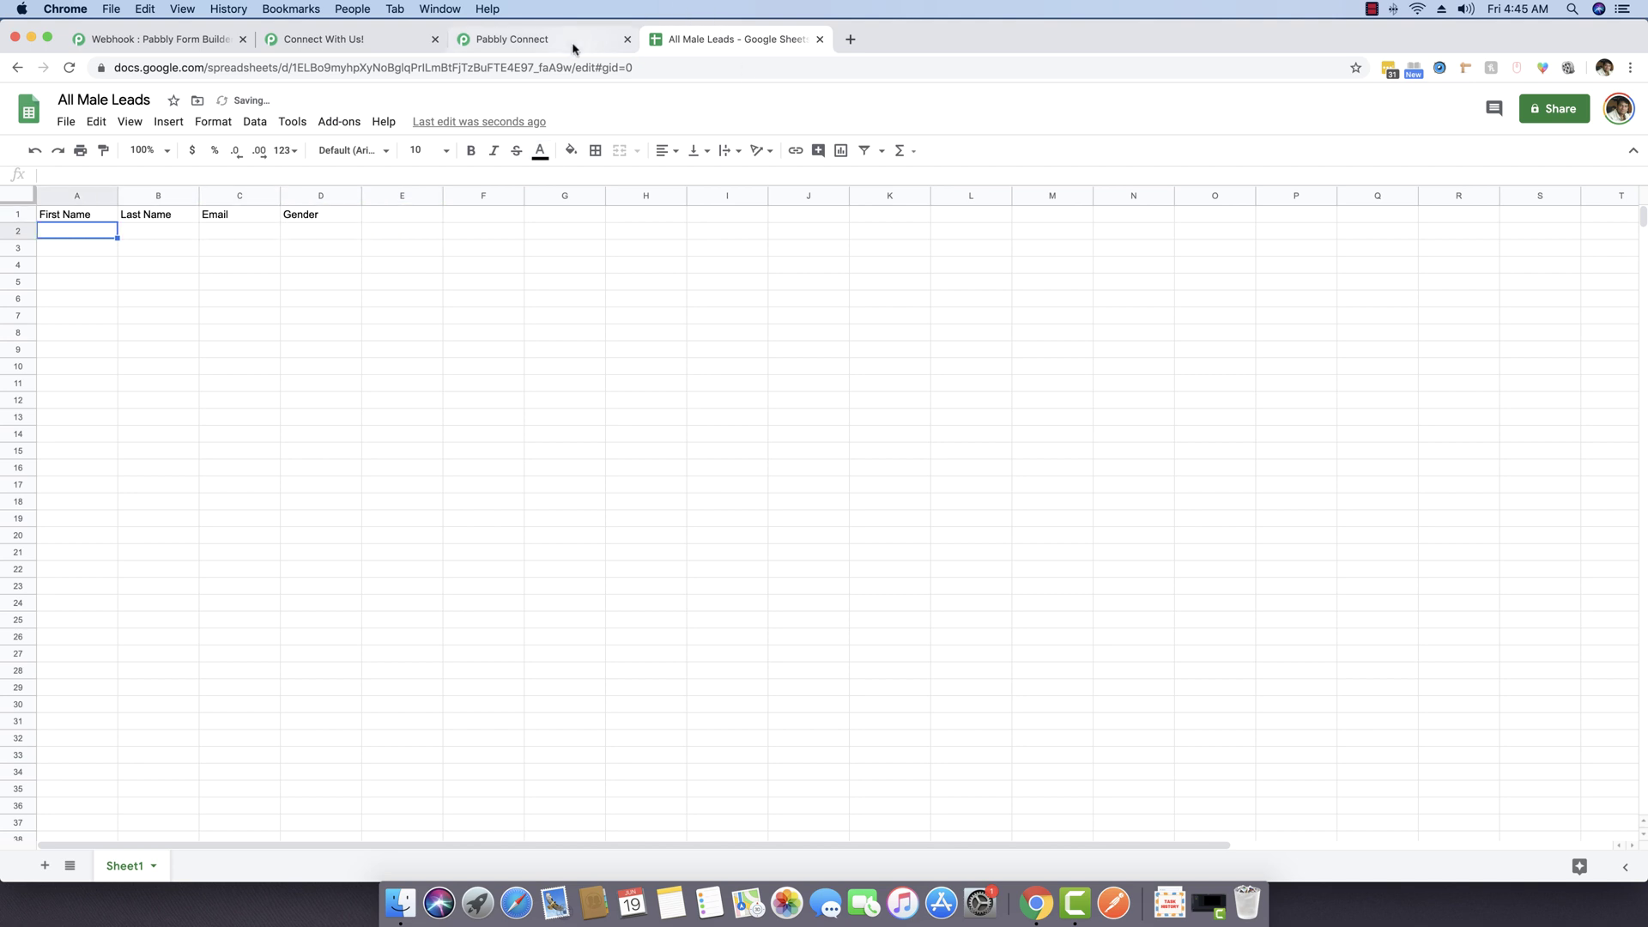
Step: Map First Name, Last Name, Email and Choose Your Gender into the four Values slots
left_click(562, 39)
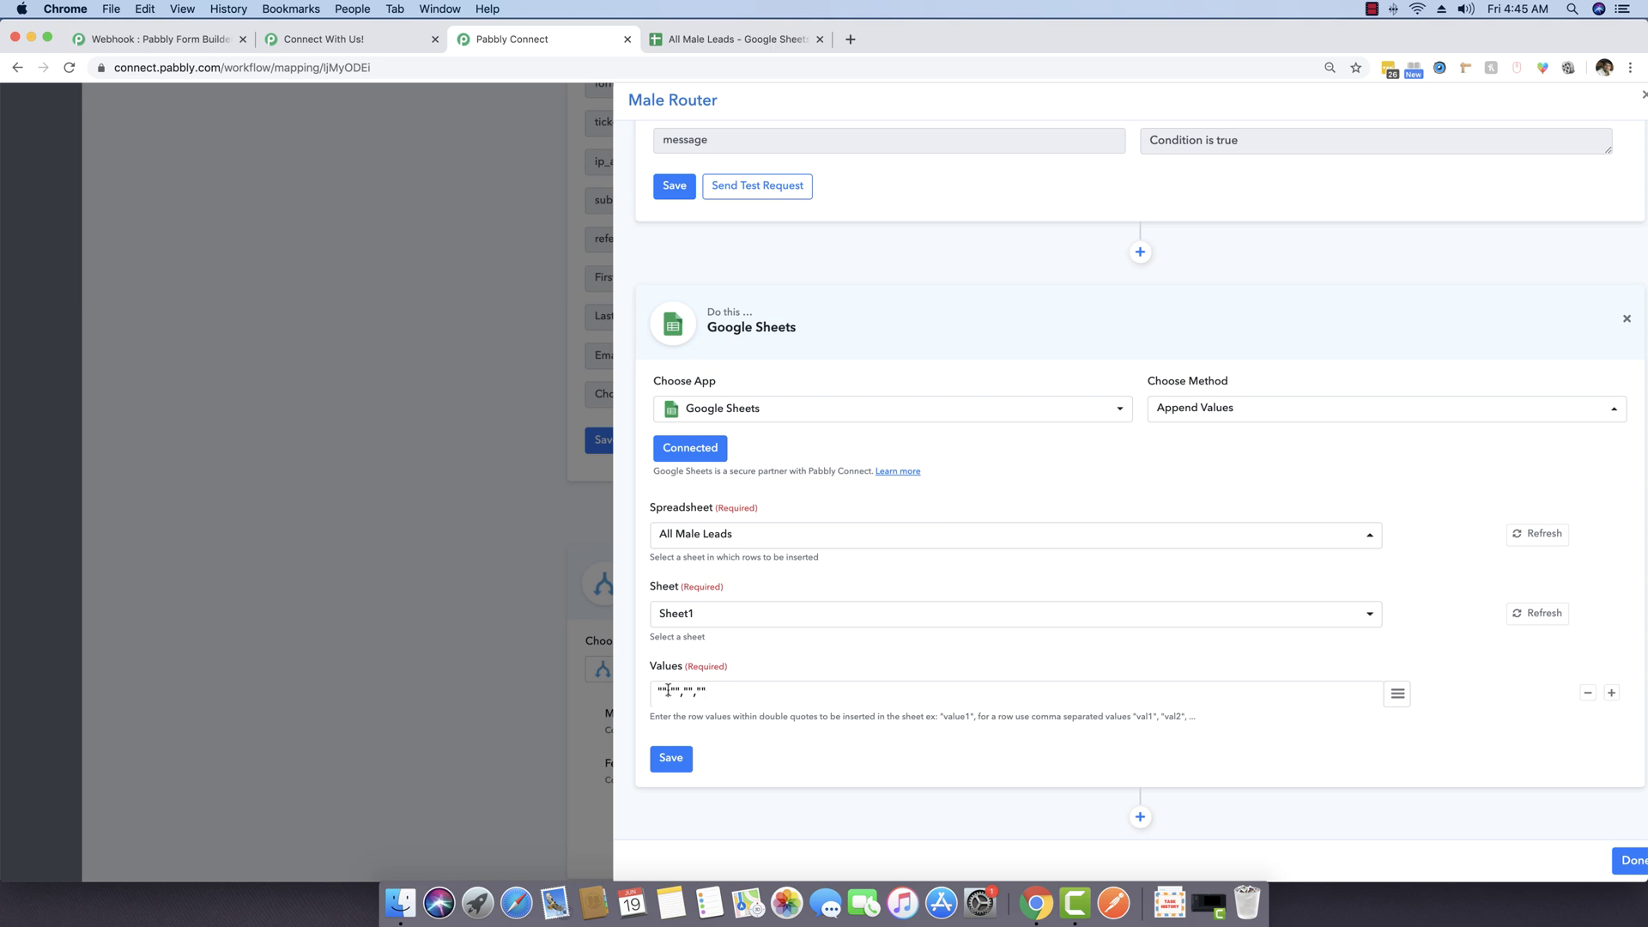
left_click(1397, 694)
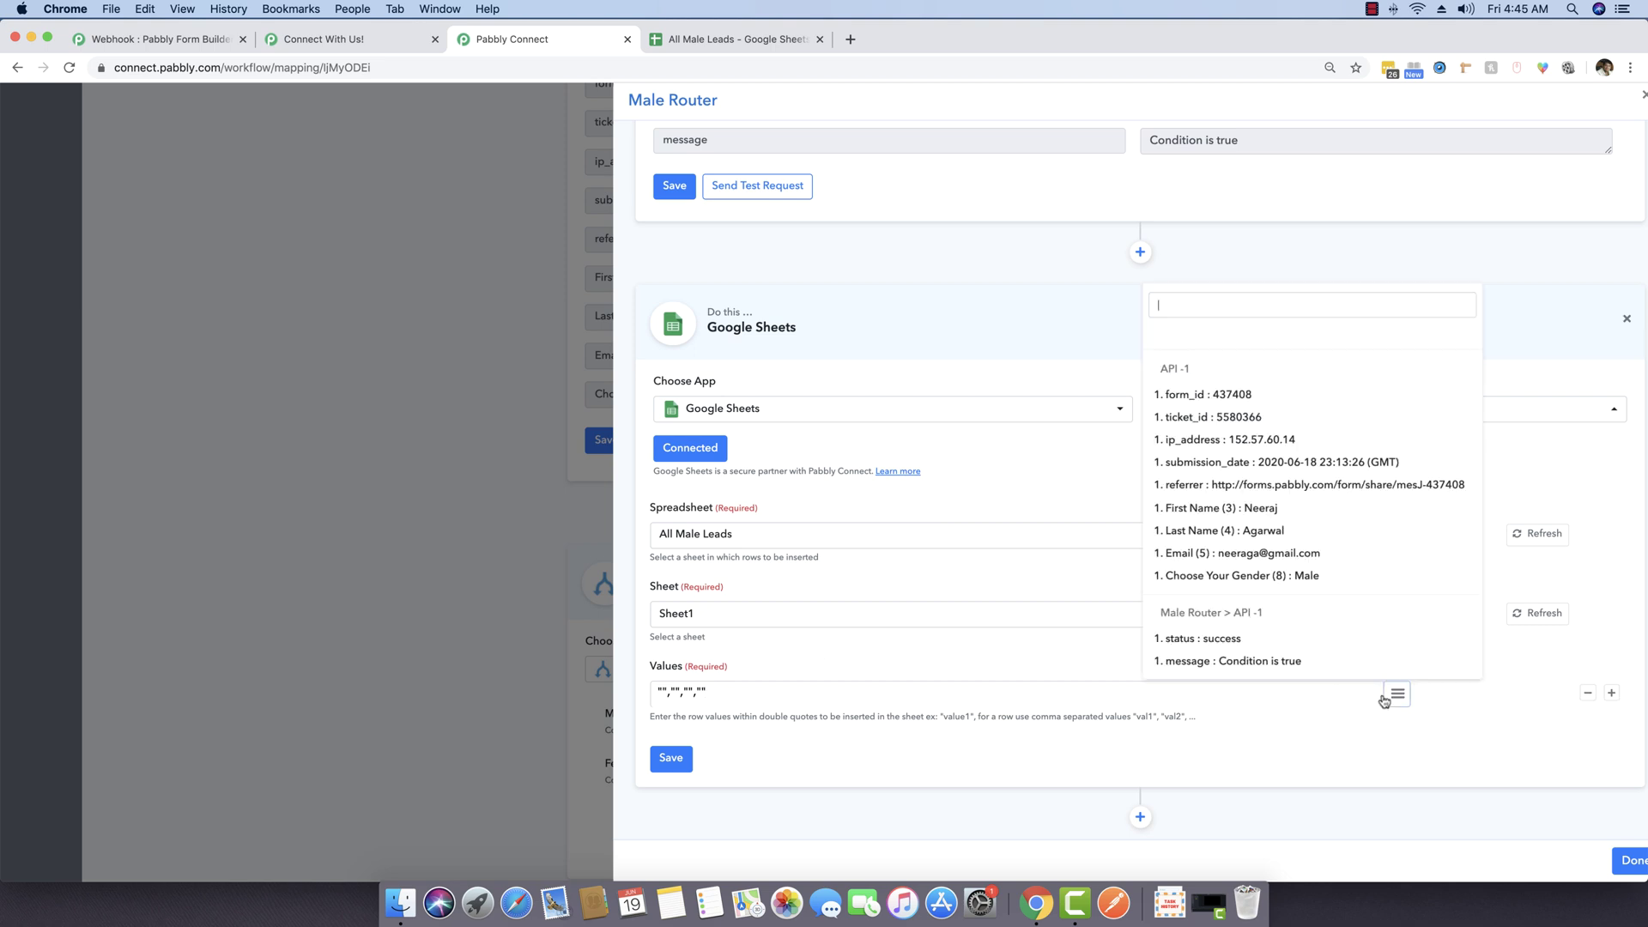
left_click(1278, 512)
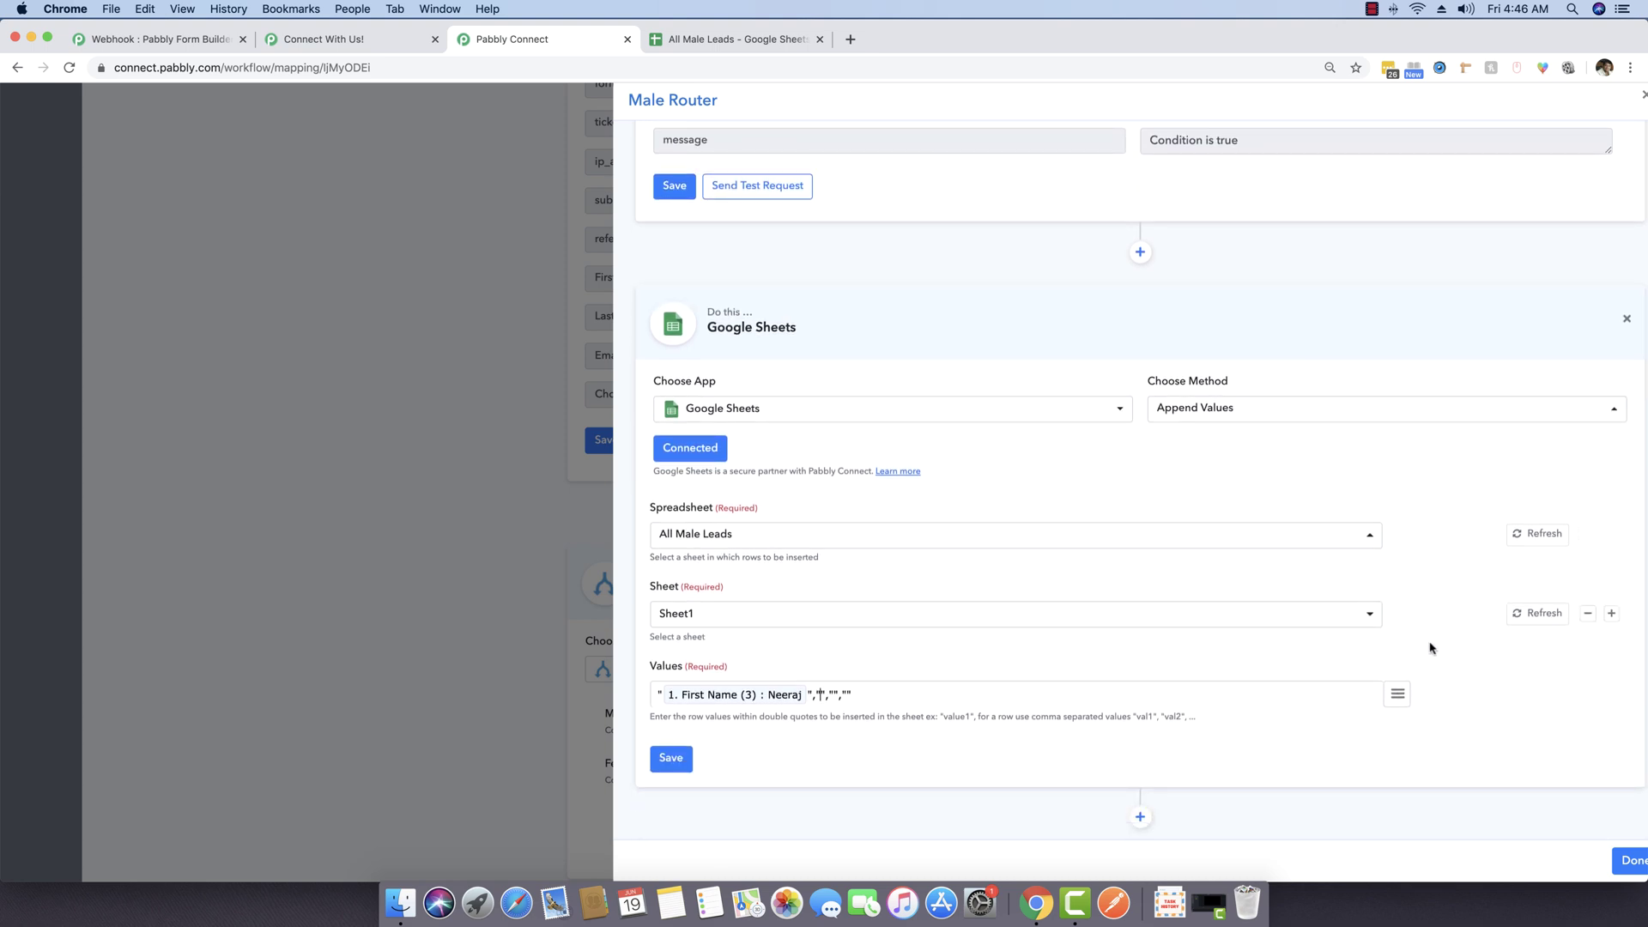
left_click(1397, 694)
left_click(1212, 536)
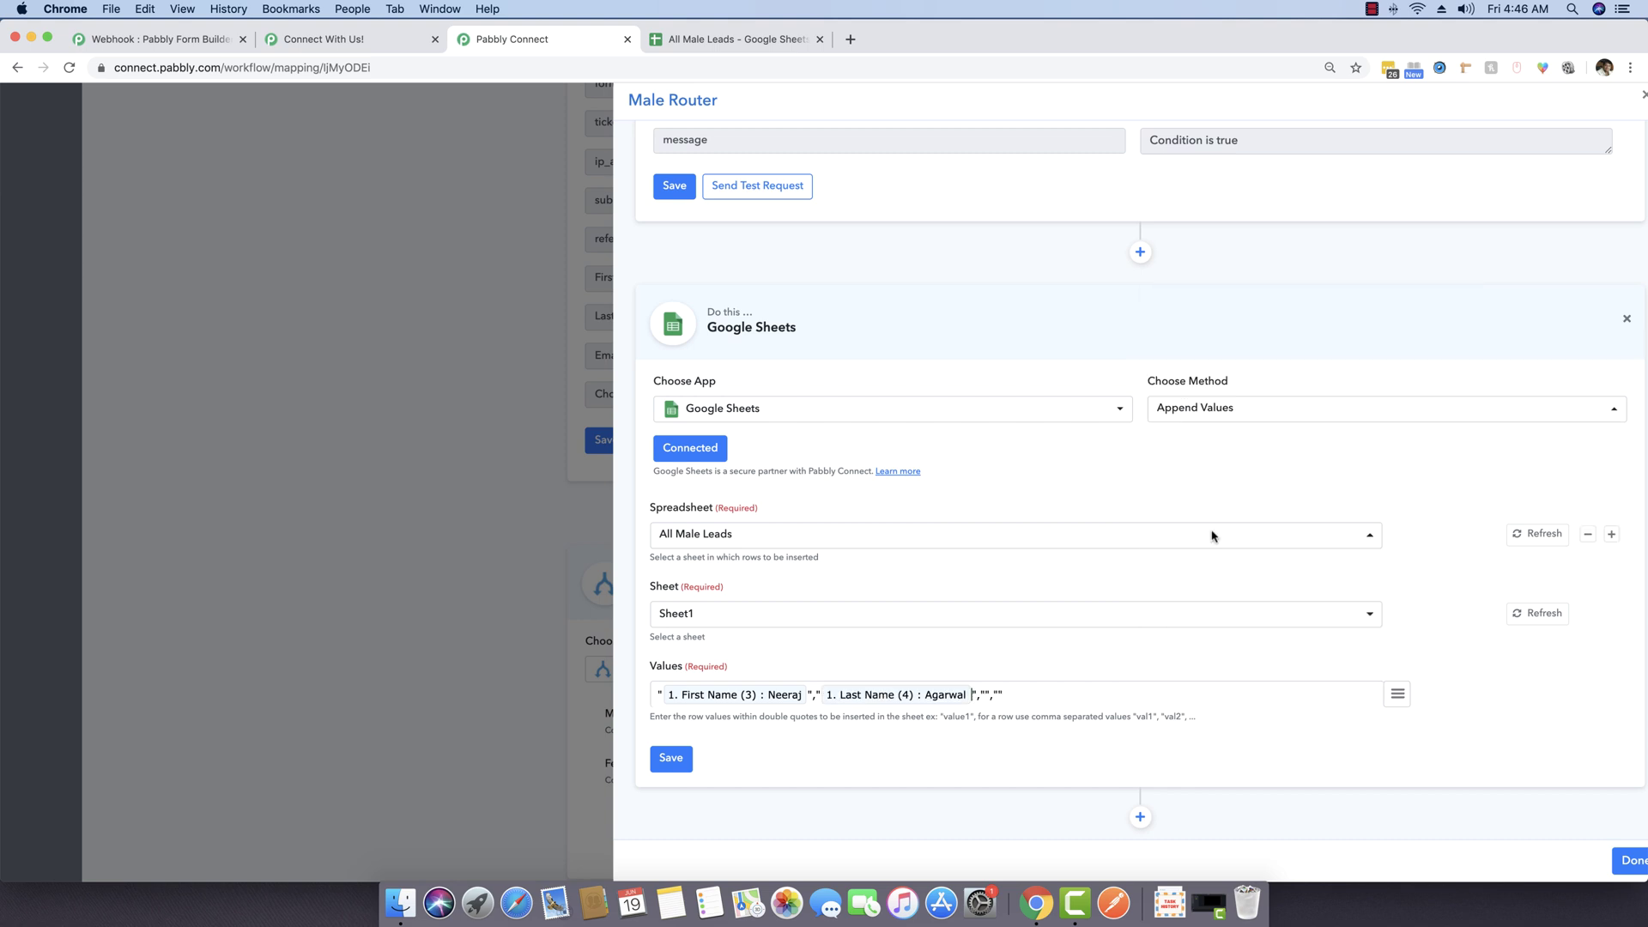
left_click(1397, 695)
left_click(1269, 557)
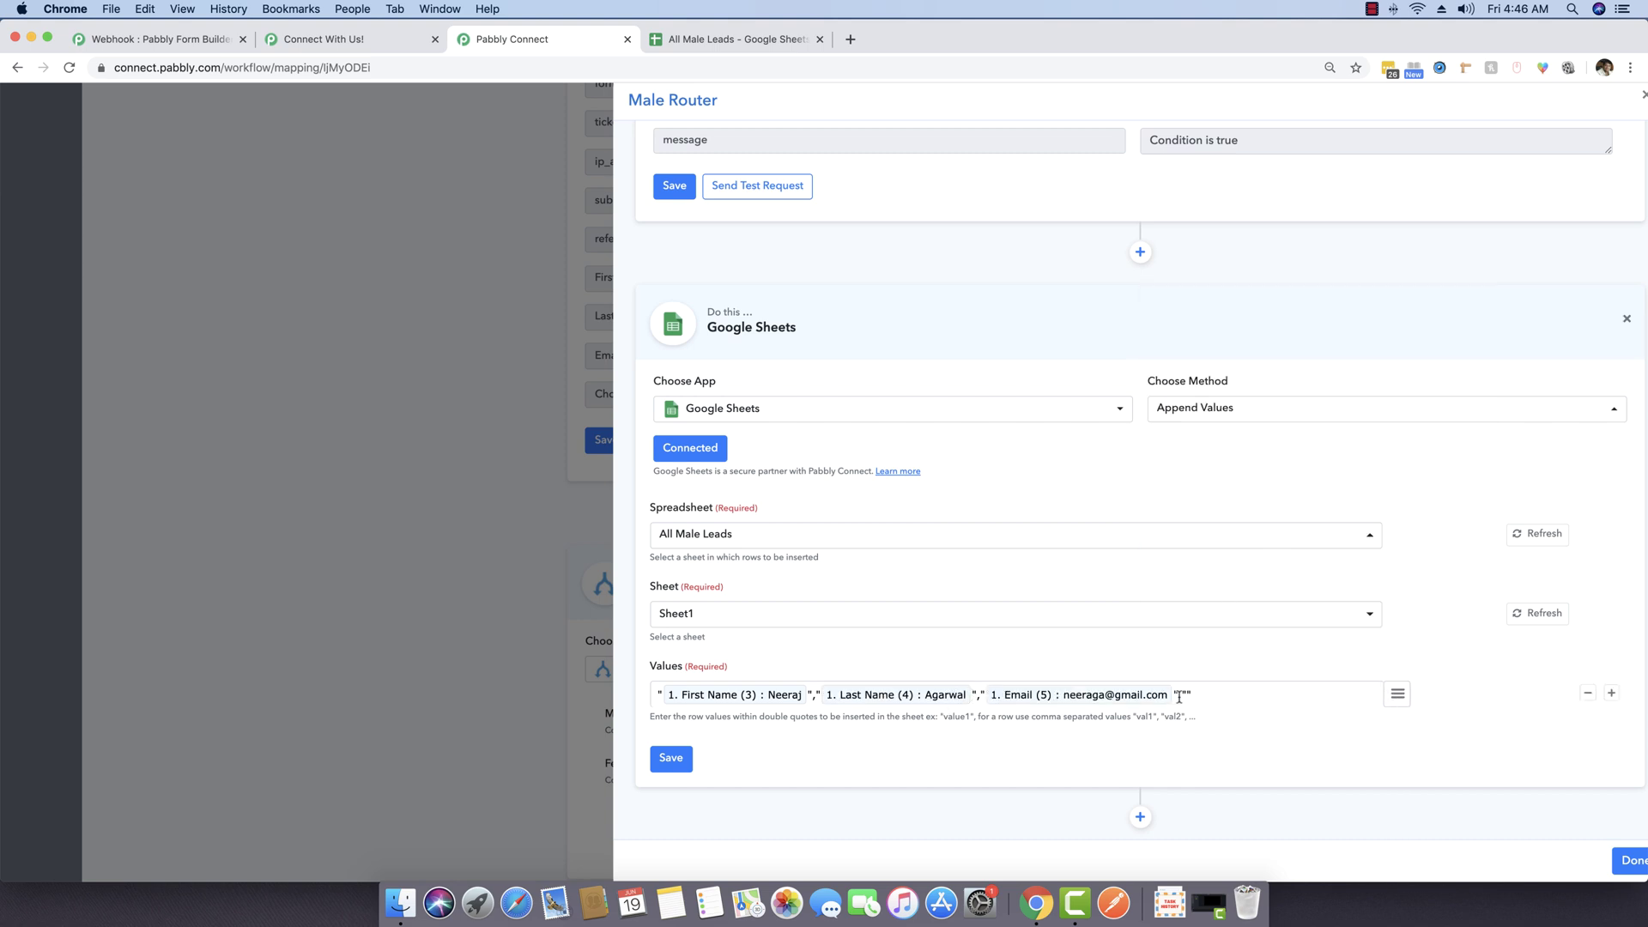
left_click(1397, 694)
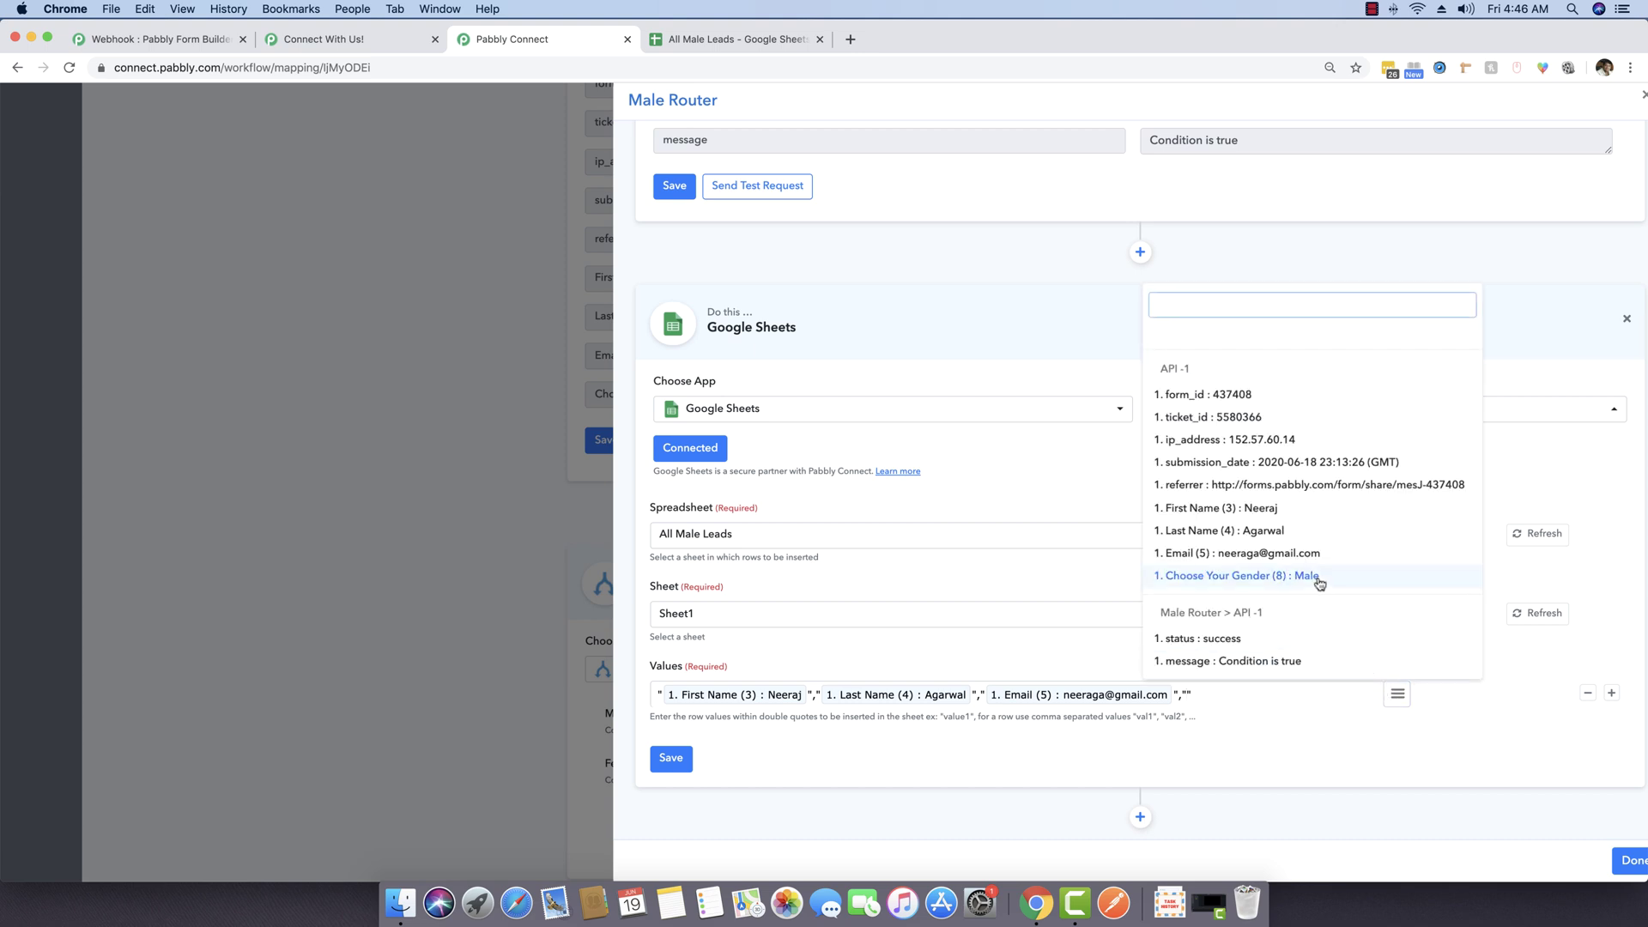
left_click(1317, 580)
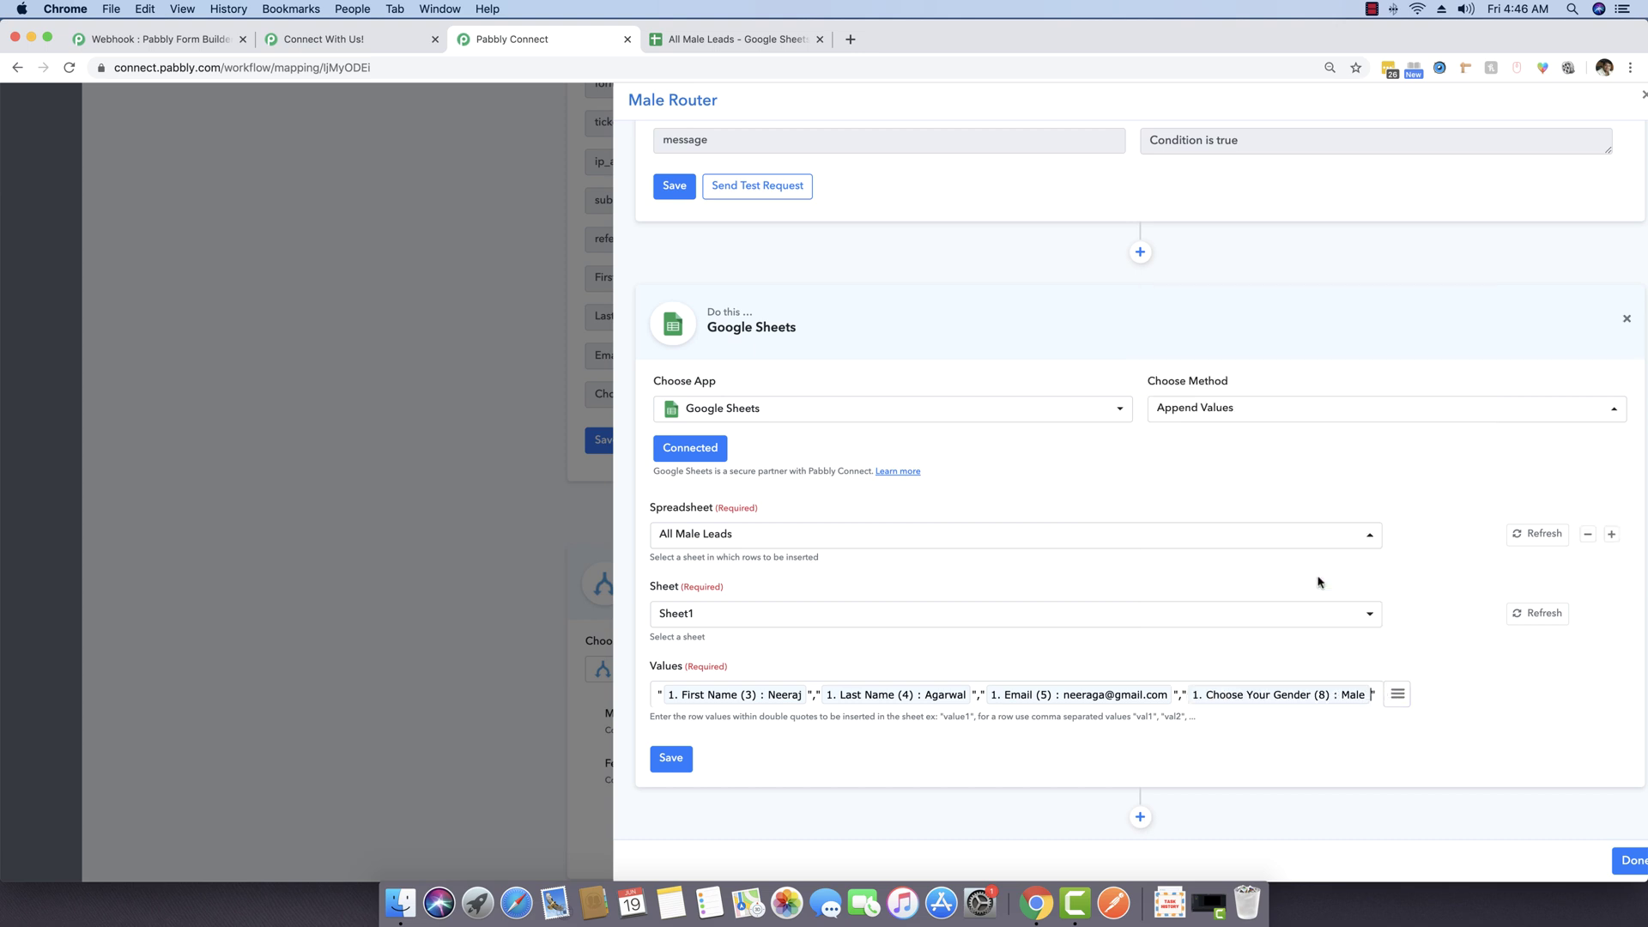
Step: Save the step, send a test row to All Male Leads, save again, and close the Male Router
left_click(684, 759)
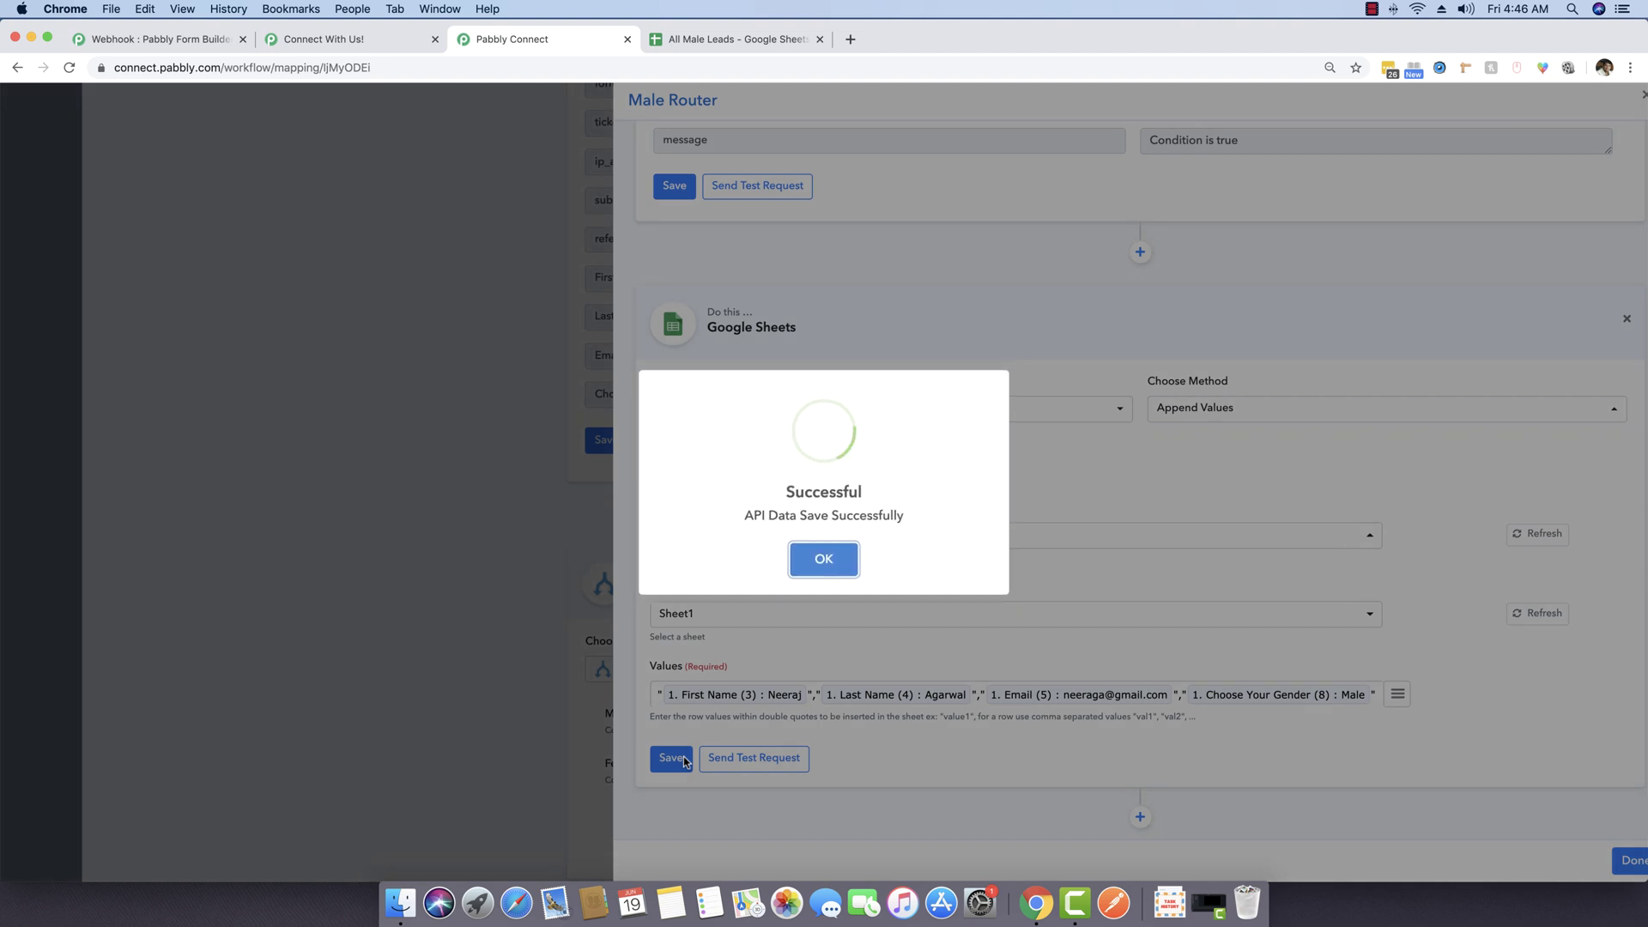
left_click(820, 561)
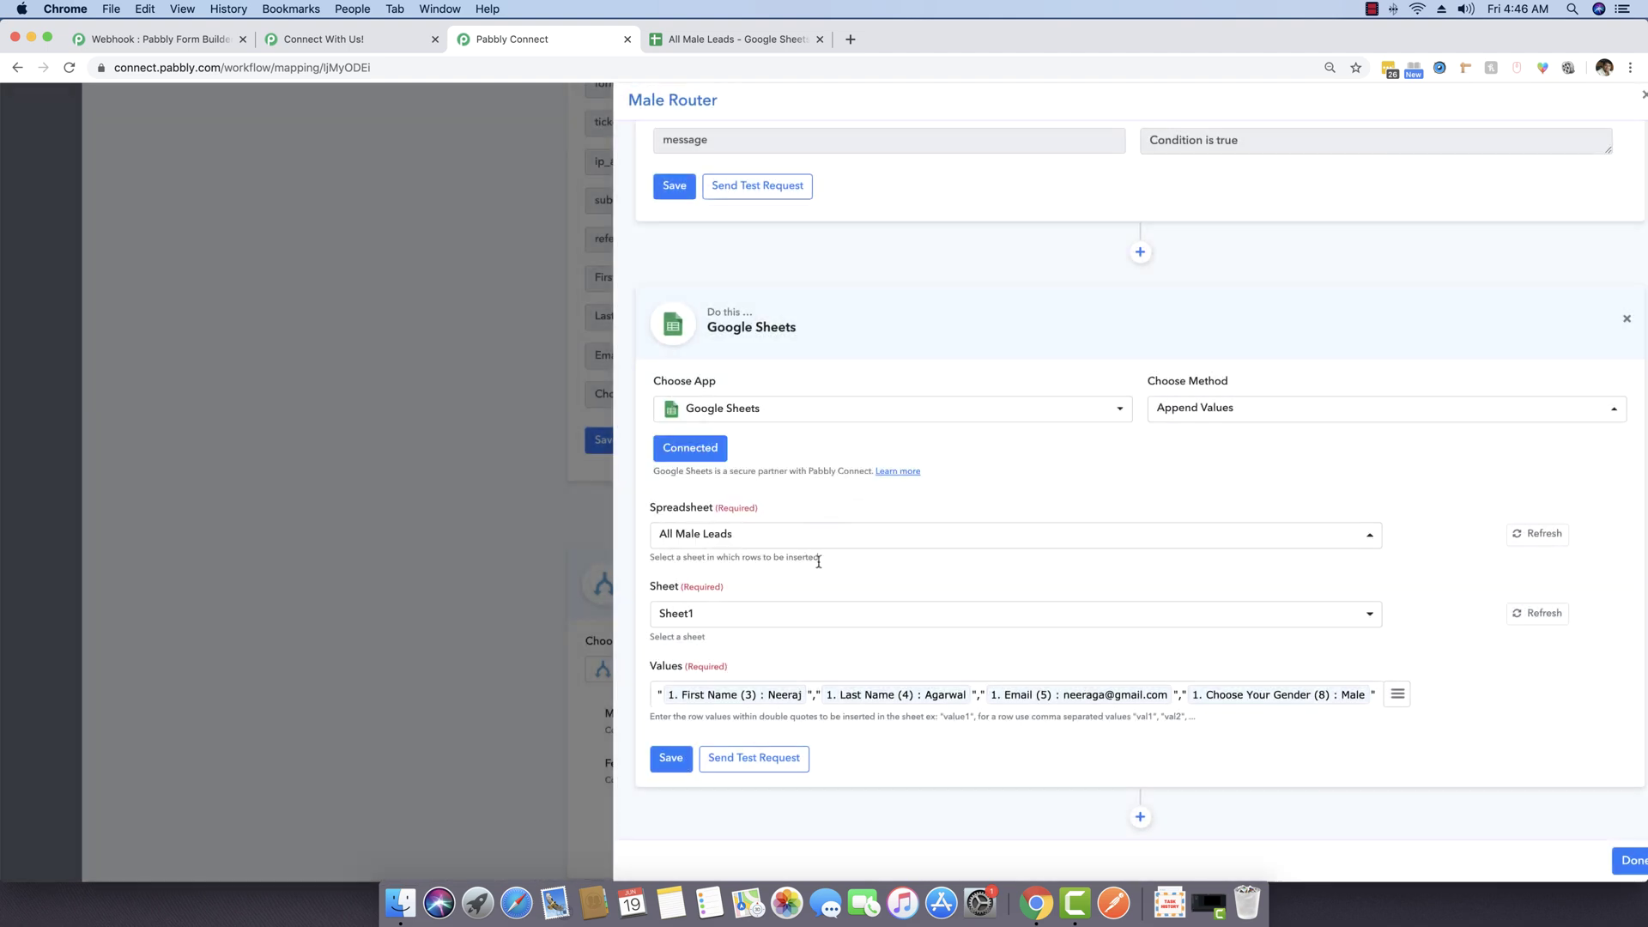
left_click(780, 759)
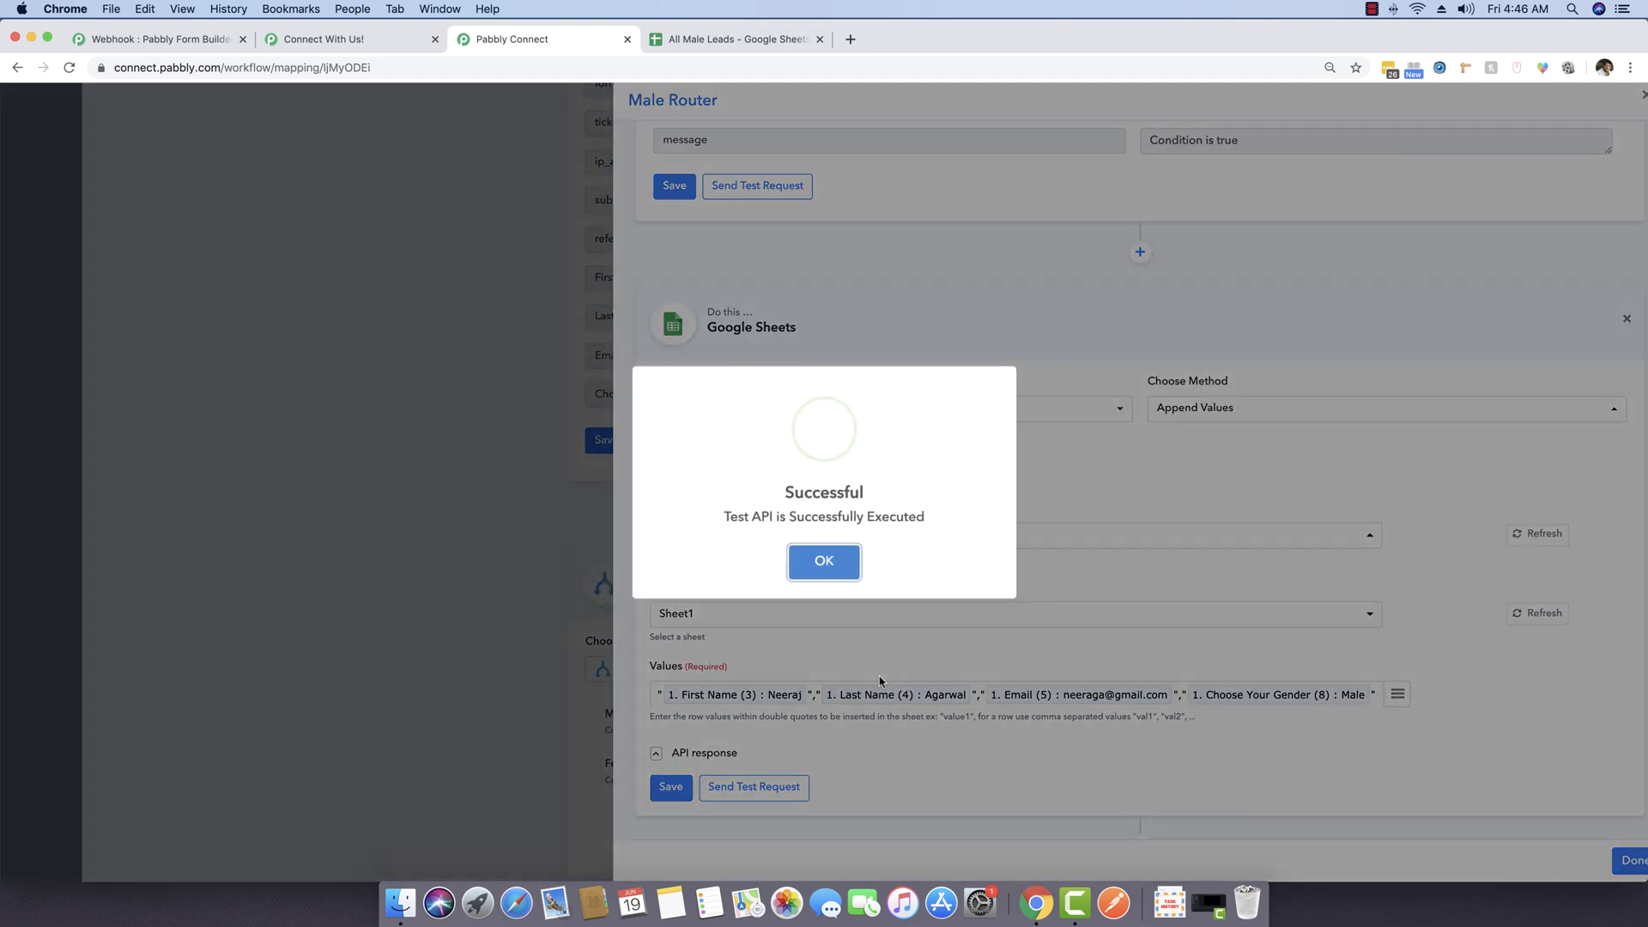
left_click(824, 560)
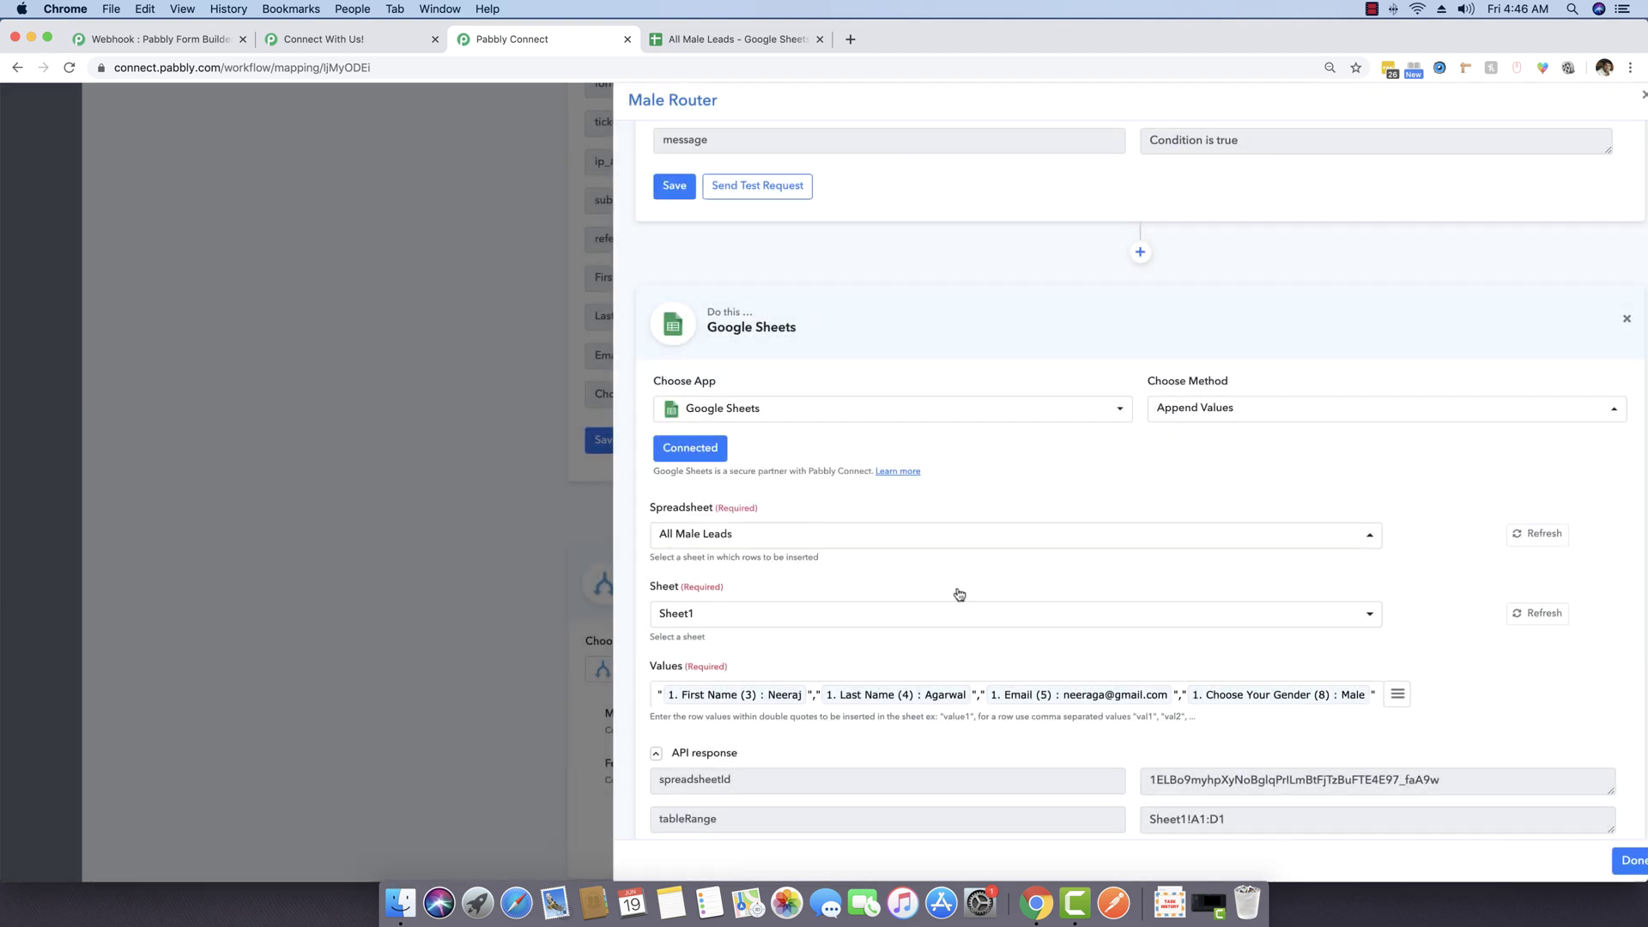
scroll(956, 593, "down", 4)
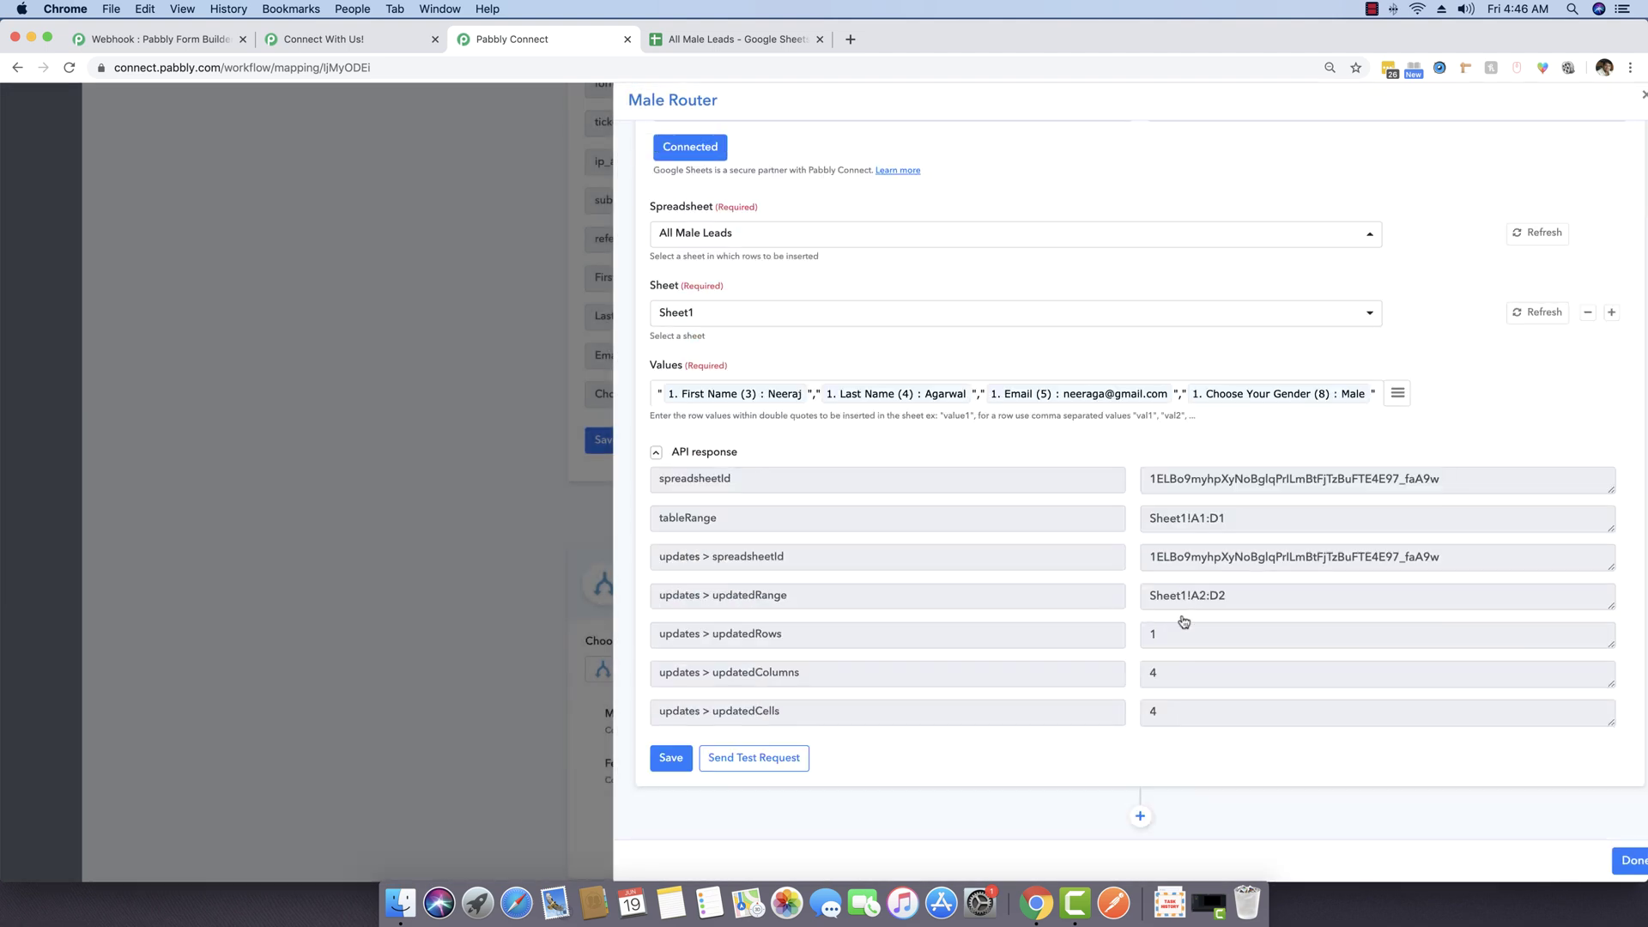
left_click(679, 759)
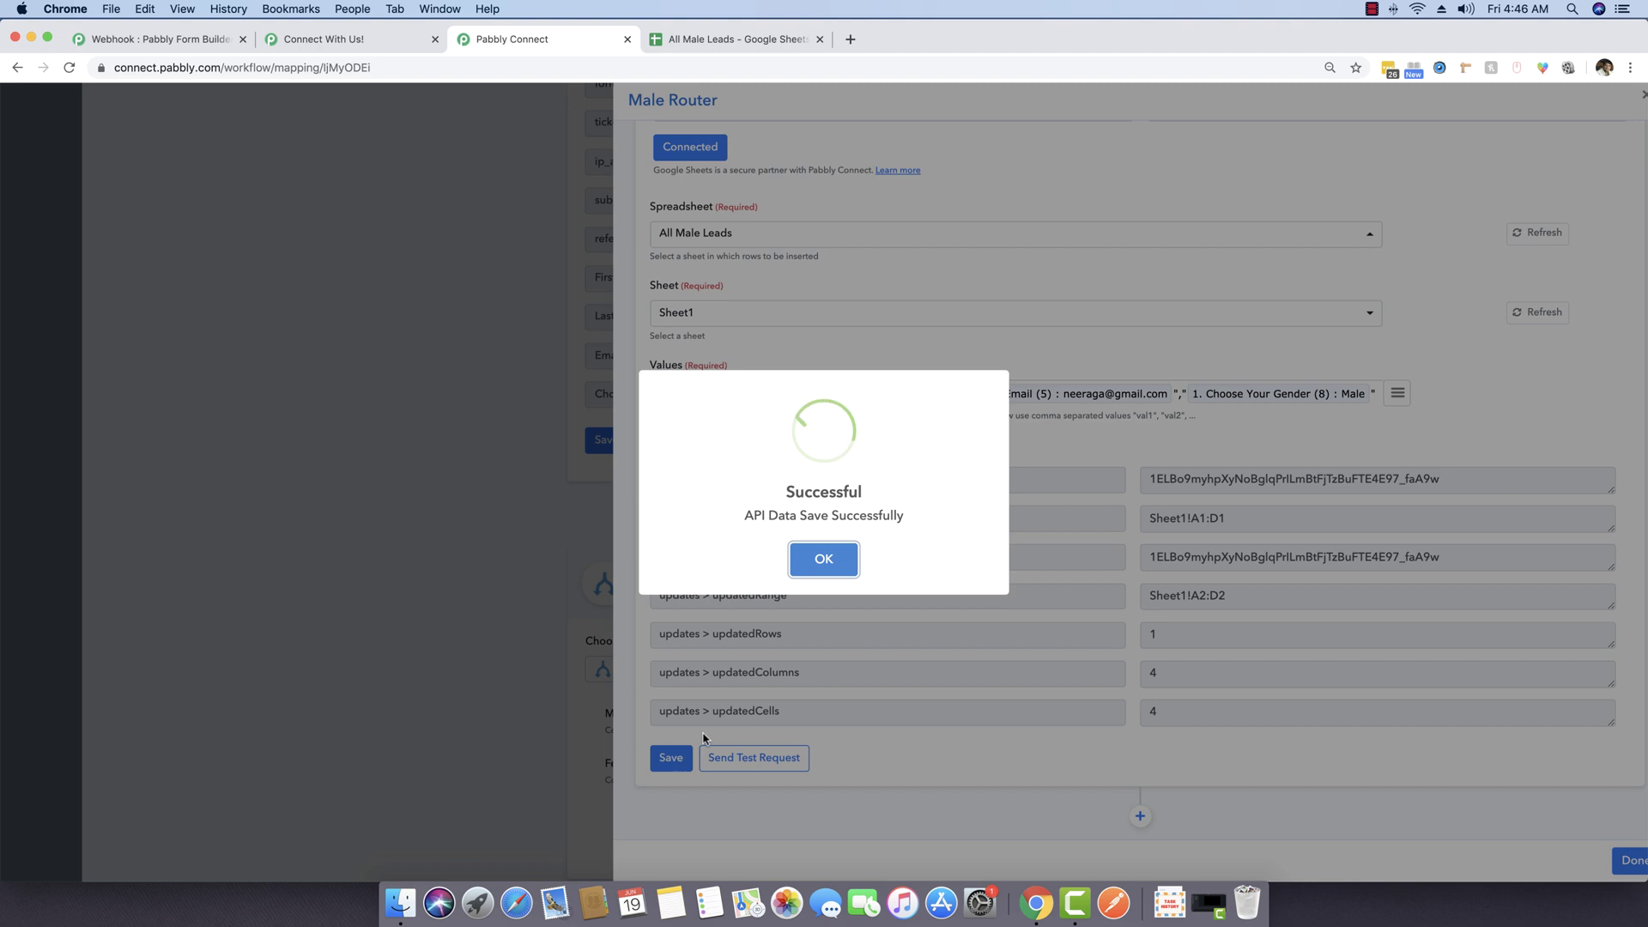
left_click(822, 563)
left_click(1635, 861)
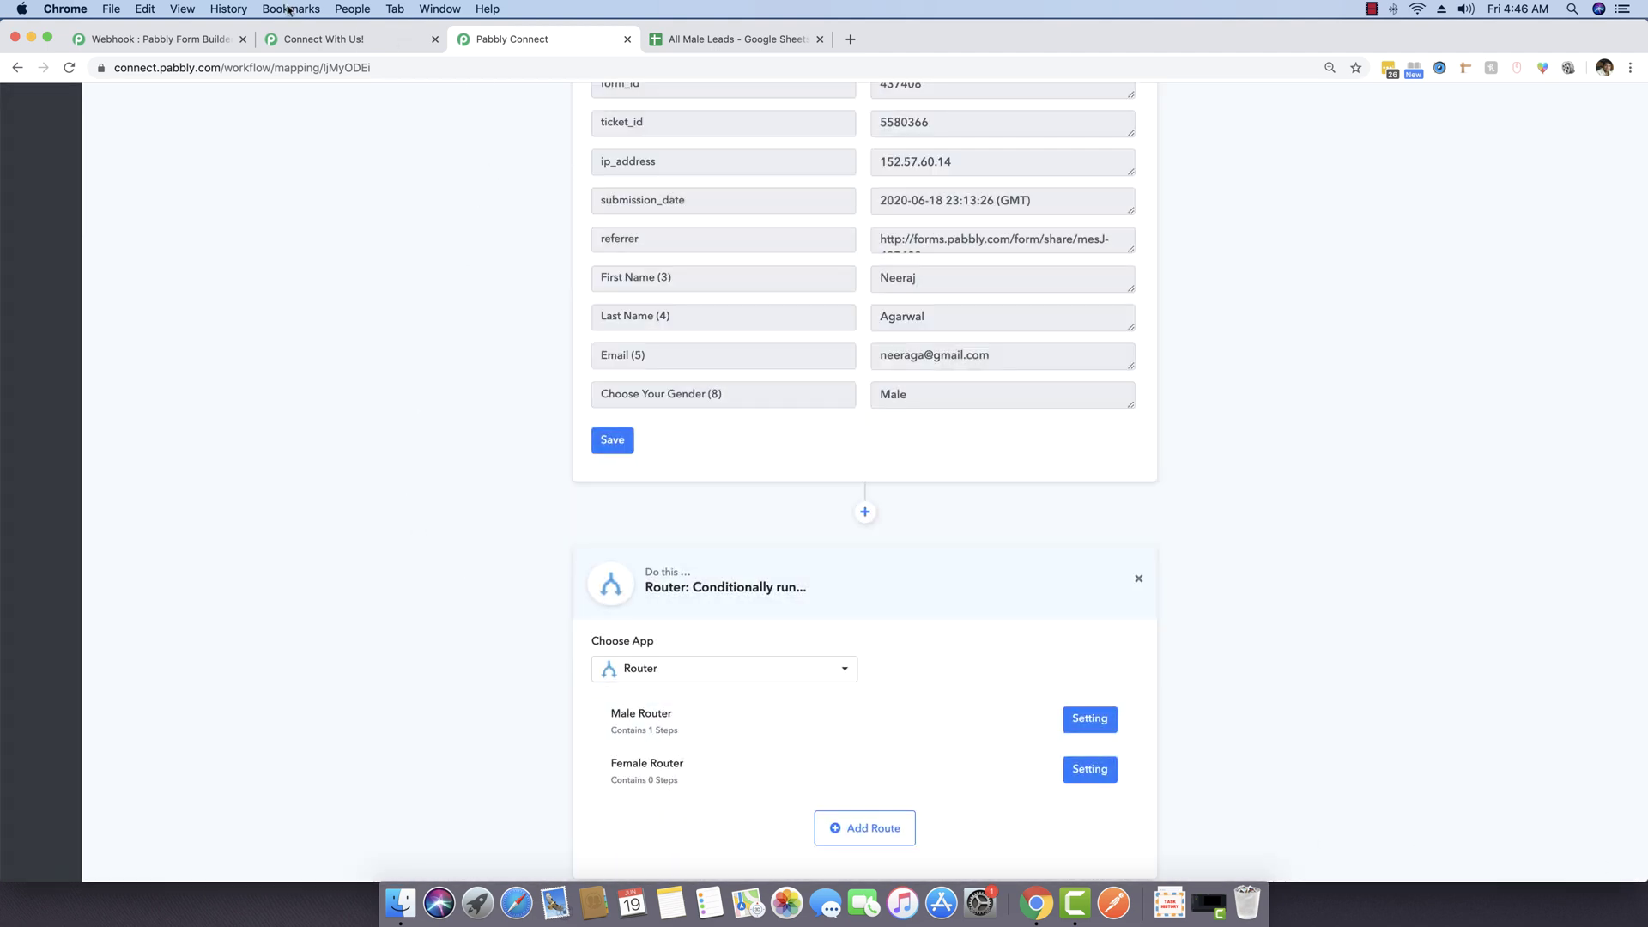
Step: Widen column C of All Male Leads so the test row's full email shows
left_click(747, 40)
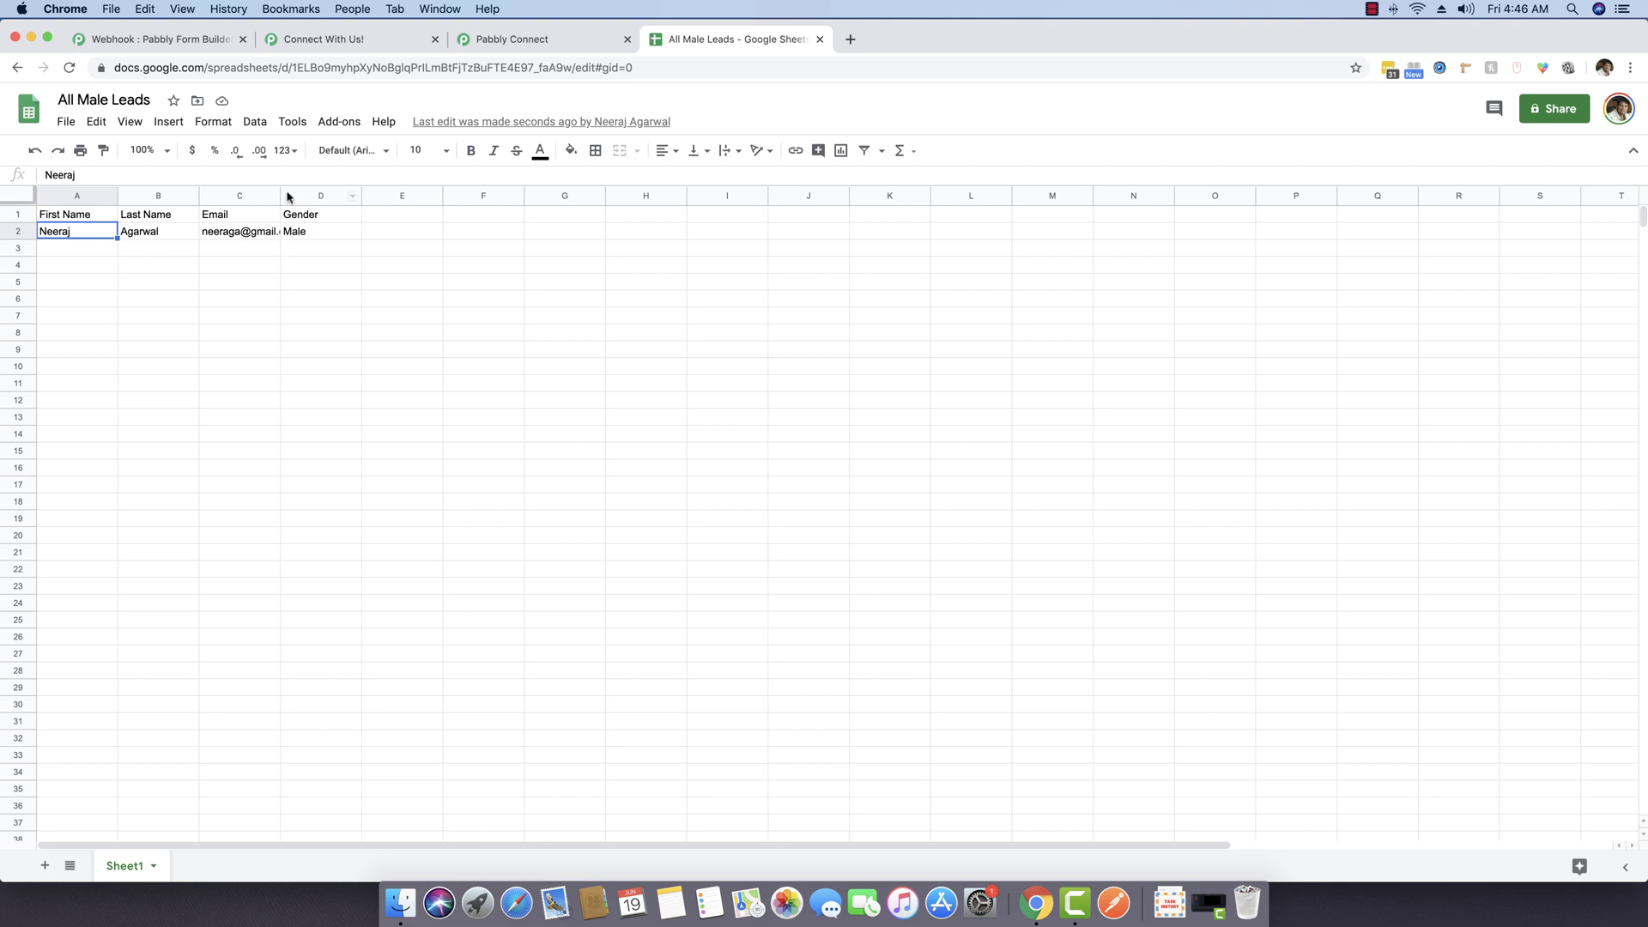
left_click_drag(281, 196, 315, 195)
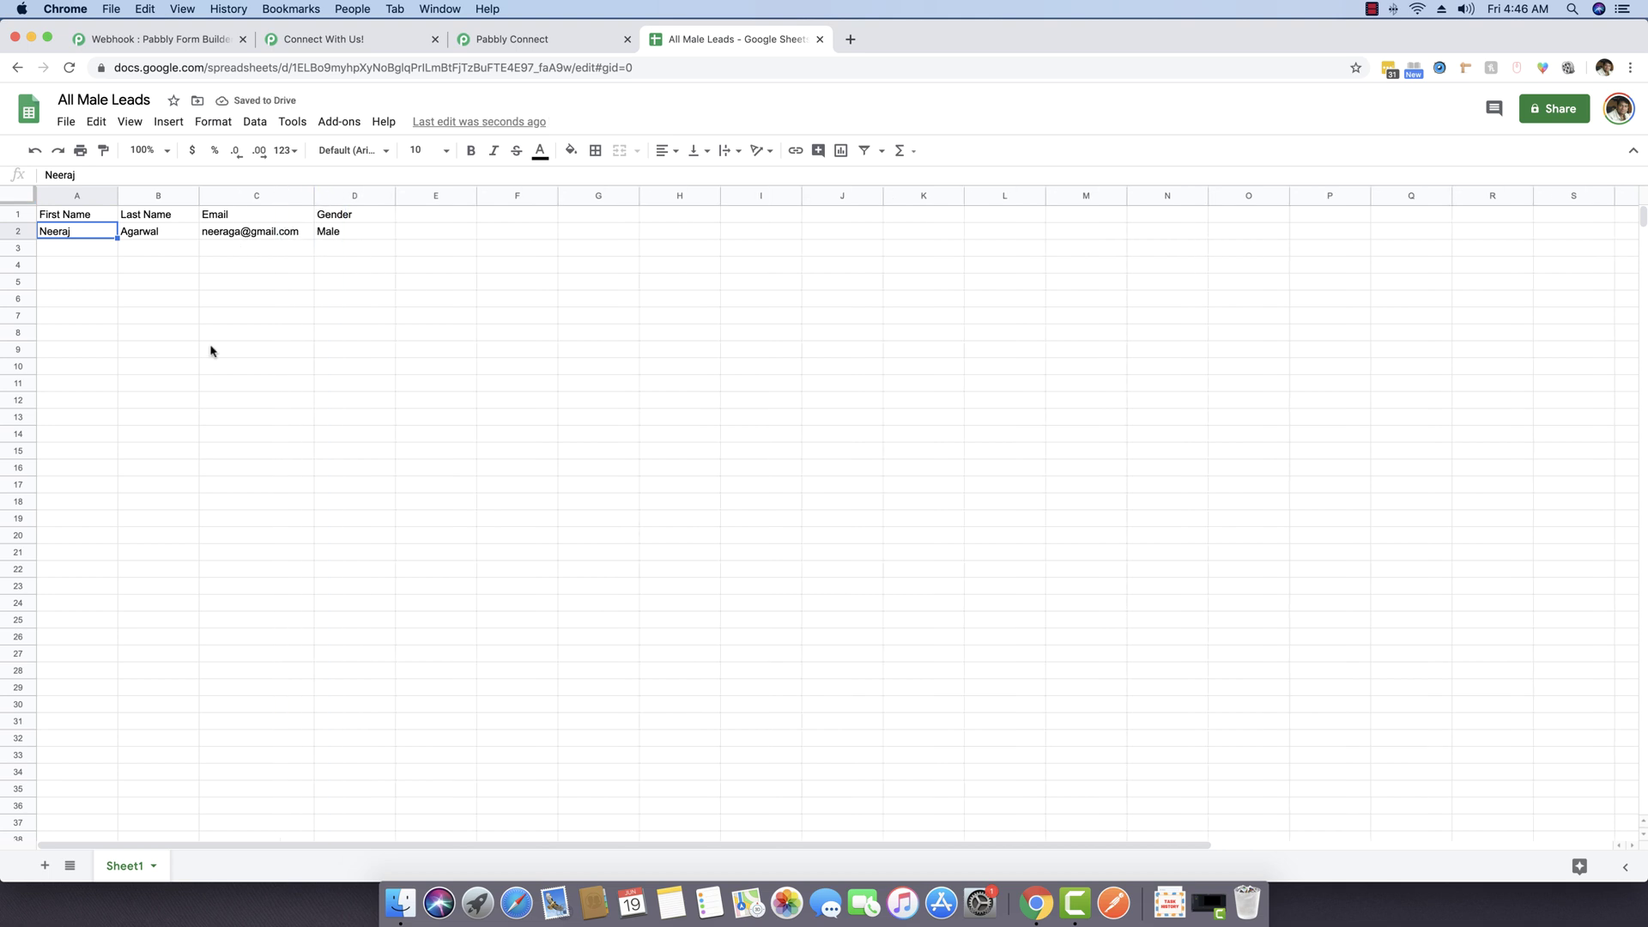
left_click(567, 40)
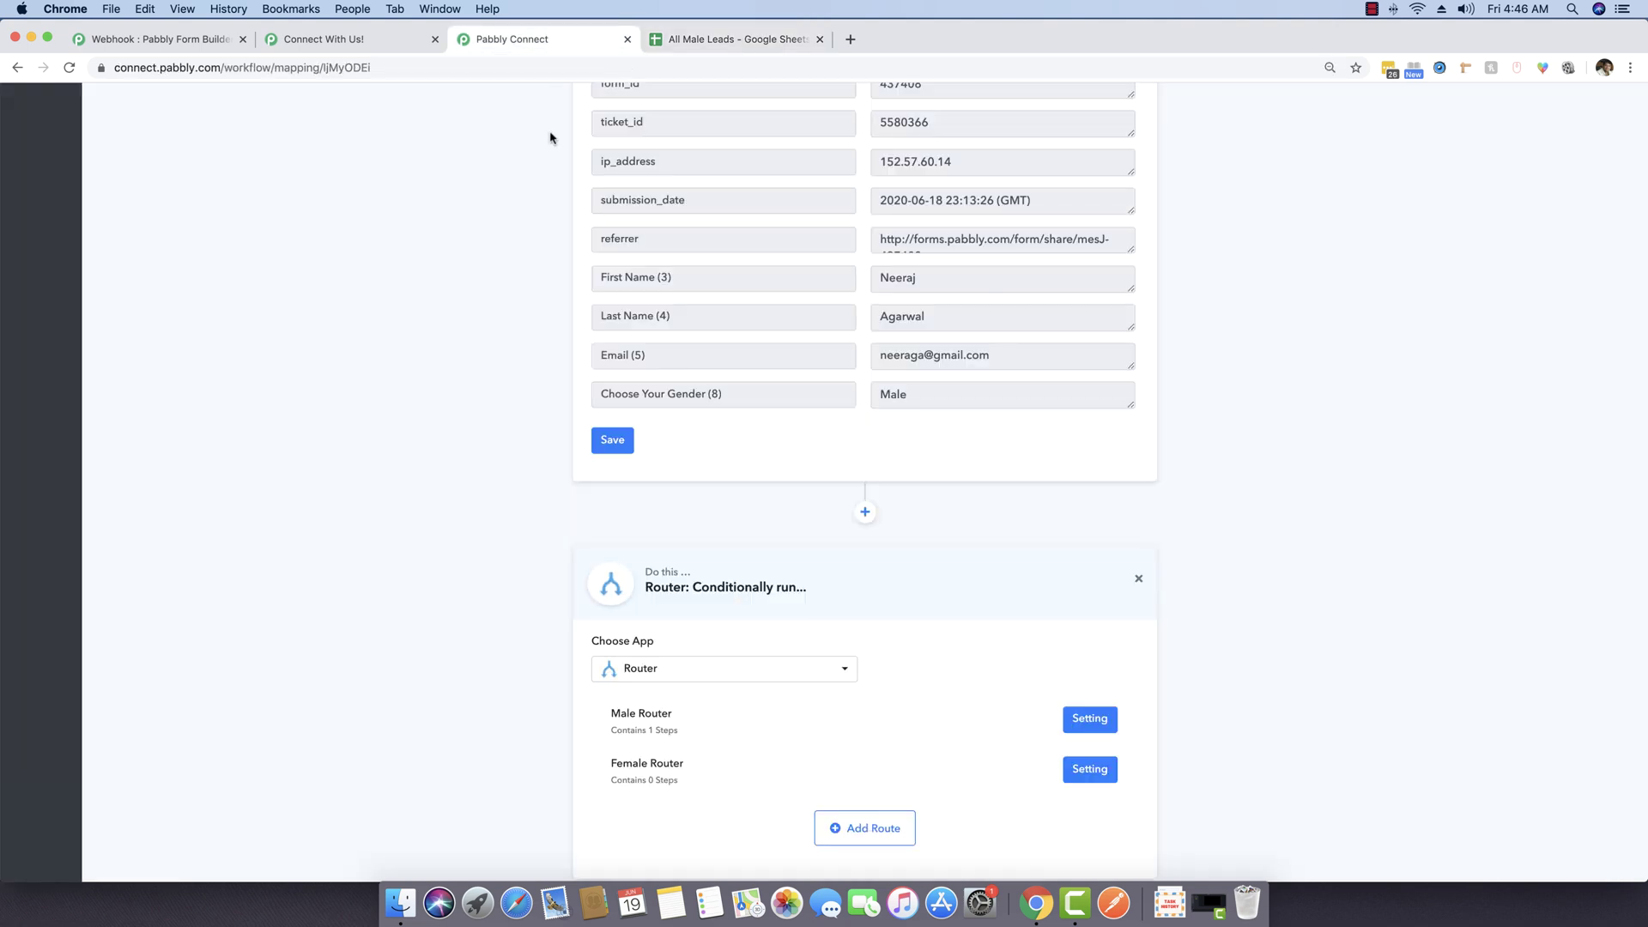
scroll(515, 502, "down", 2)
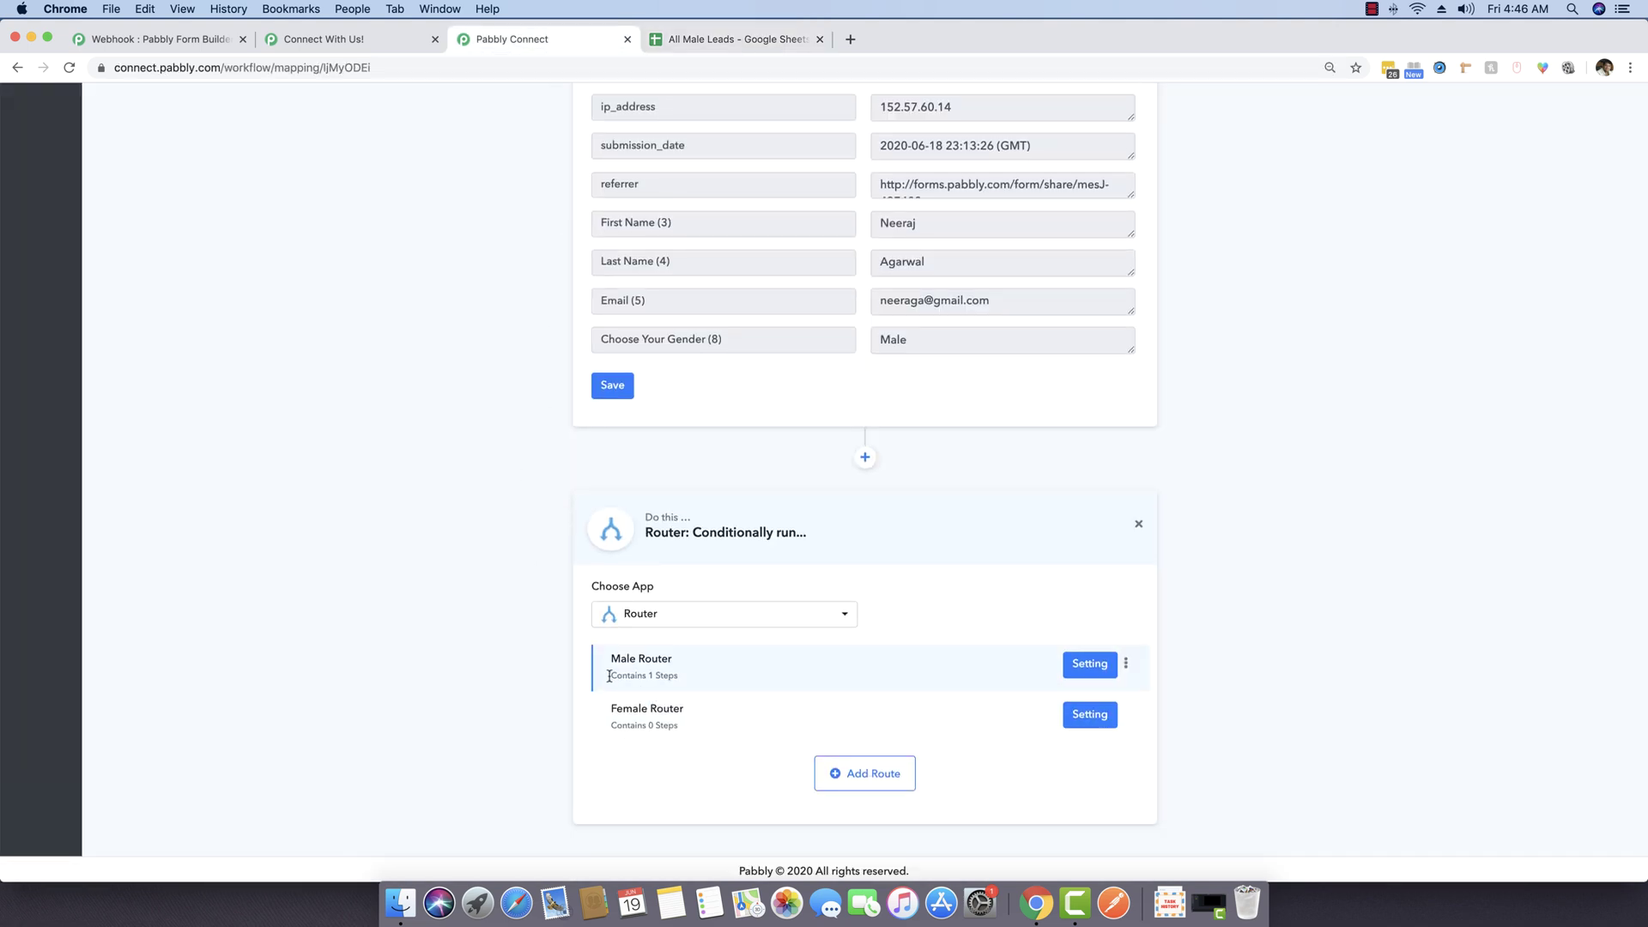
left_click_drag(610, 676, 685, 678)
left_click(395, 701)
Step: Open the All Female Leads spreadsheet from the Google Sheets file list
left_click(687, 38)
left_click(18, 69)
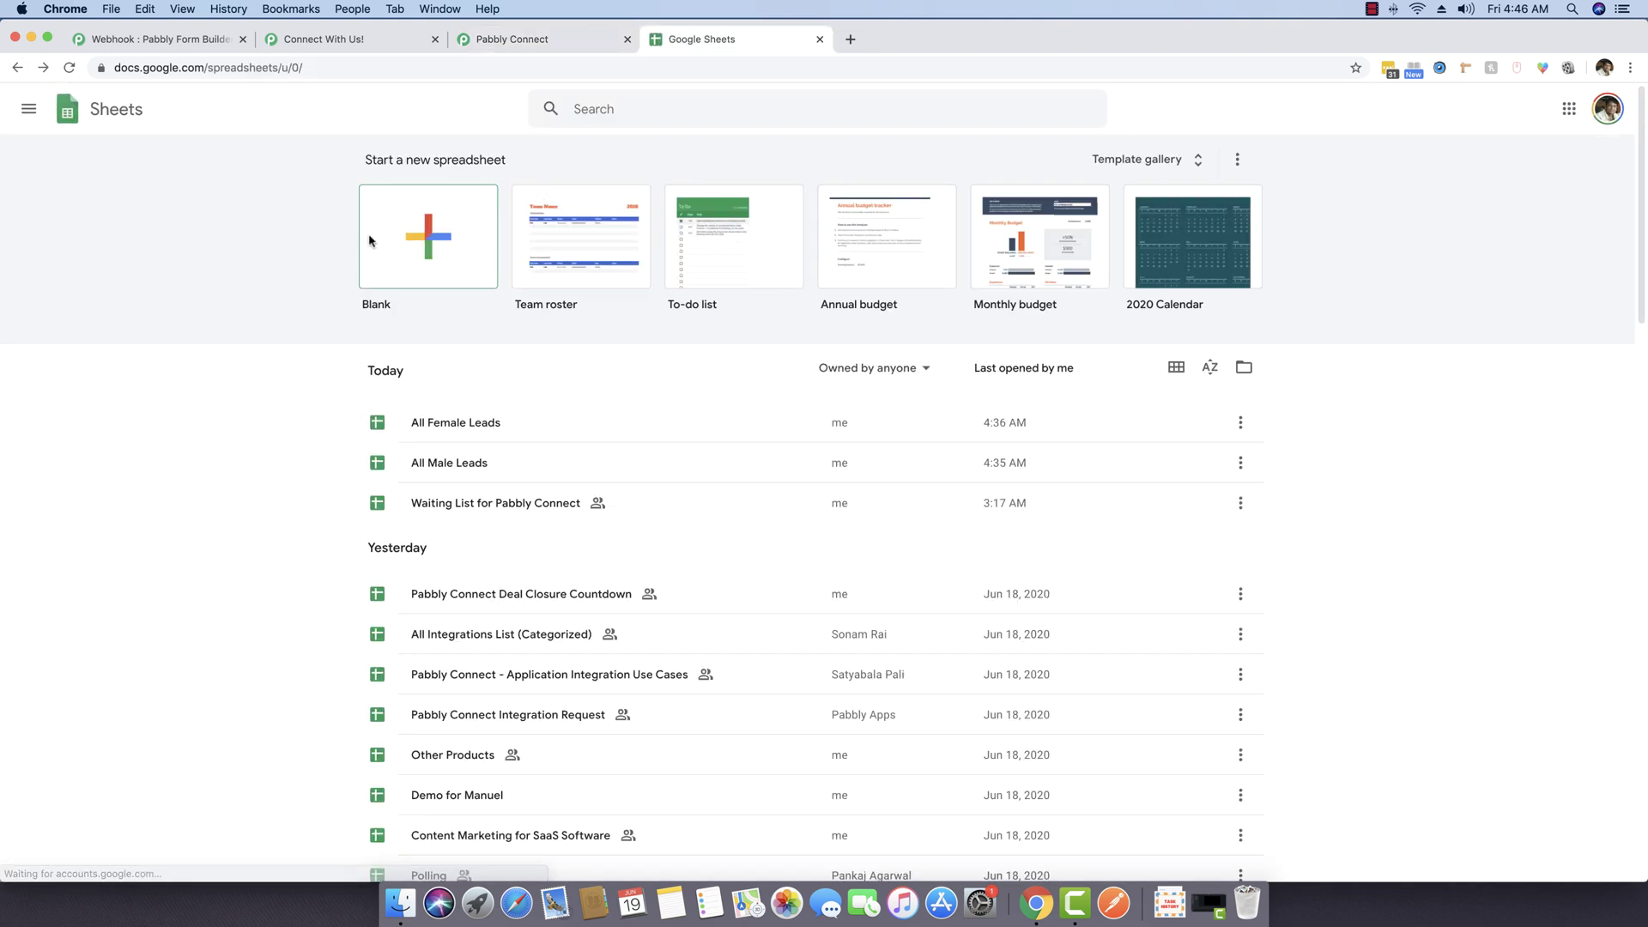
left_click(467, 423)
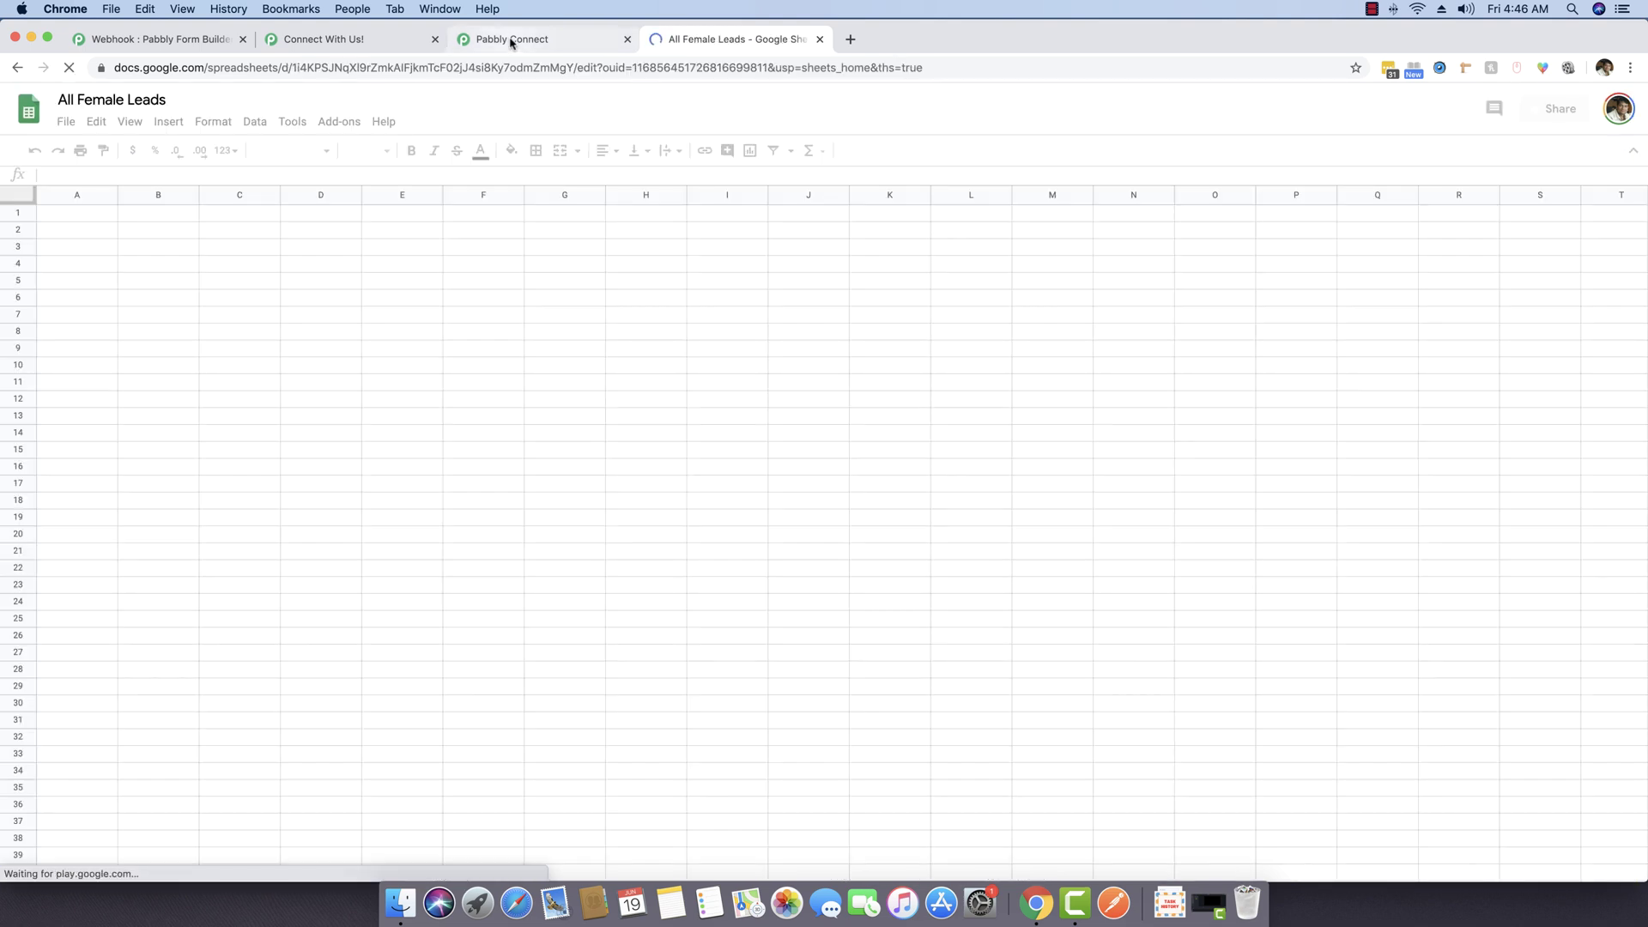
left_click(511, 40)
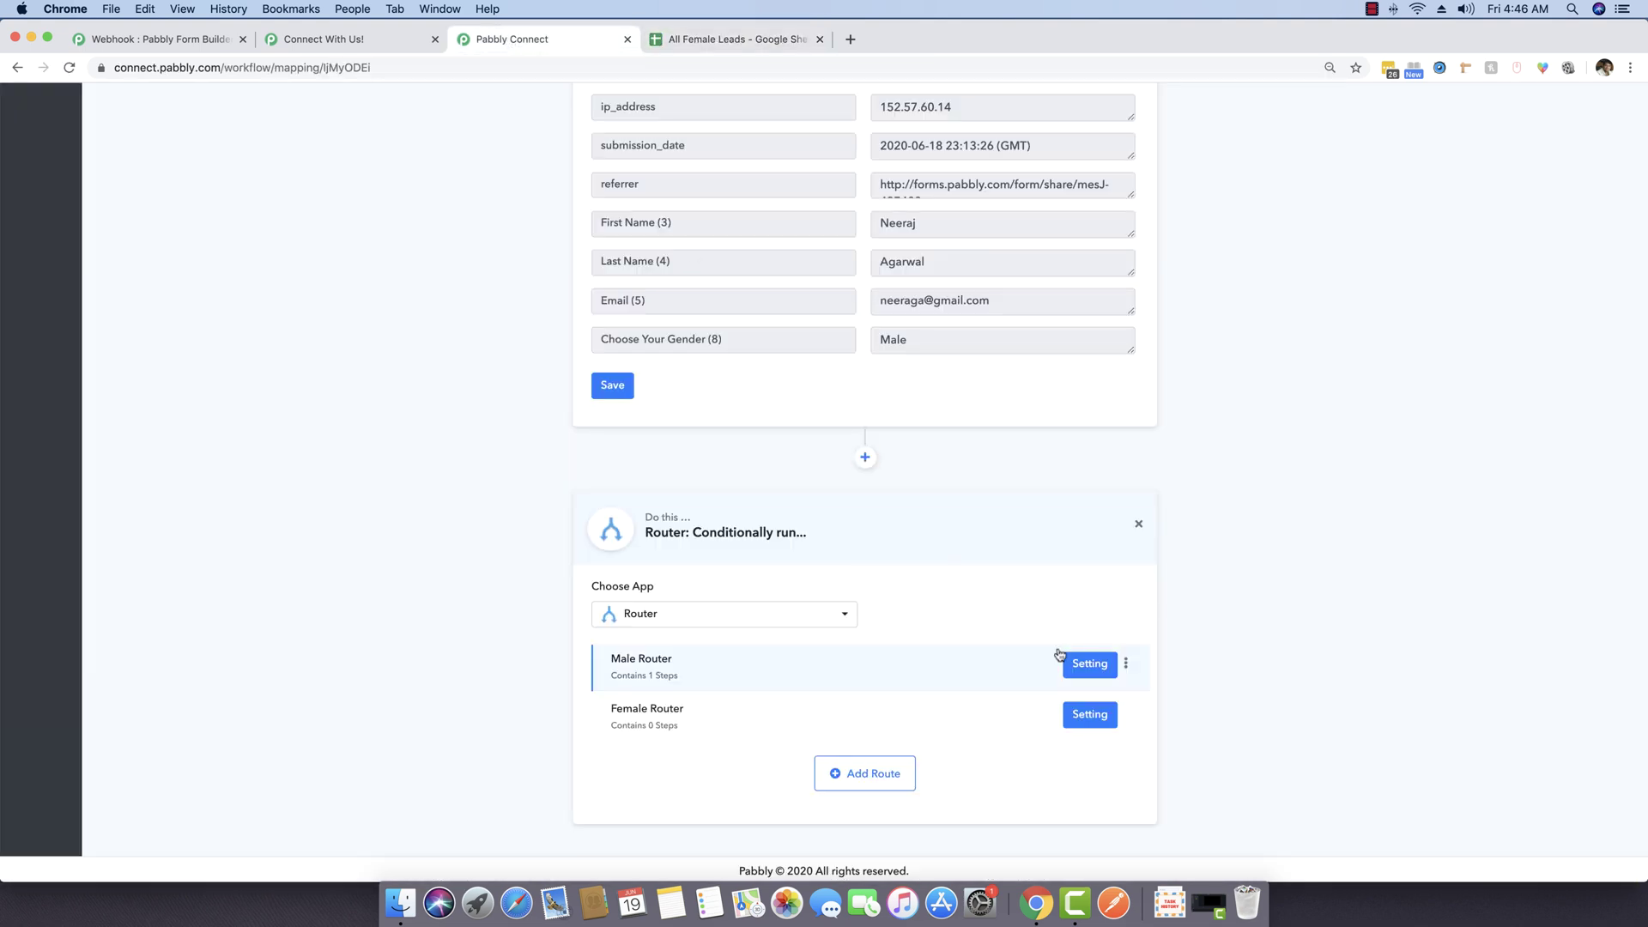
Step: Set the Female Router filter to Choose Your Gender (8) Equal To Female, save it, and send a test request
left_click(1087, 709)
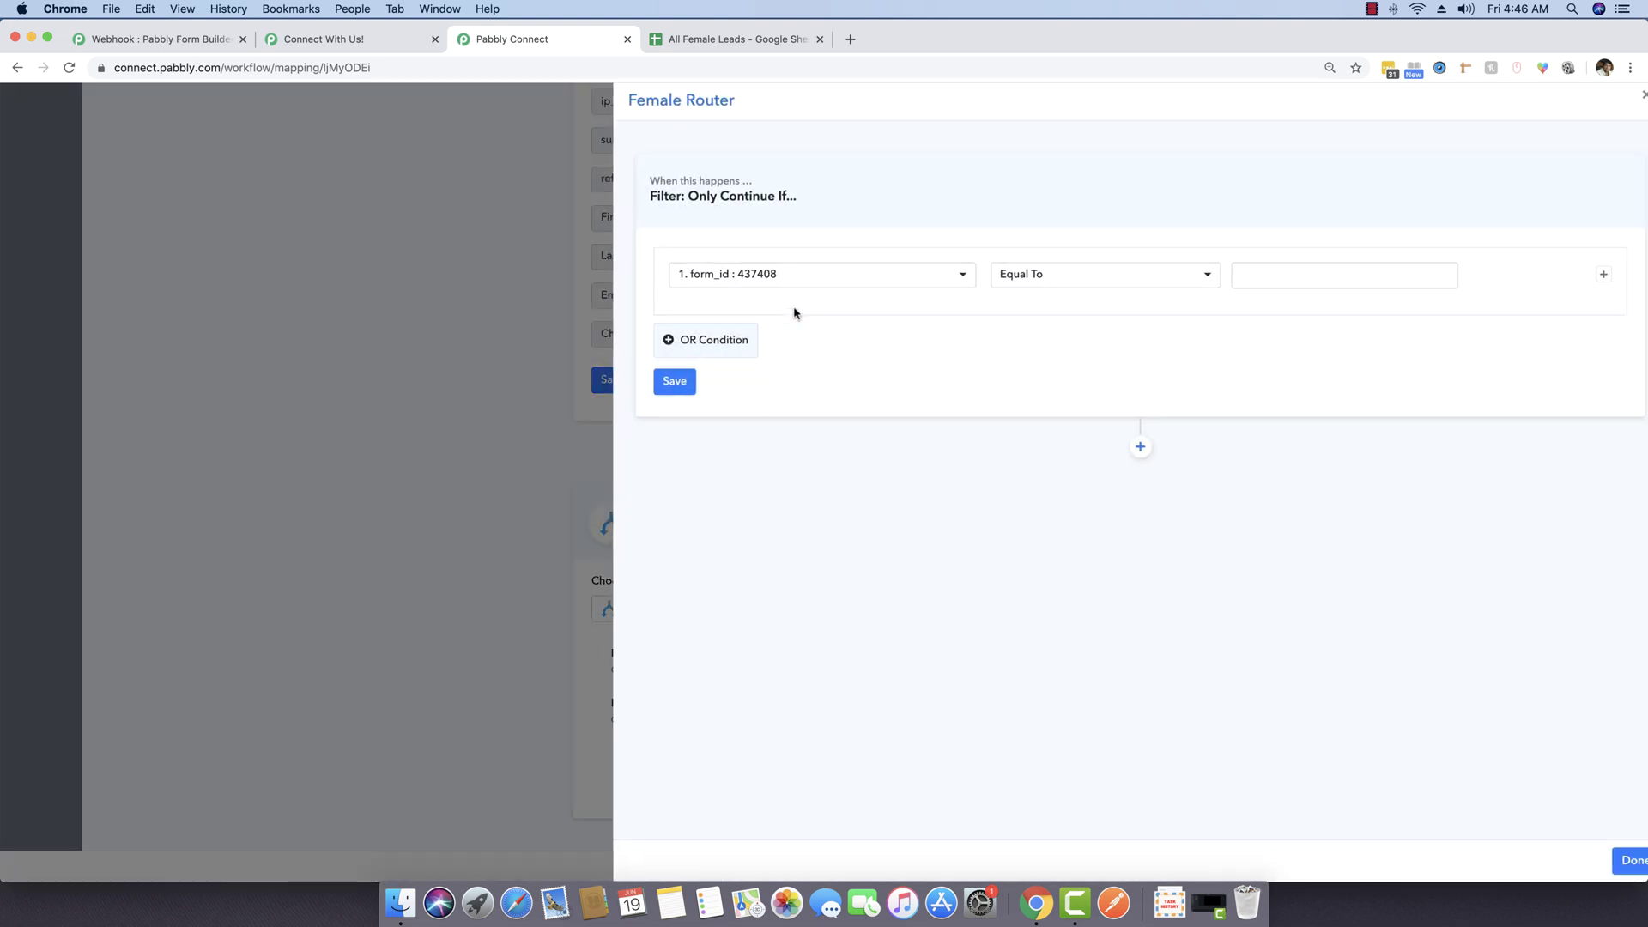
left_click(785, 282)
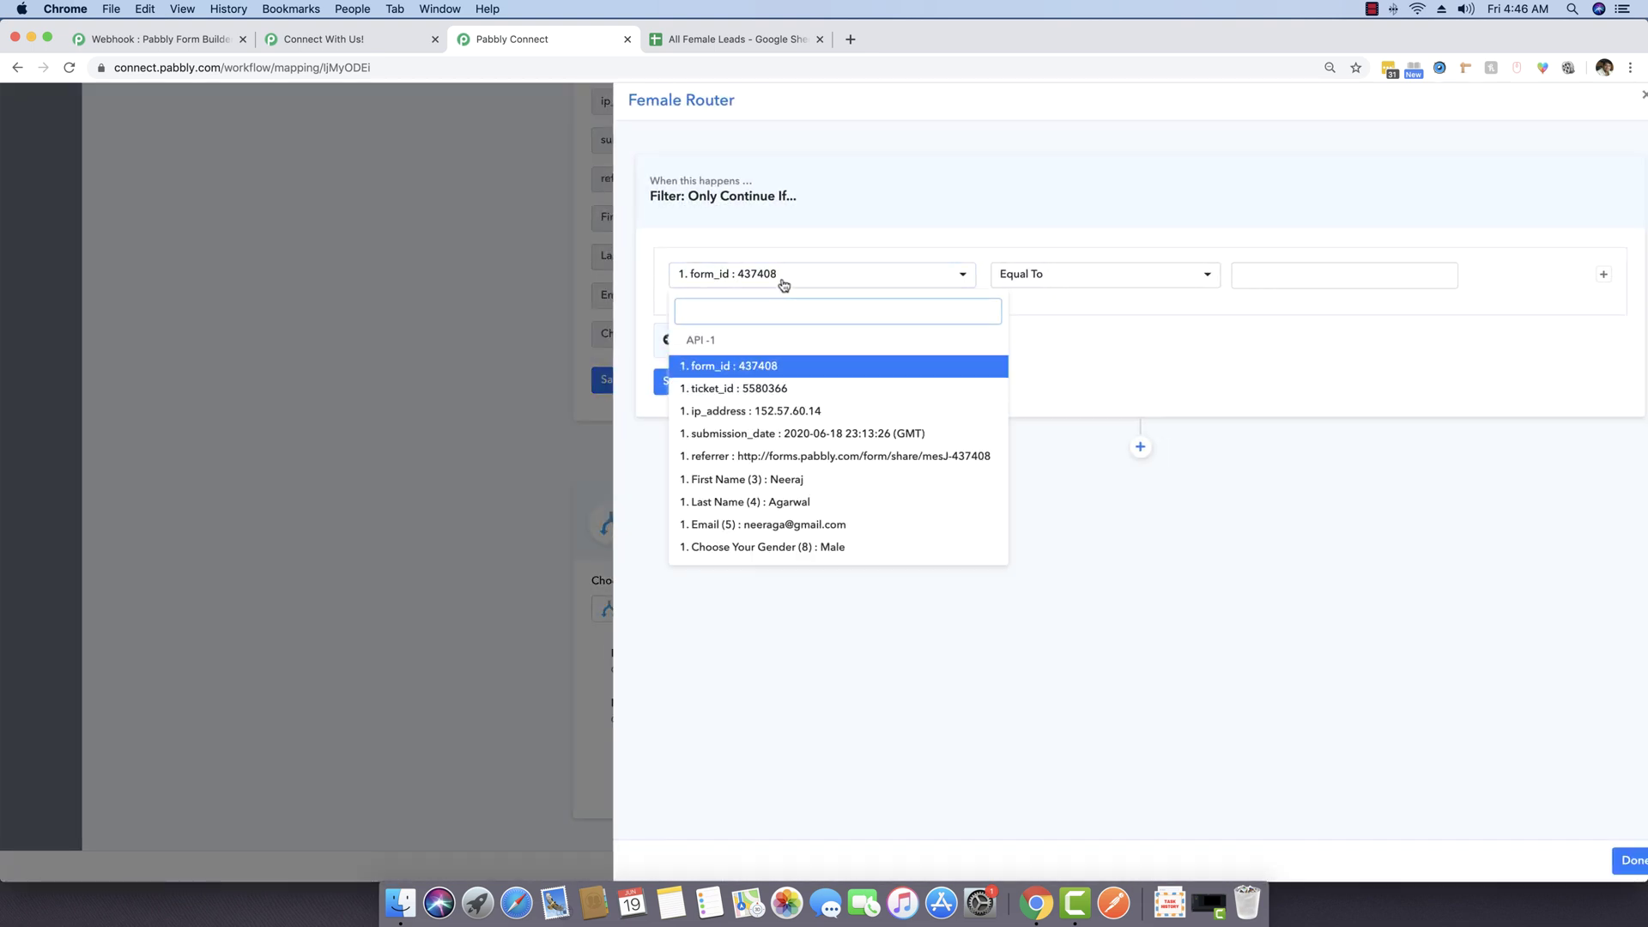
left_click(732, 549)
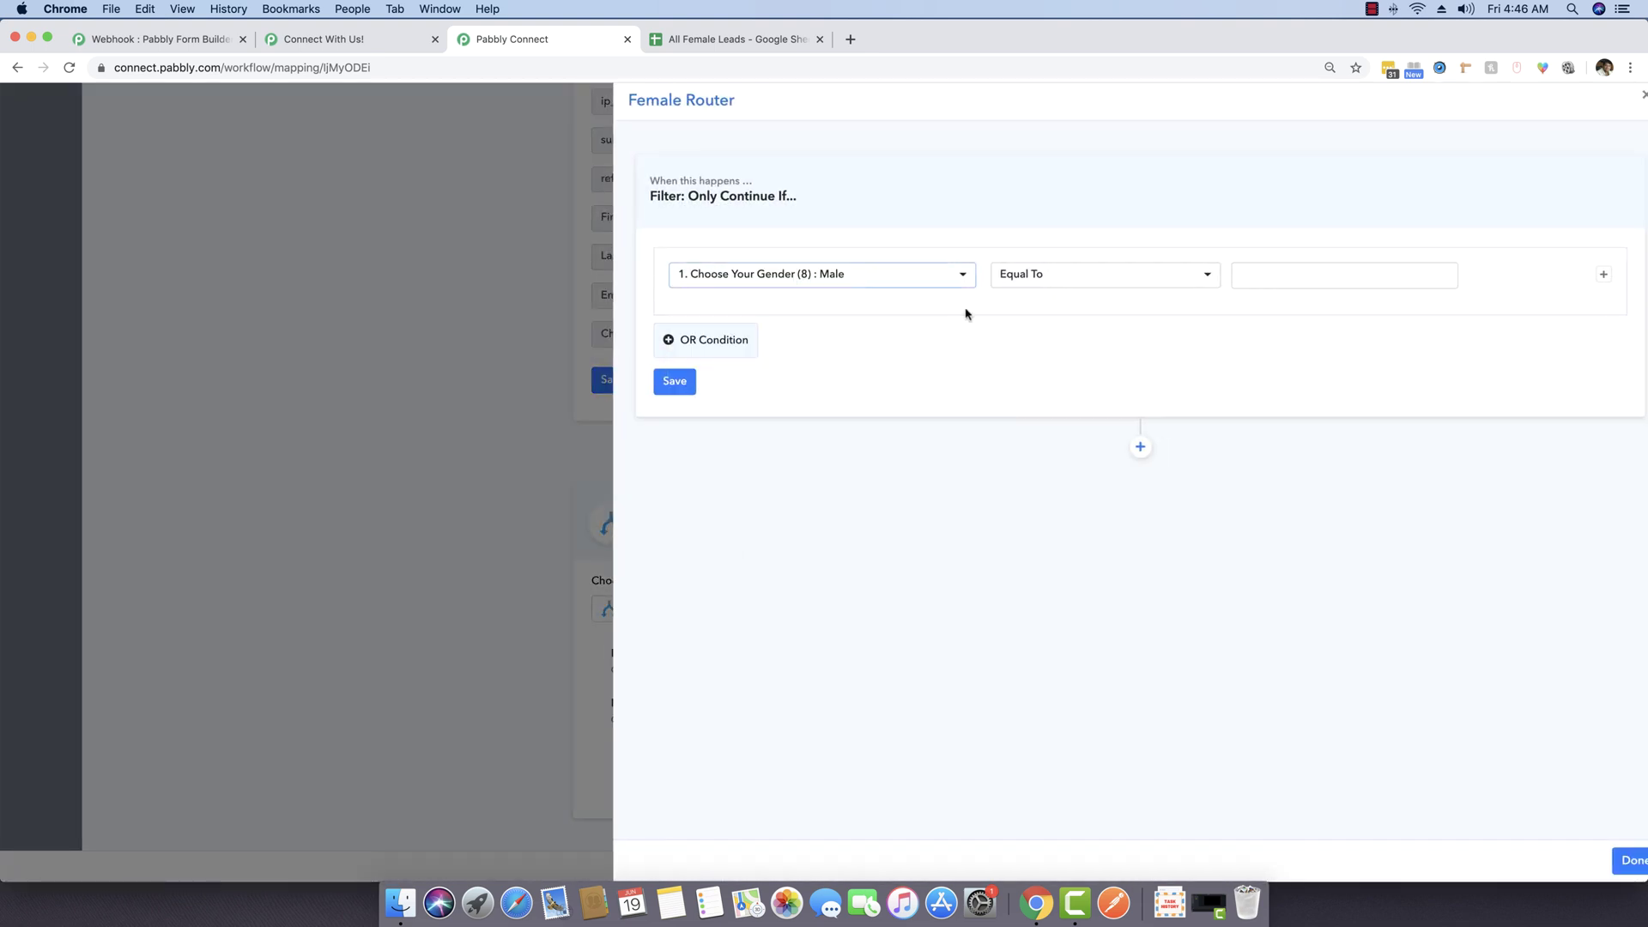
left_click(1294, 270)
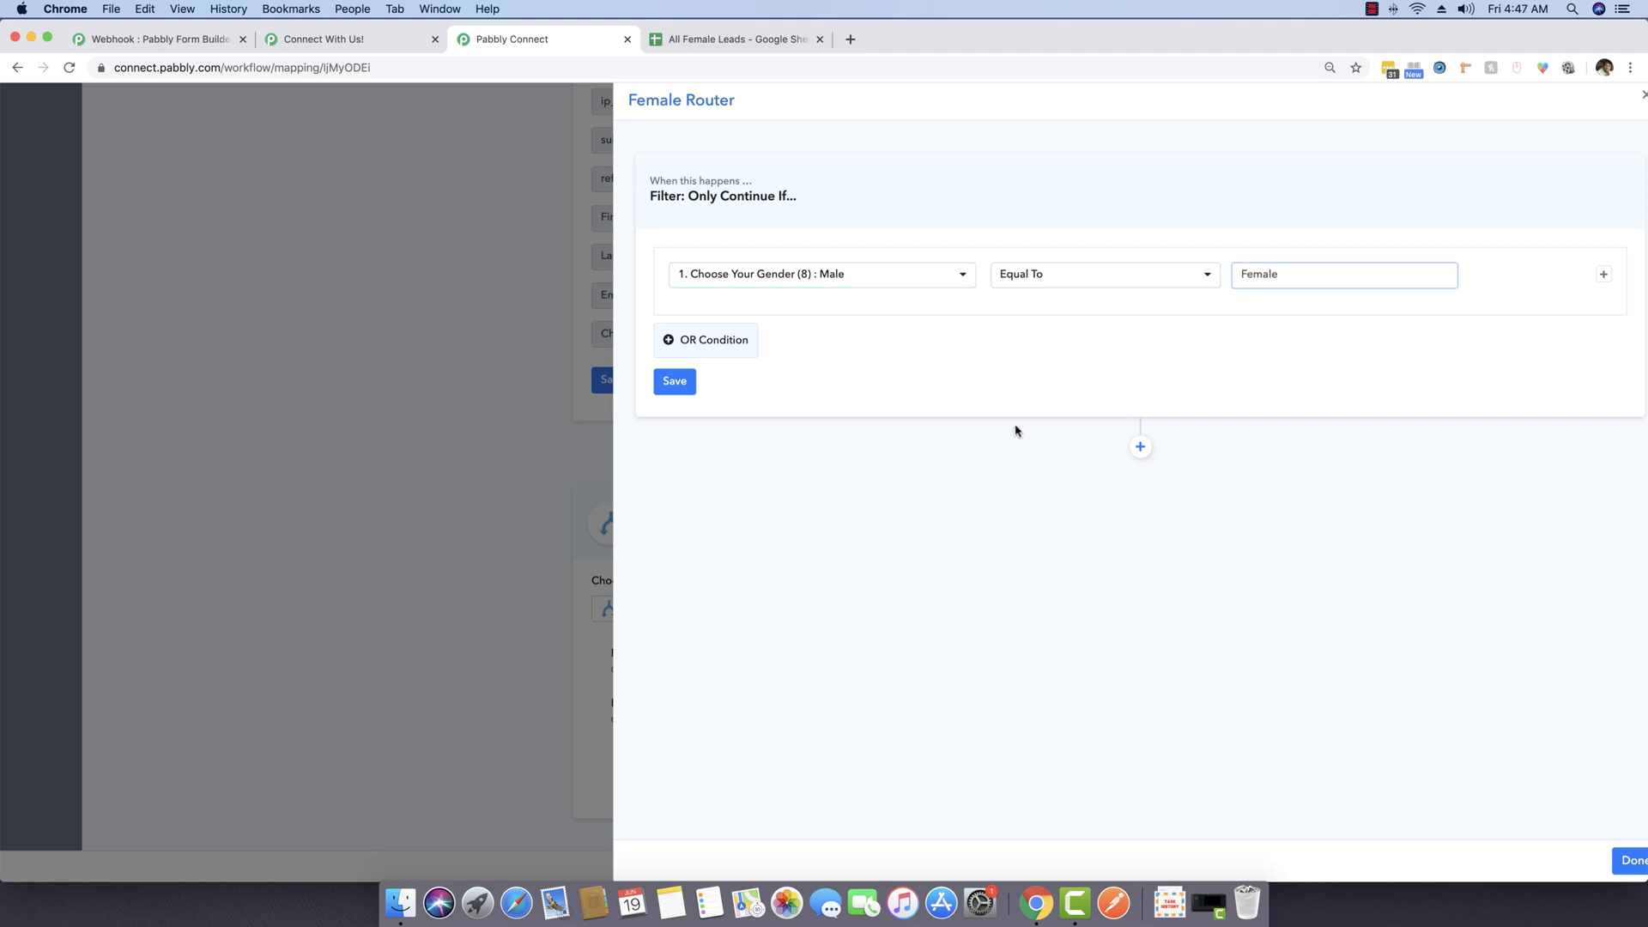
left_click(682, 387)
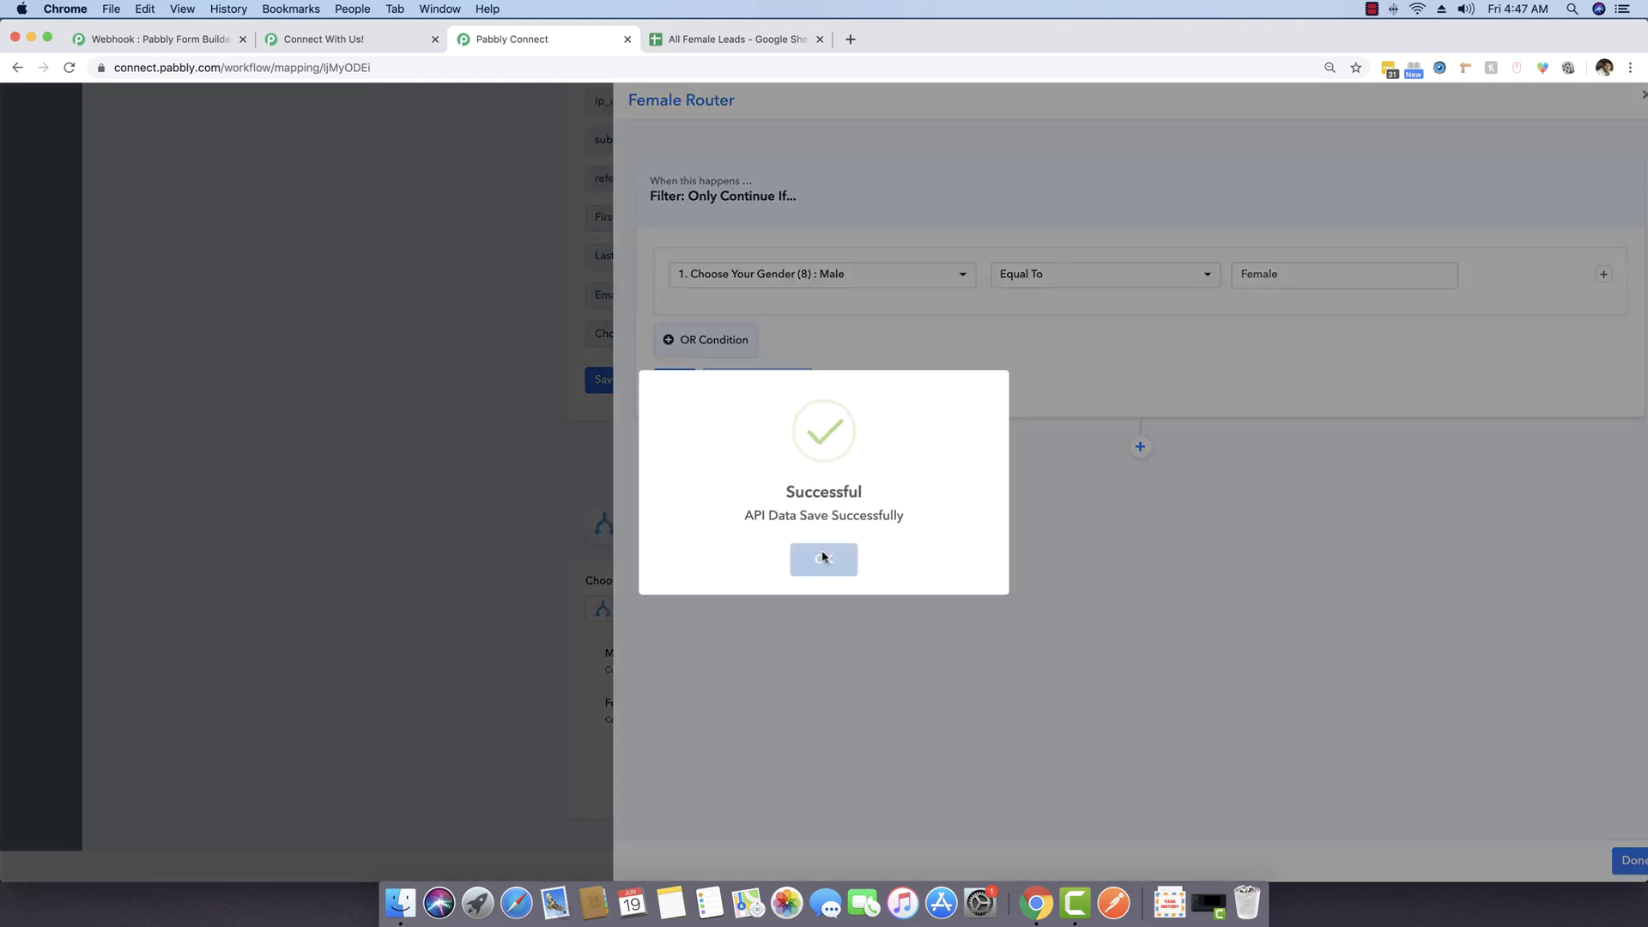
left_click(825, 559)
left_click(744, 383)
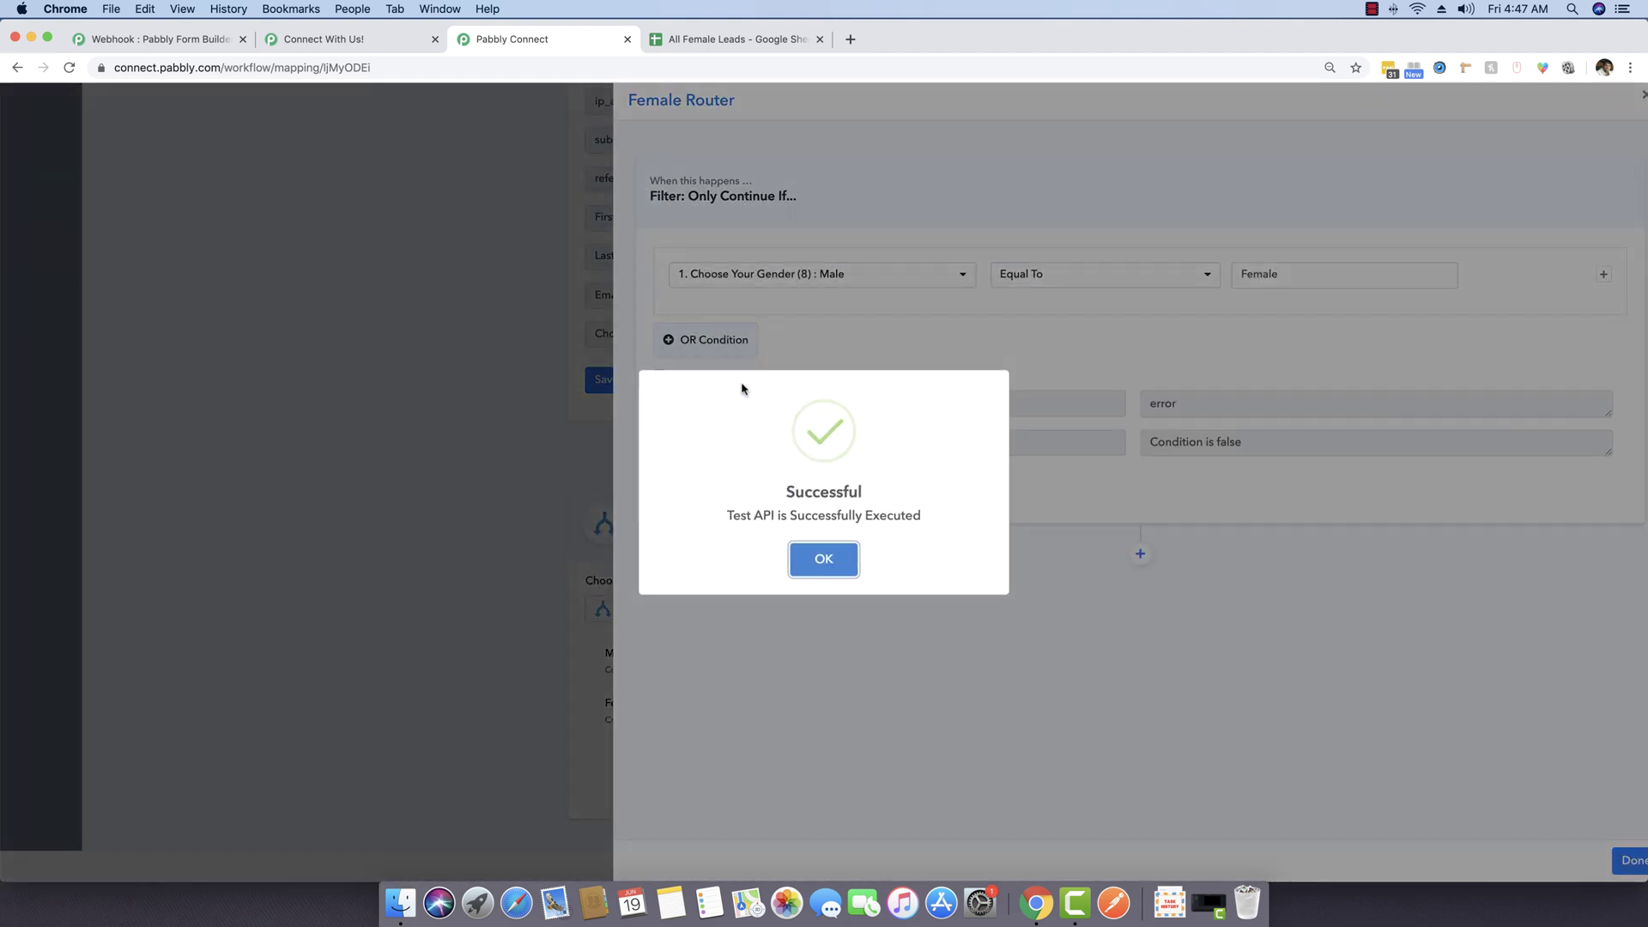
left_click(850, 562)
left_click_drag(1254, 443, 1135, 451)
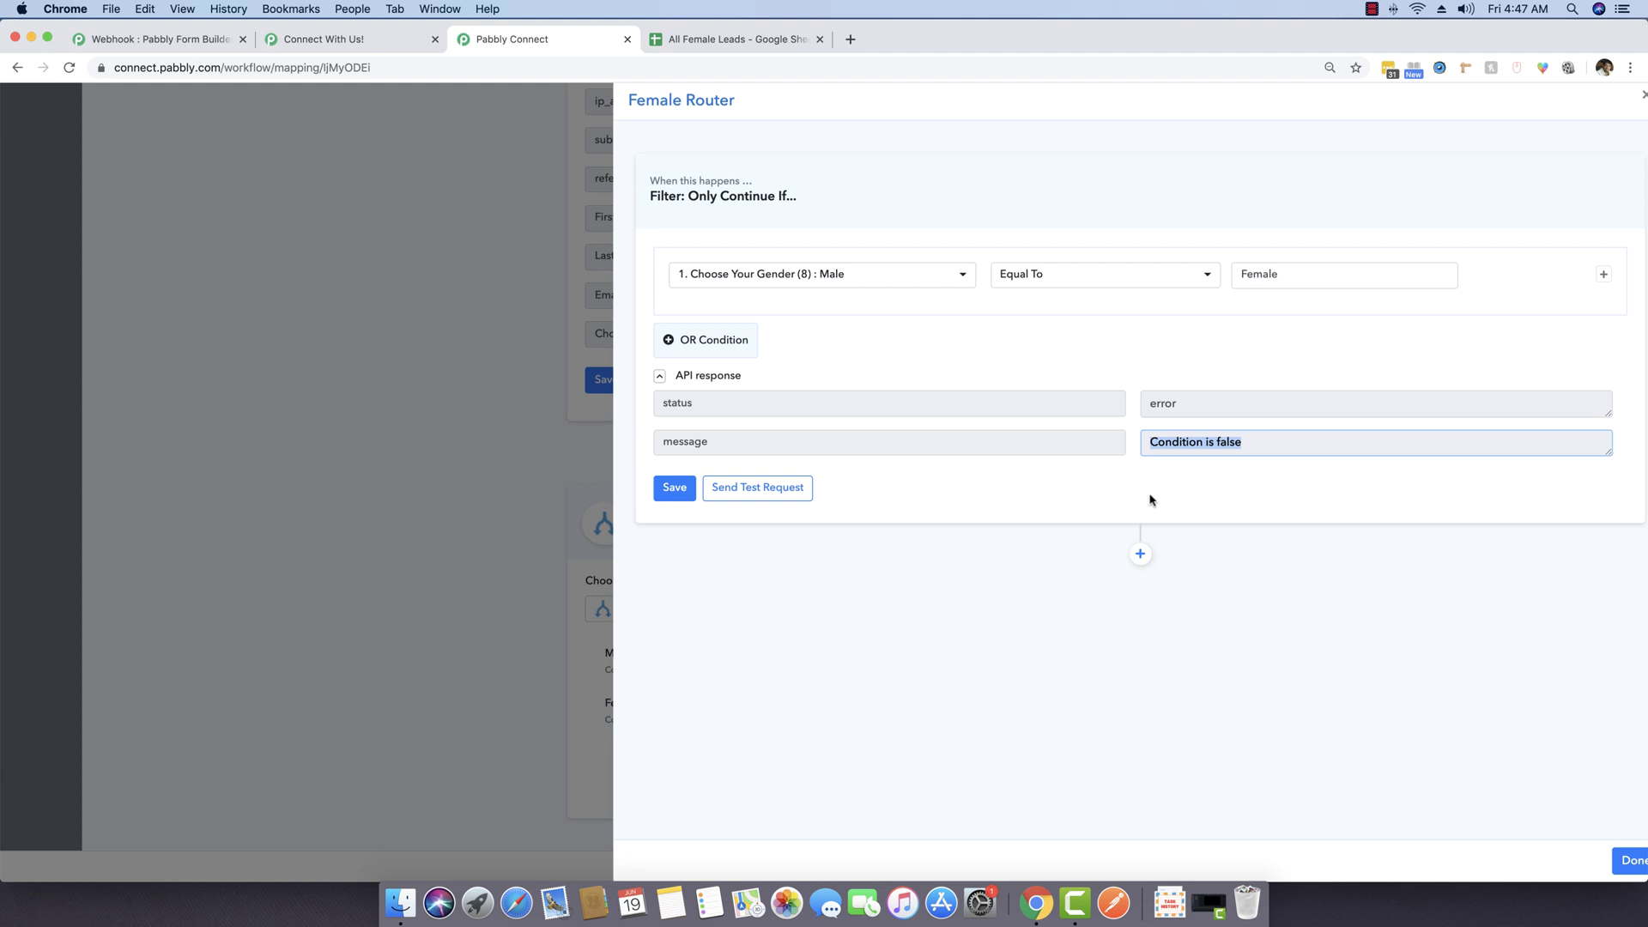
Step: Add a Google Sheets action step after the Female Router filter
left_click(1140, 554)
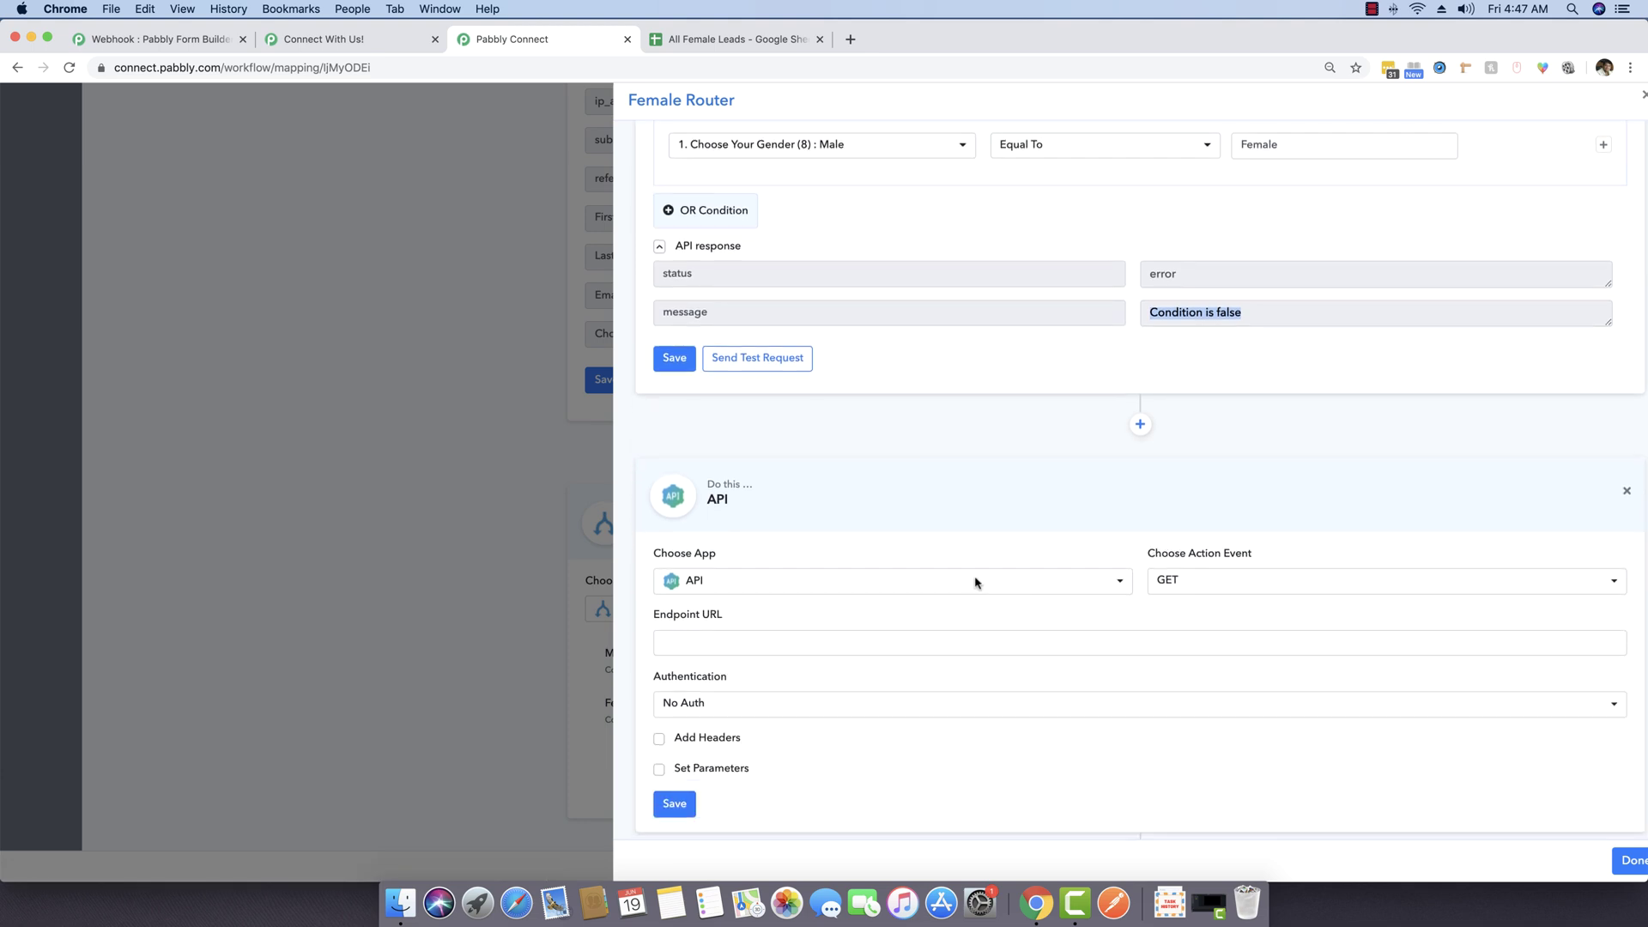
left_click(830, 581)
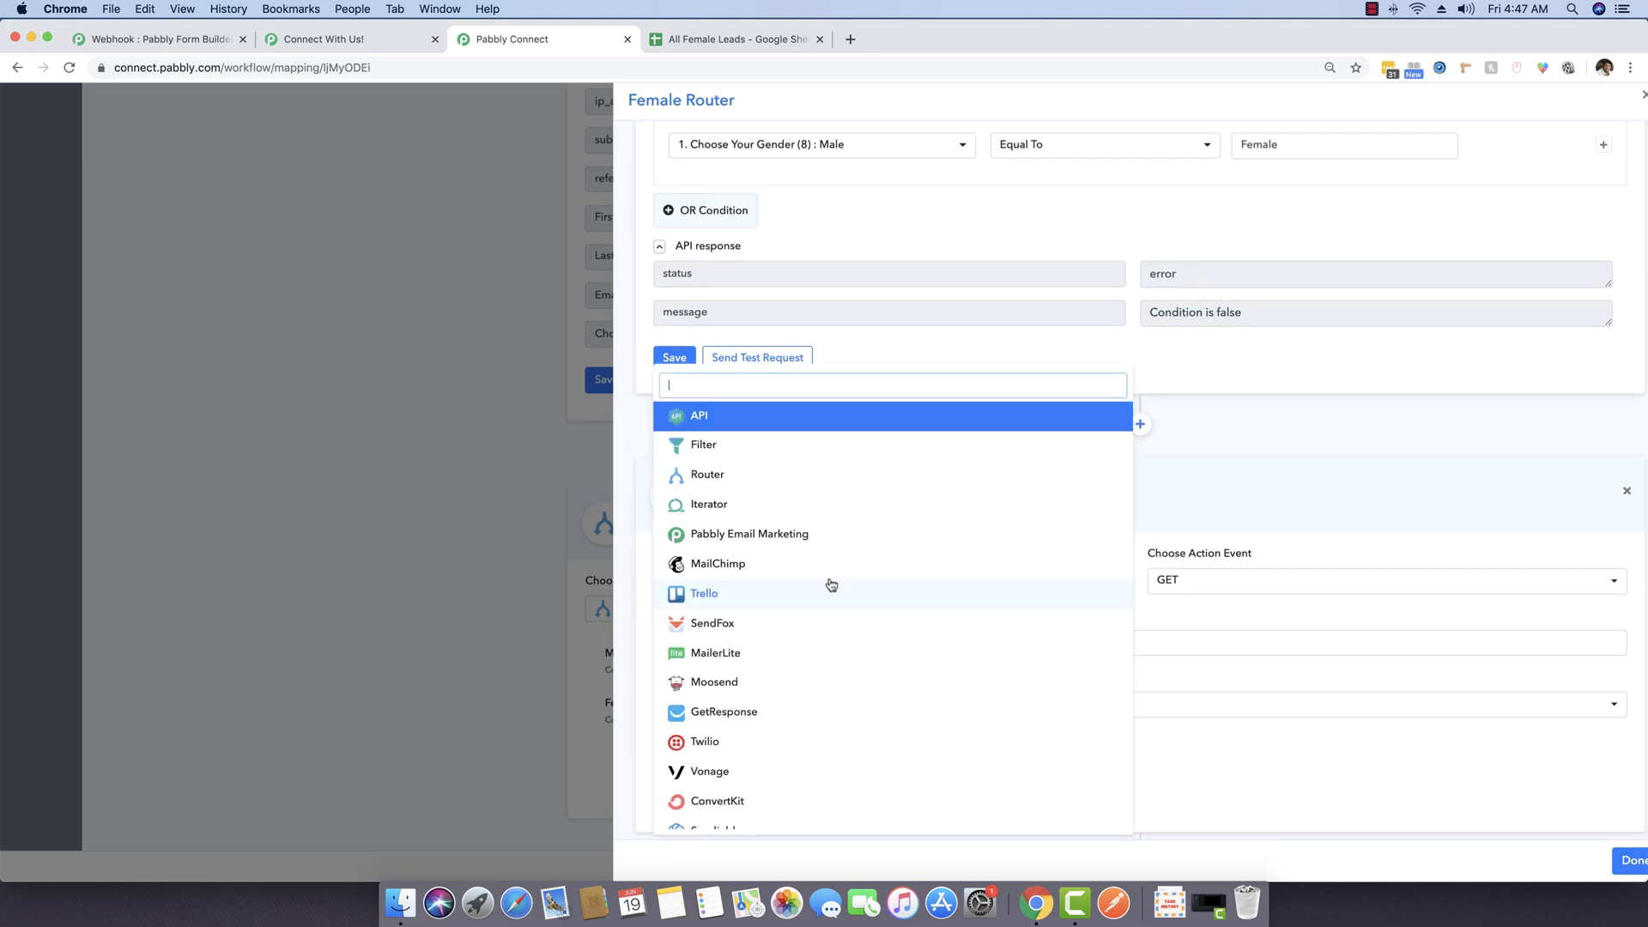
type("gopog")
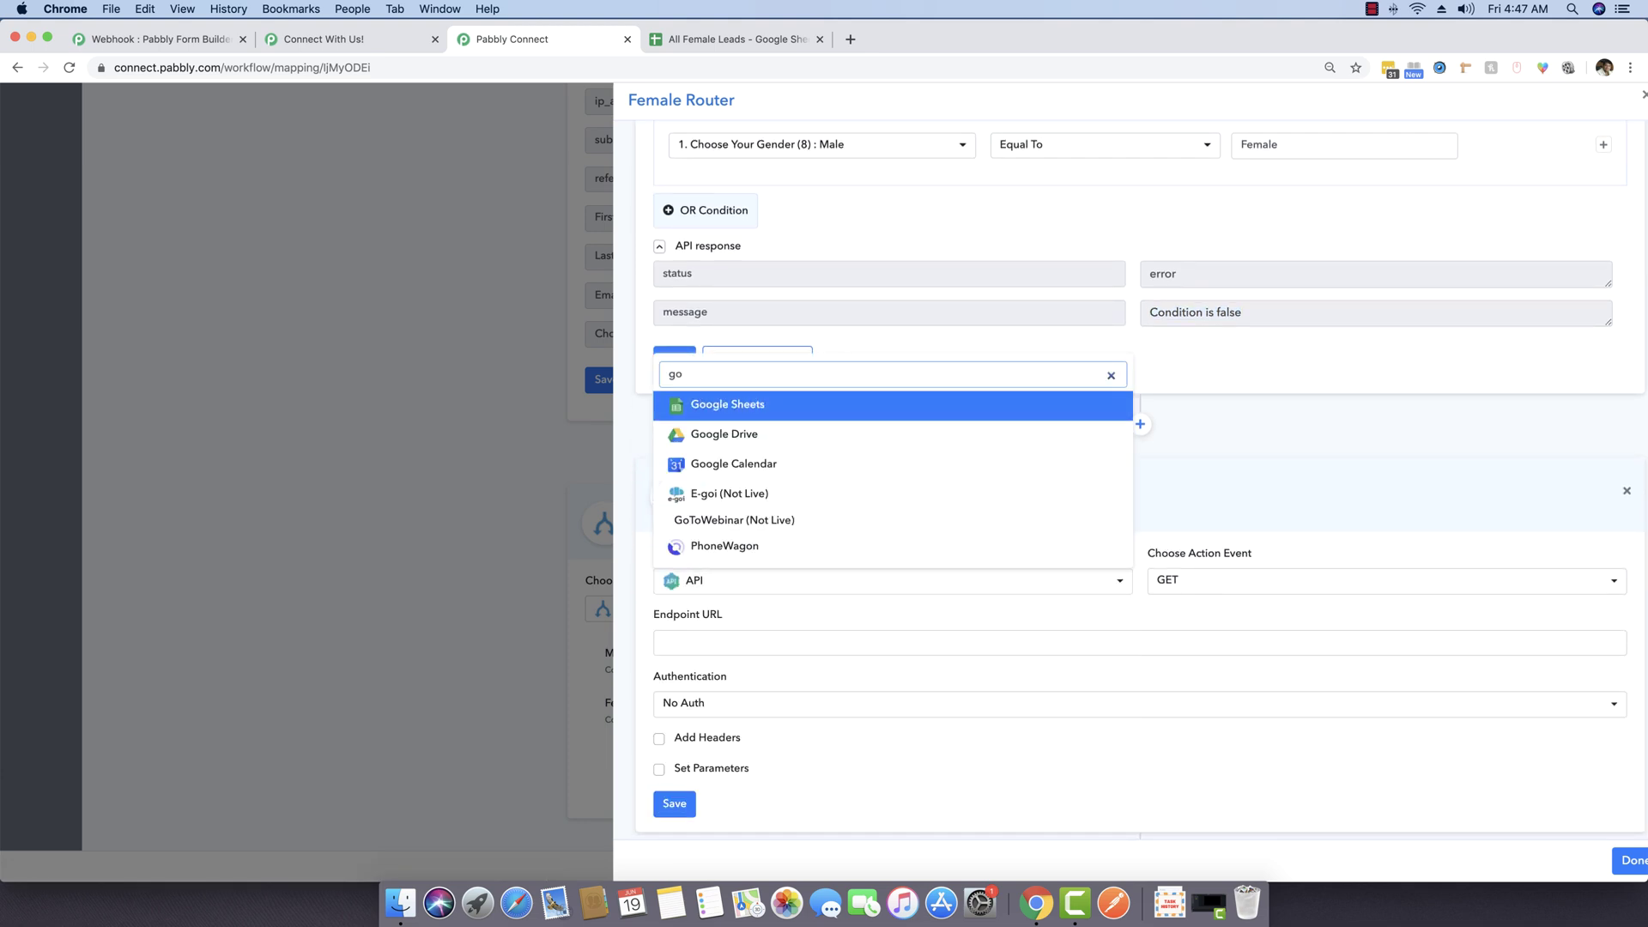
key("BackSpace")
key("BackSpace")
key("BackSpace")
type("ogl")
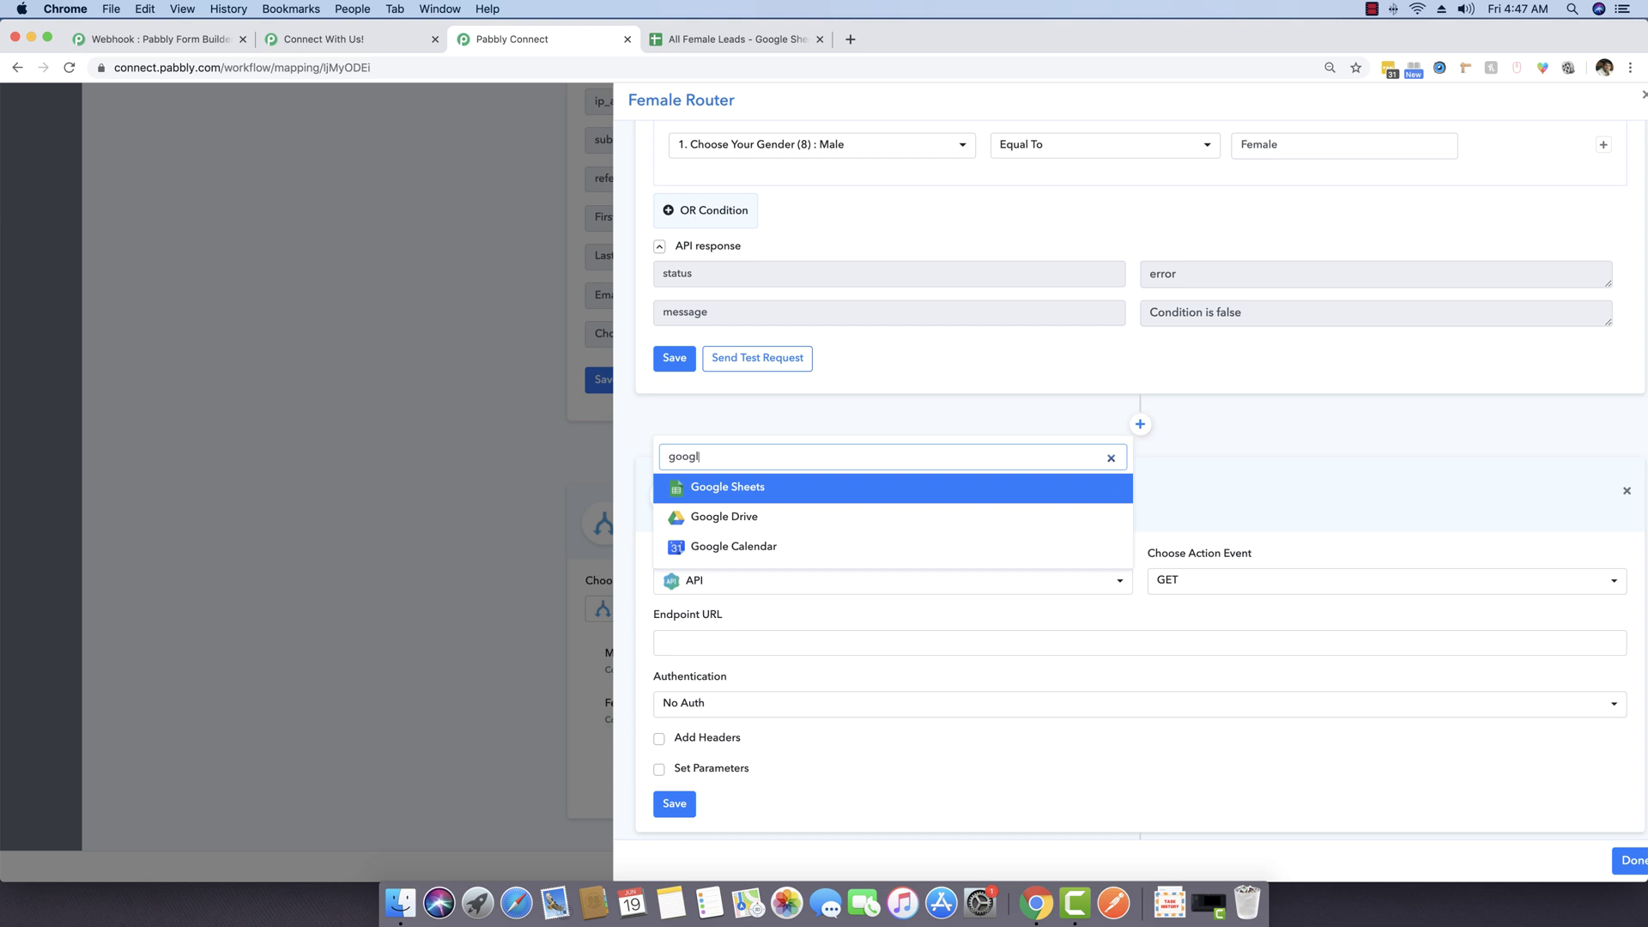
left_click(861, 491)
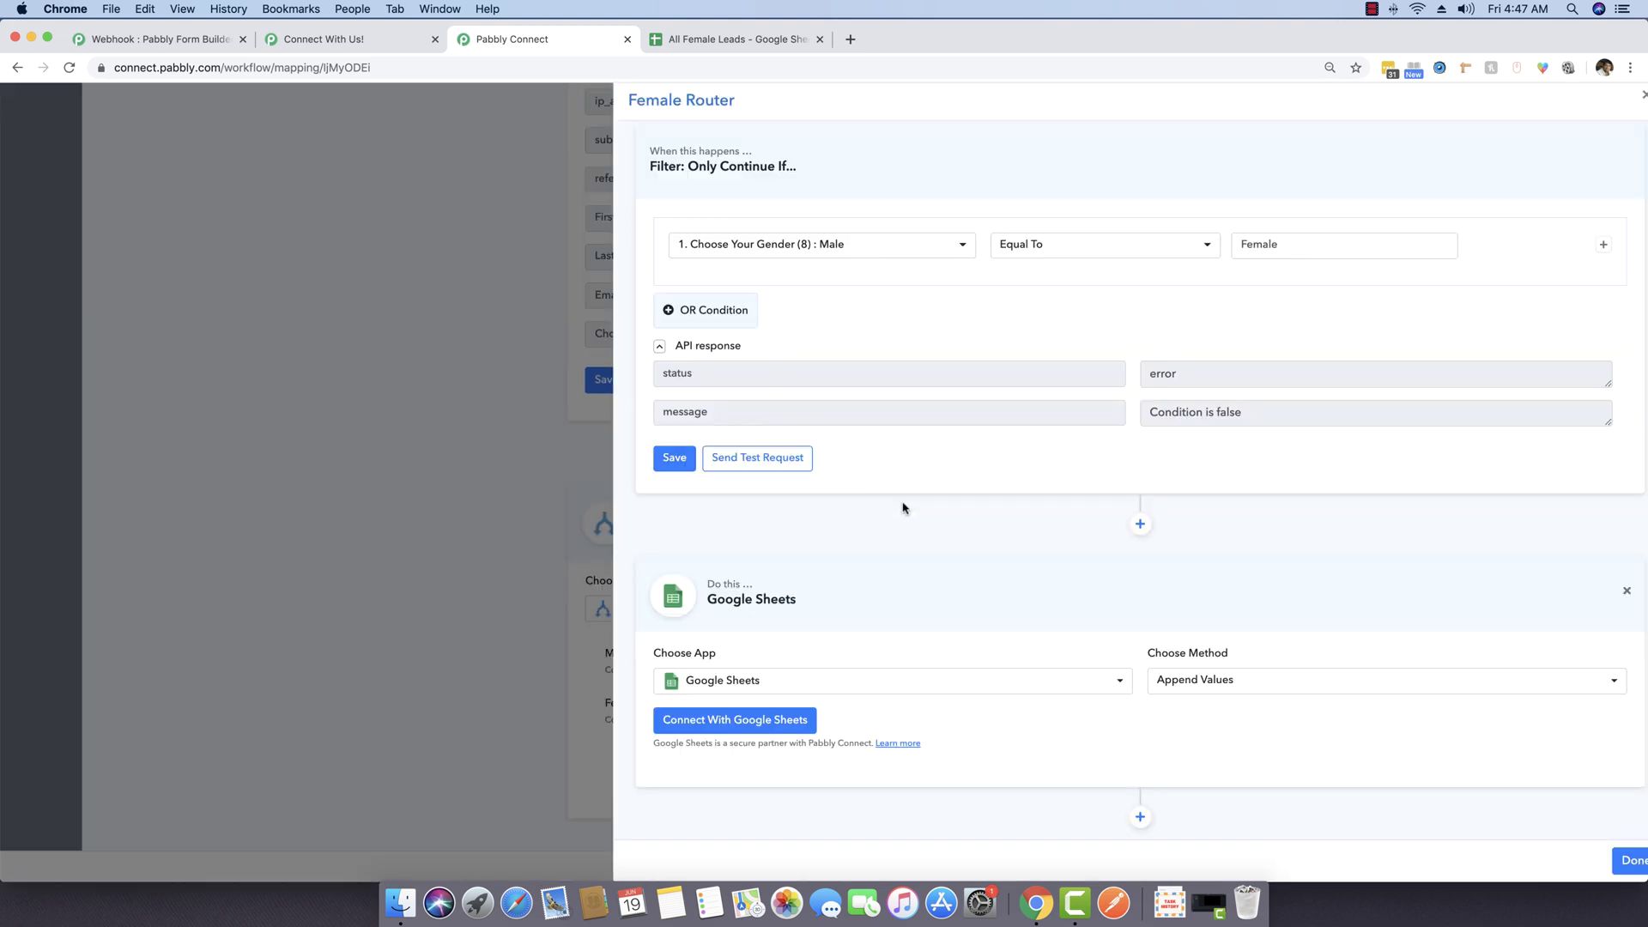
Step: Connect the step using the saved Google Sheets #21 credential
left_click(791, 723)
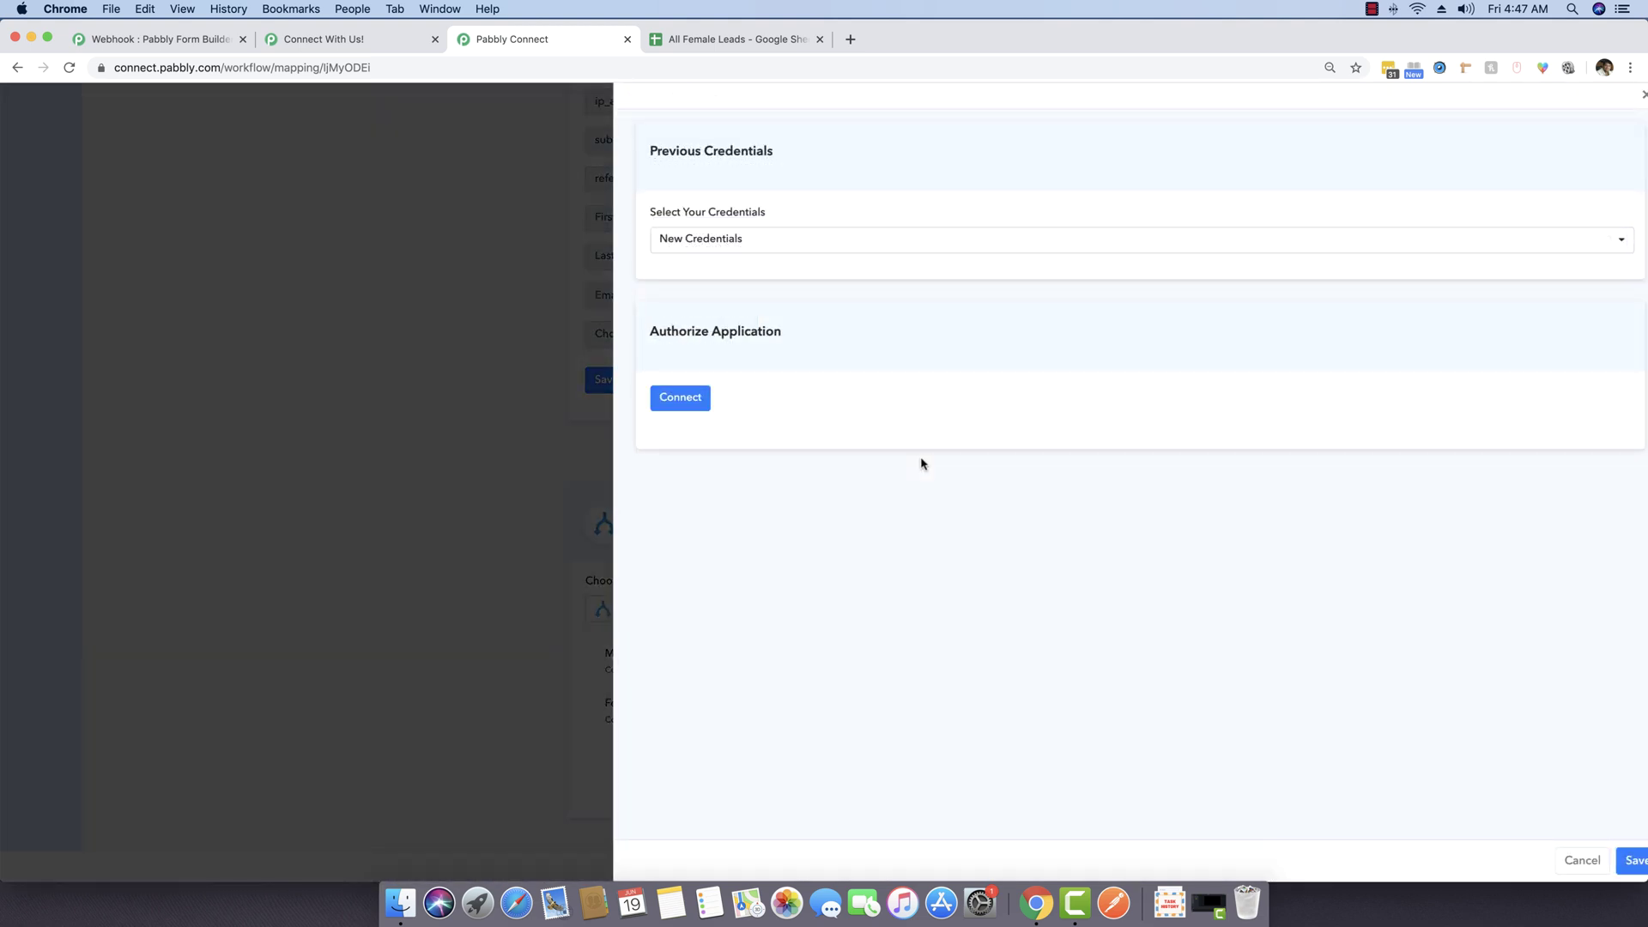
left_click(700, 243)
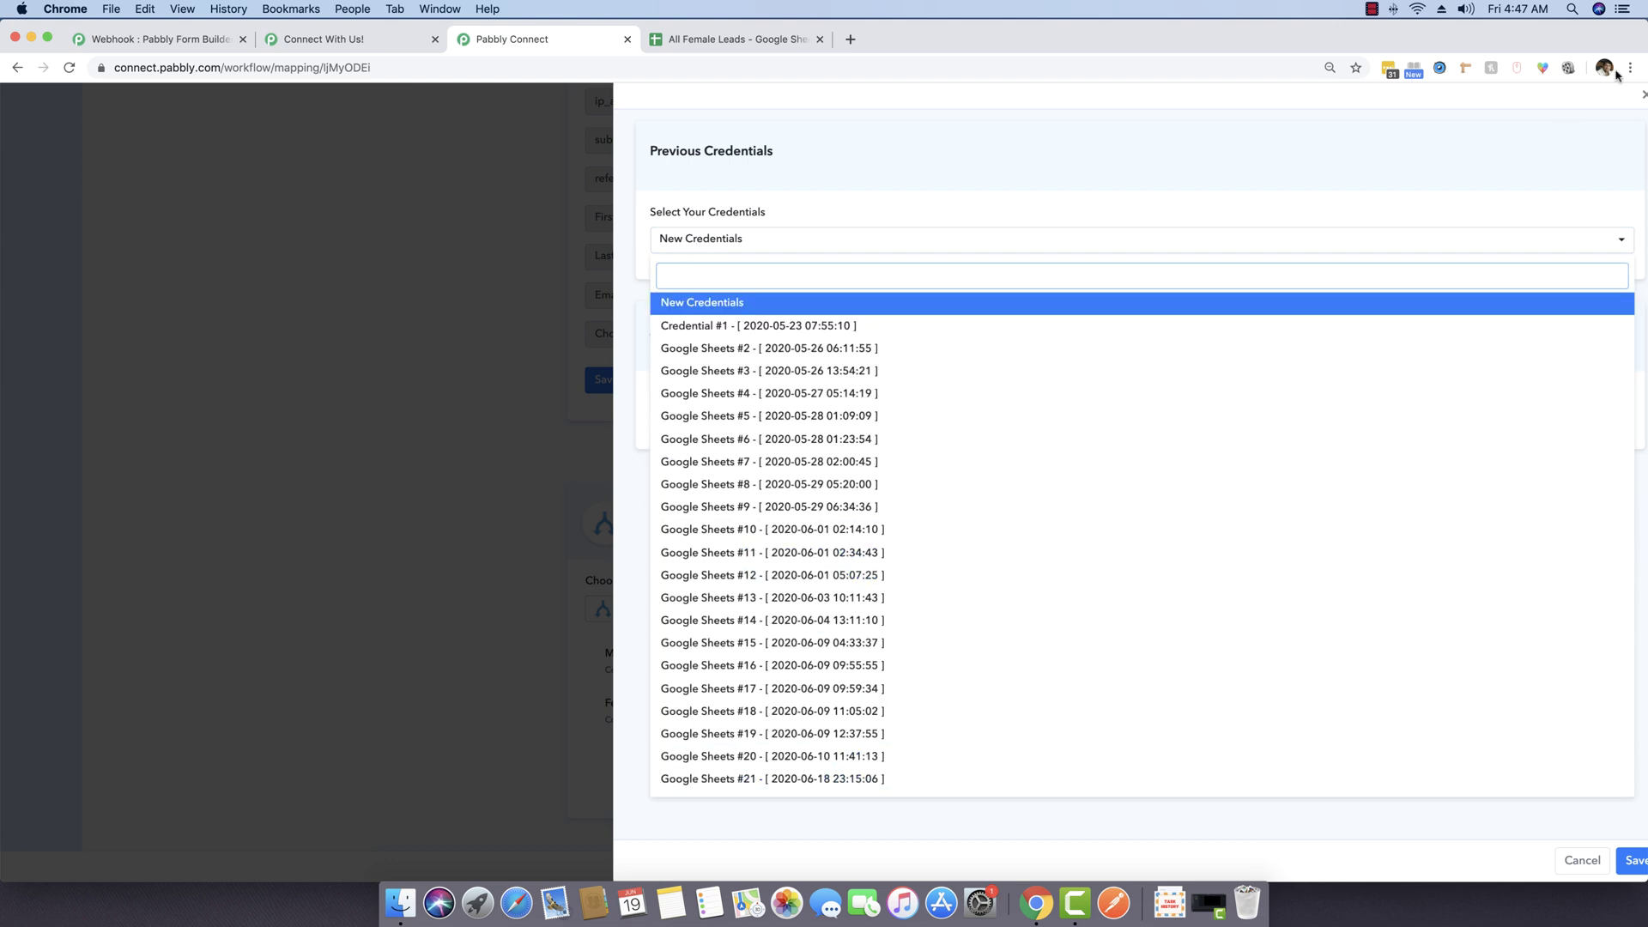
left_click(1522, 9)
left_click(1056, 372)
left_click(798, 779)
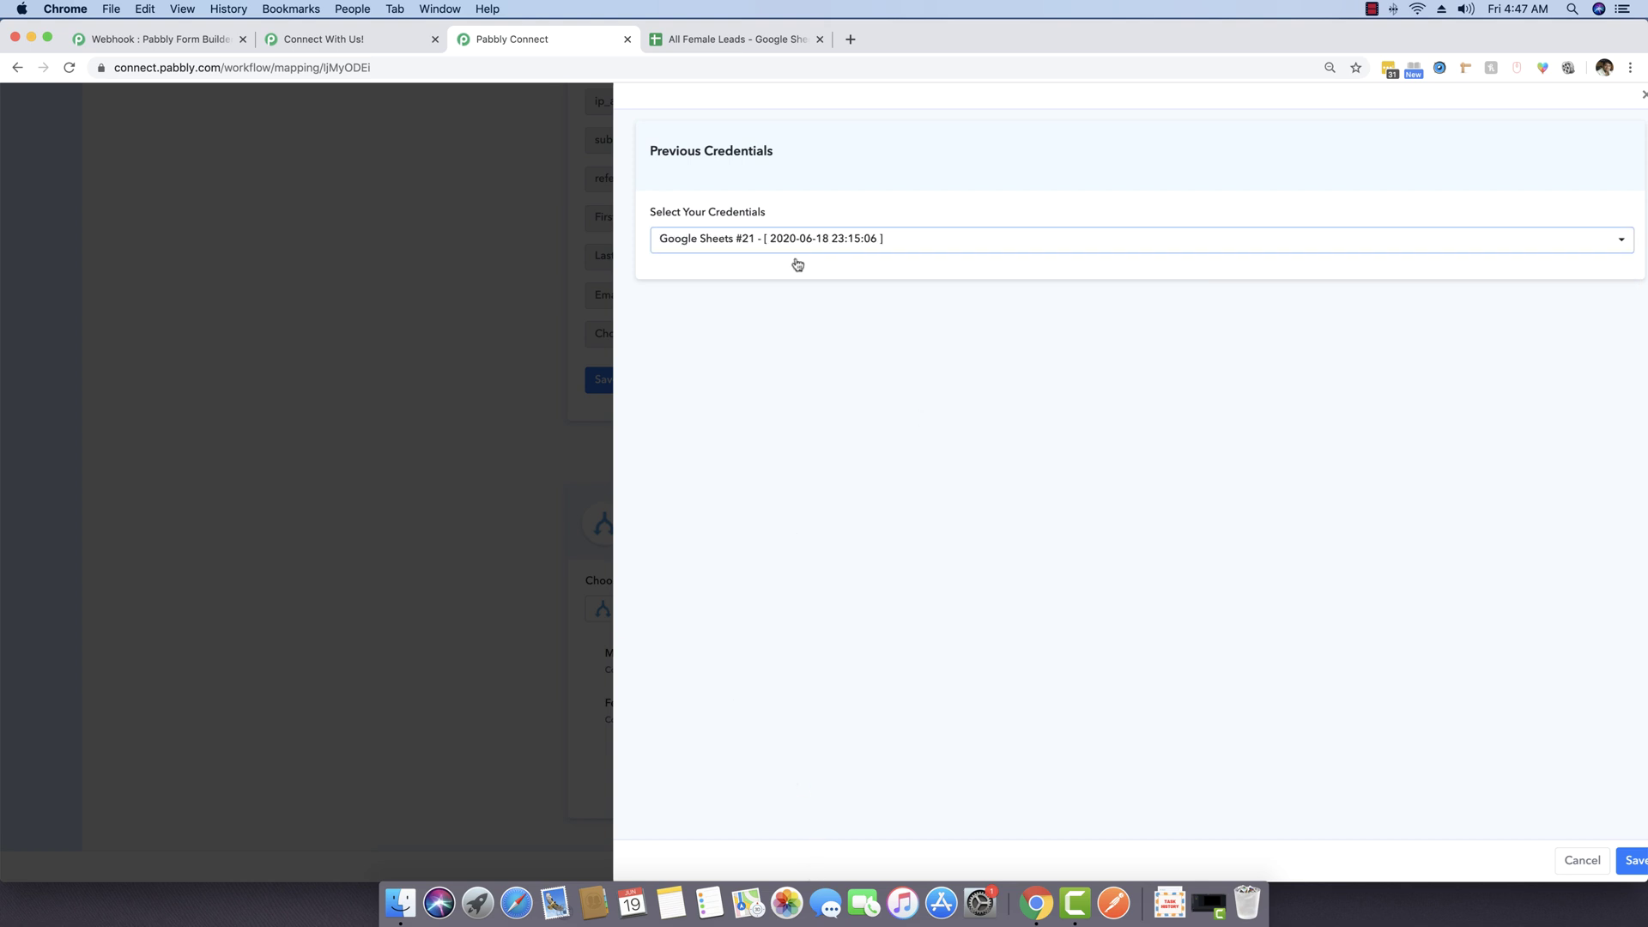
left_click(1628, 861)
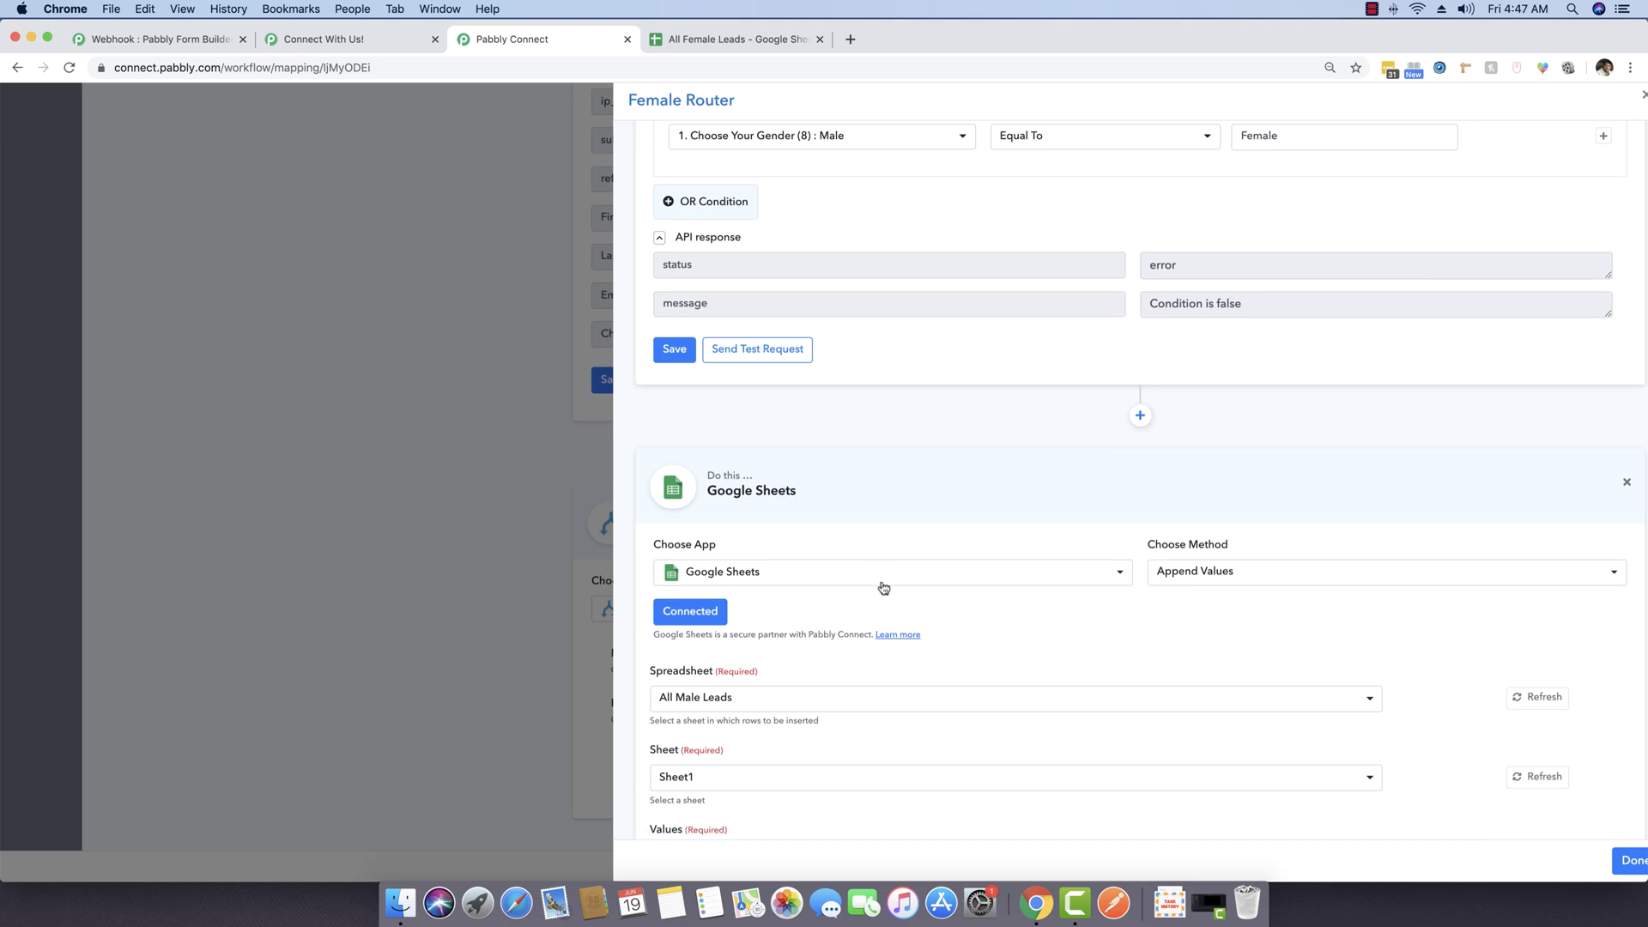
Step: Target Sheet1 of the All Female Leads spreadsheet
scroll(883, 584, "down", 3)
left_click(689, 539)
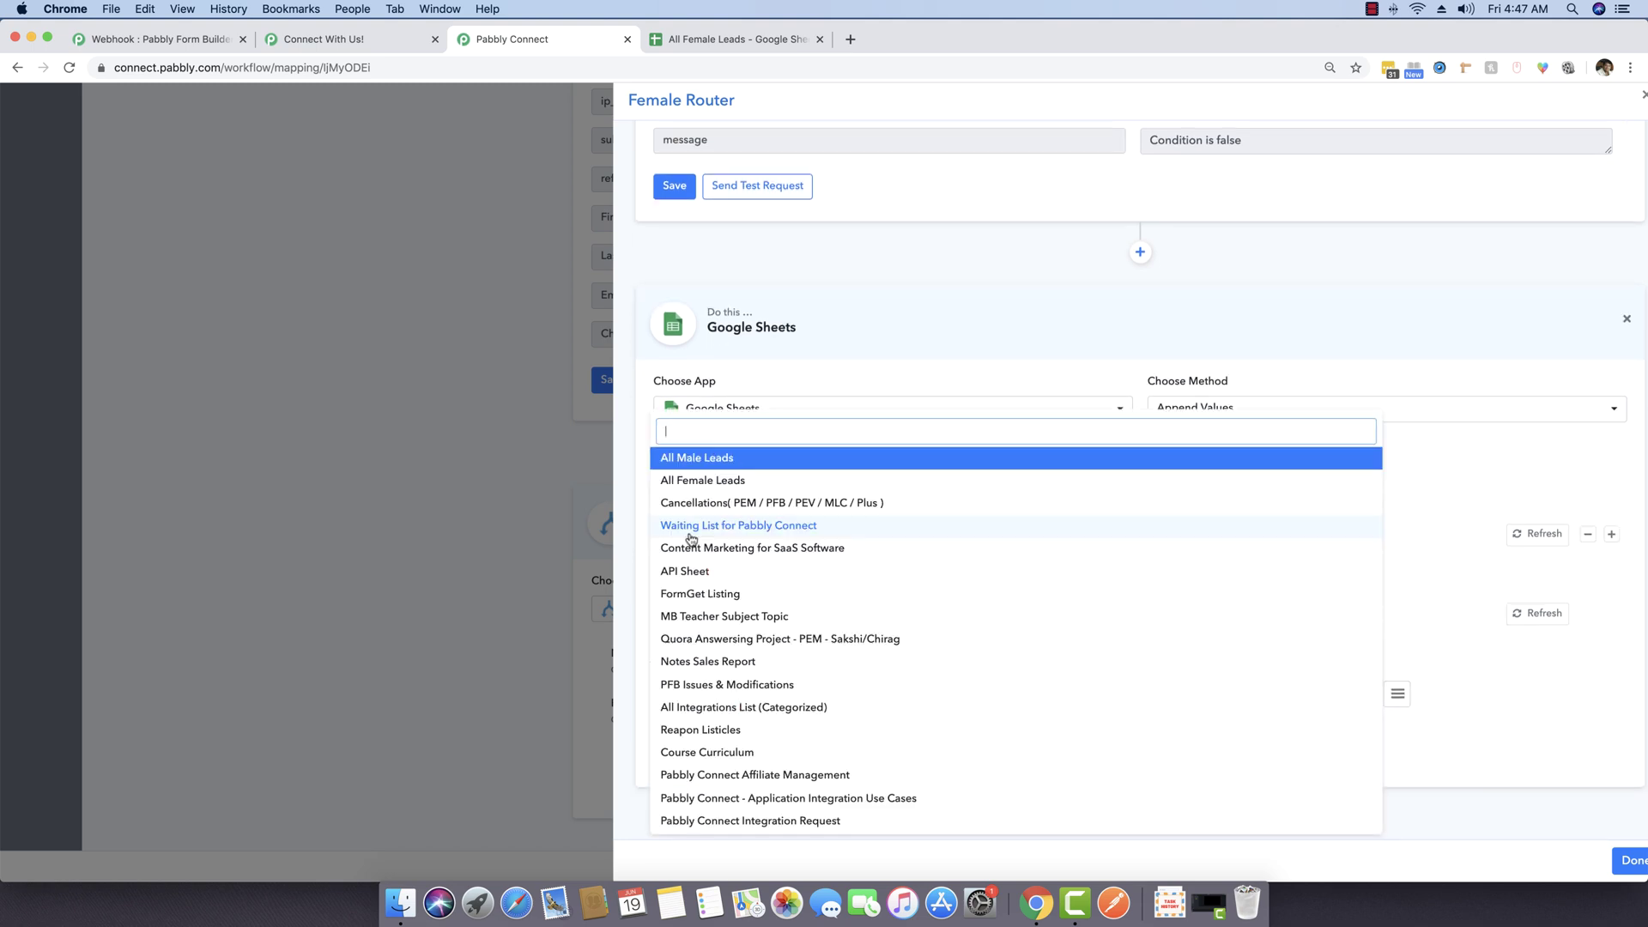
left_click(705, 482)
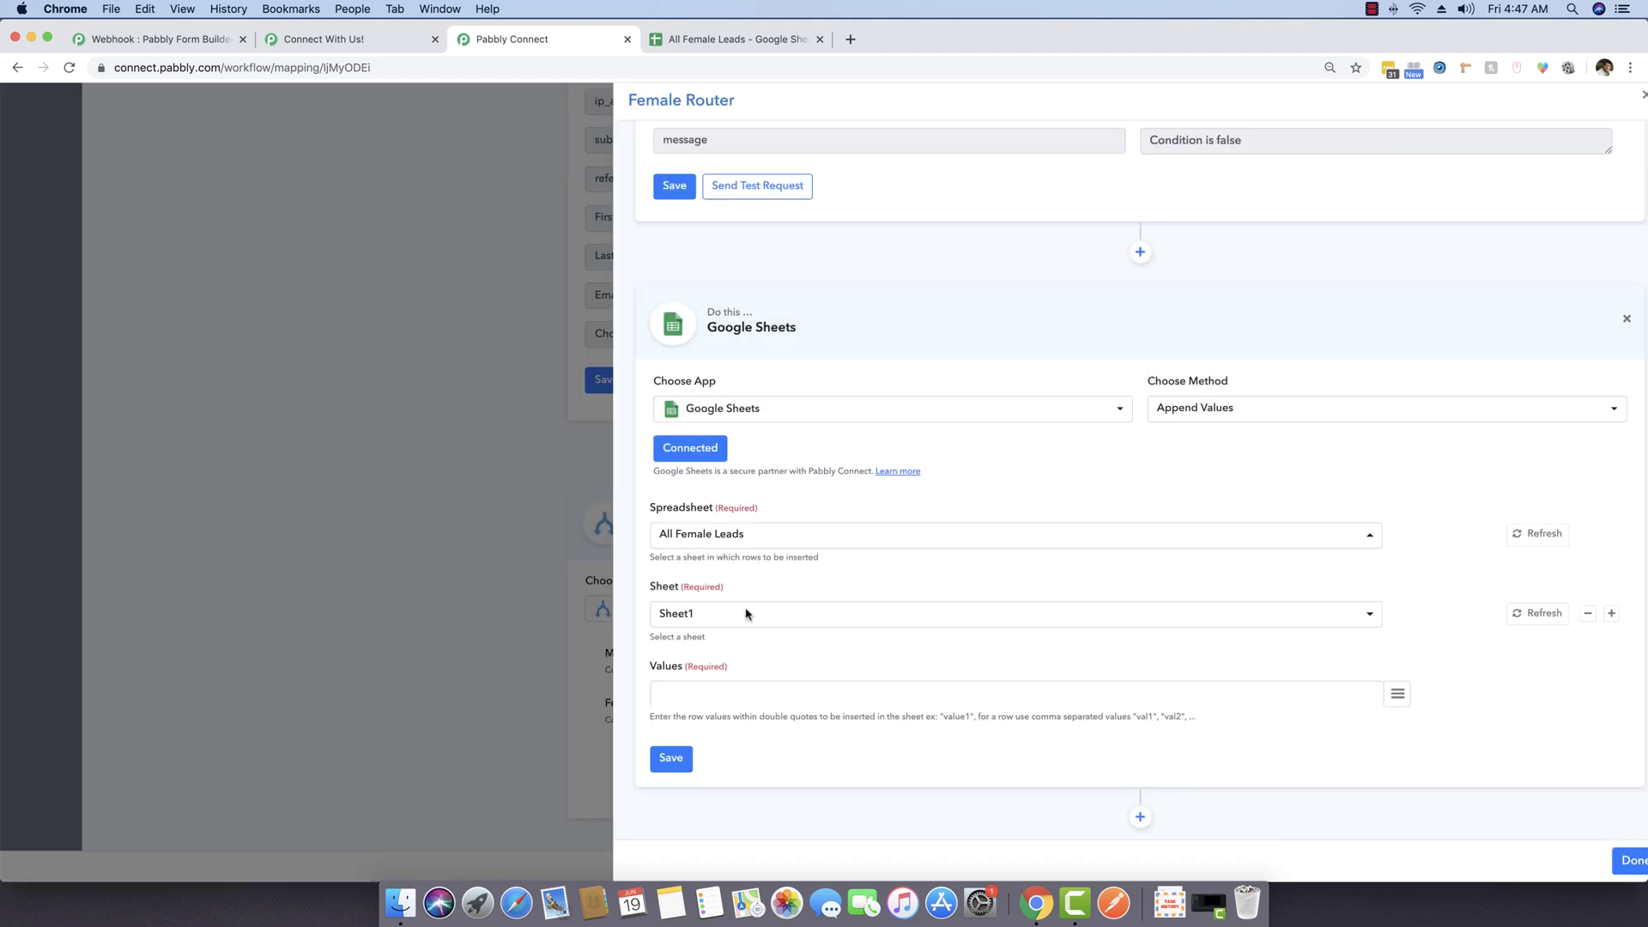
left_click(704, 612)
left_click(739, 678)
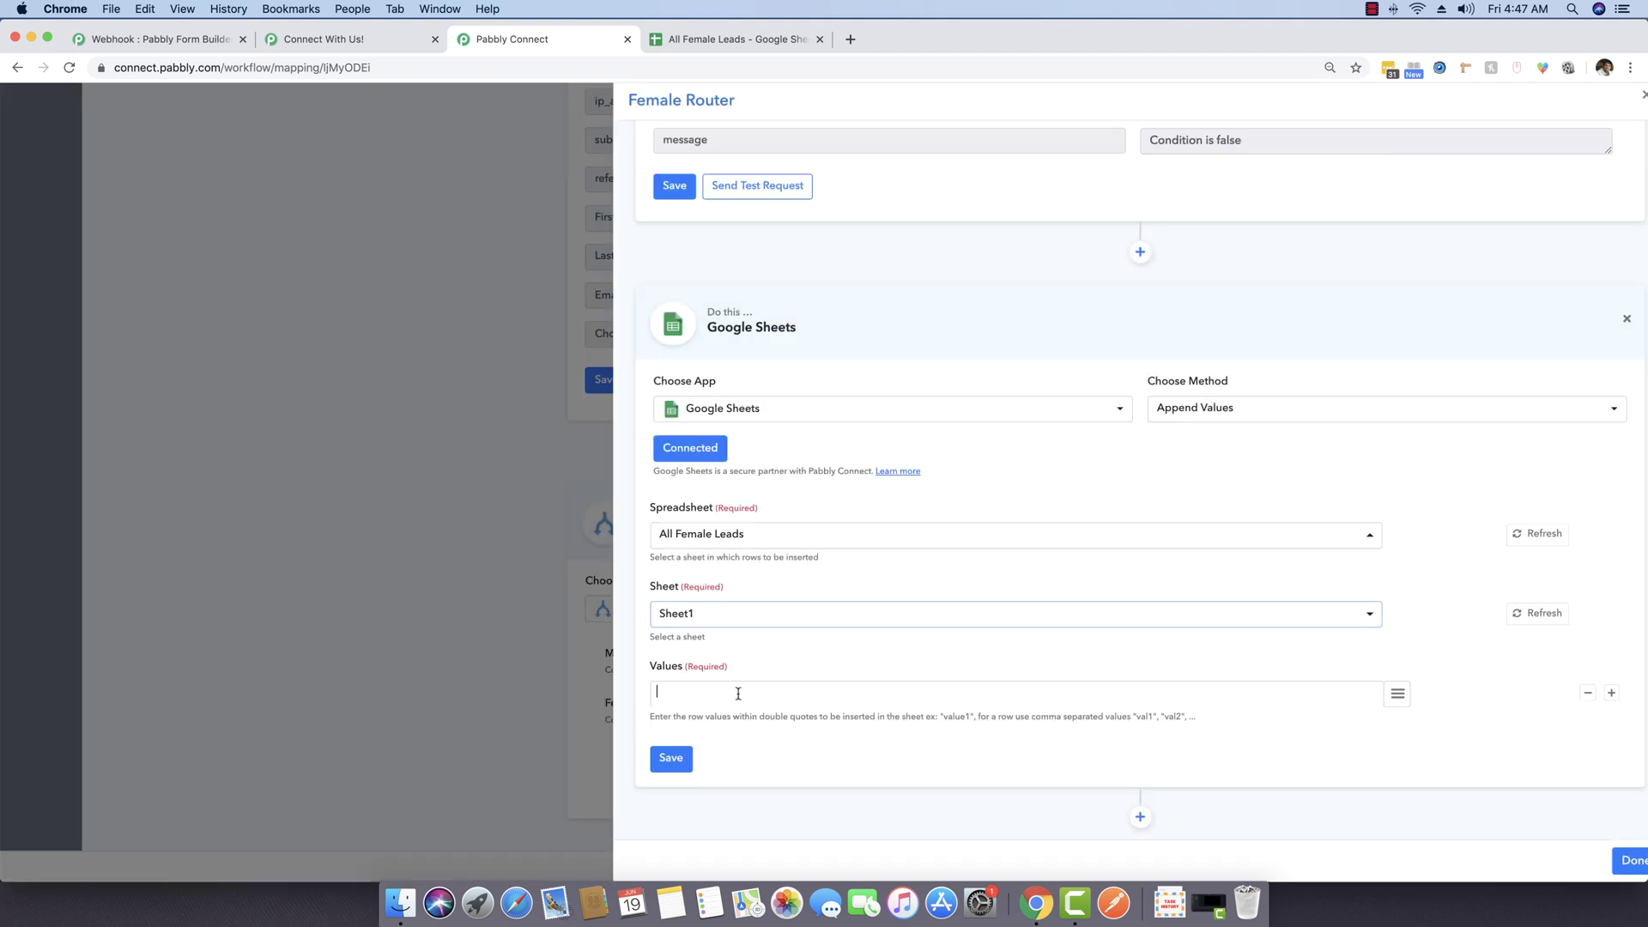
Step: Enter the headers First Name, Last Name, Email and Gender in A1–D1 of All Female Leads
left_click(755, 38)
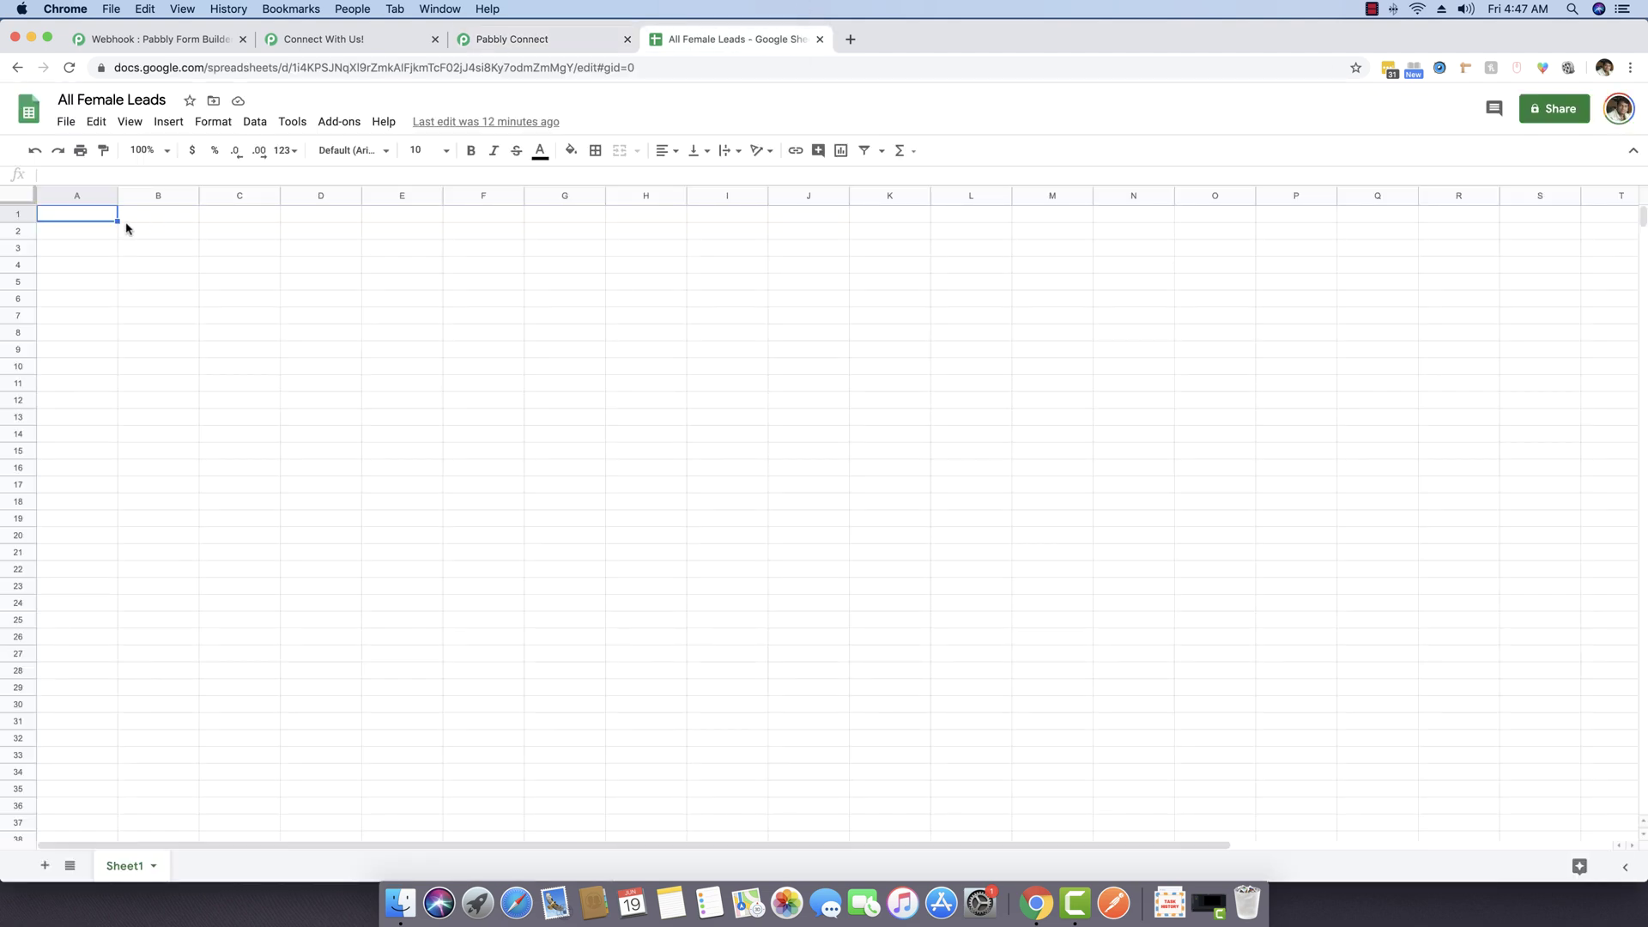
type("First Name")
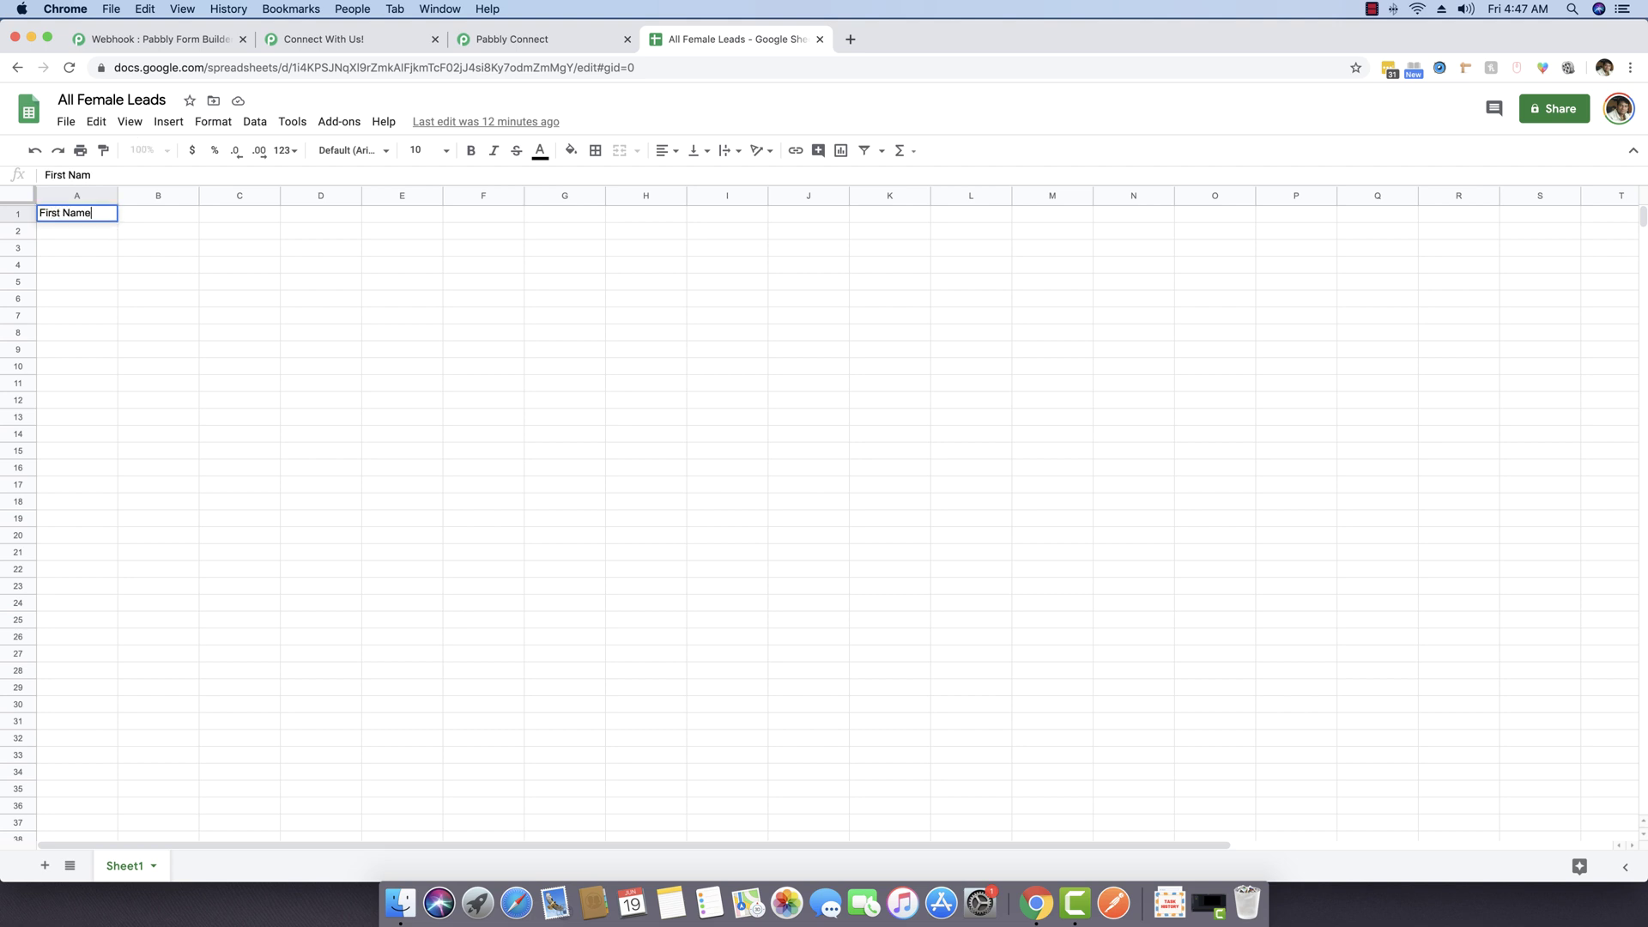
key("Tab")
type("Last Name")
key("Tab")
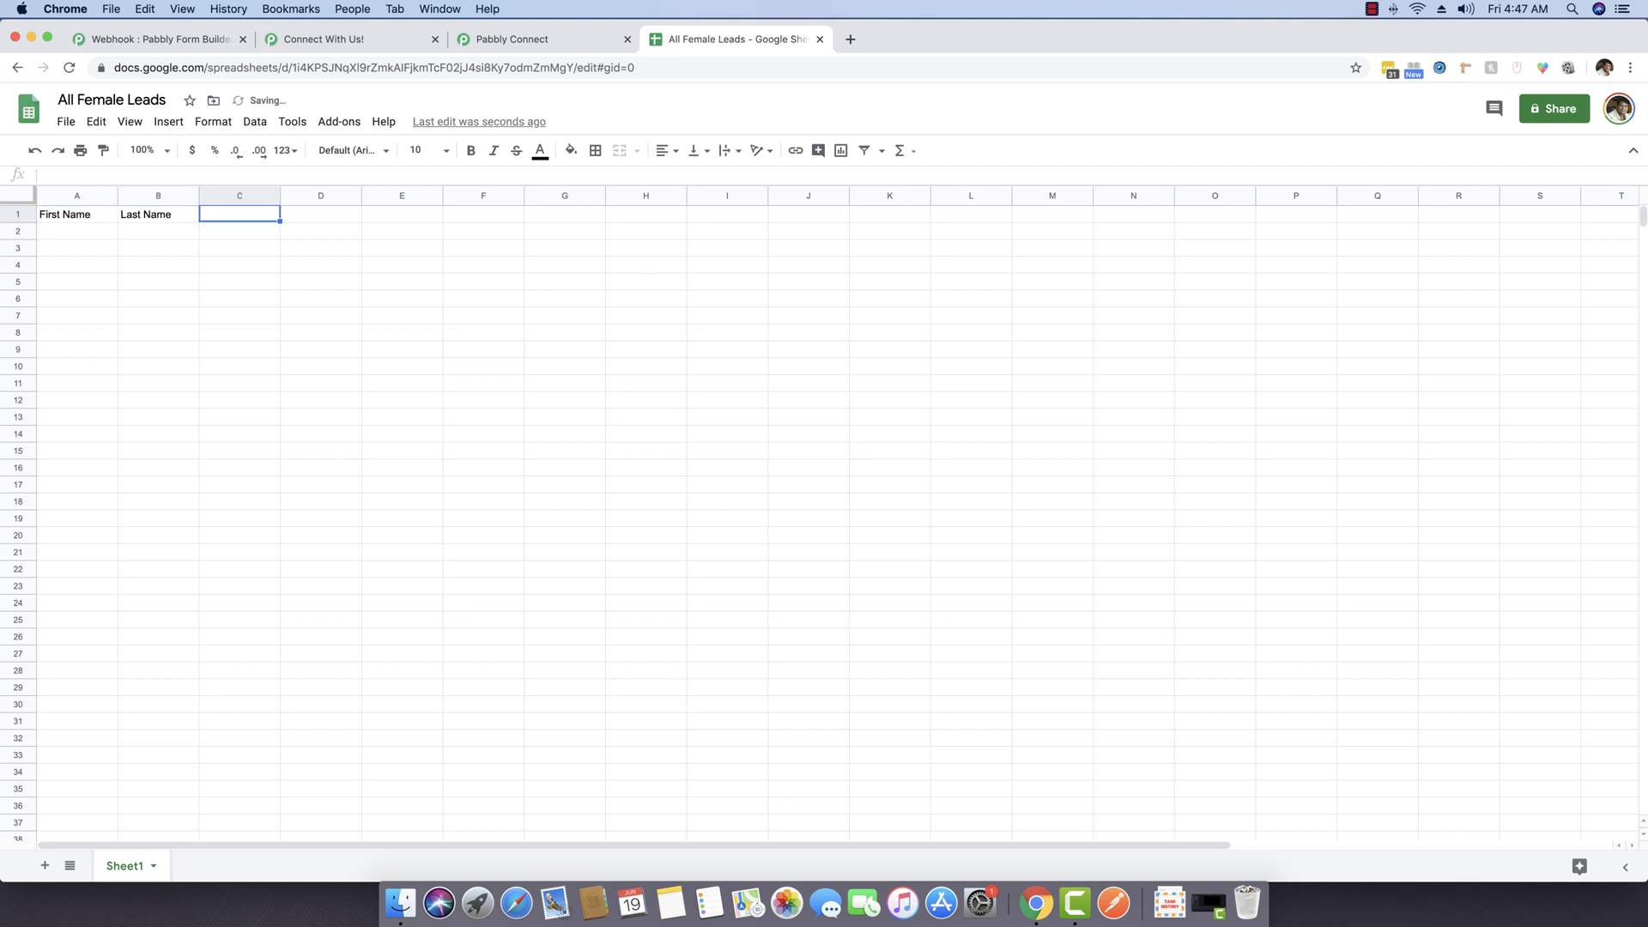
type("Email")
key("Tab")
type("Gende")
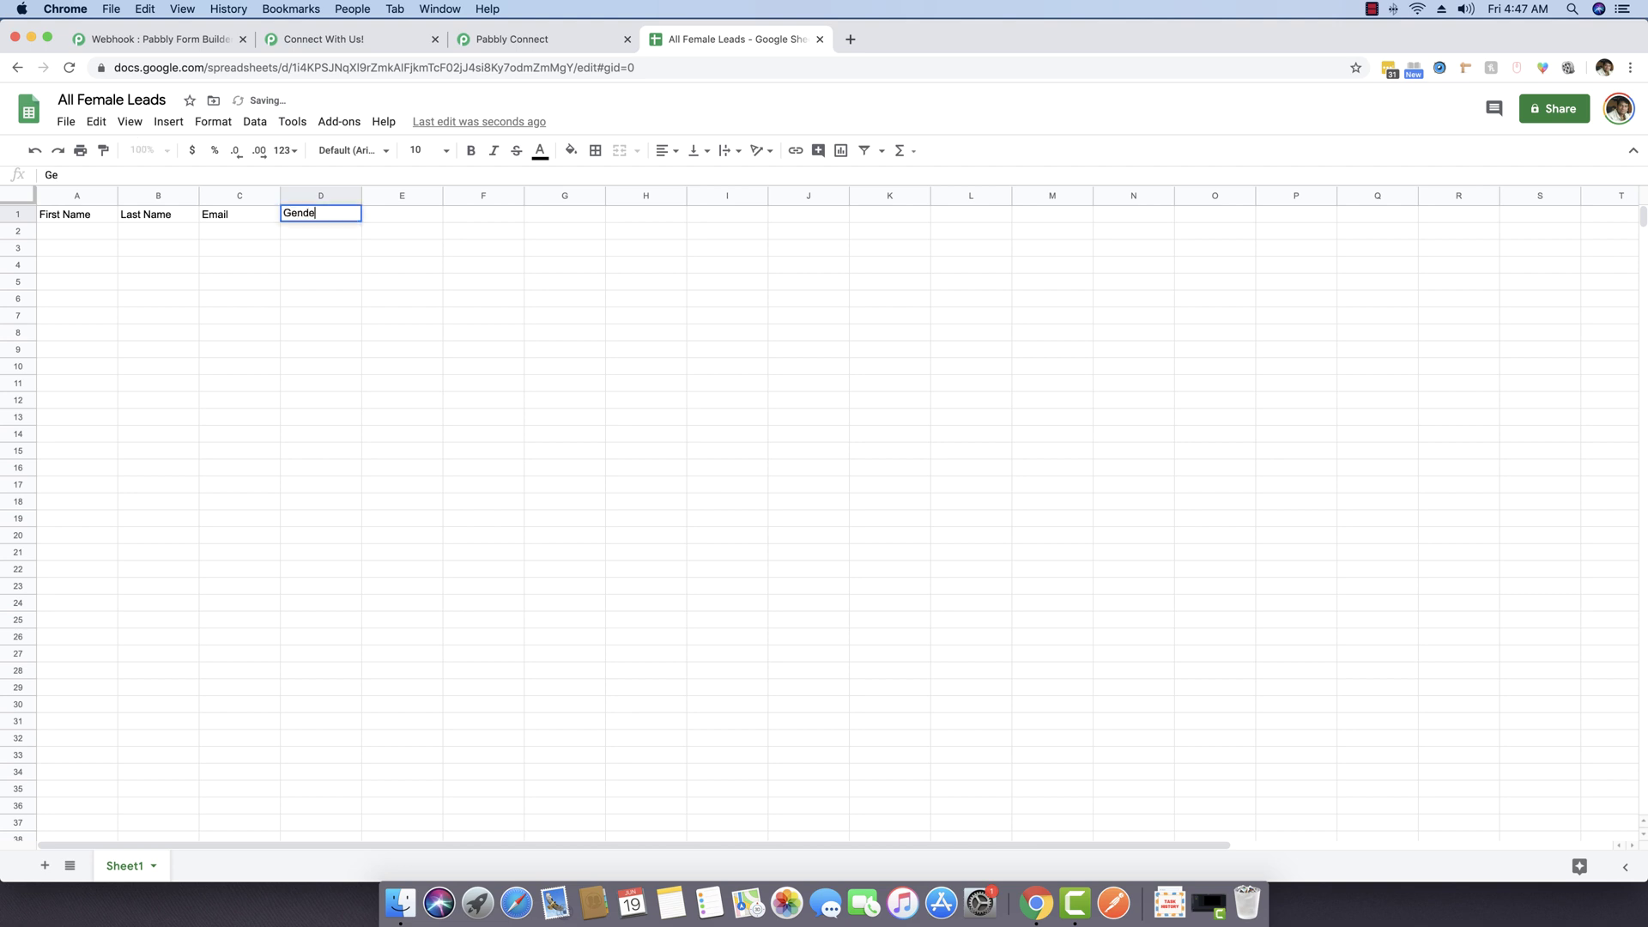
left_click(182, 314)
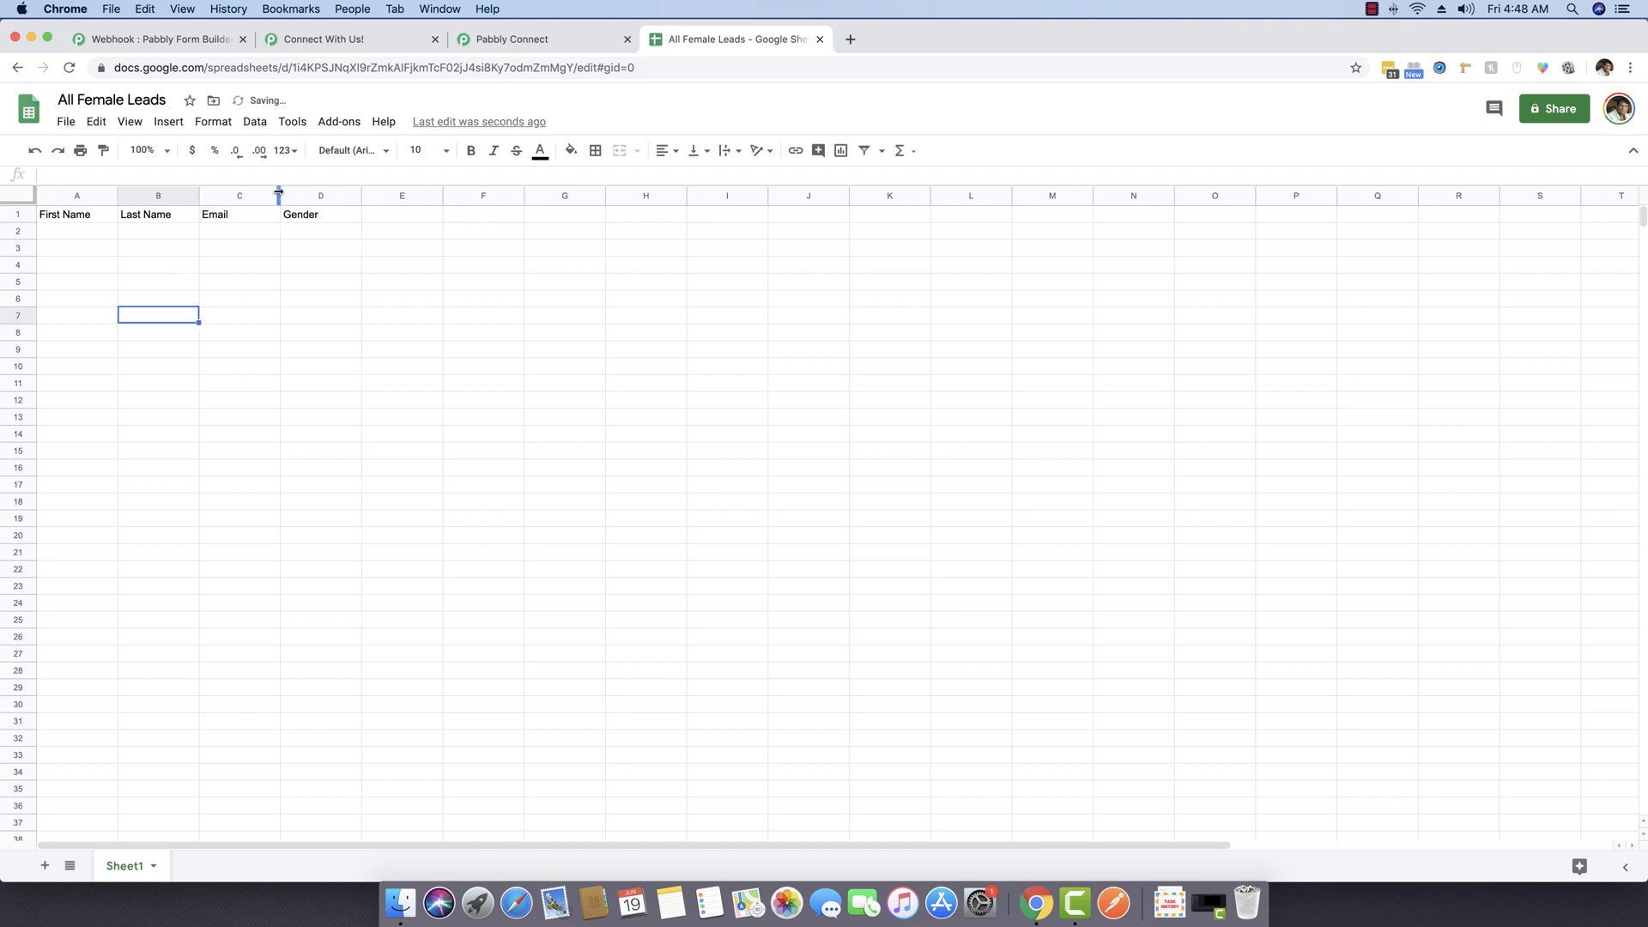
Step: Widen columns B and C to fit names and emails
left_click_drag(278, 194, 353, 192)
left_click_drag(199, 194, 274, 193)
left_click(79, 230)
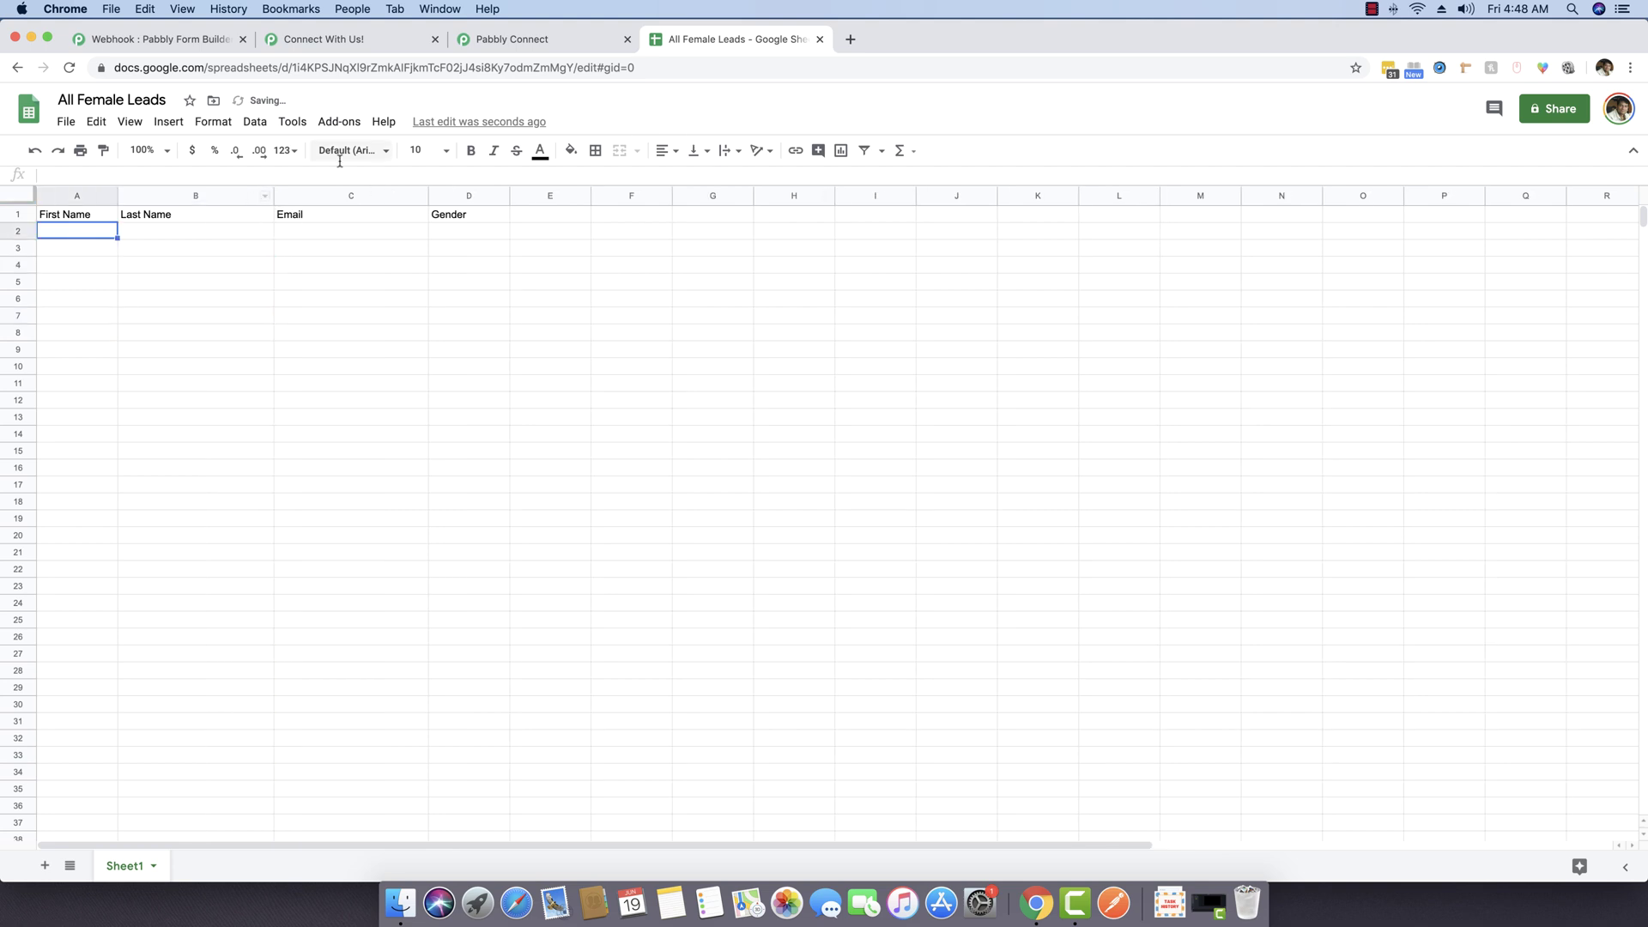
left_click(522, 45)
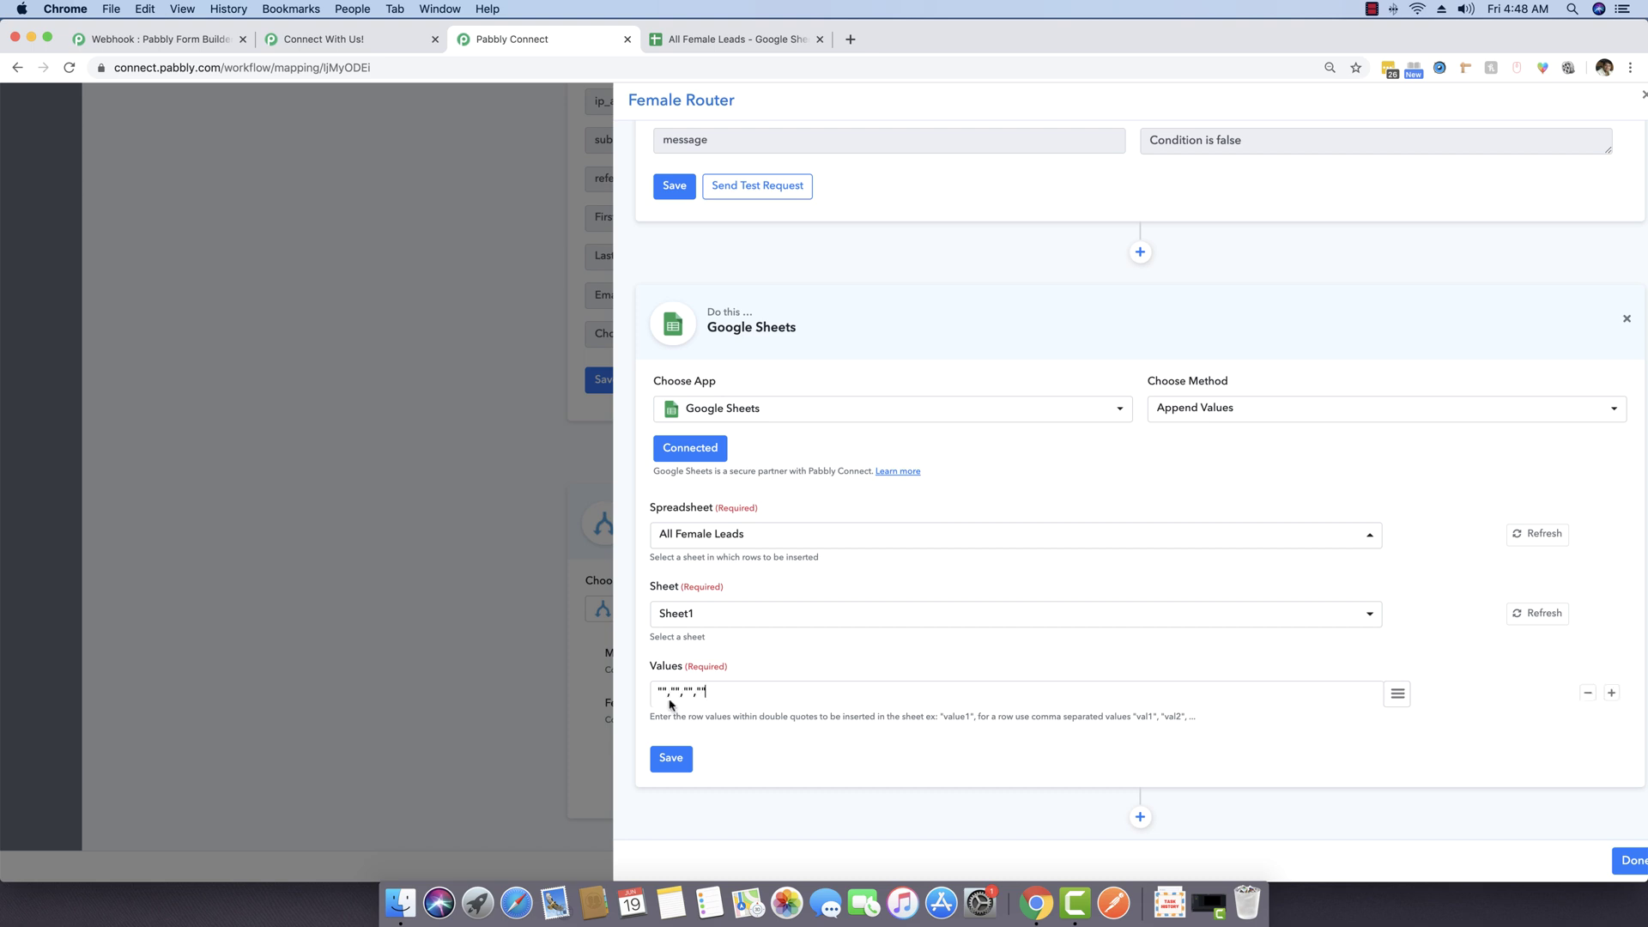
Step: Insert First Name, Last Name, Email and Choose Your Gender into Values, then save the step
left_click(1399, 702)
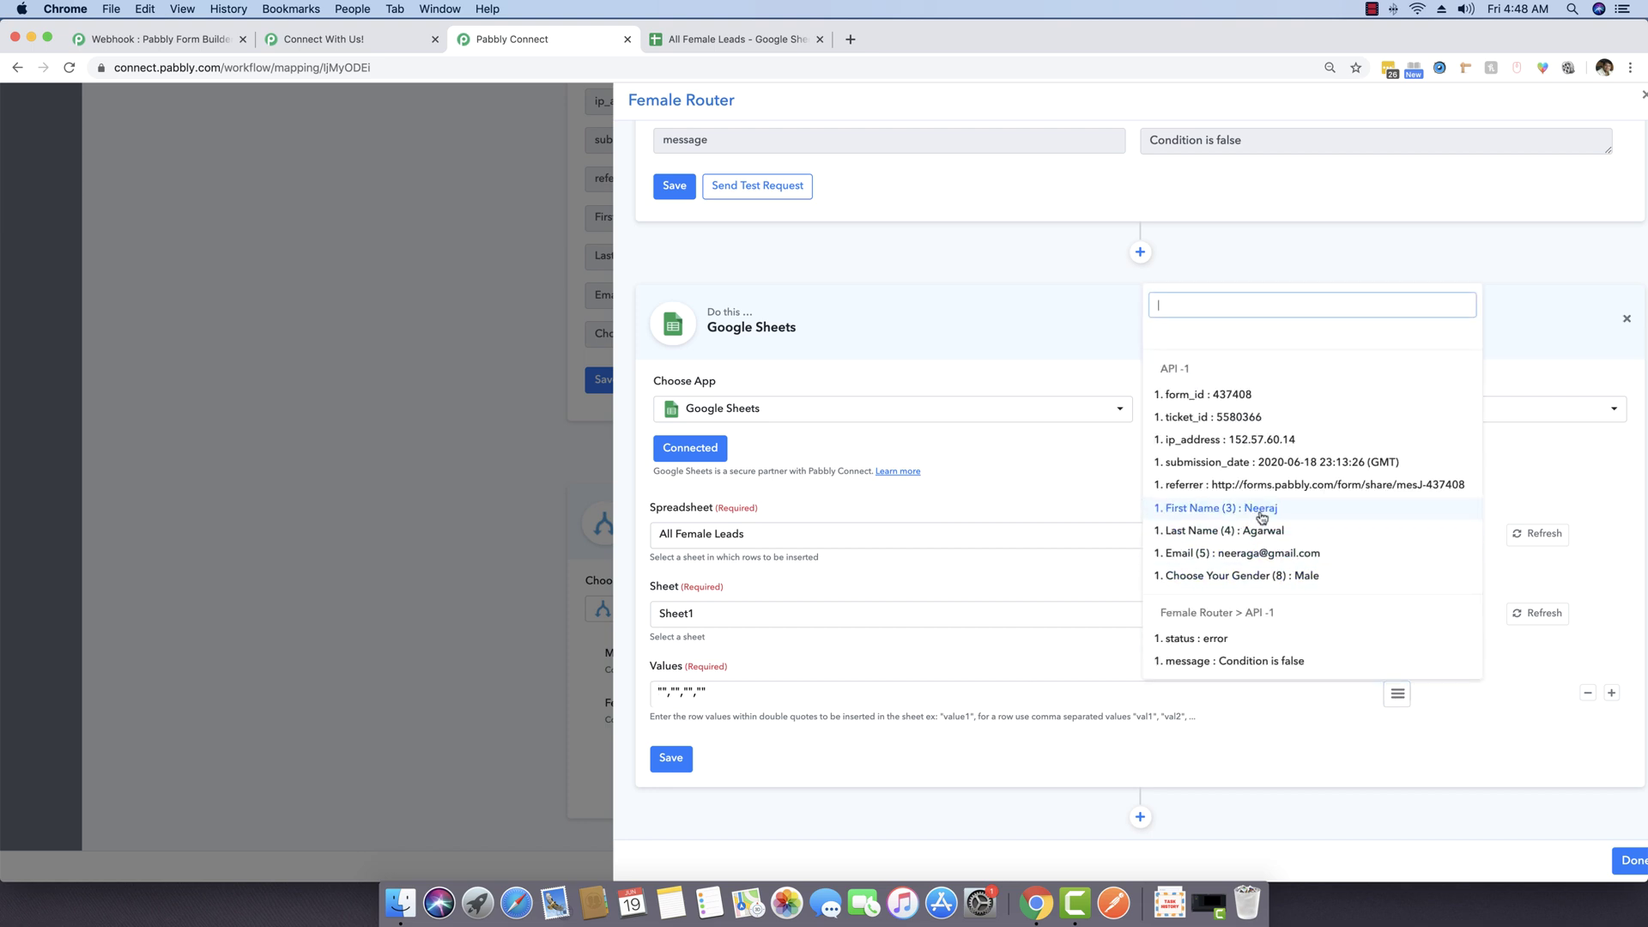
left_click(1218, 513)
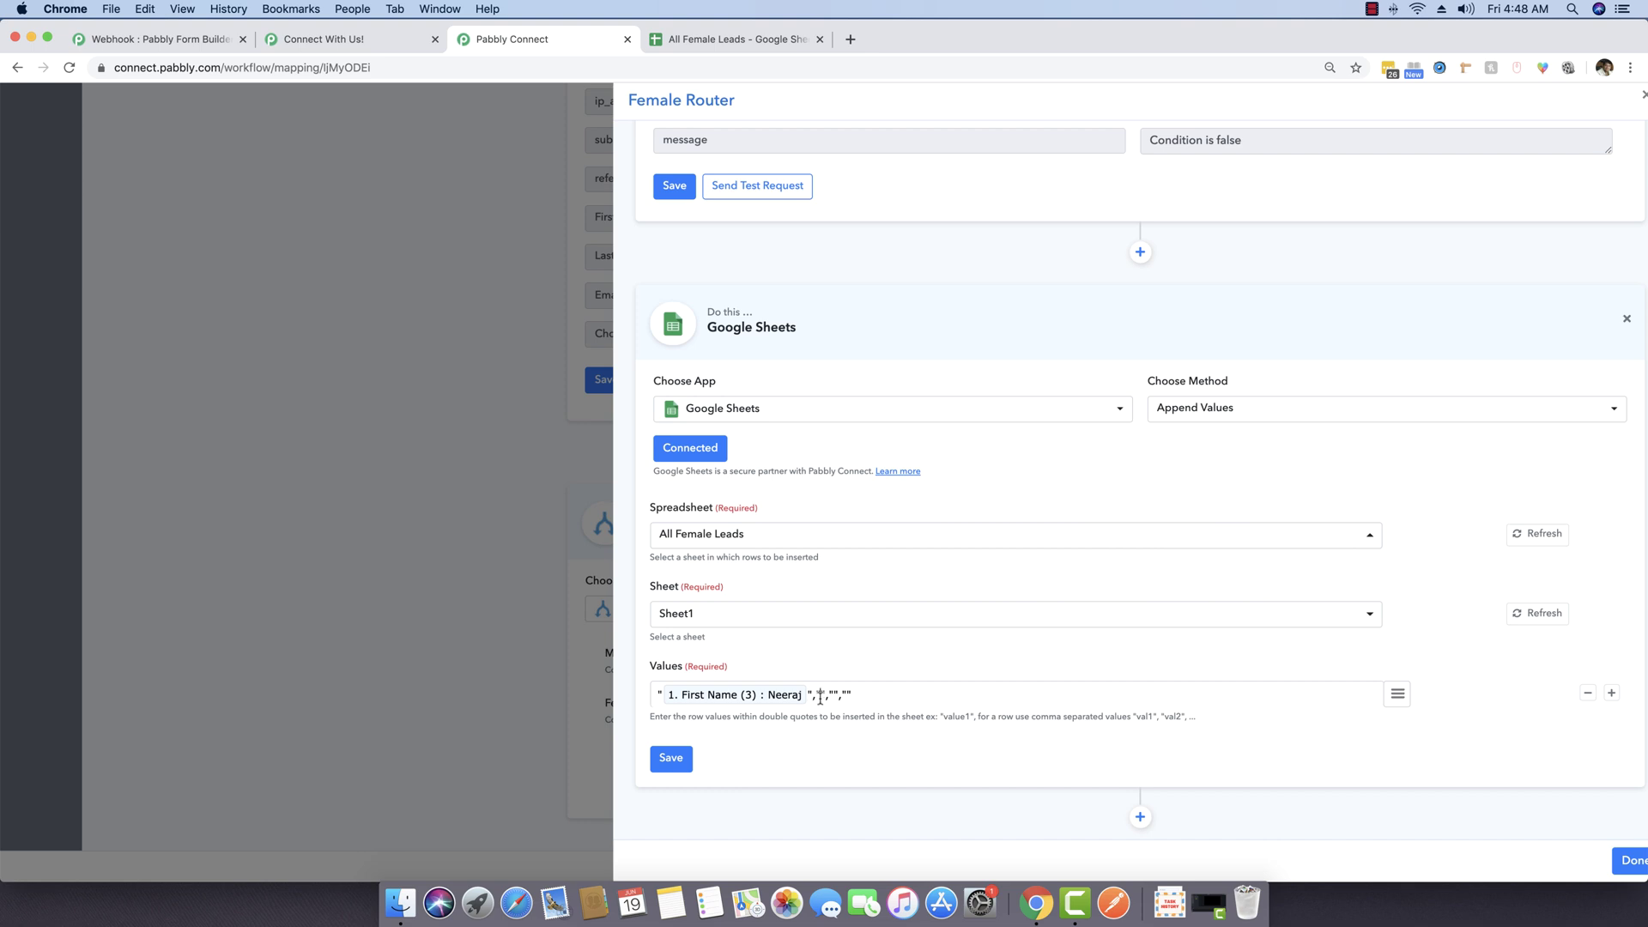
left_click(1397, 694)
left_click(1254, 537)
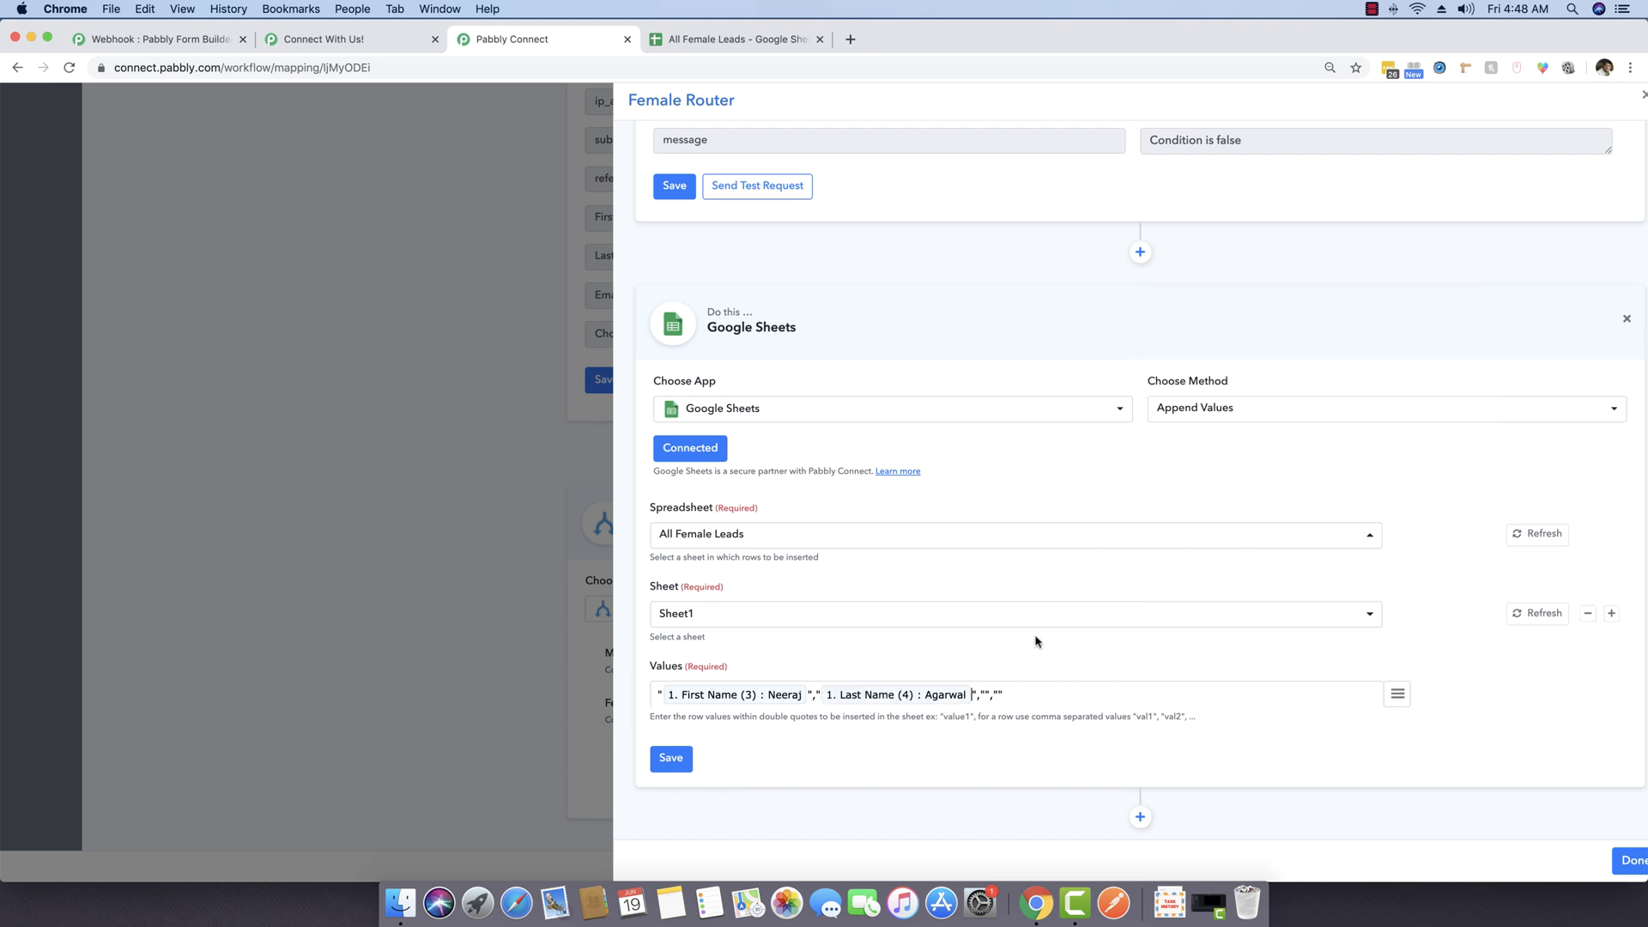
left_click(1398, 694)
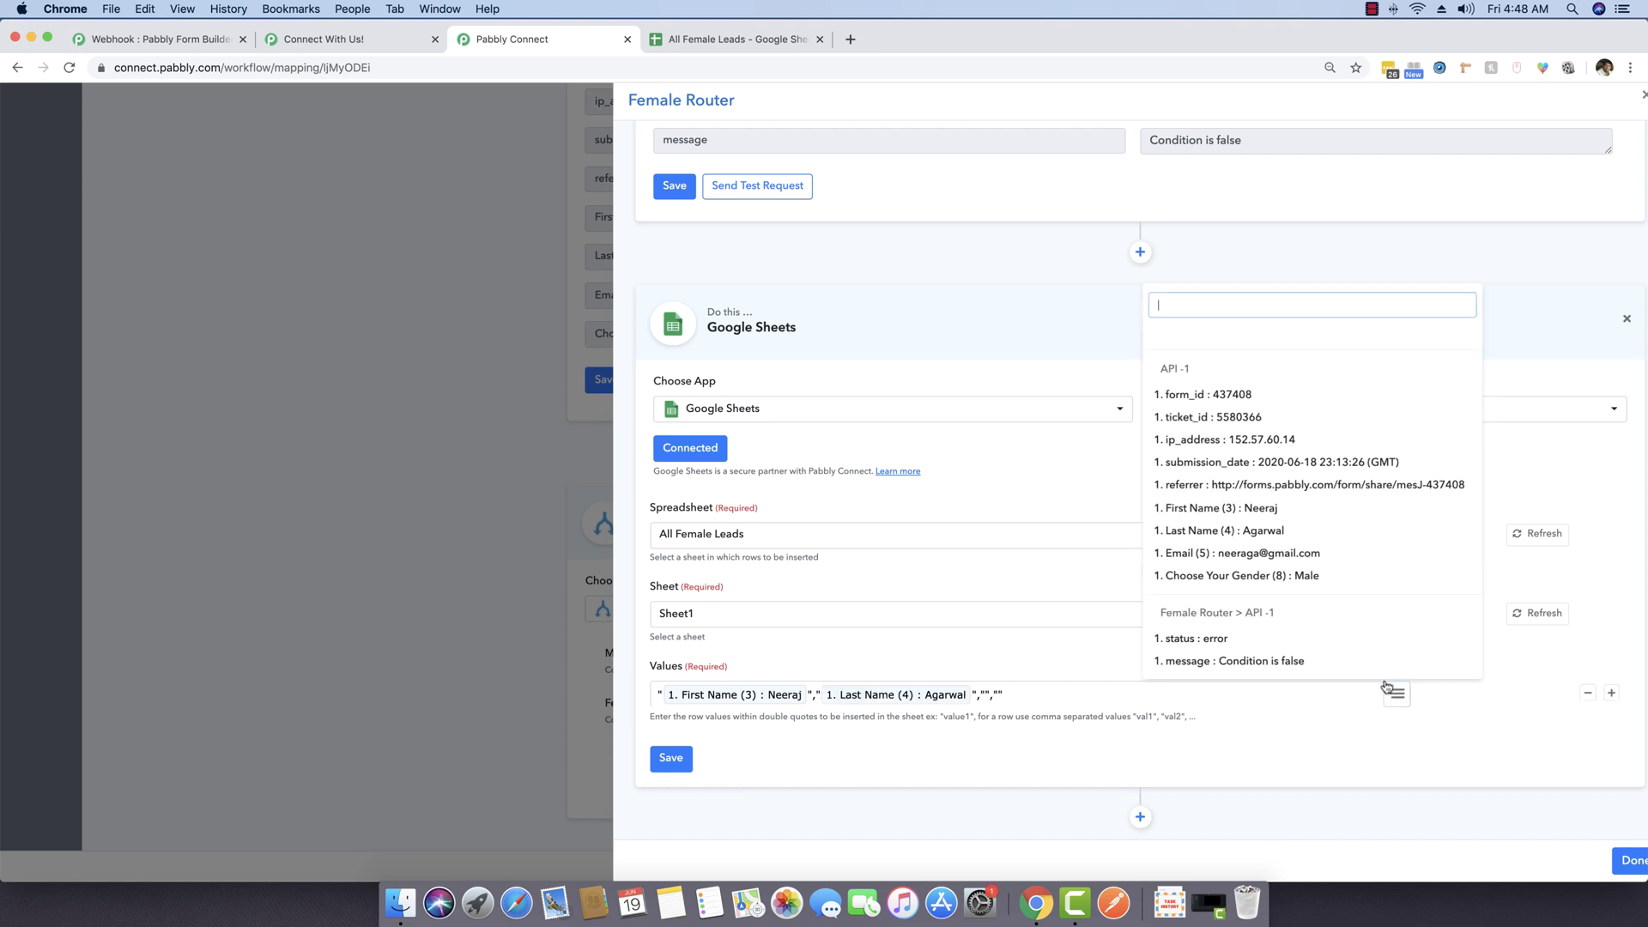
left_click(1294, 560)
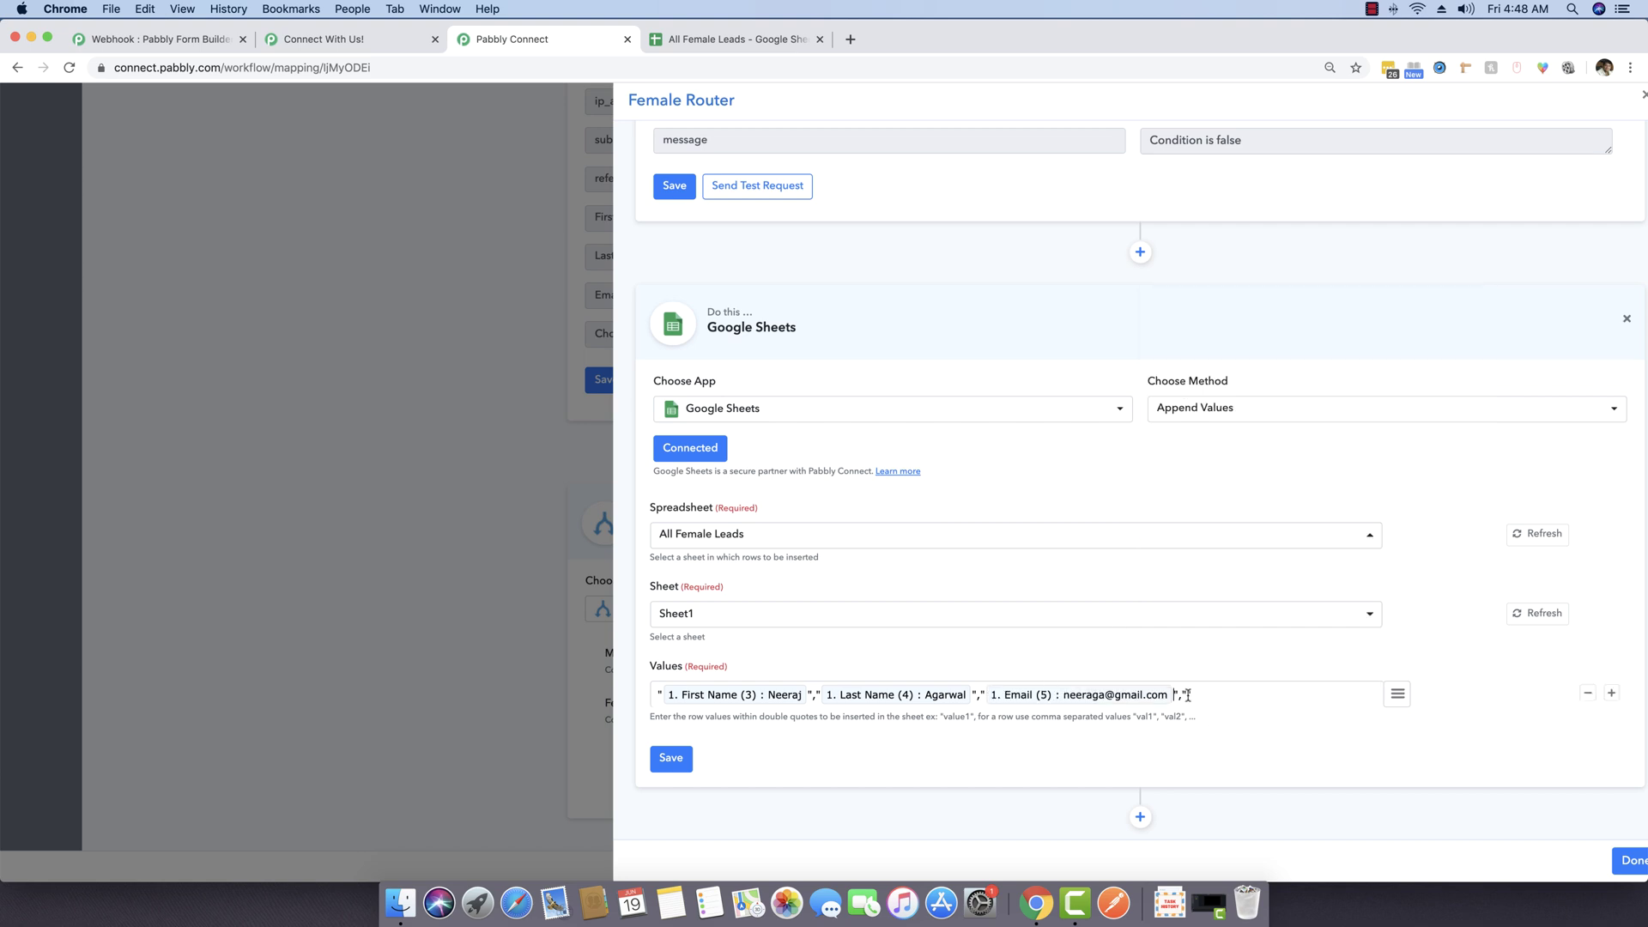
left_click(1397, 694)
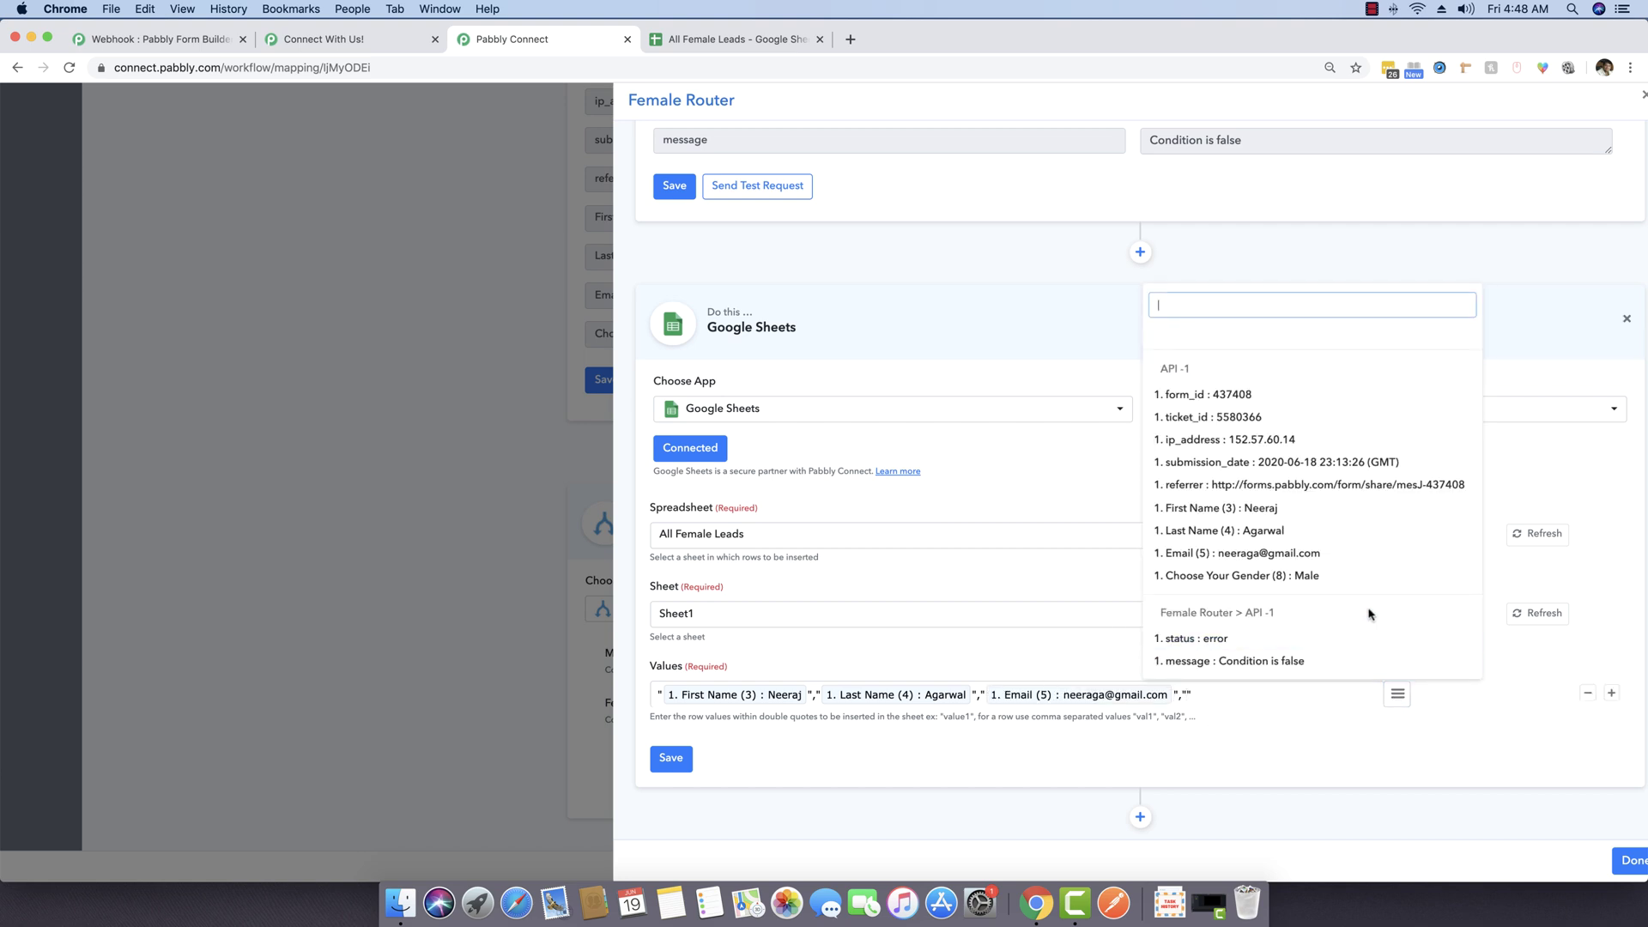
left_click(1288, 576)
scroll(1288, 576, "up", 5)
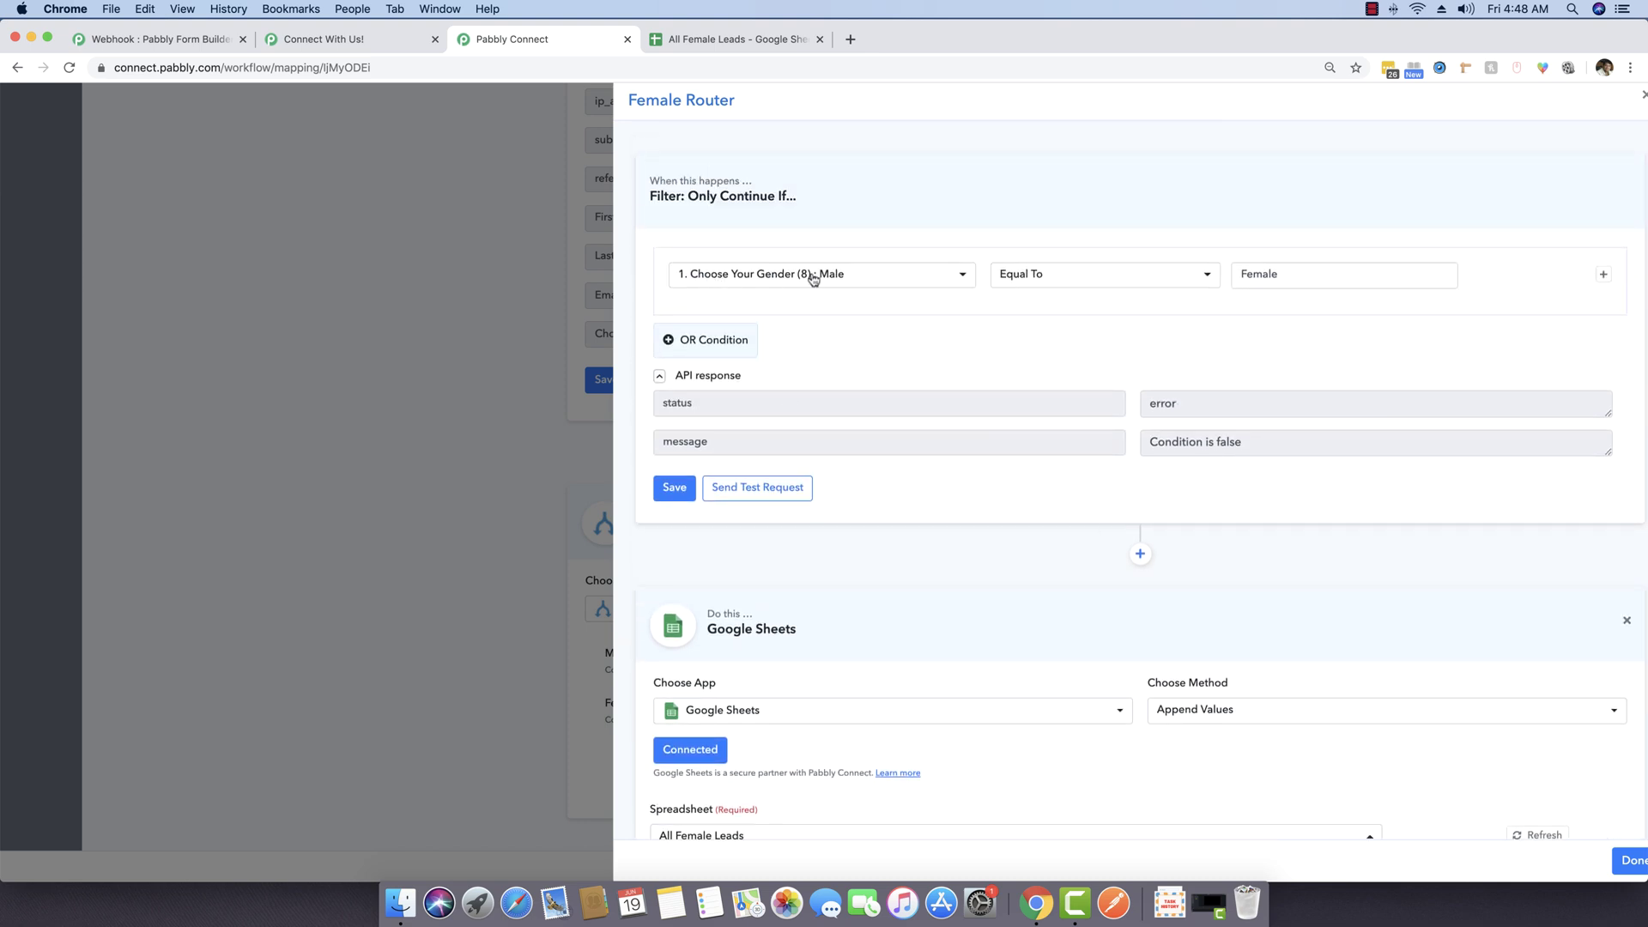
scroll(1215, 323, "down", 5)
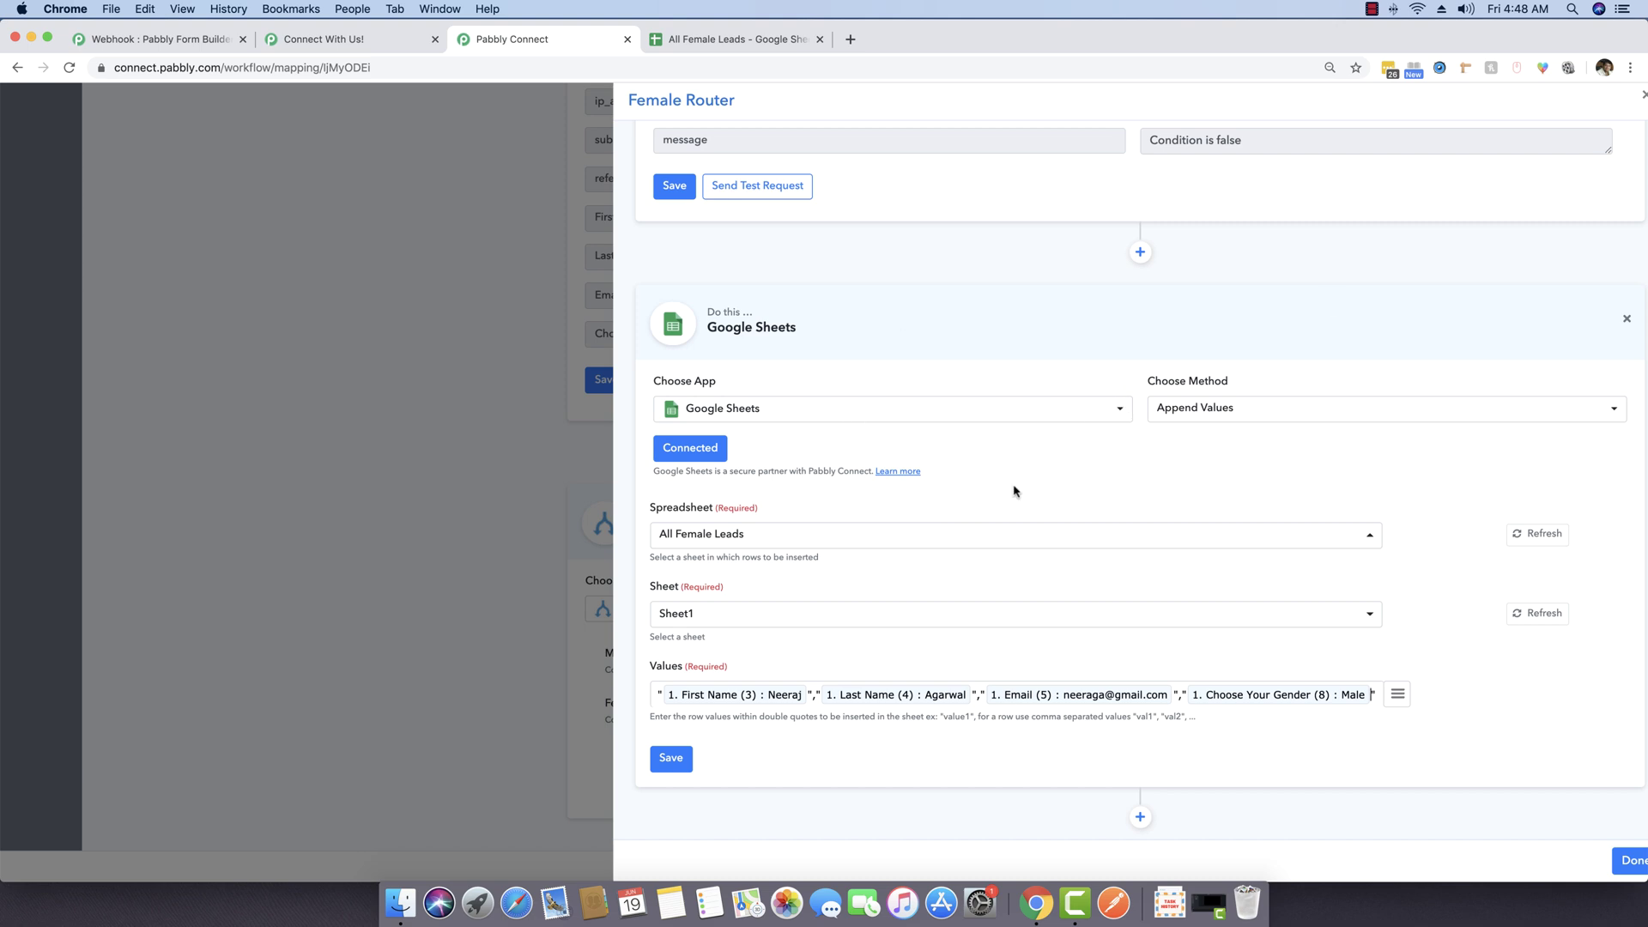
left_click(685, 765)
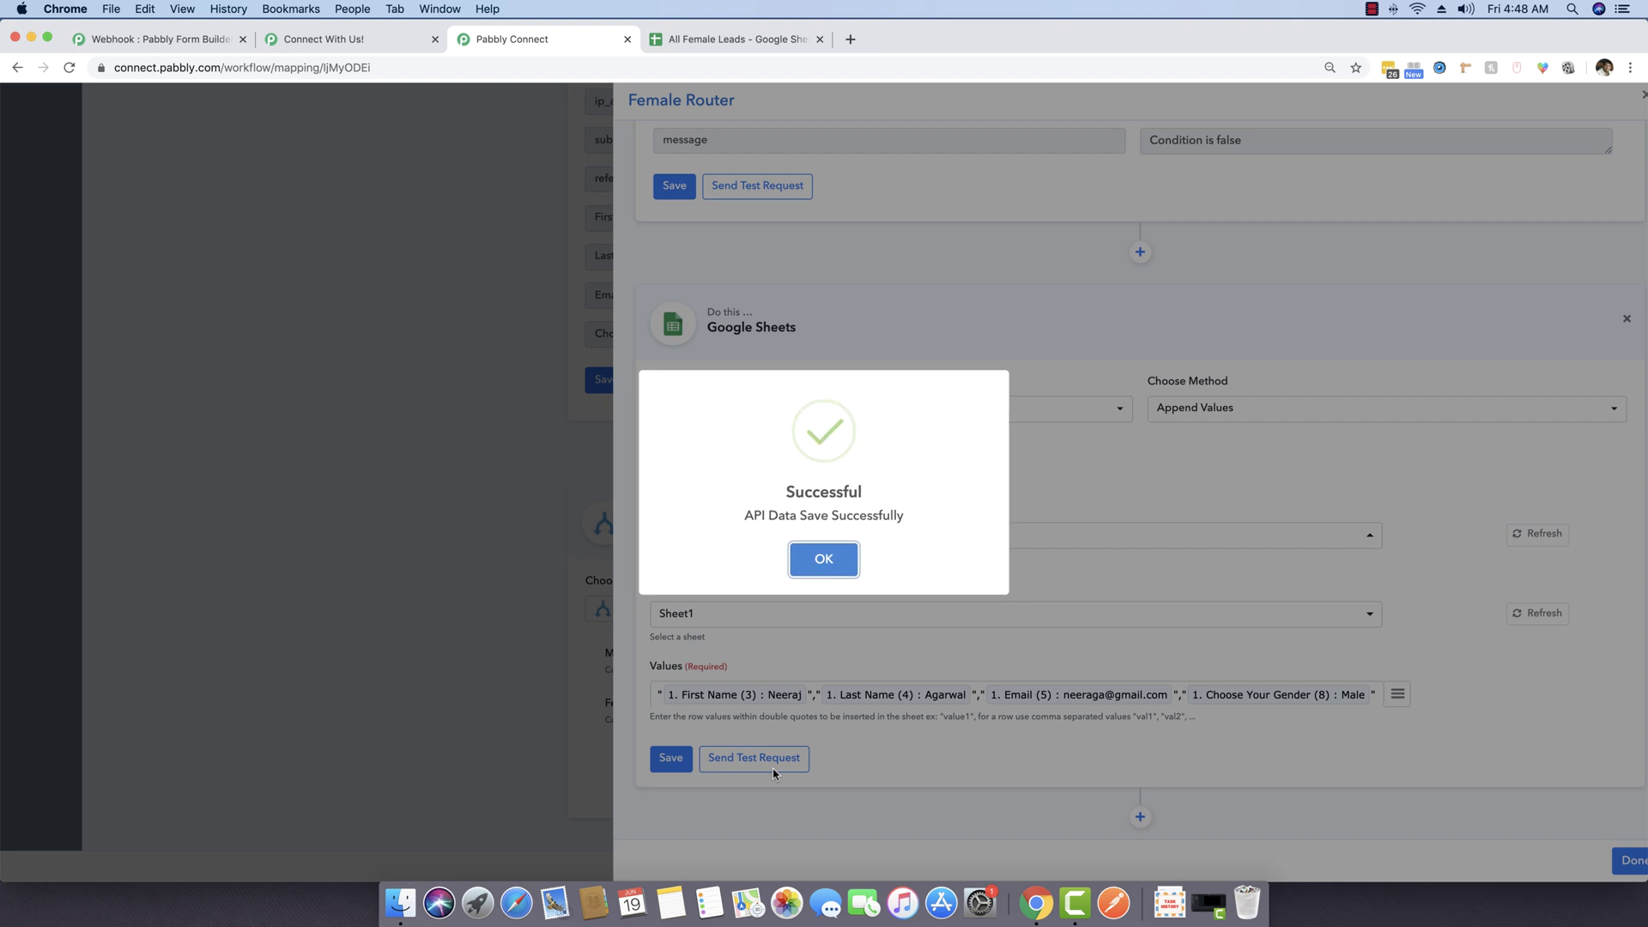
Step: Send a test row to All Female Leads Sheet1!A2:D2, confirm it in Sheets, save, and close the Female Router
left_click(833, 557)
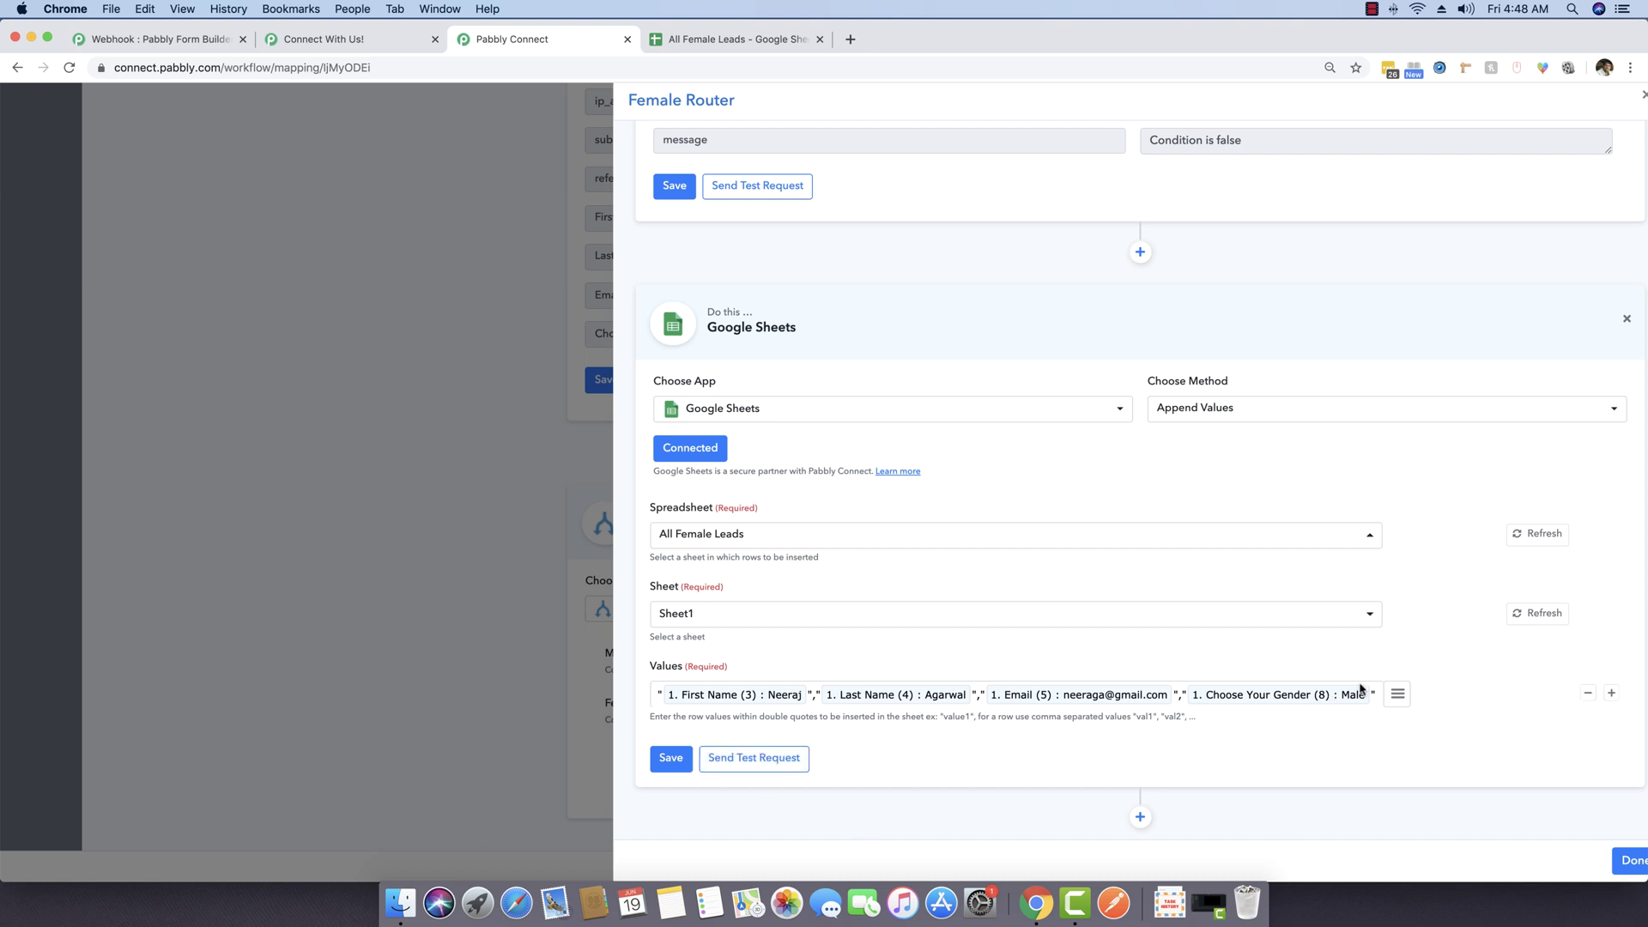
left_click(789, 766)
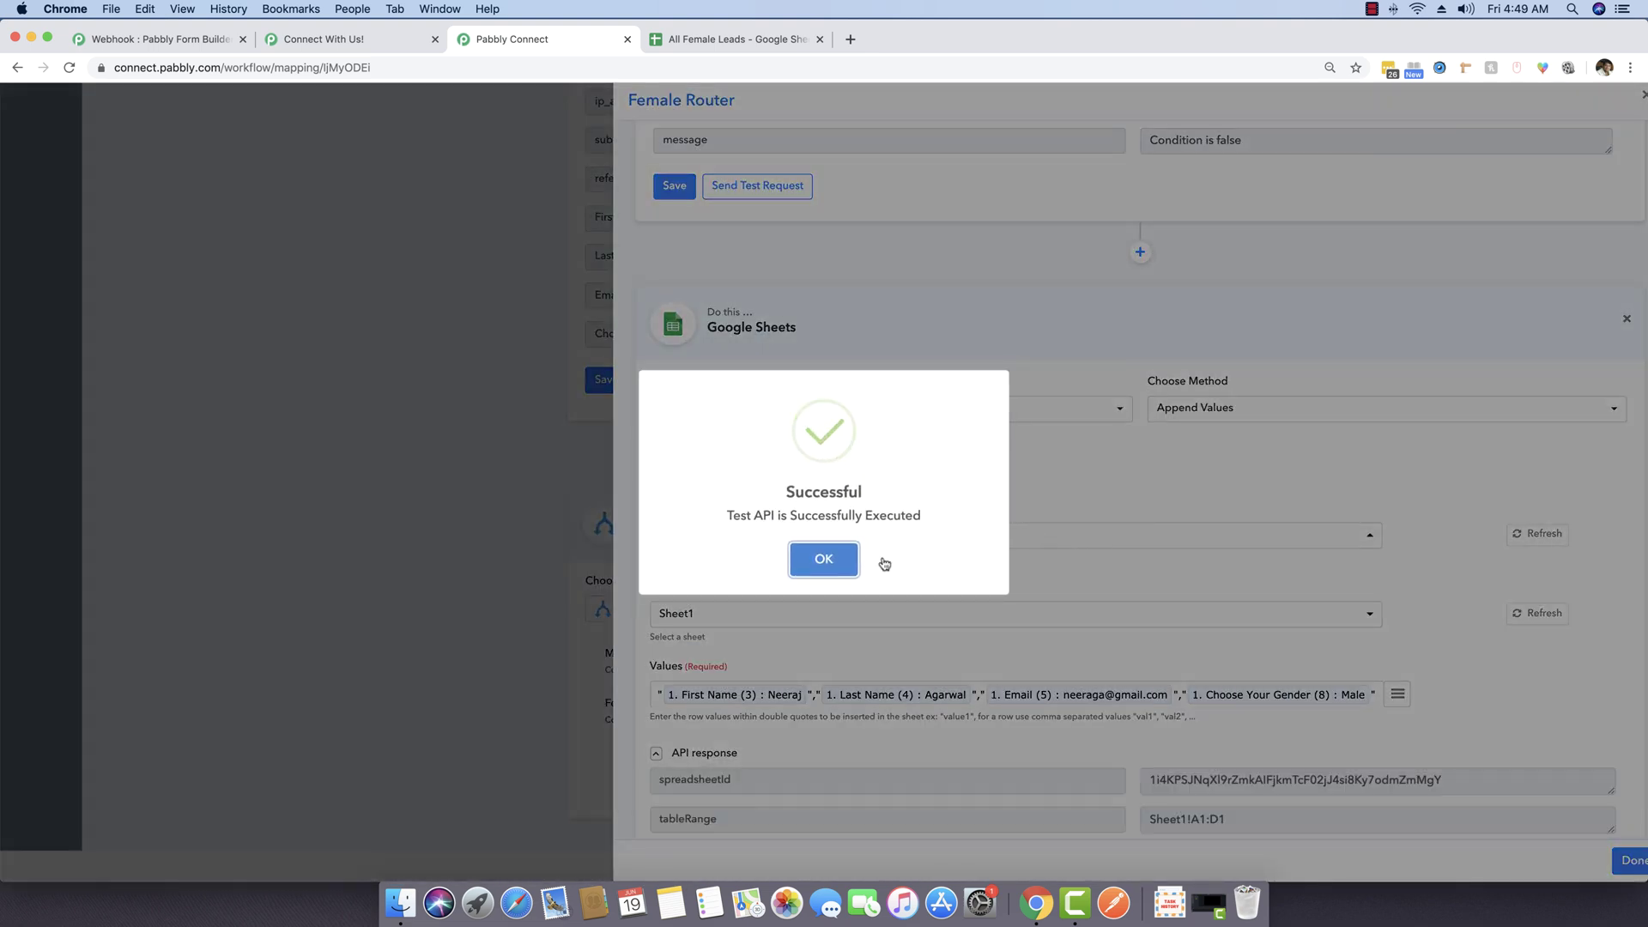
left_click(823, 562)
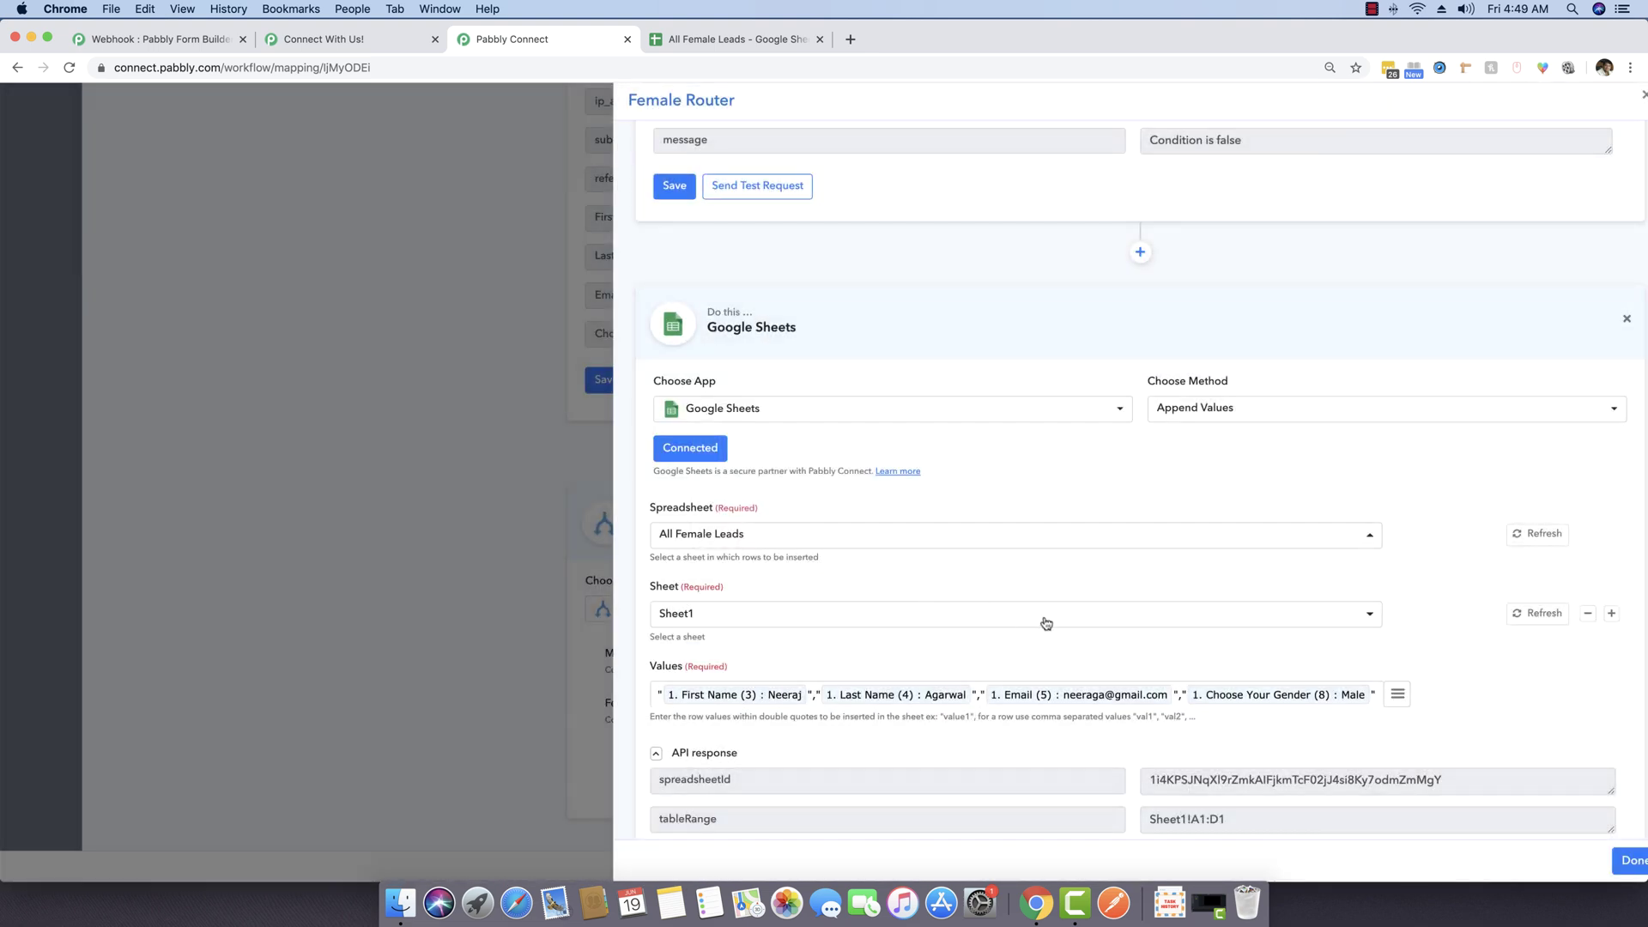
scroll(1041, 623, "down", 5)
left_click(778, 34)
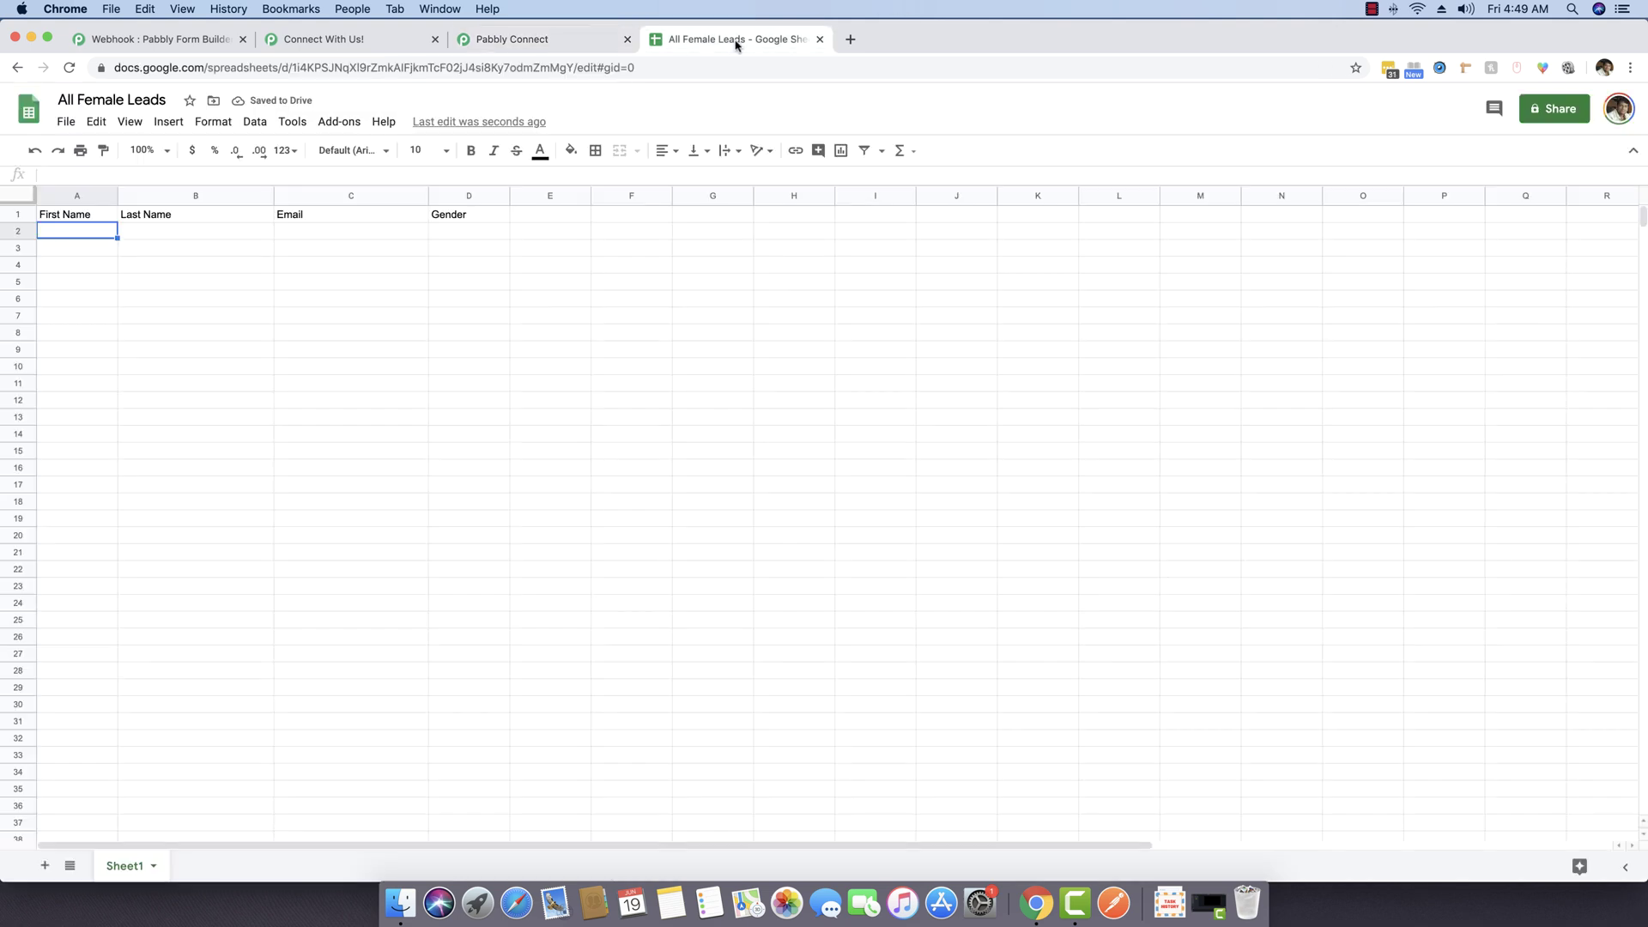
left_click(592, 39)
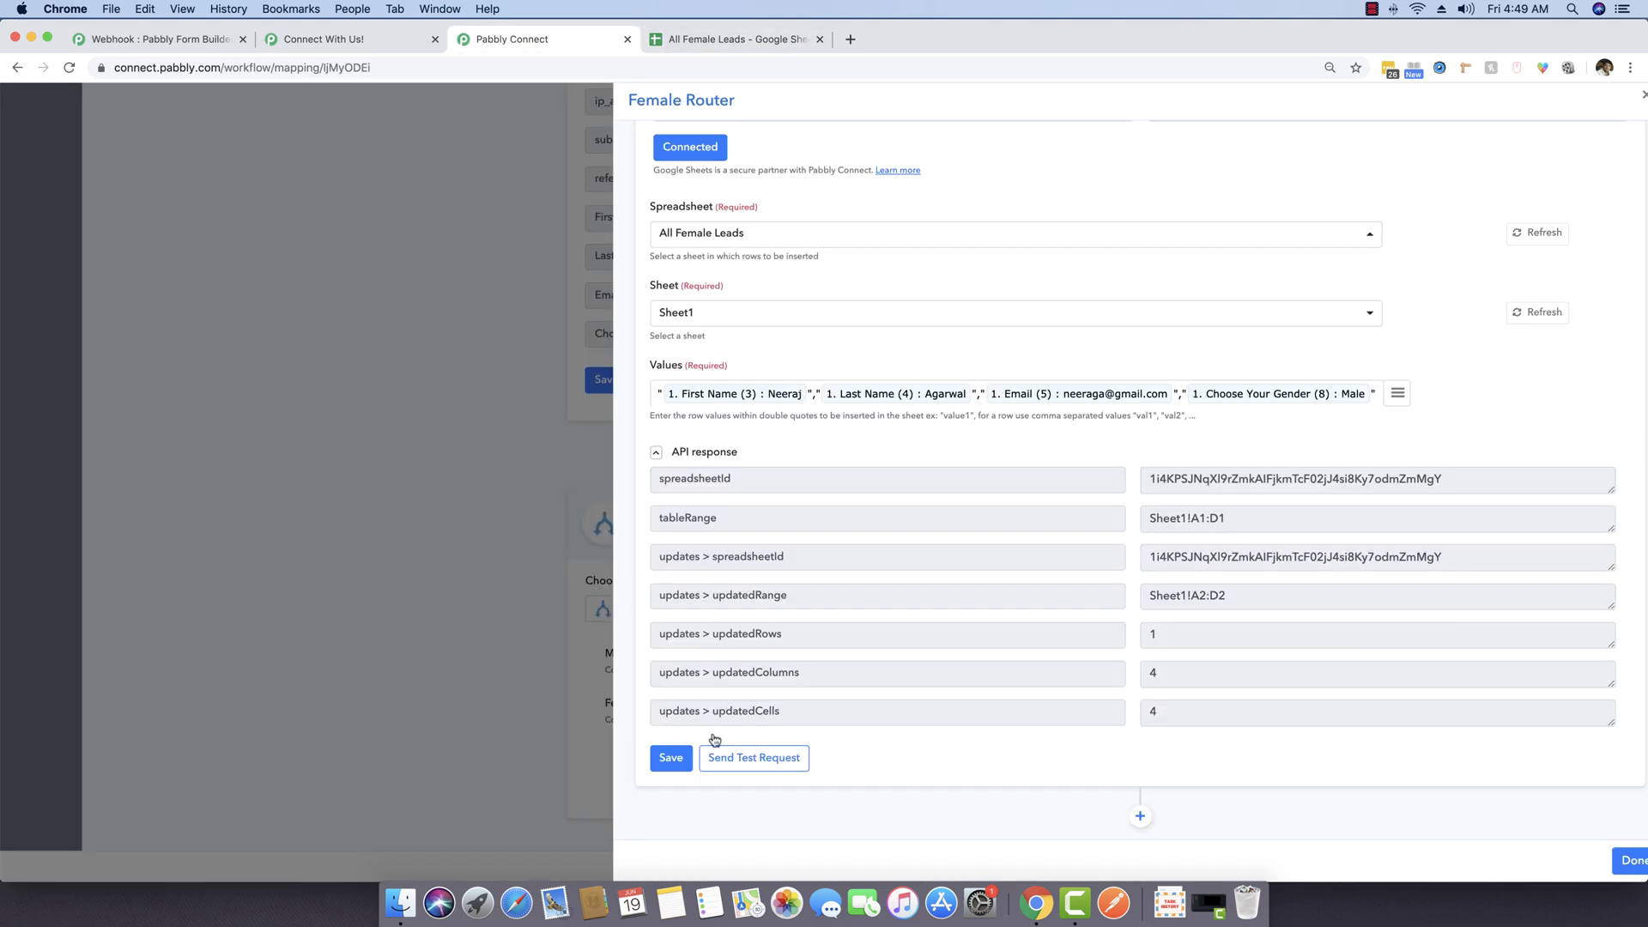
left_click(672, 759)
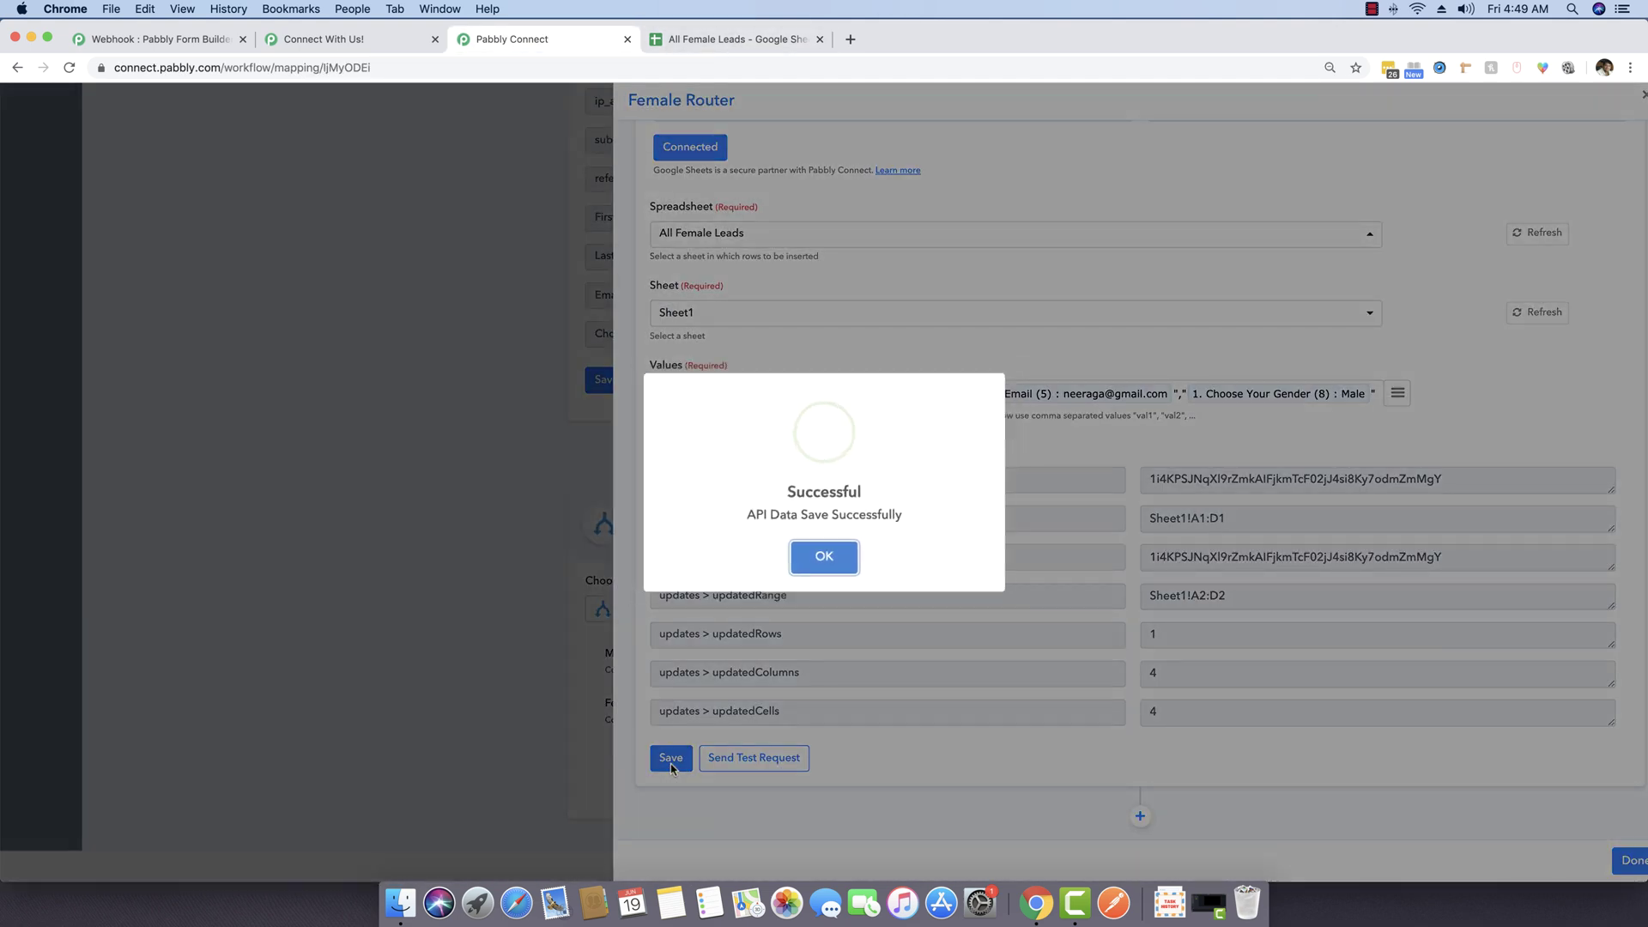
left_click(835, 559)
left_click(1631, 860)
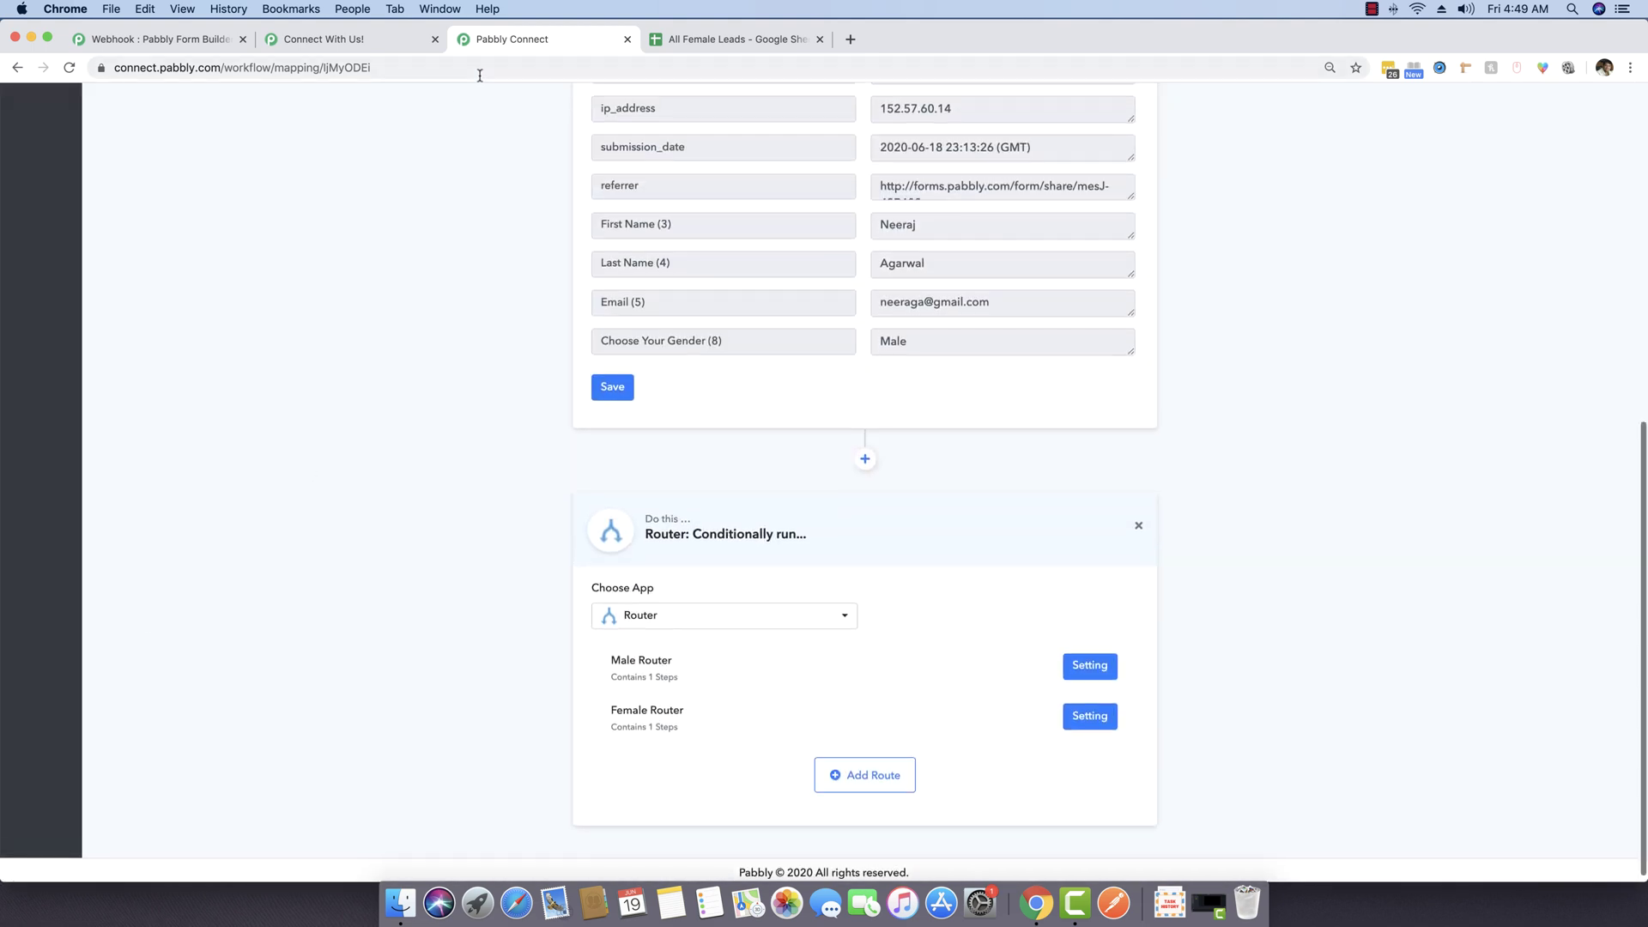
Step: Clear the test data from row 2 of the All Female Leads sheet
left_click(725, 38)
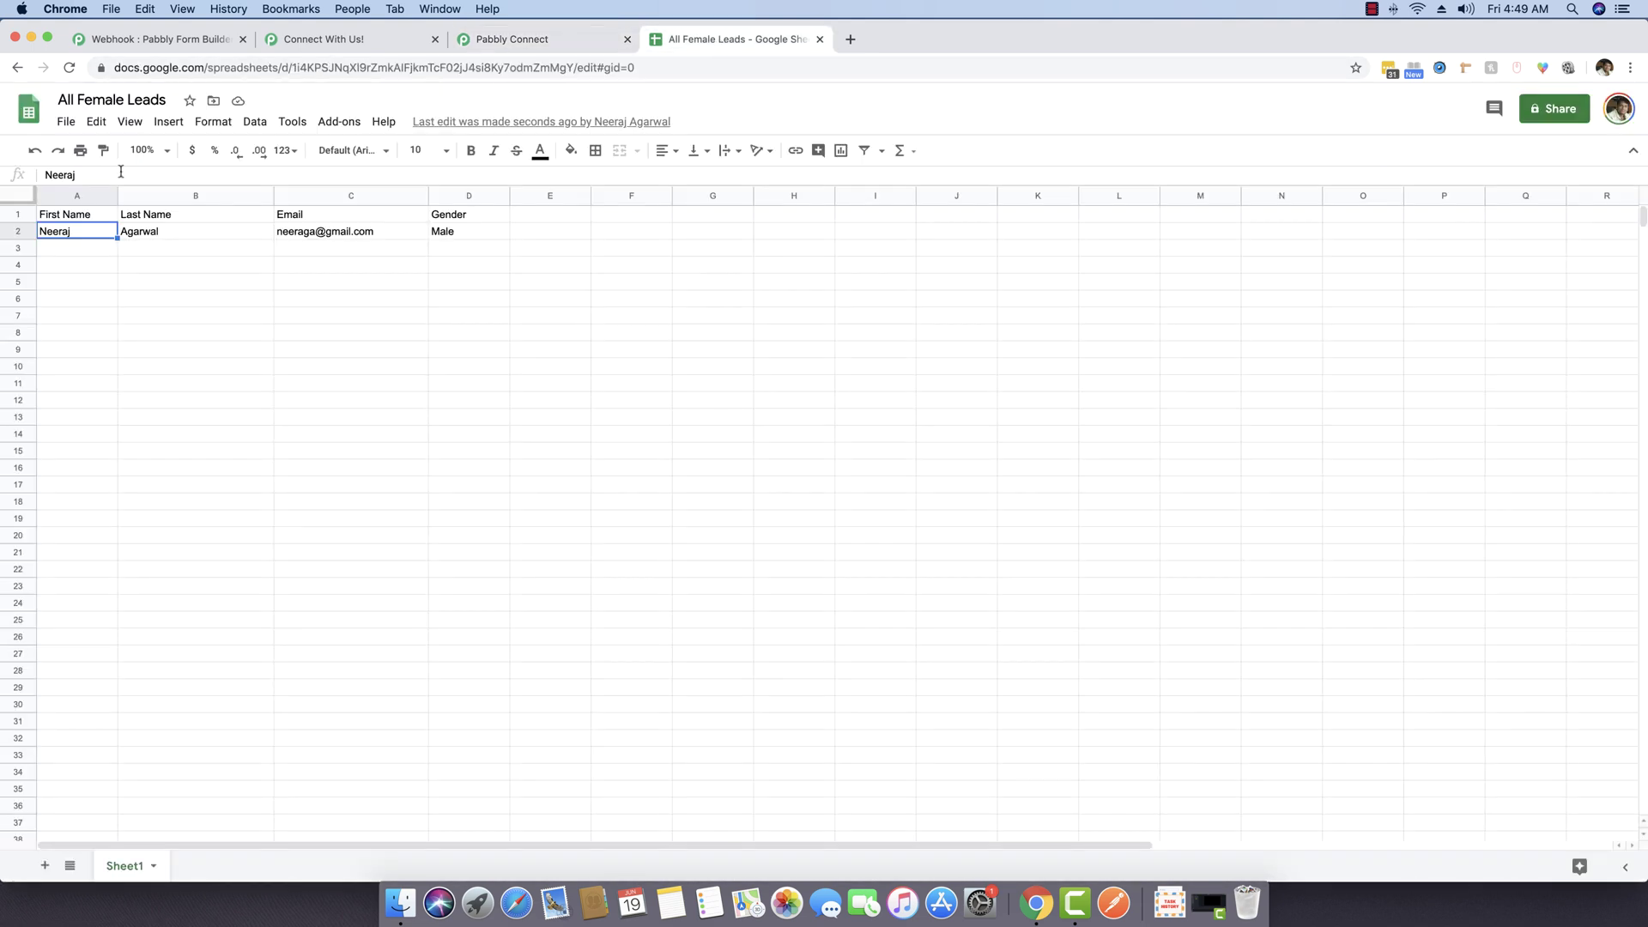
left_click(19, 231)
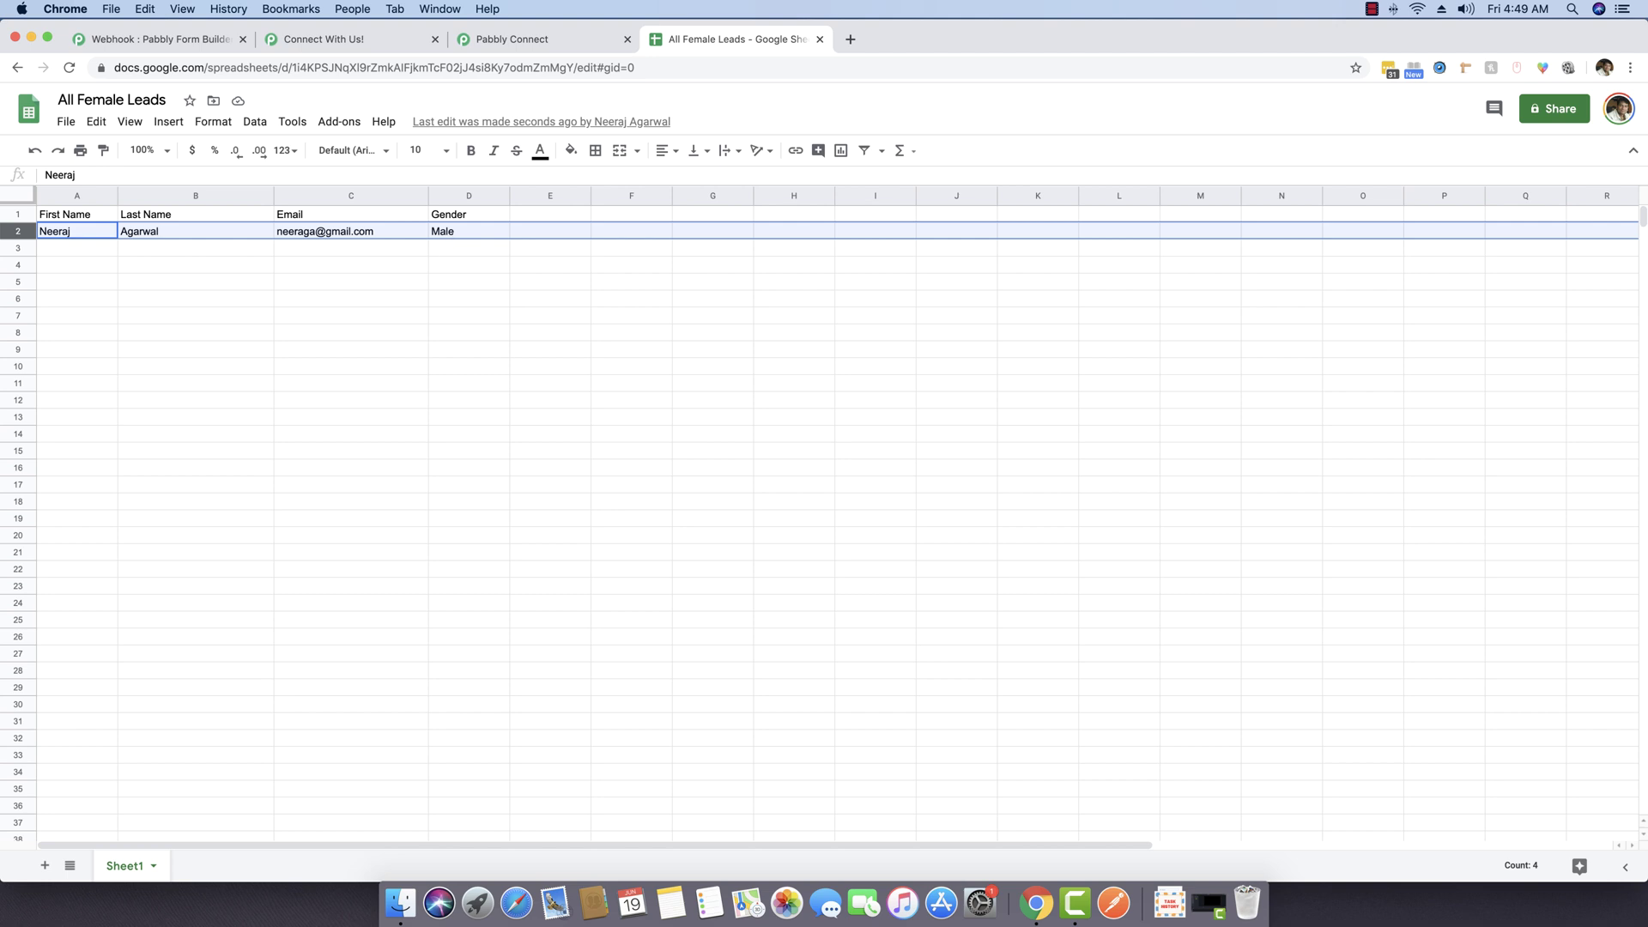
key("Delete")
left_click(379, 258)
left_click(83, 232)
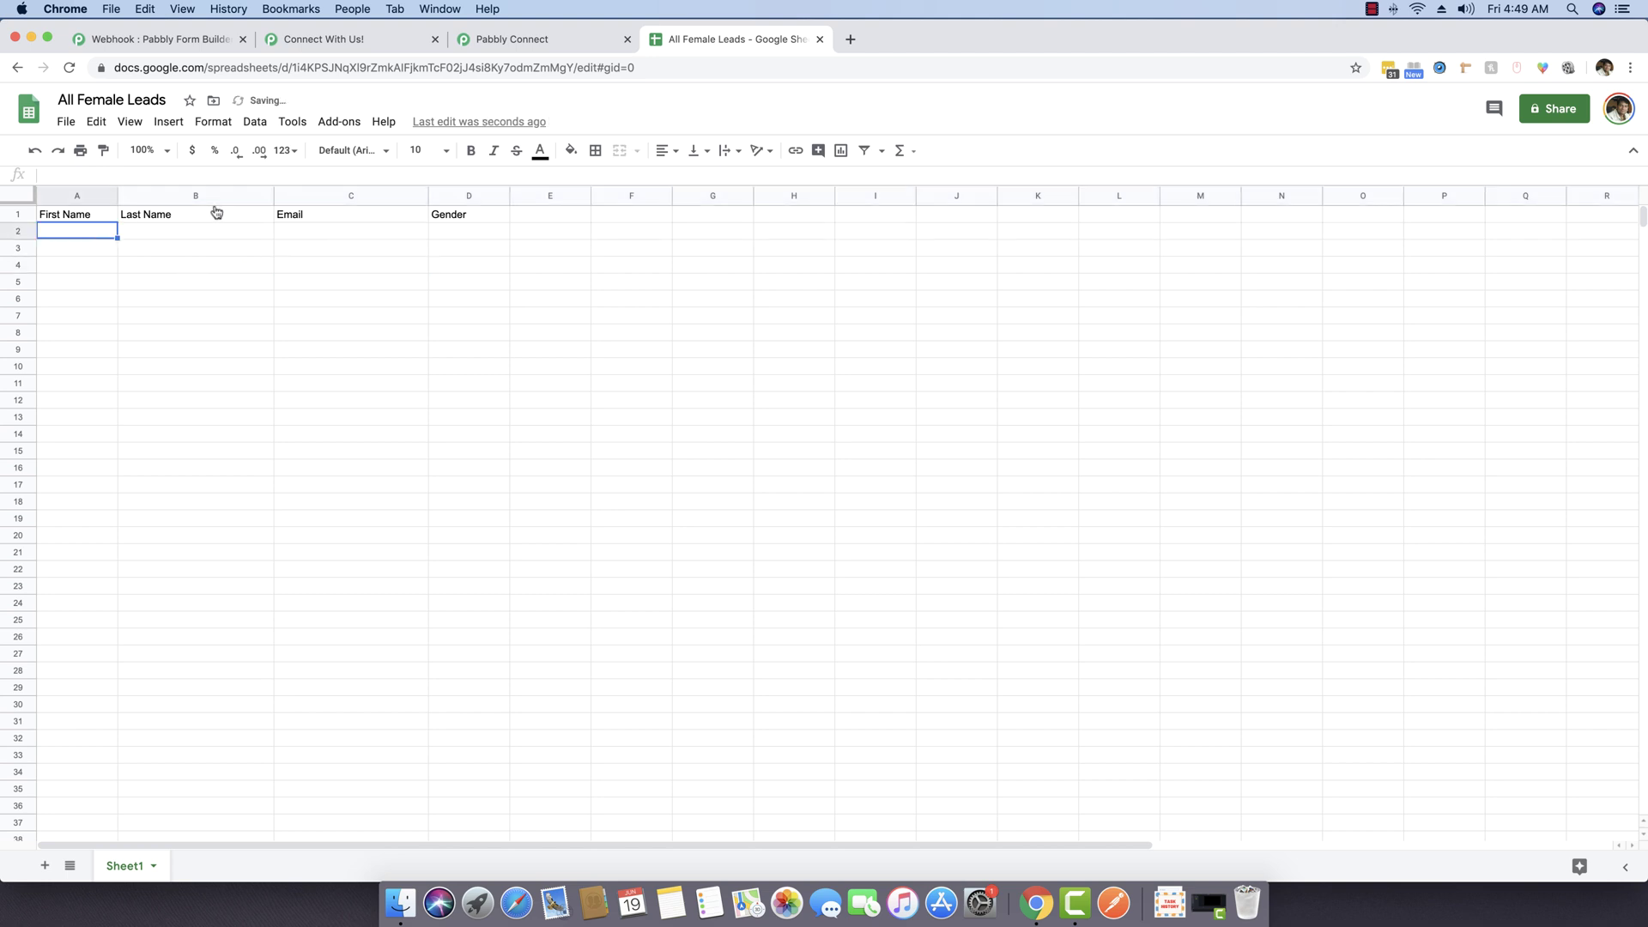
Step: Move the form page tab after Pabbly Connect and reload the form
left_click(491, 42)
left_click(702, 40)
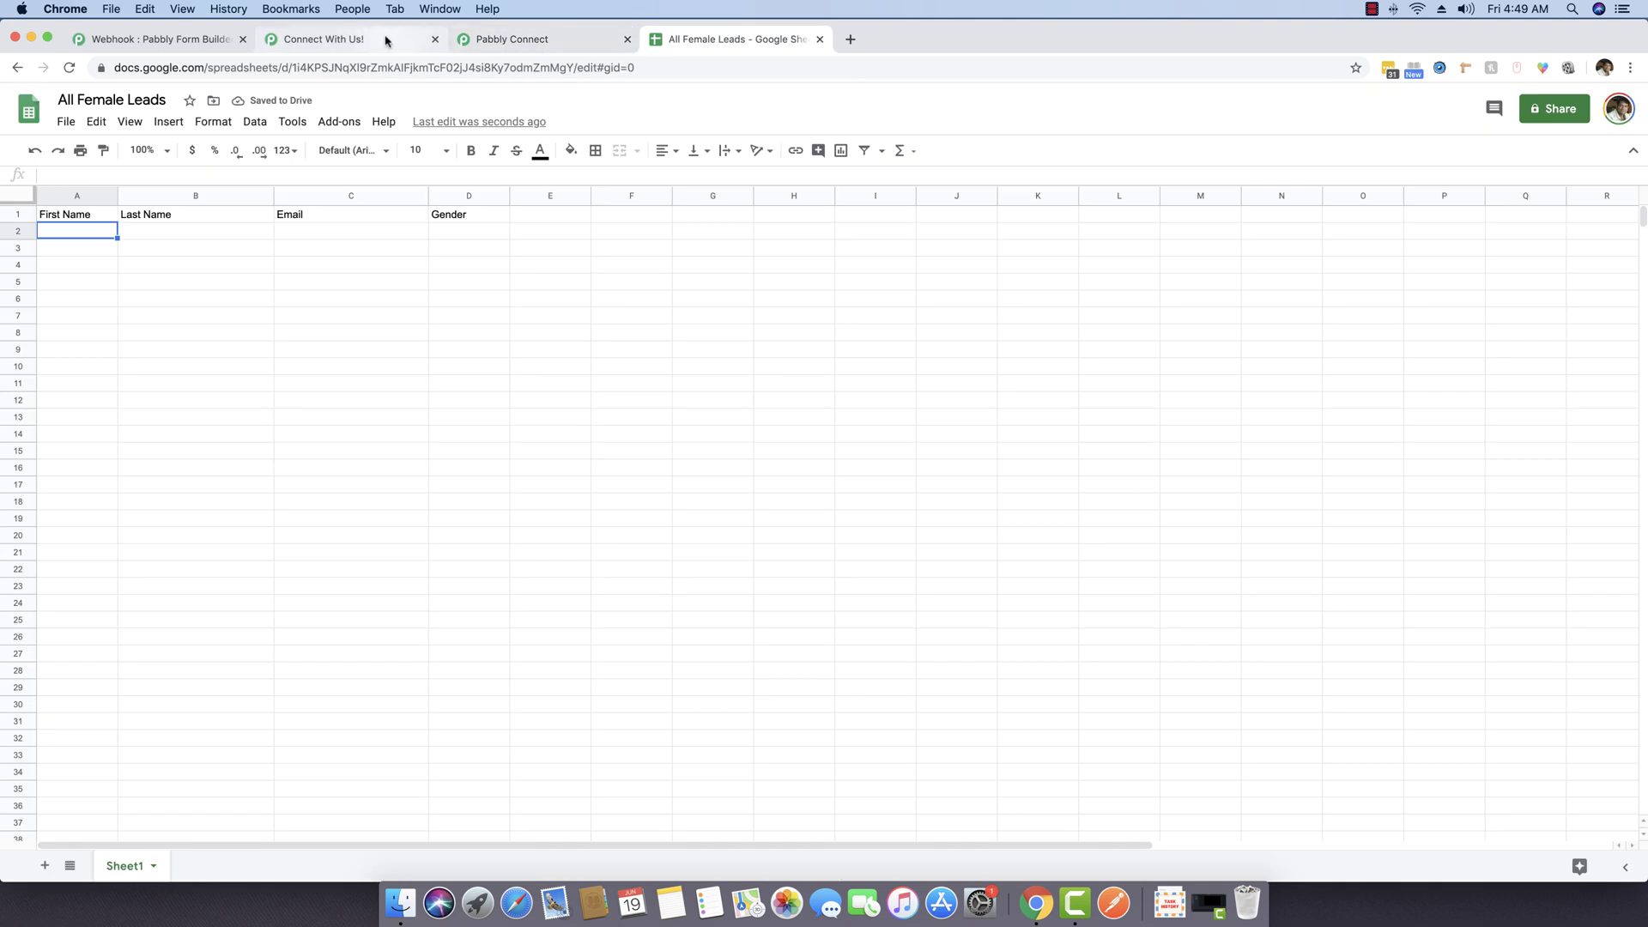
left_click_drag(393, 40, 498, 40)
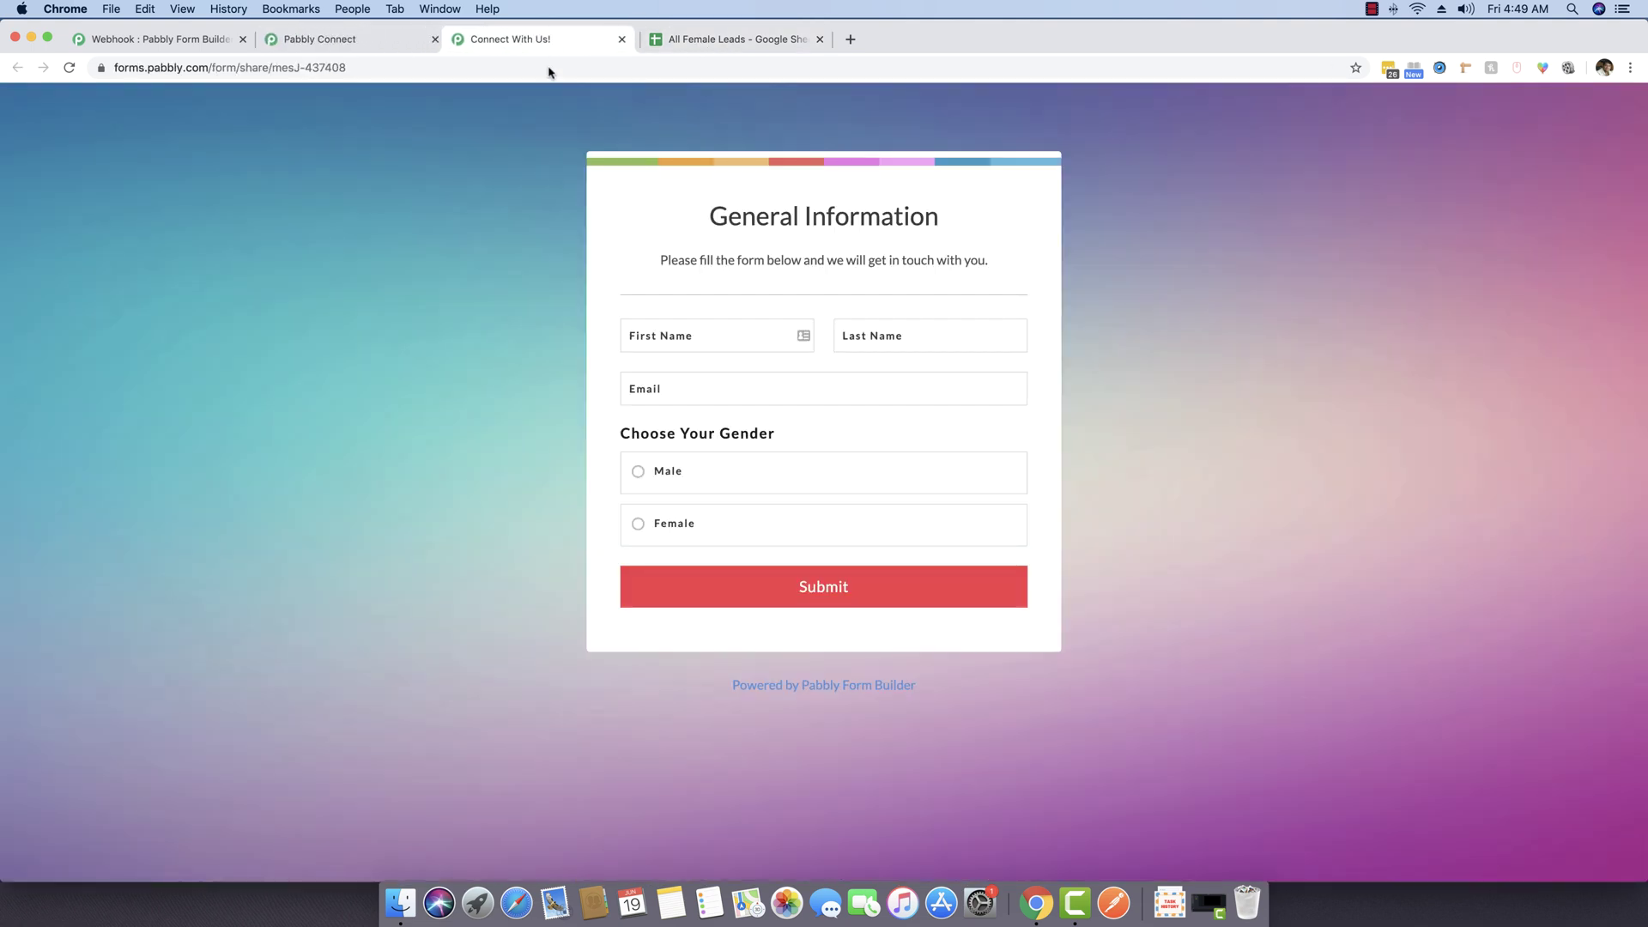
left_click(448, 68)
key("Return")
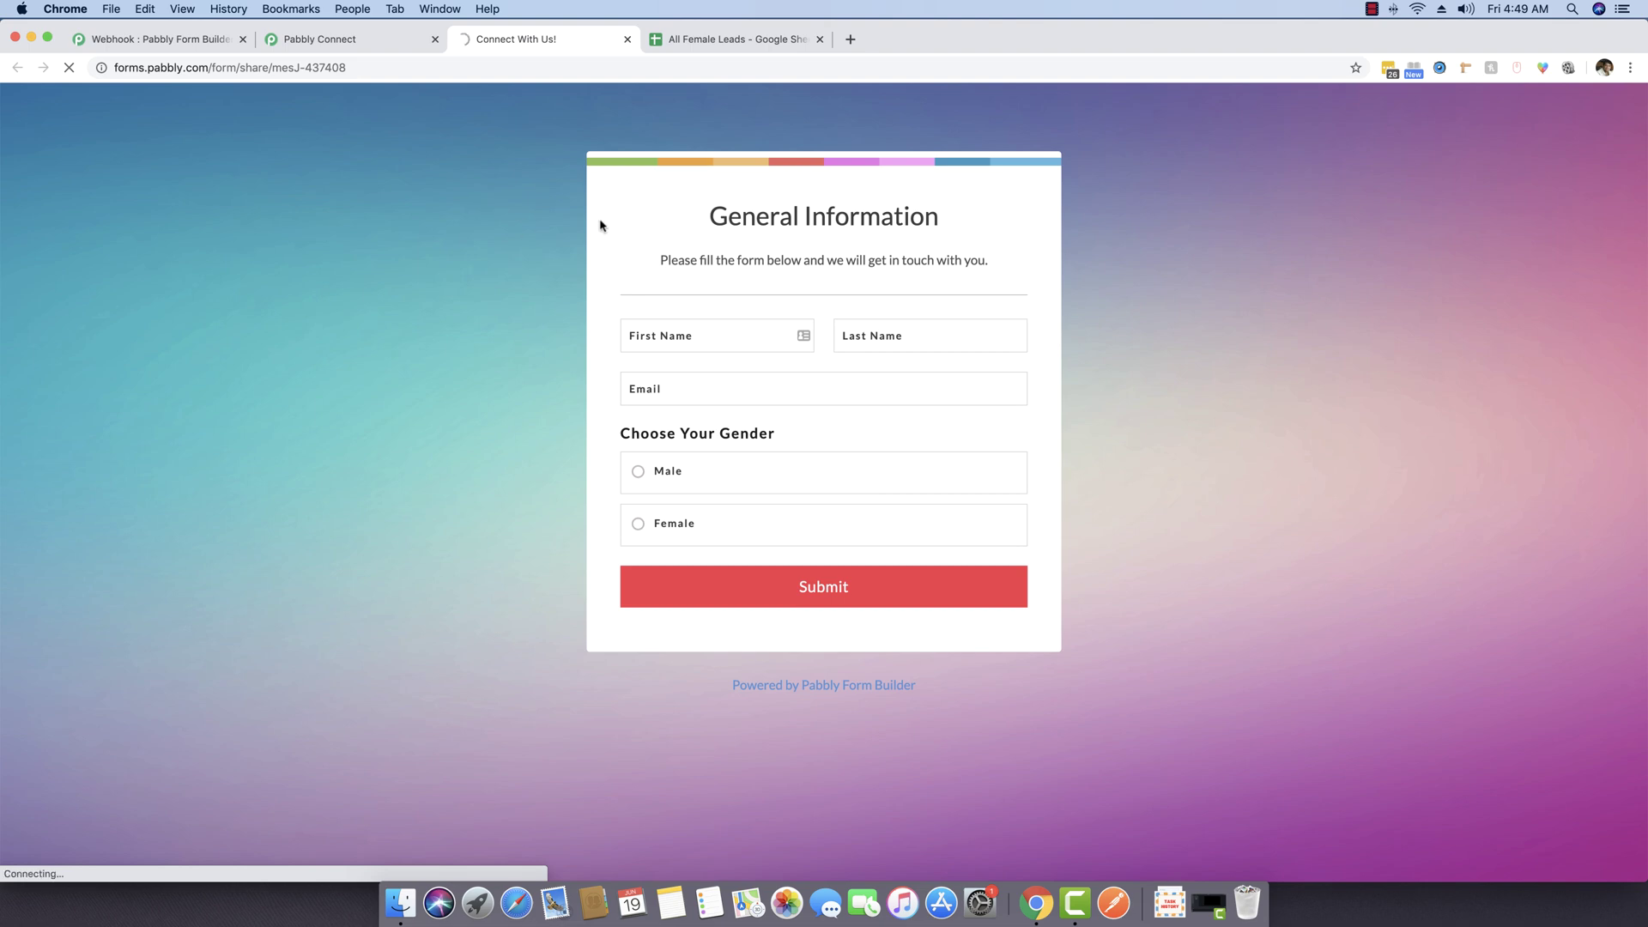
Step: Open Google Sheets in a new tab and open the All Male Leads spreadsheet
left_click(851, 40)
type("sheets.google.com")
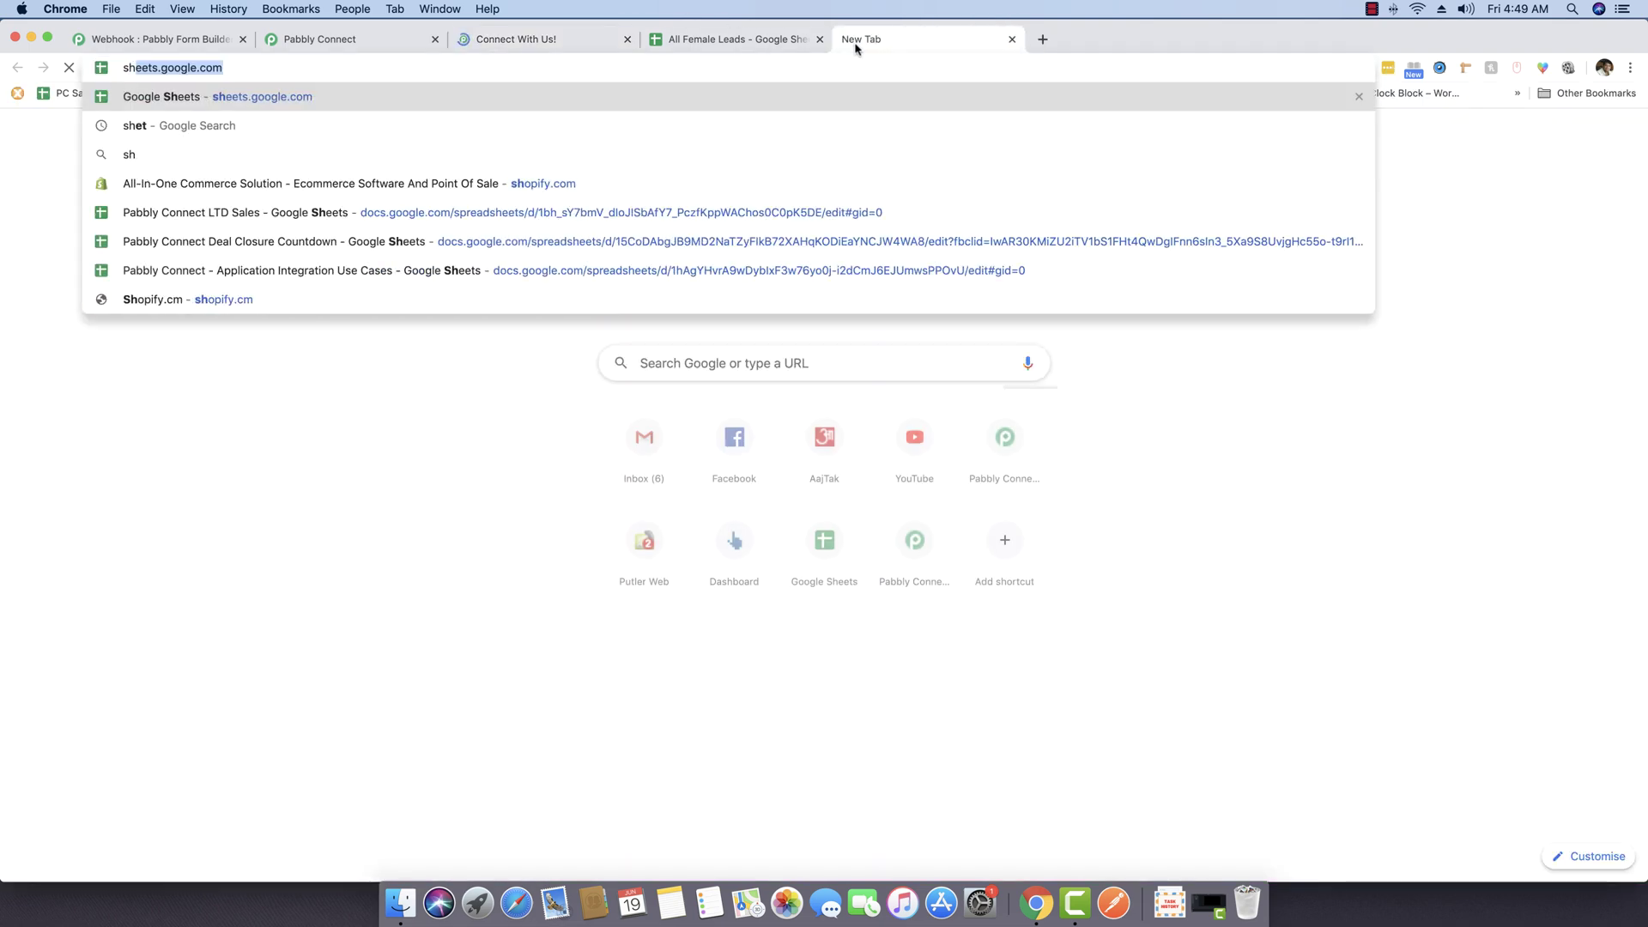
key("Return")
left_click_drag(901, 44, 745, 44)
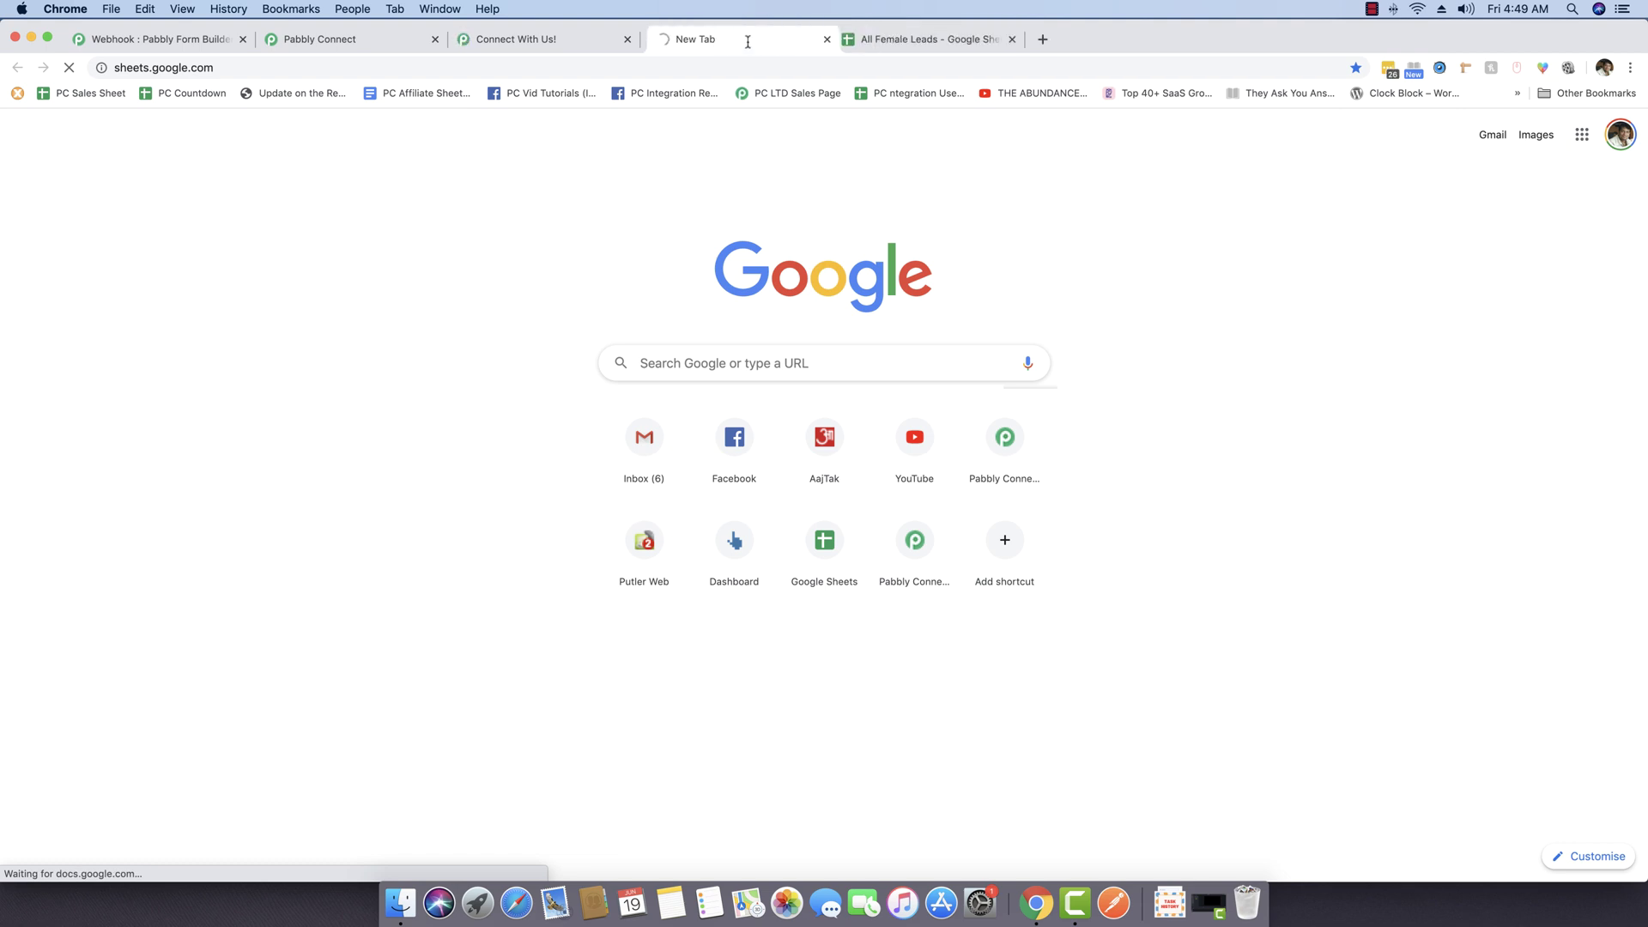
left_click(740, 45)
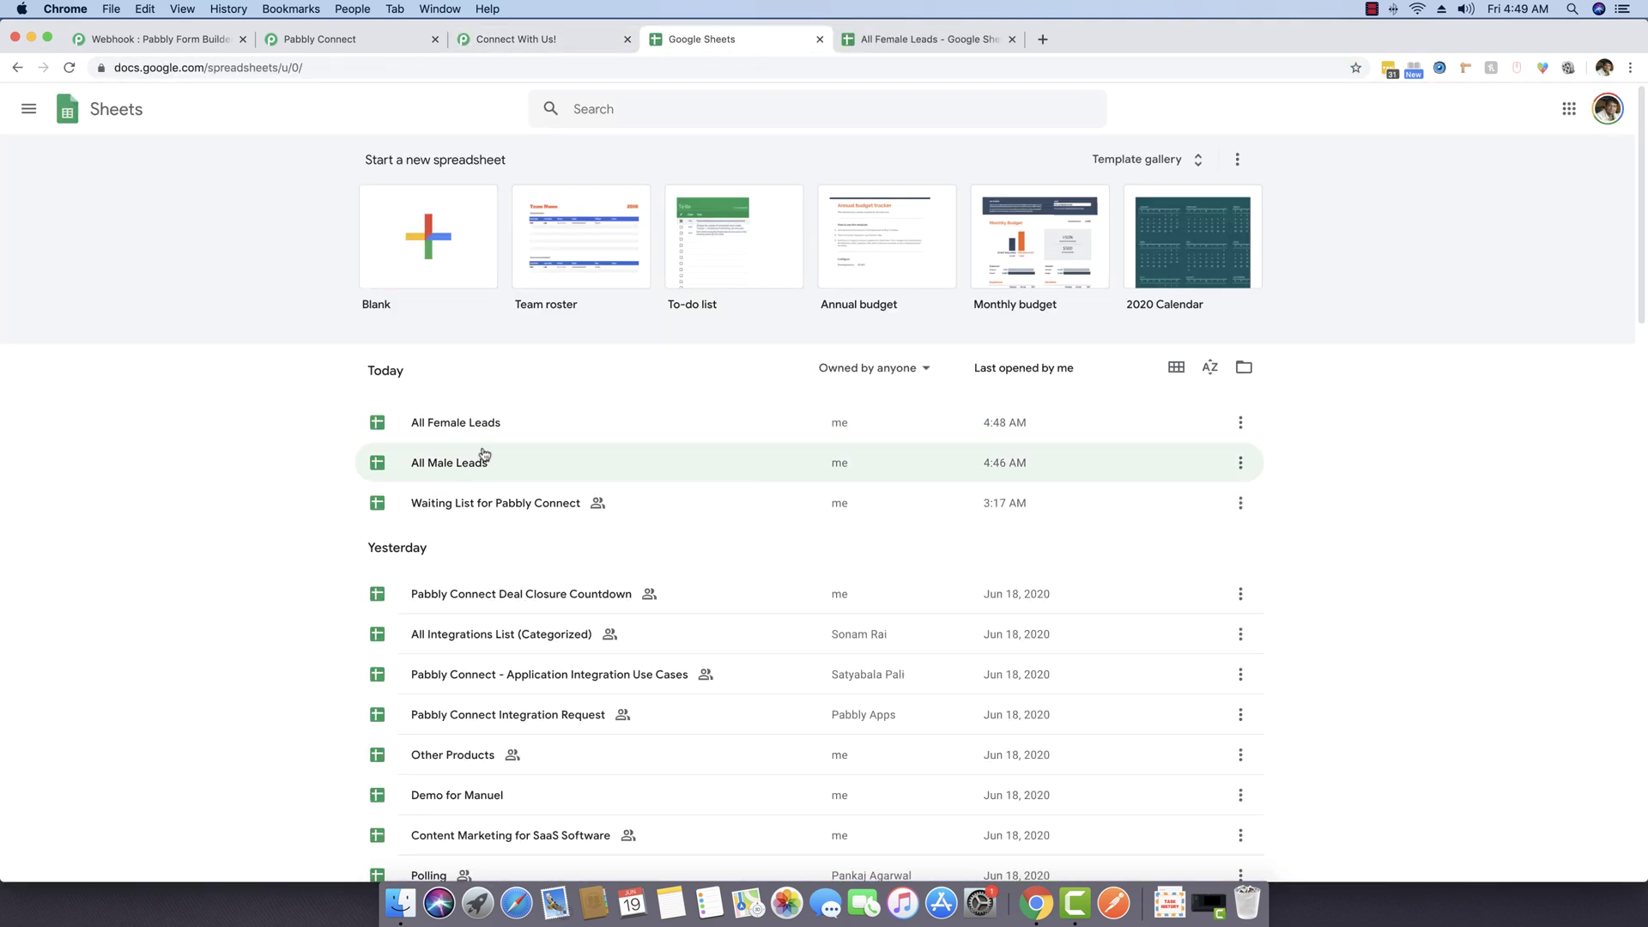
left_click(455, 463)
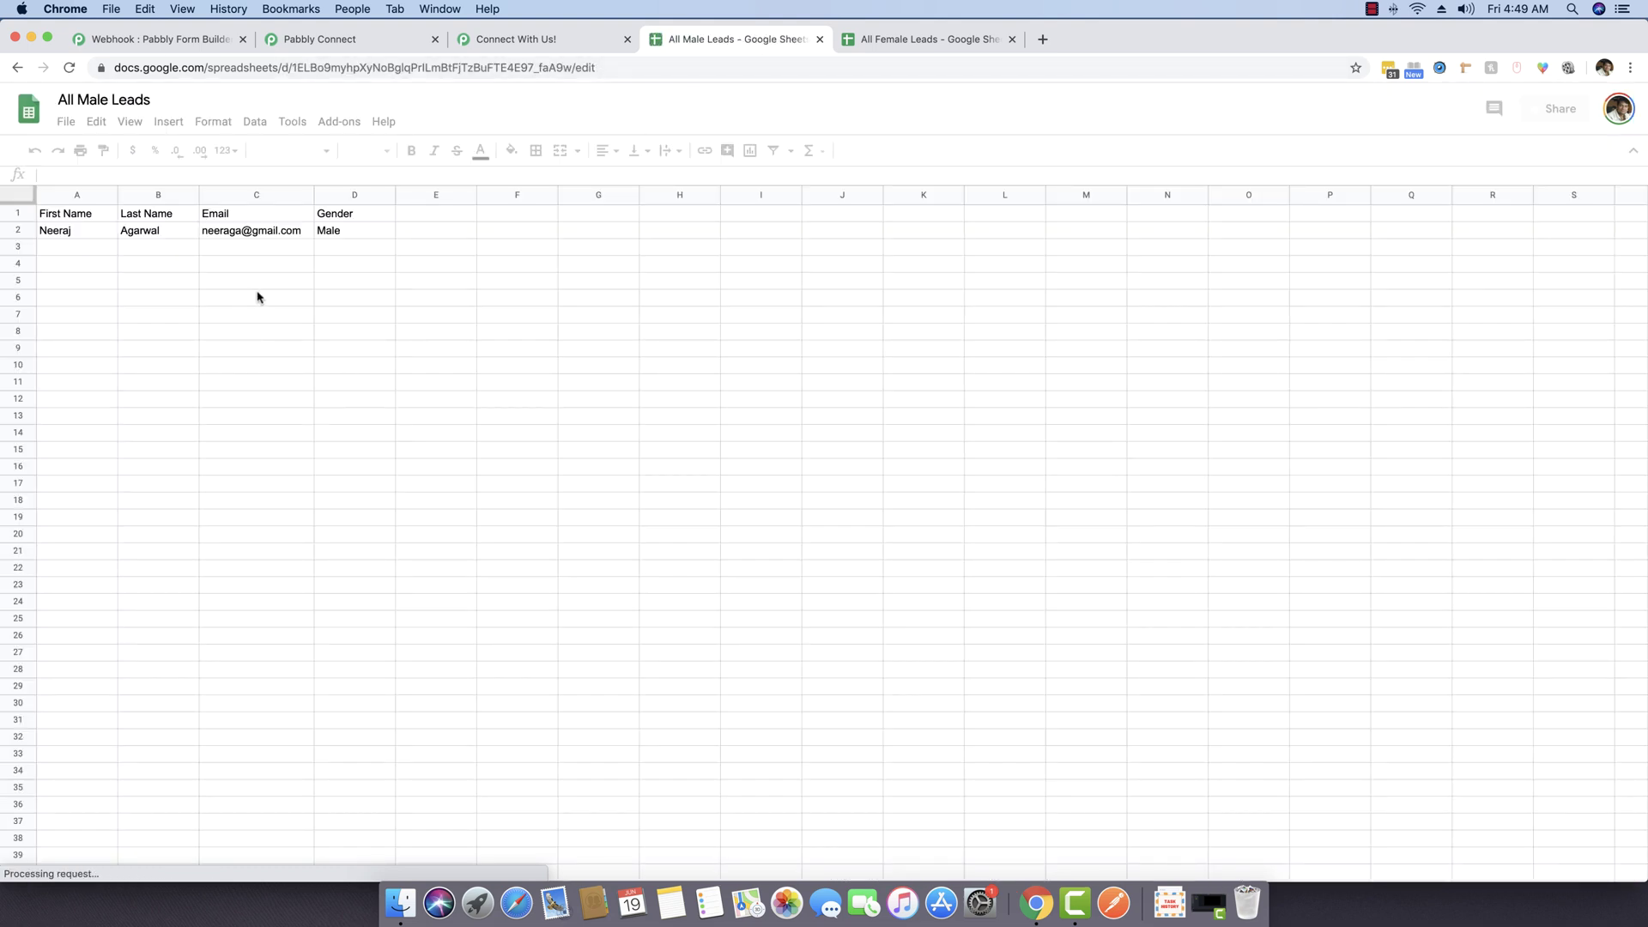
Step: Confirm All Female Leads is empty, then collapse the webhook response, Trigger and Router cards
left_click(901, 41)
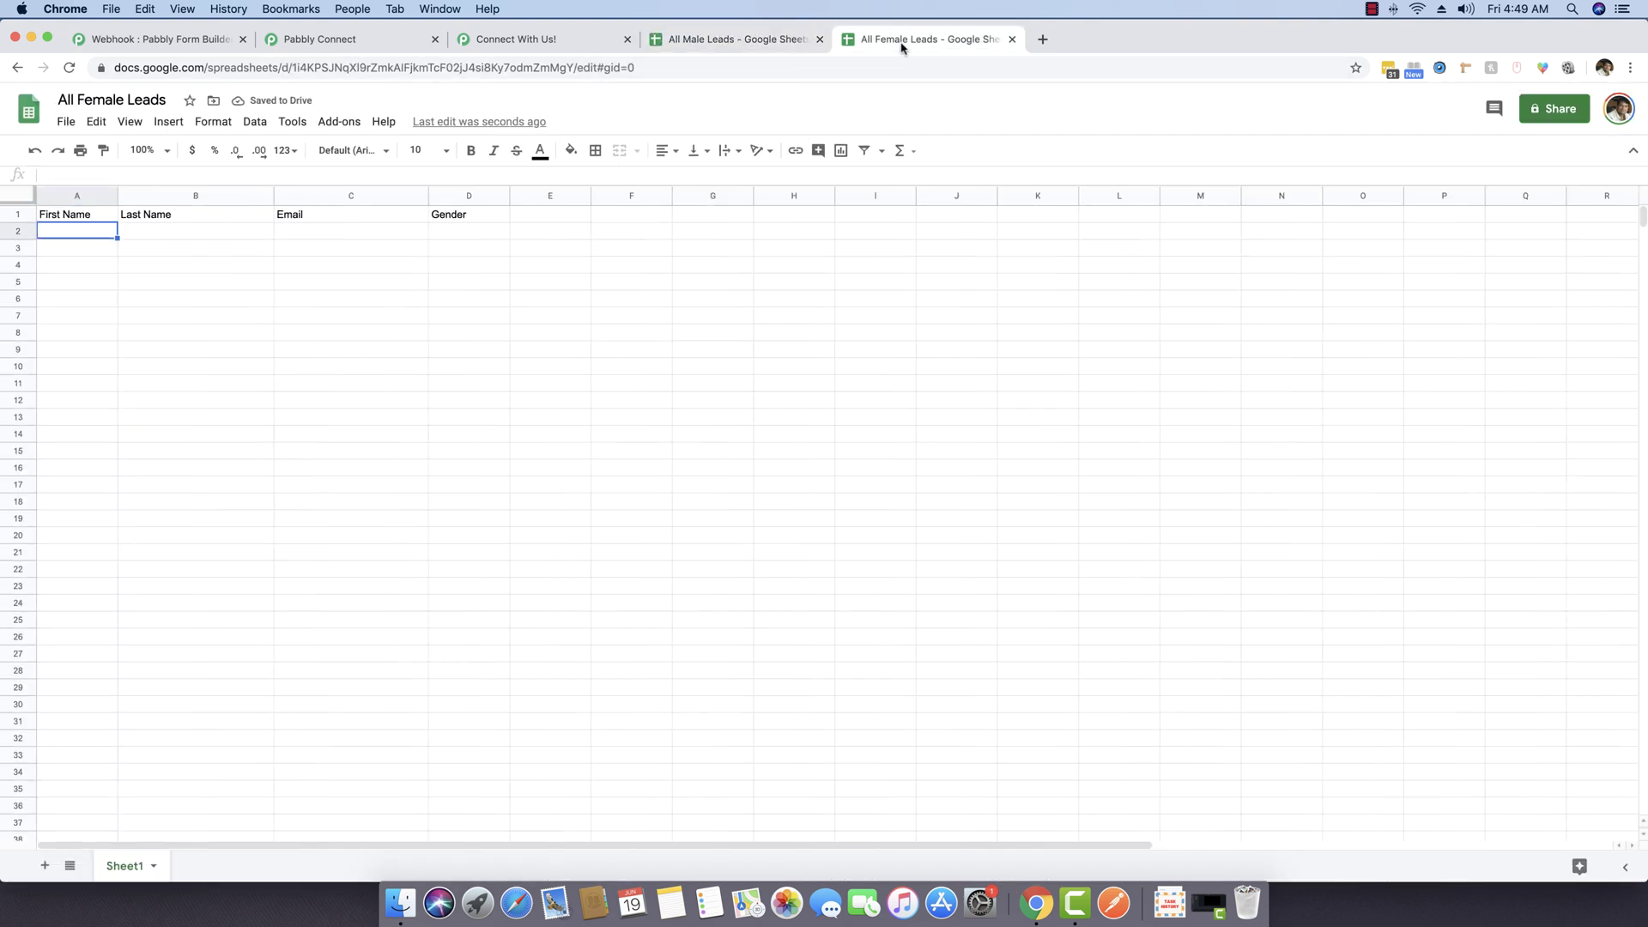
left_click(465, 41)
left_click(319, 38)
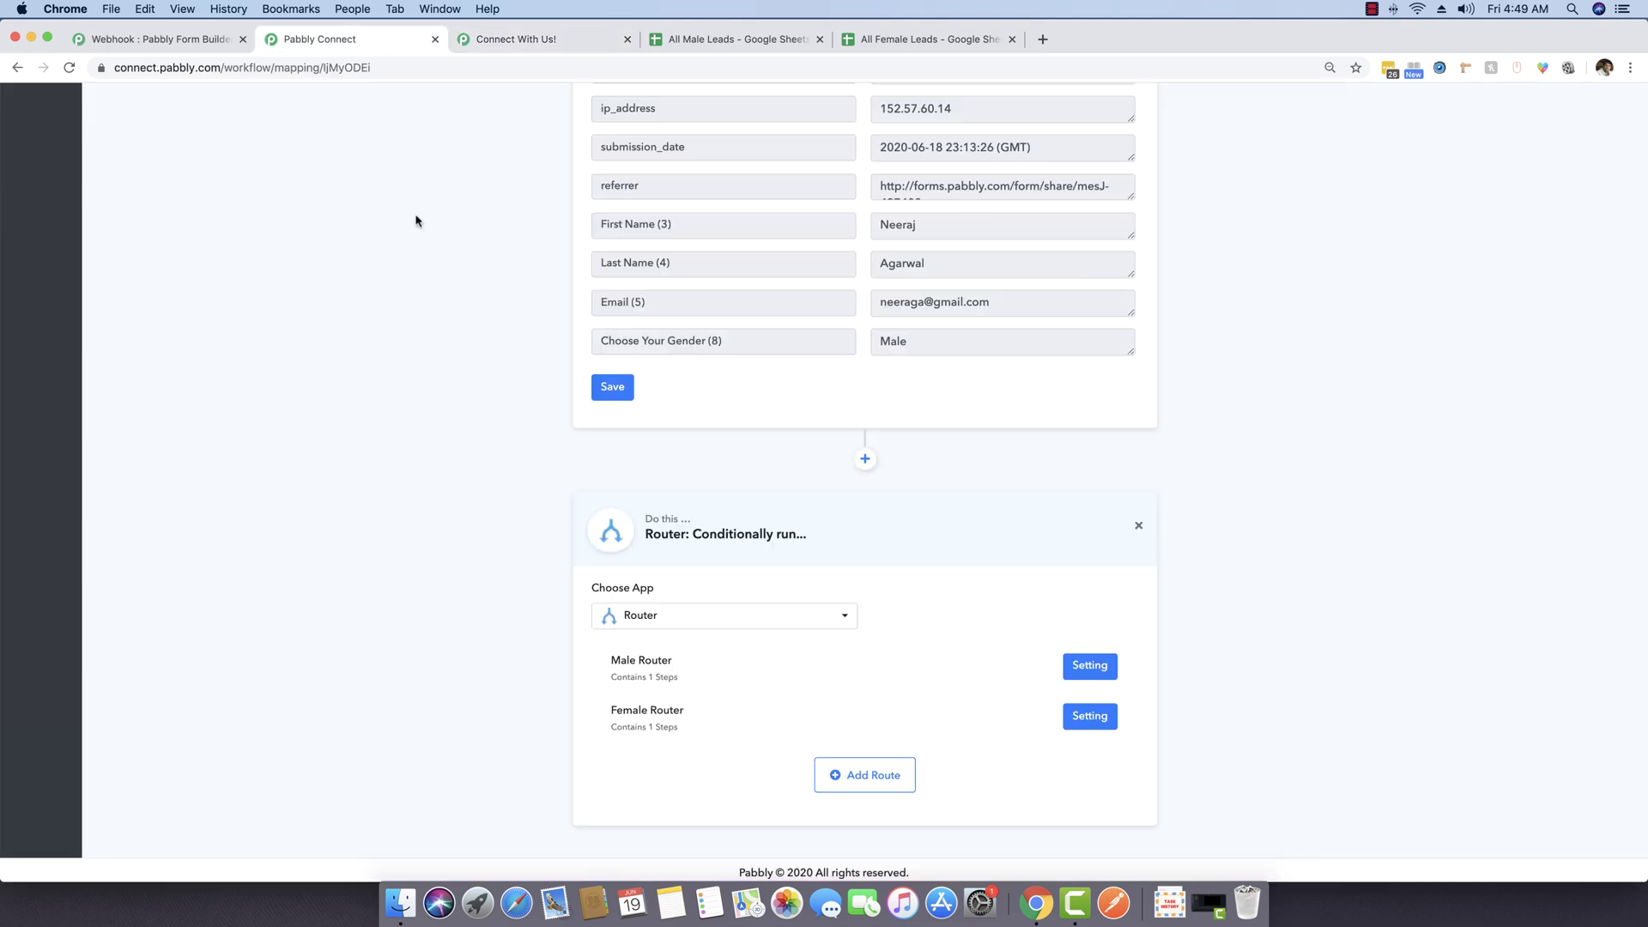
scroll(487, 354, "up", 10)
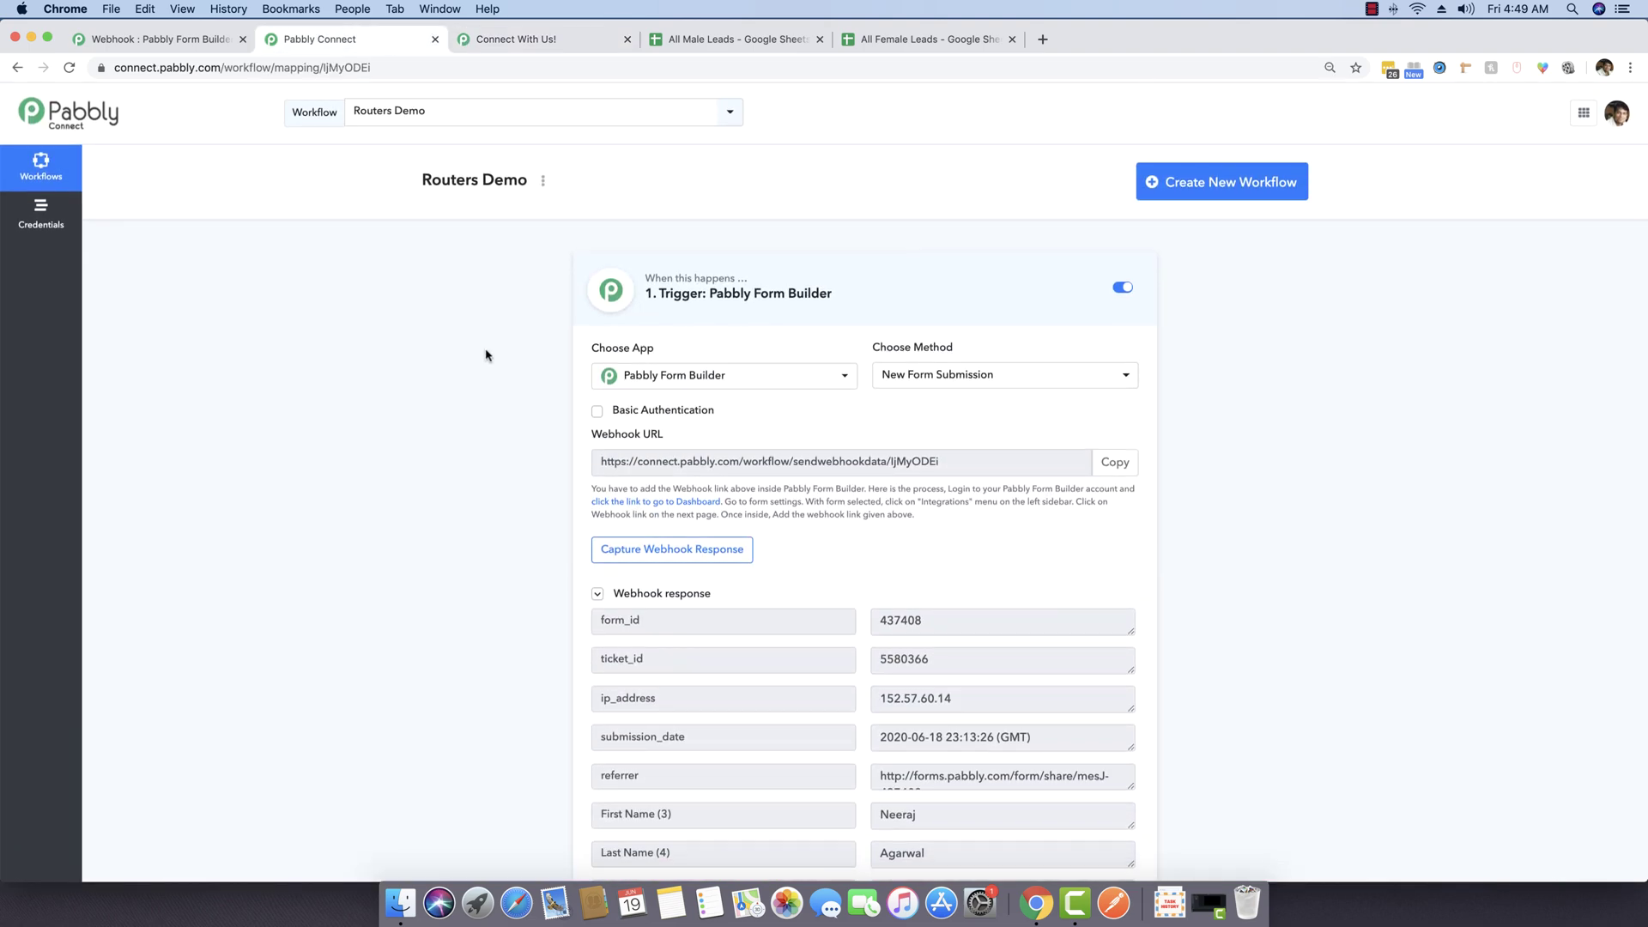
left_click(636, 596)
left_click(912, 295)
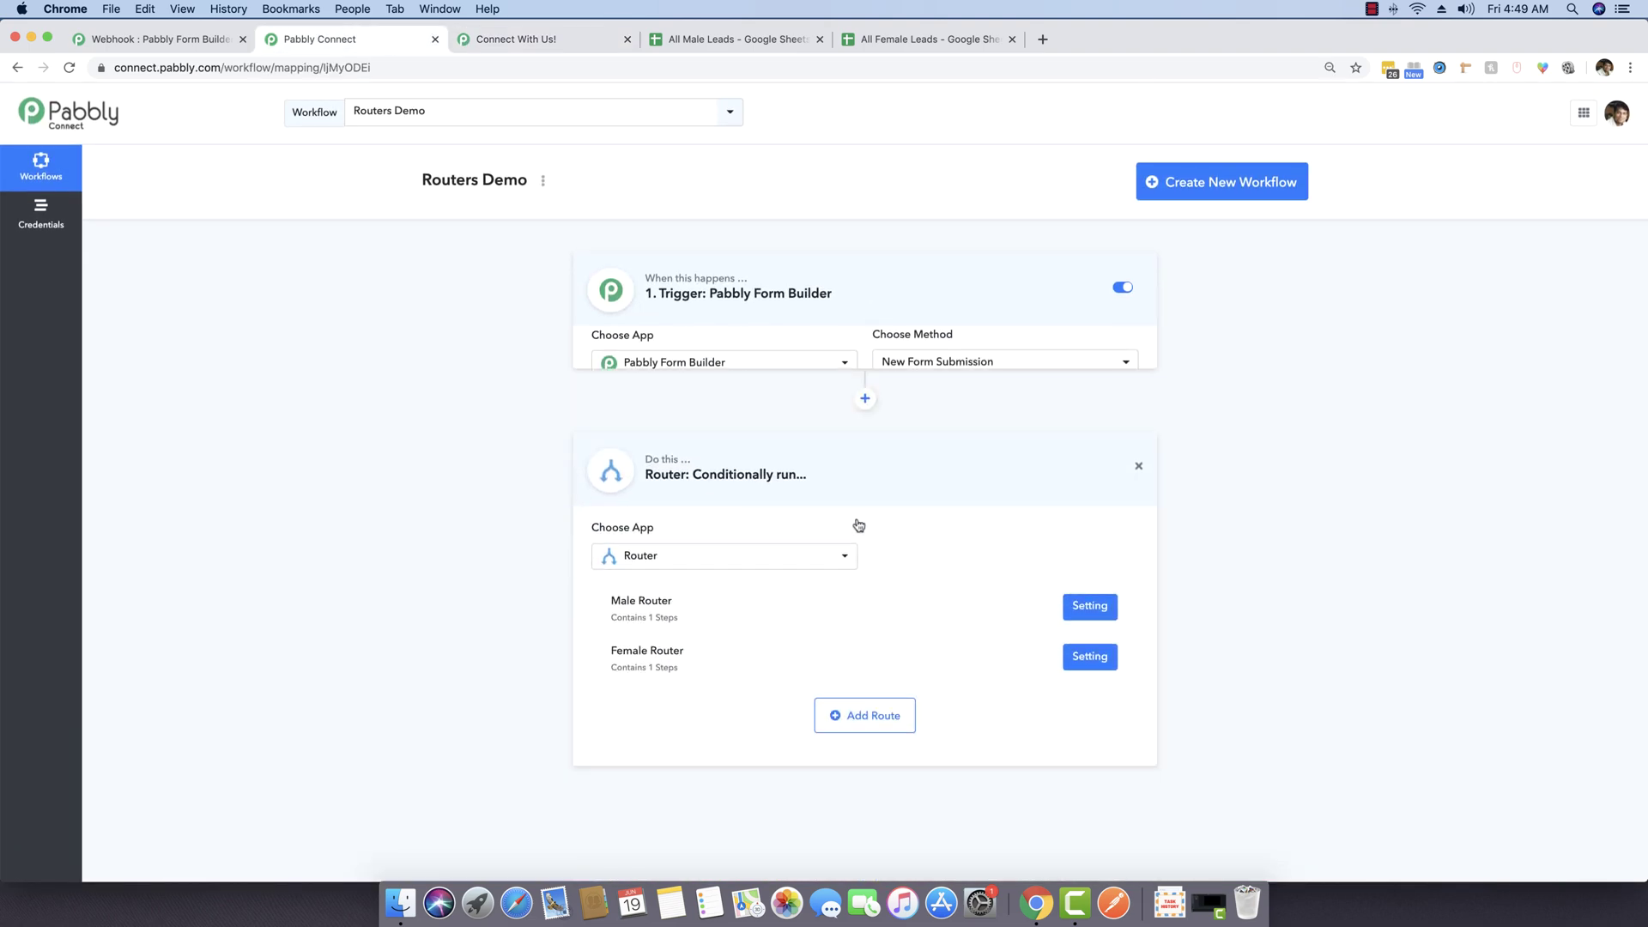
left_click(864, 448)
Step: On the Connect With Us form, enter a test lead's name and e-mail and select Male
left_click(529, 34)
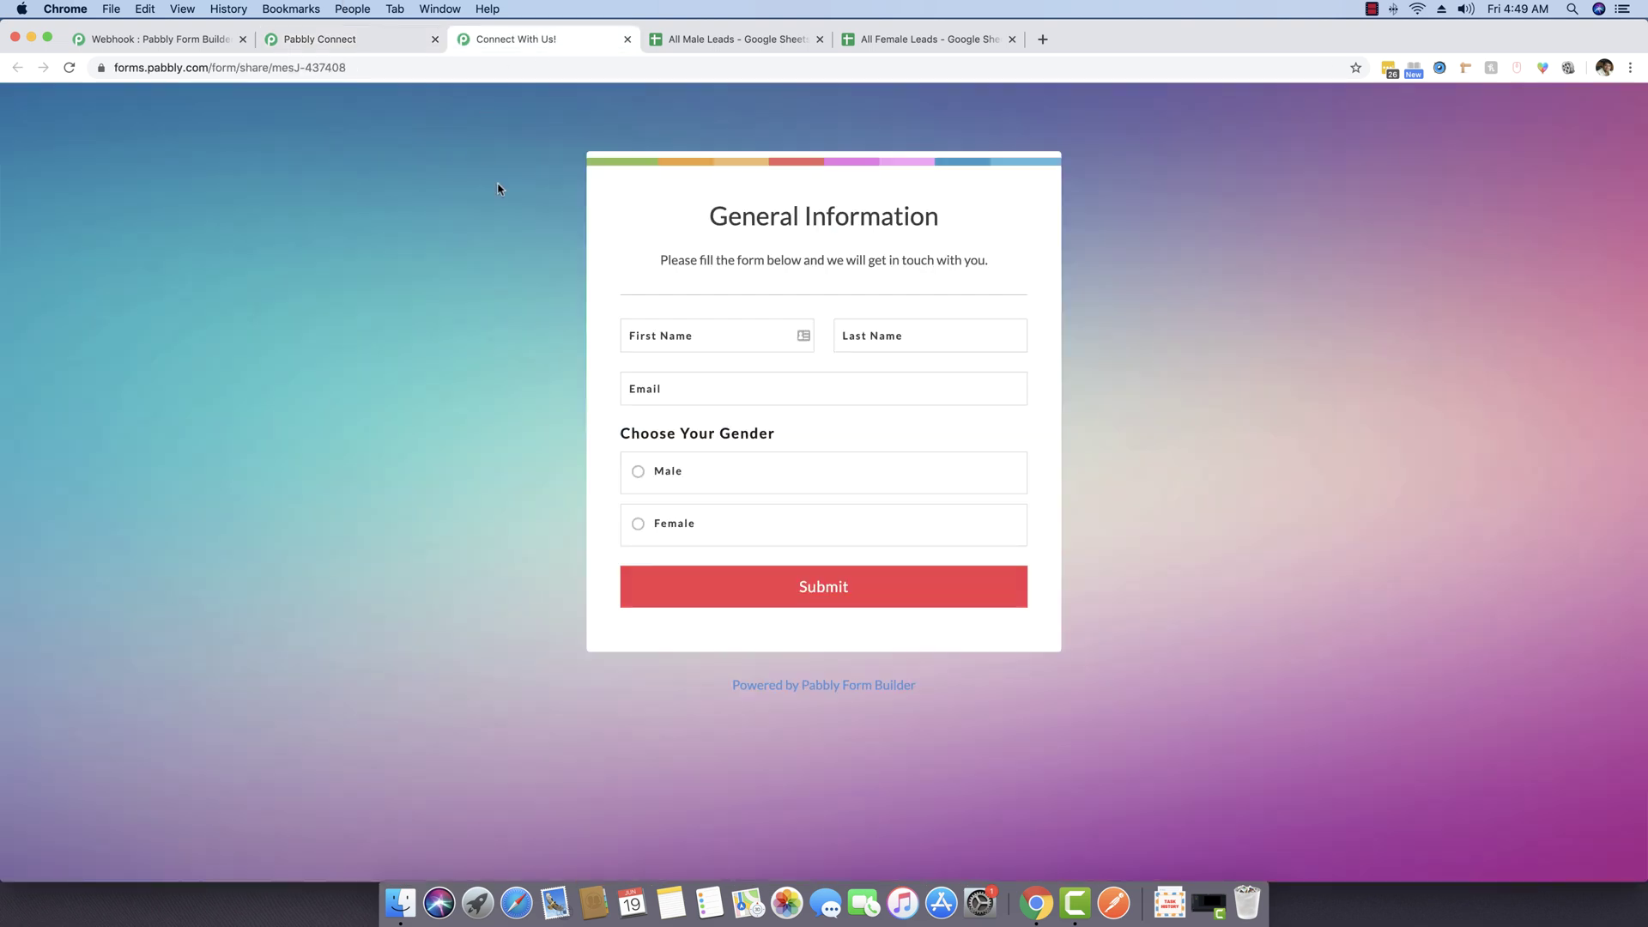
left_click(681, 329)
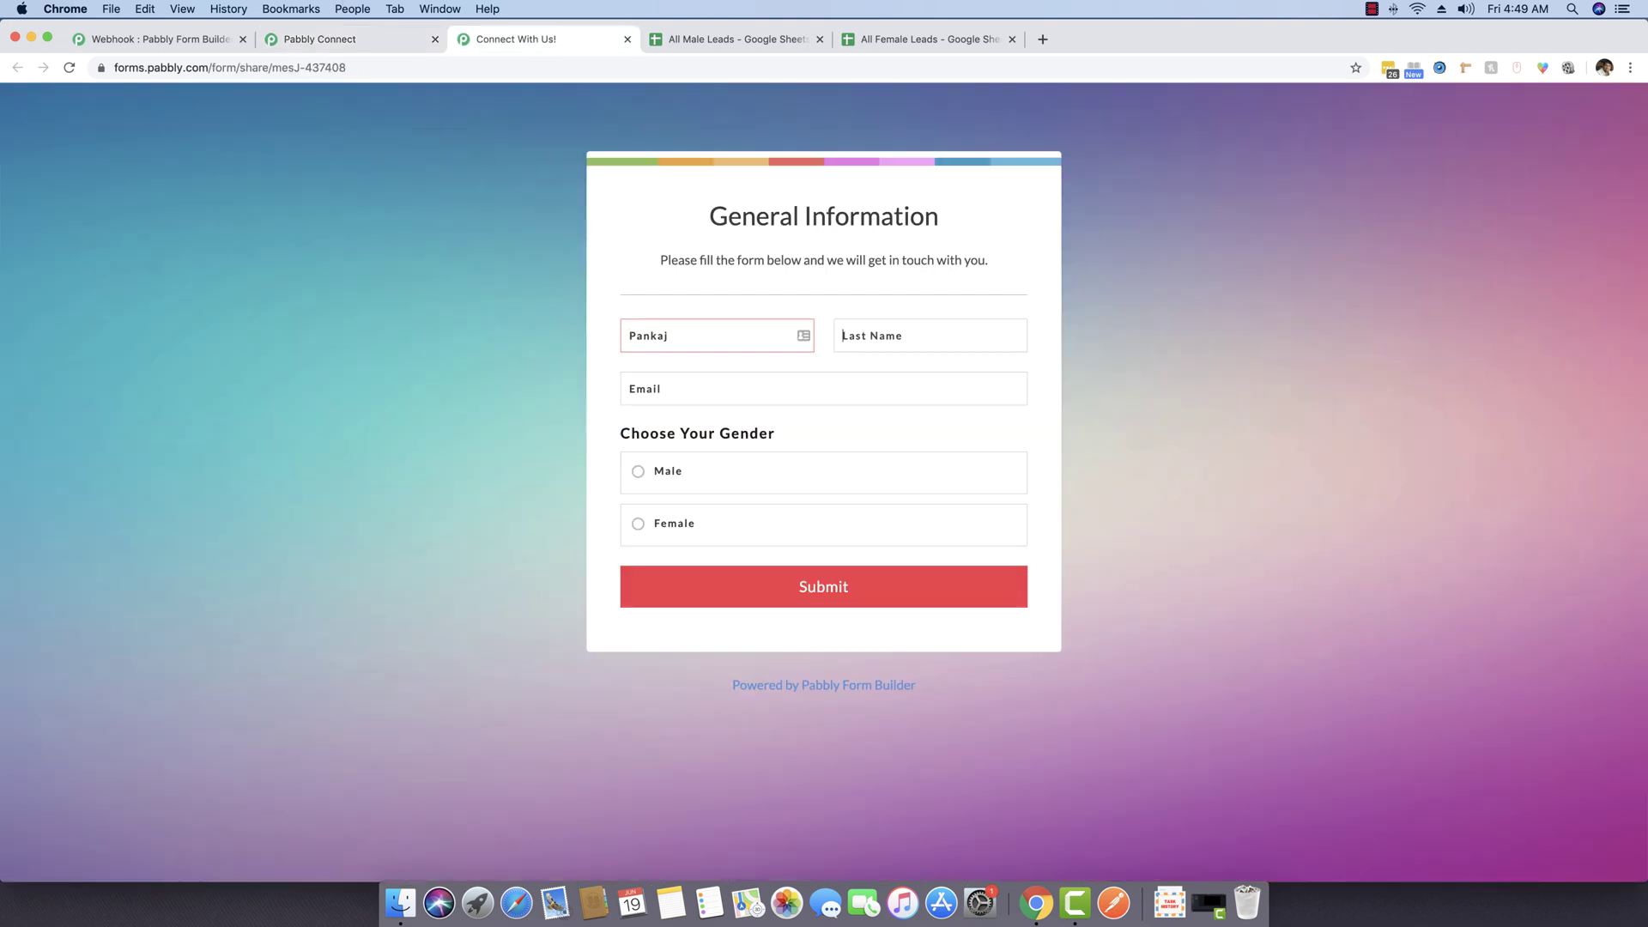
key("Tab")
left_click(690, 487)
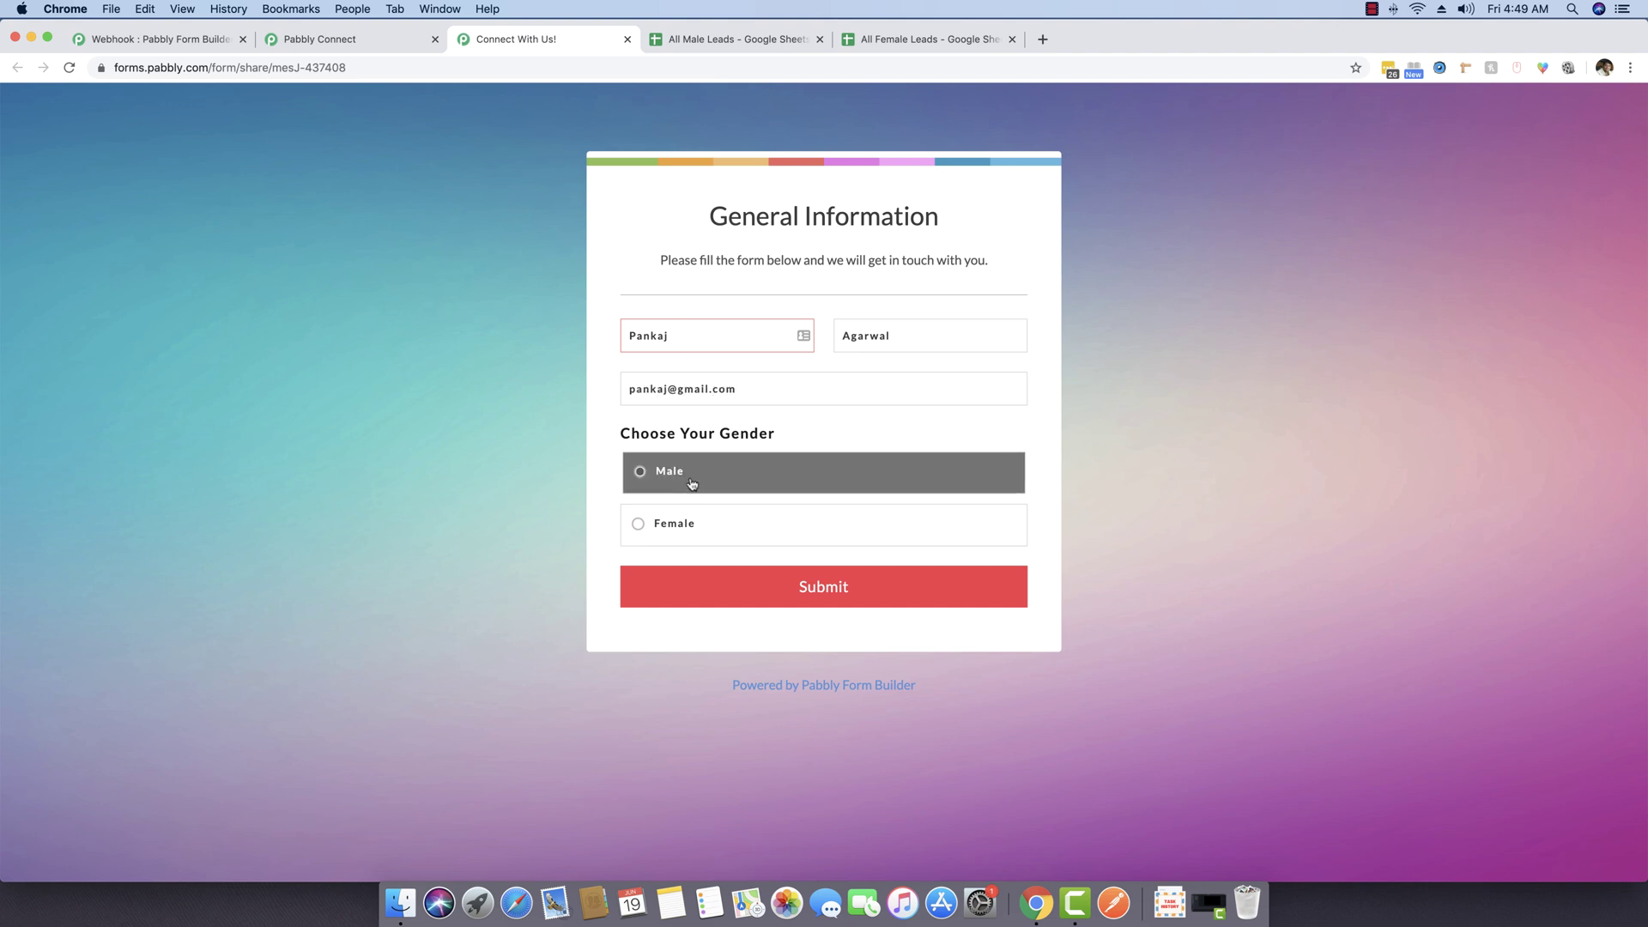
Step: Submit the male entry and verify only All Male Leads gained a row
left_click(842, 585)
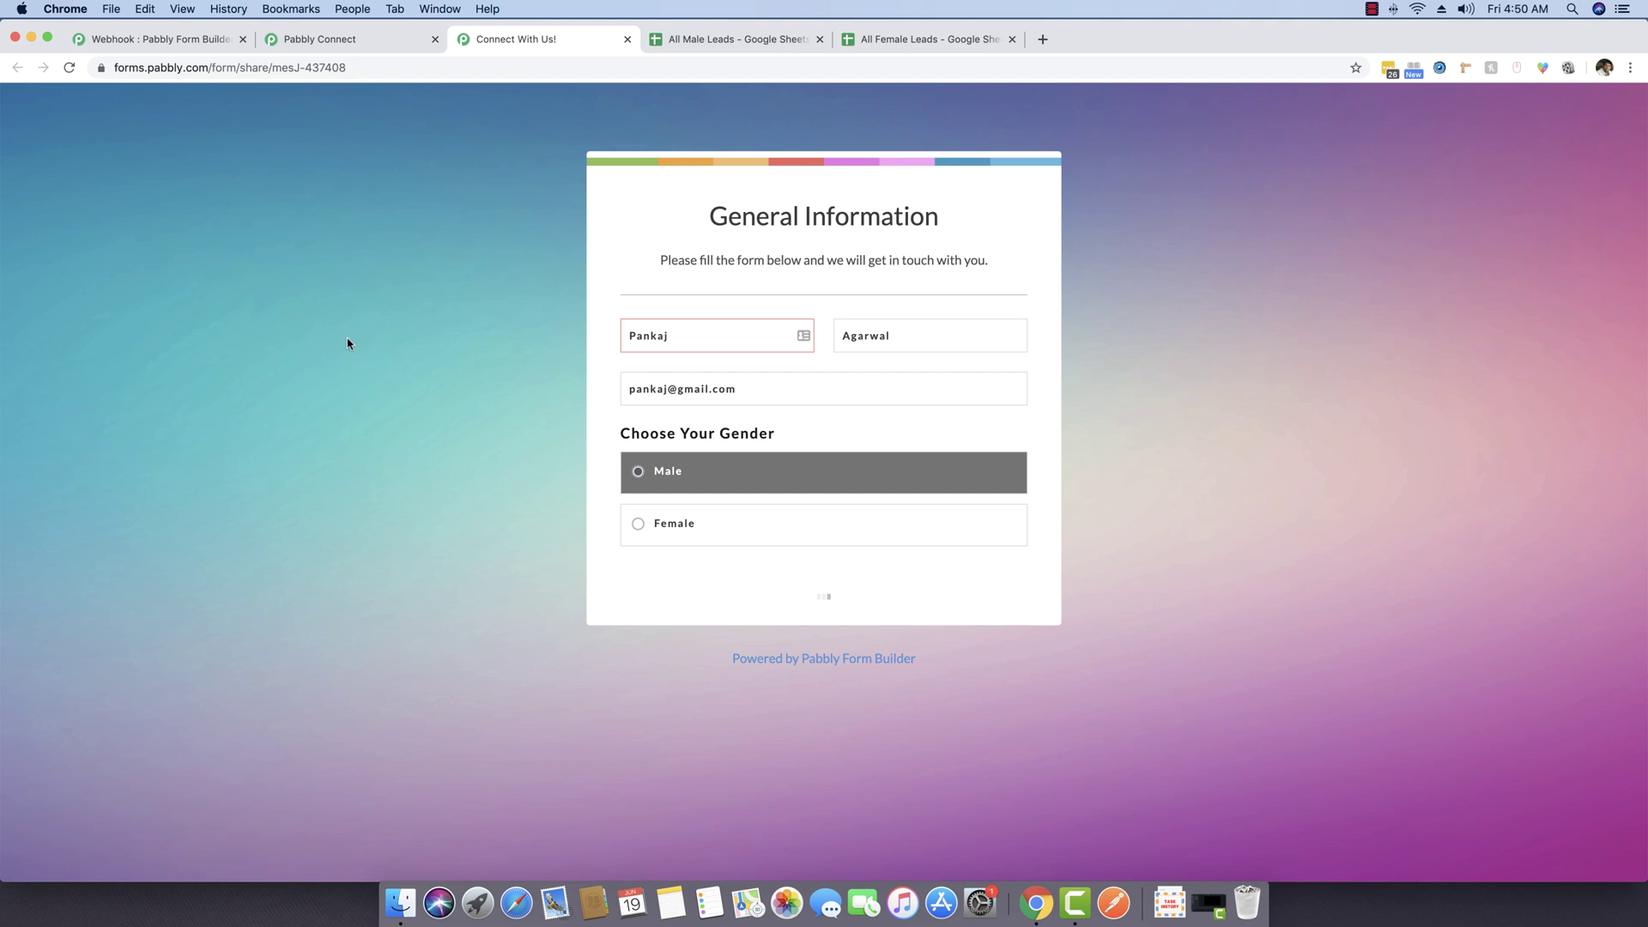
left_click(695, 38)
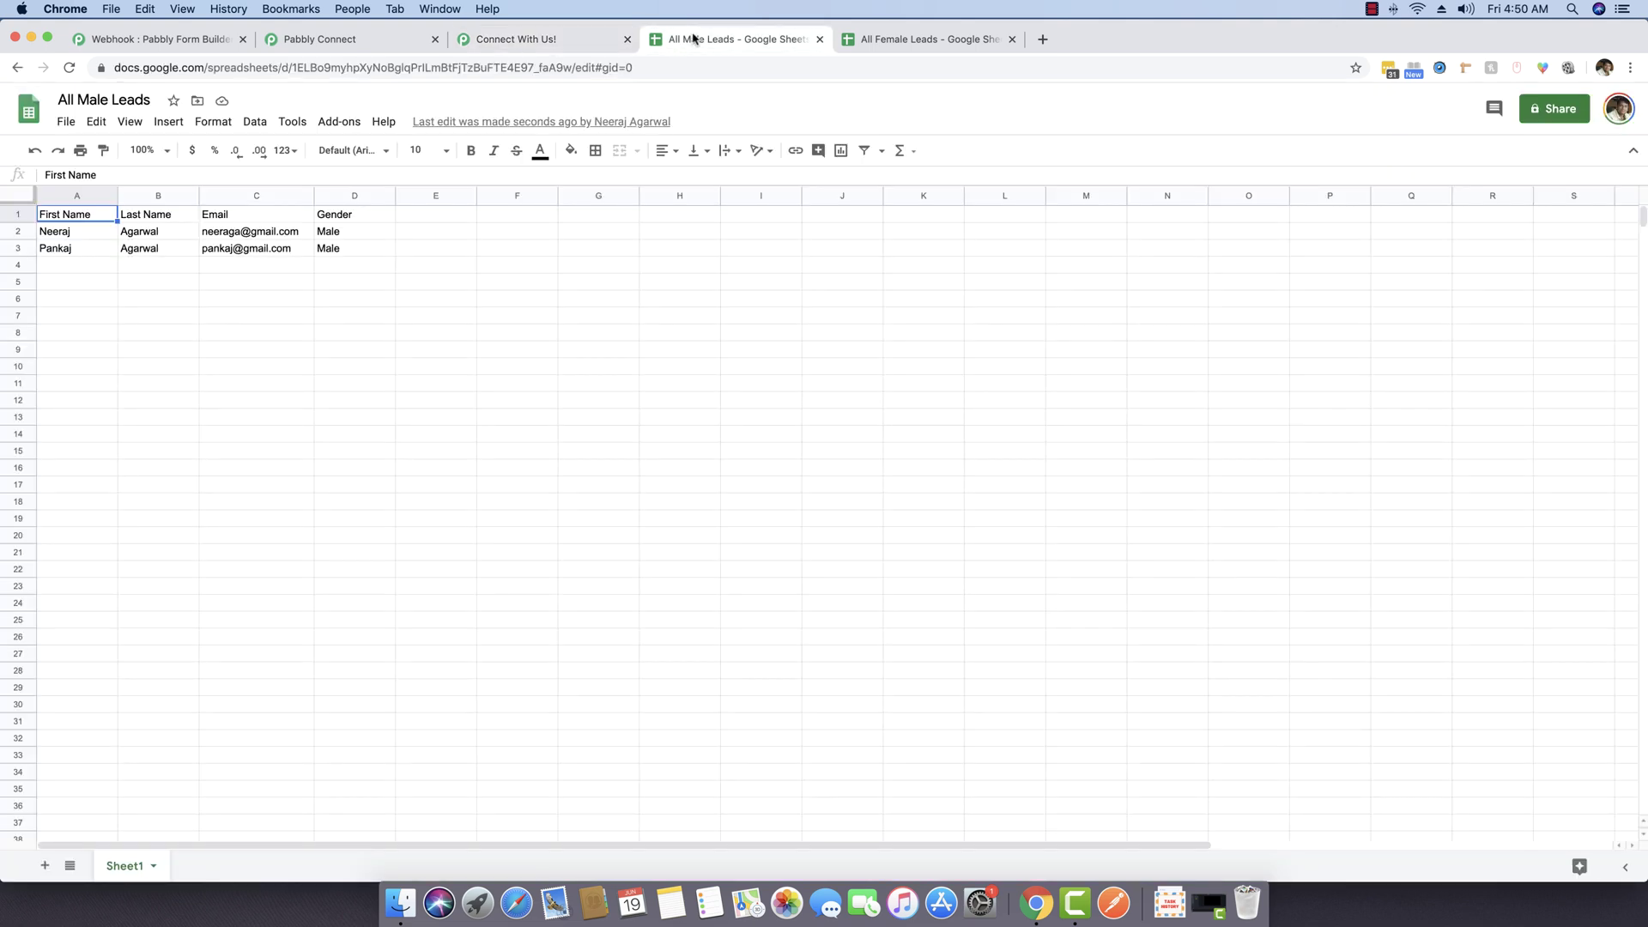
left_click(917, 43)
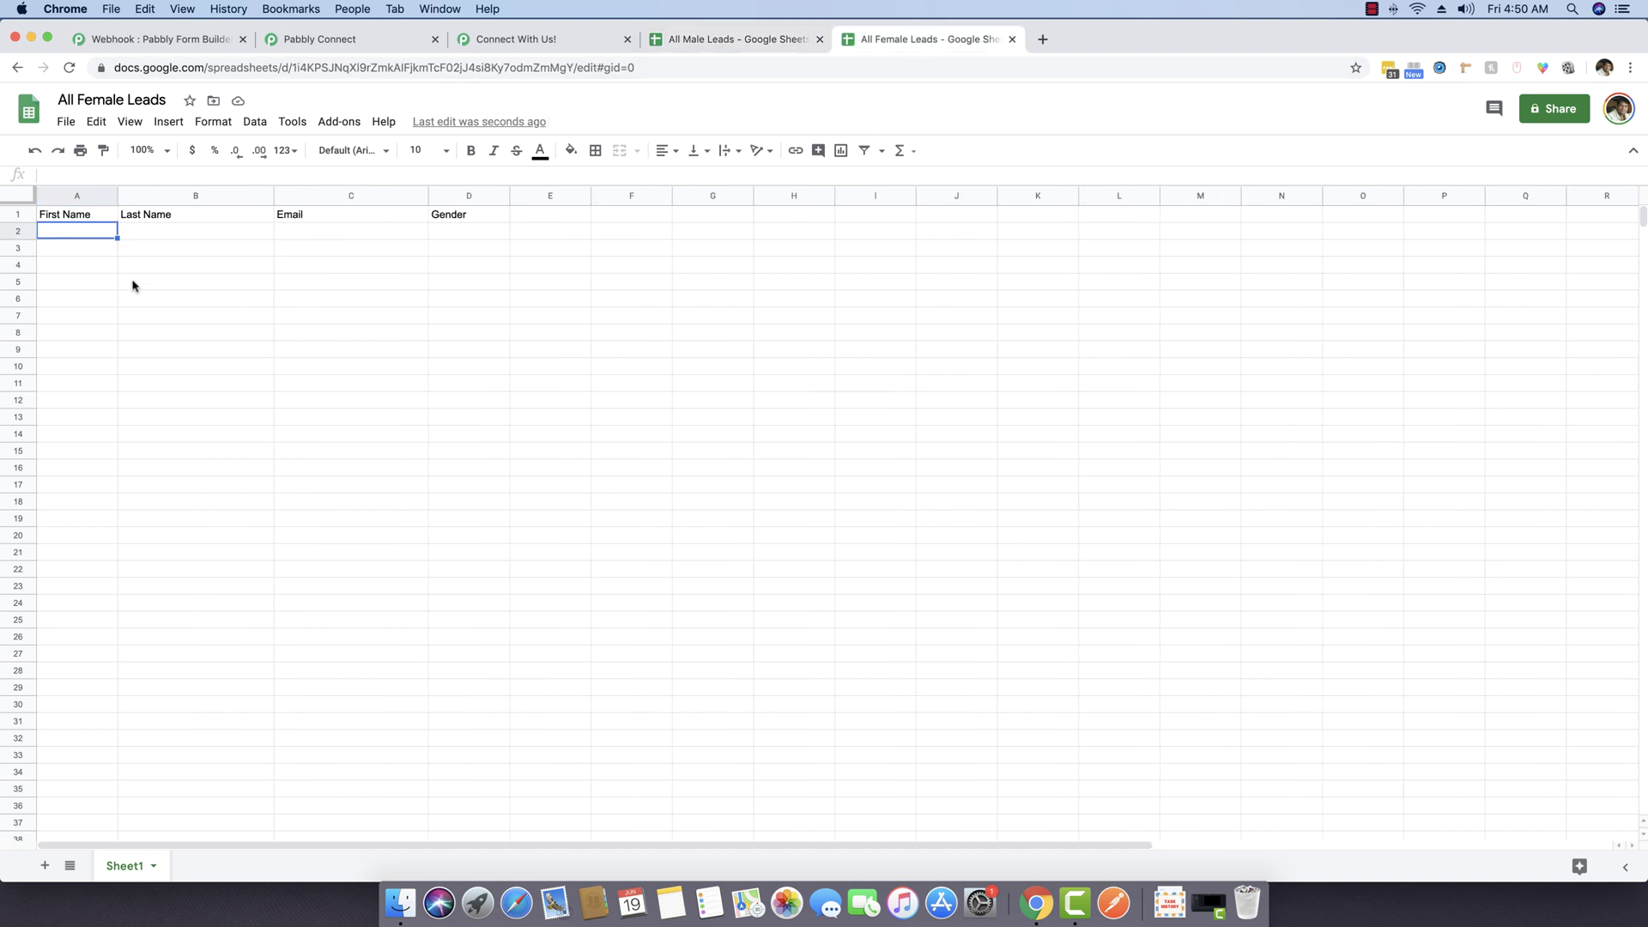
Step: Reload the form and enter a female test lead's name and corrected e-mail address
left_click(526, 39)
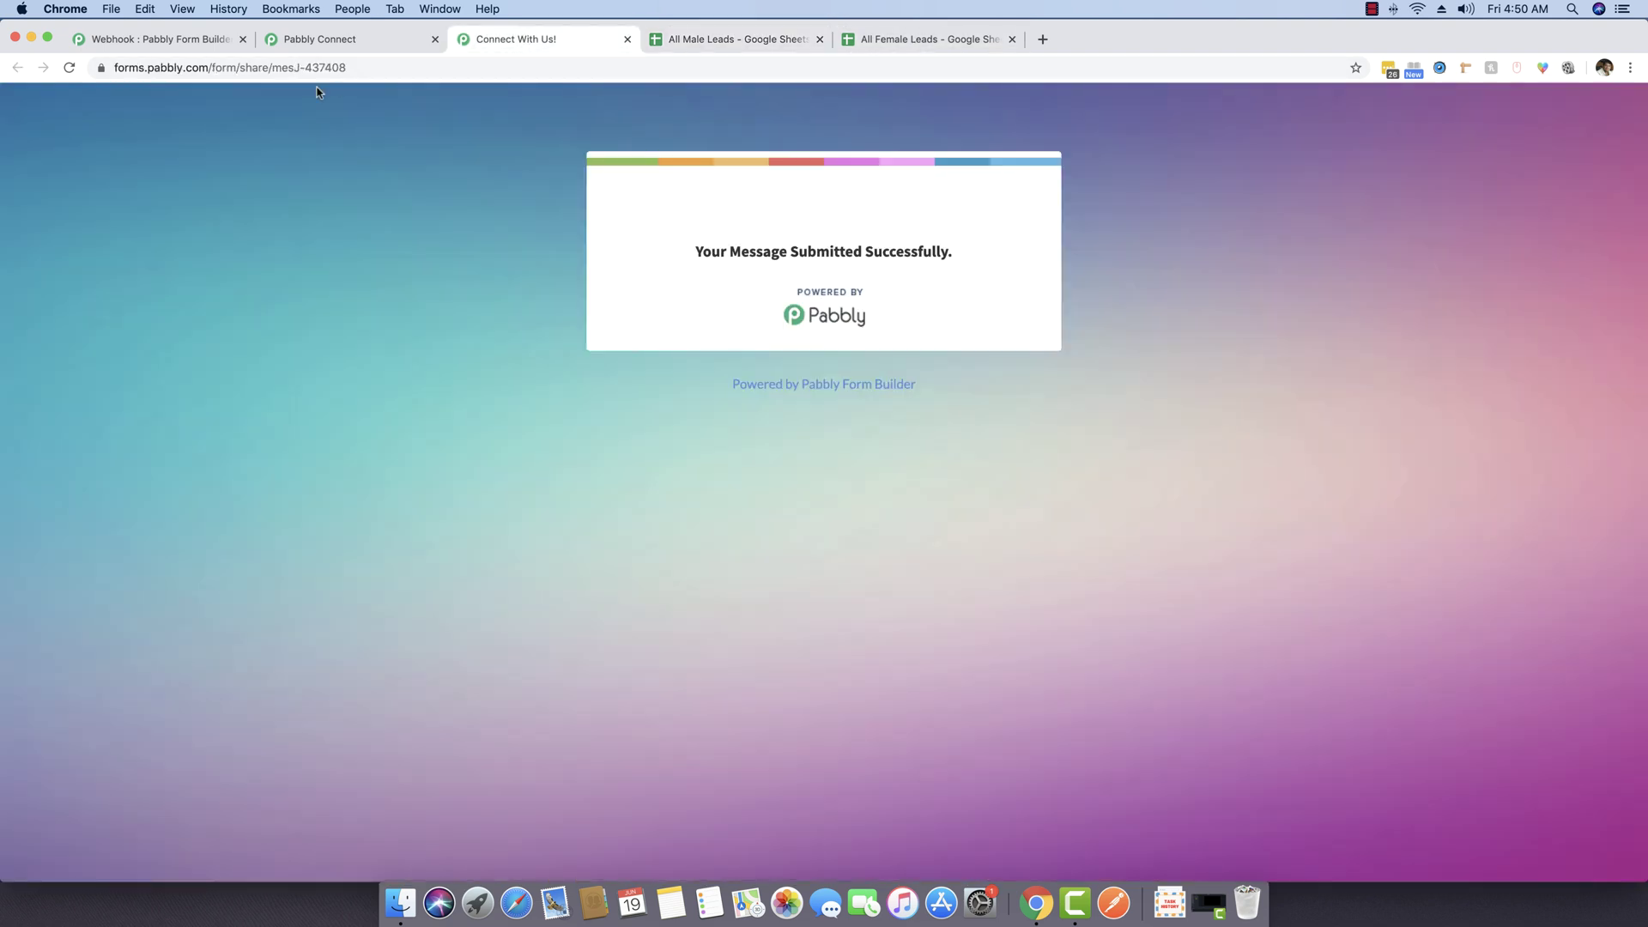
left_click(317, 68)
key("Return")
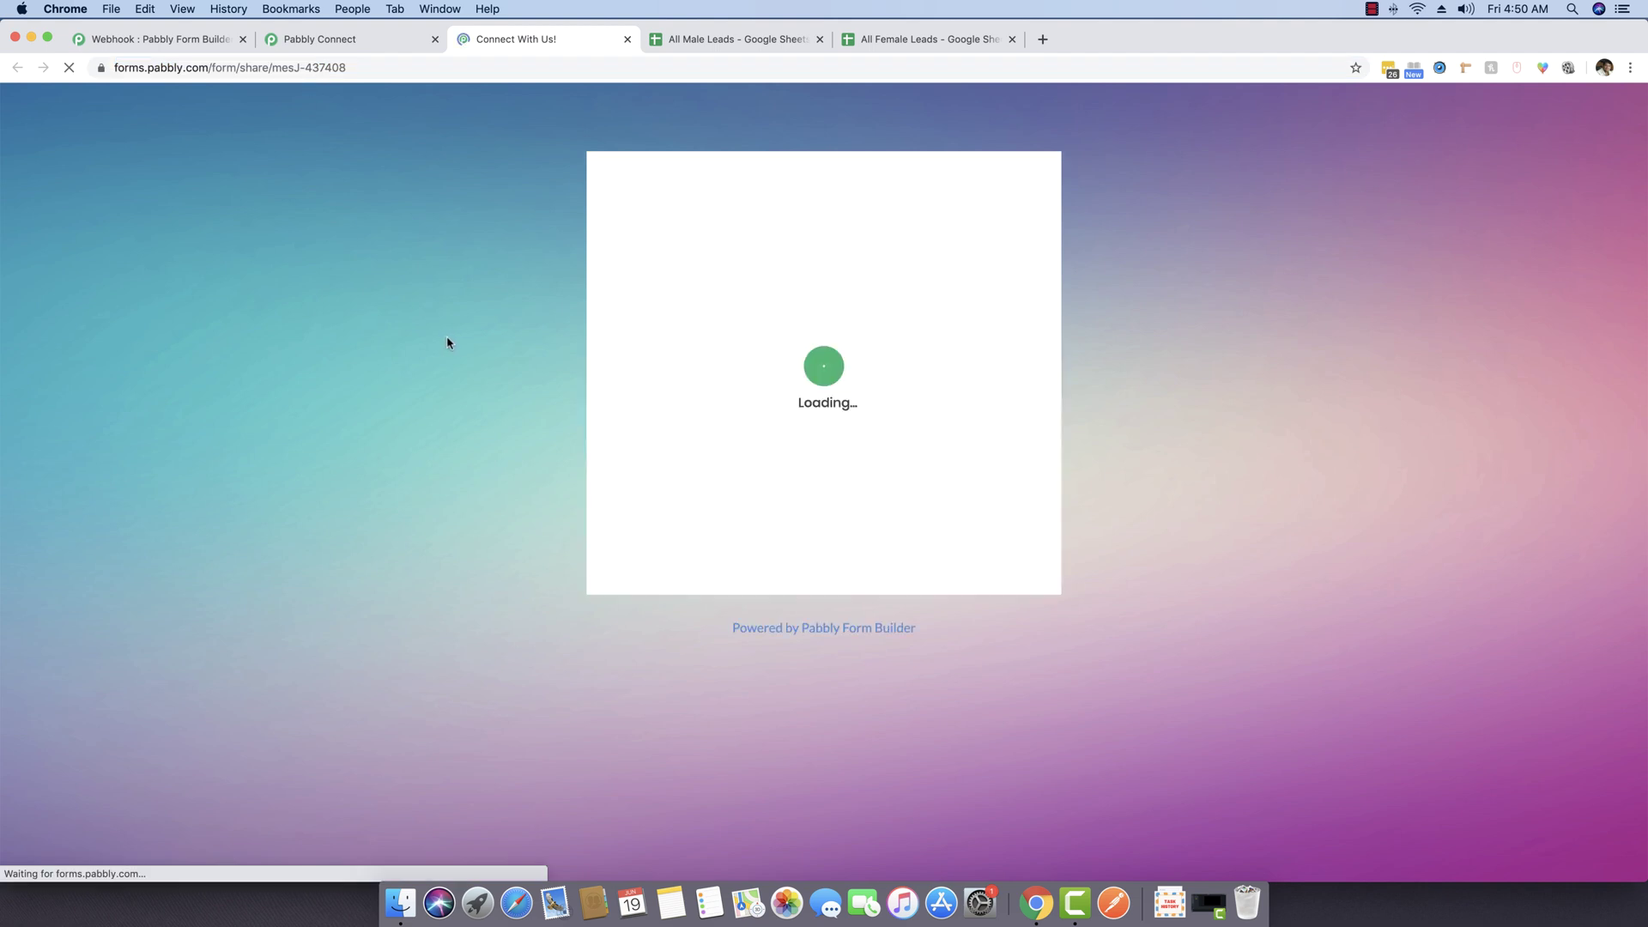
left_click(747, 333)
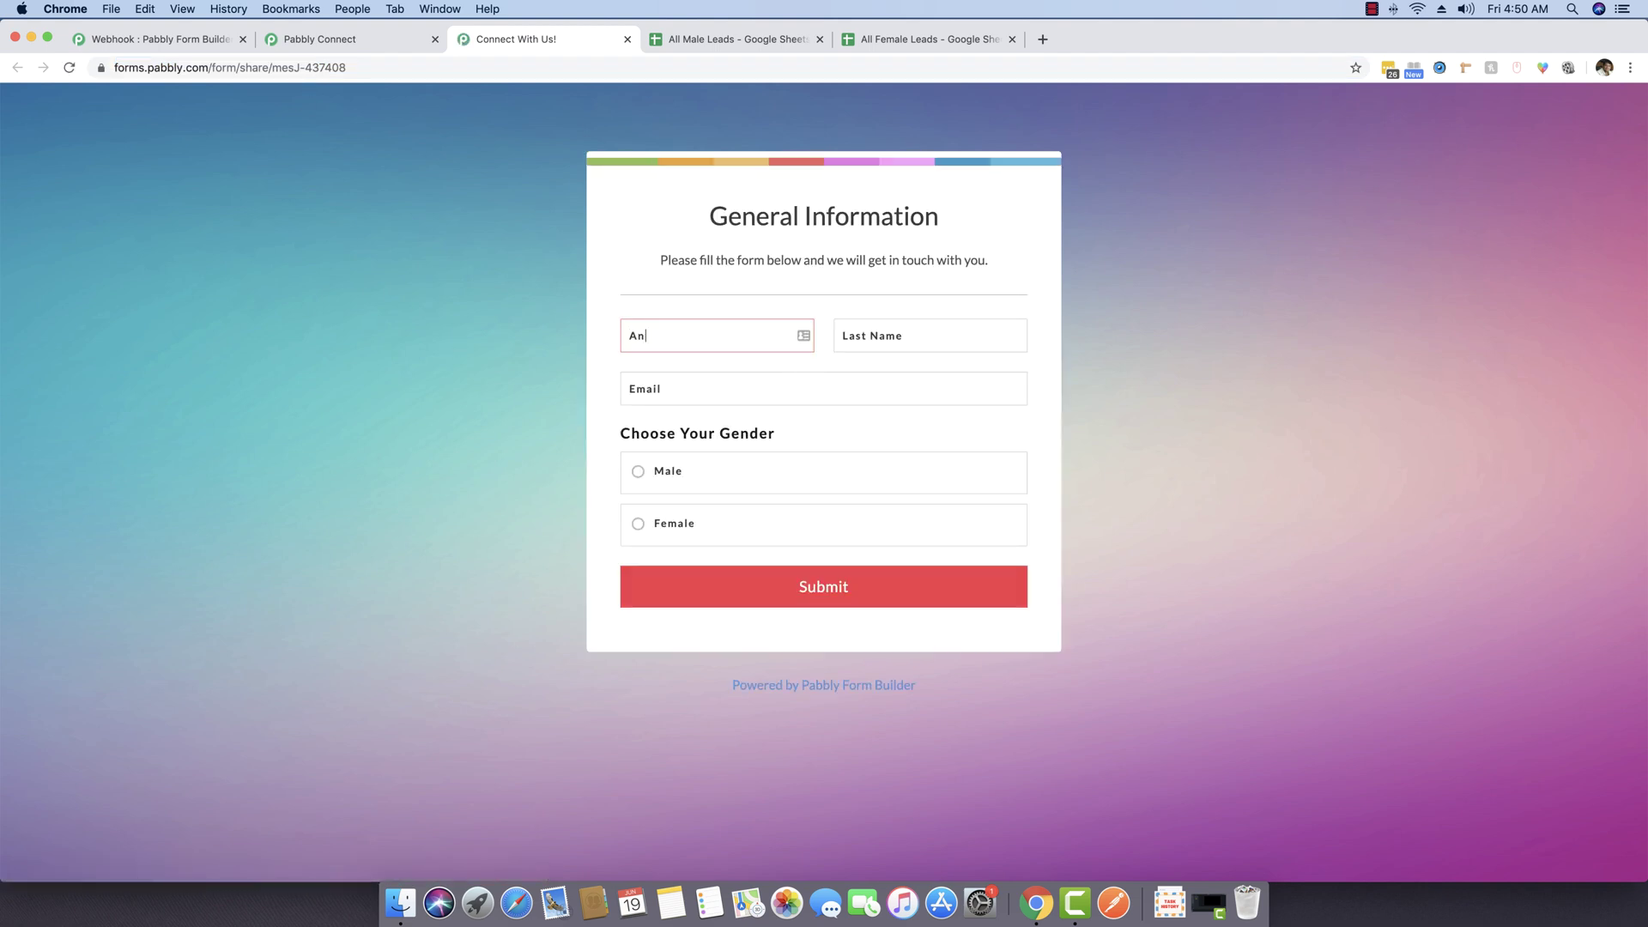
left_click(763, 384)
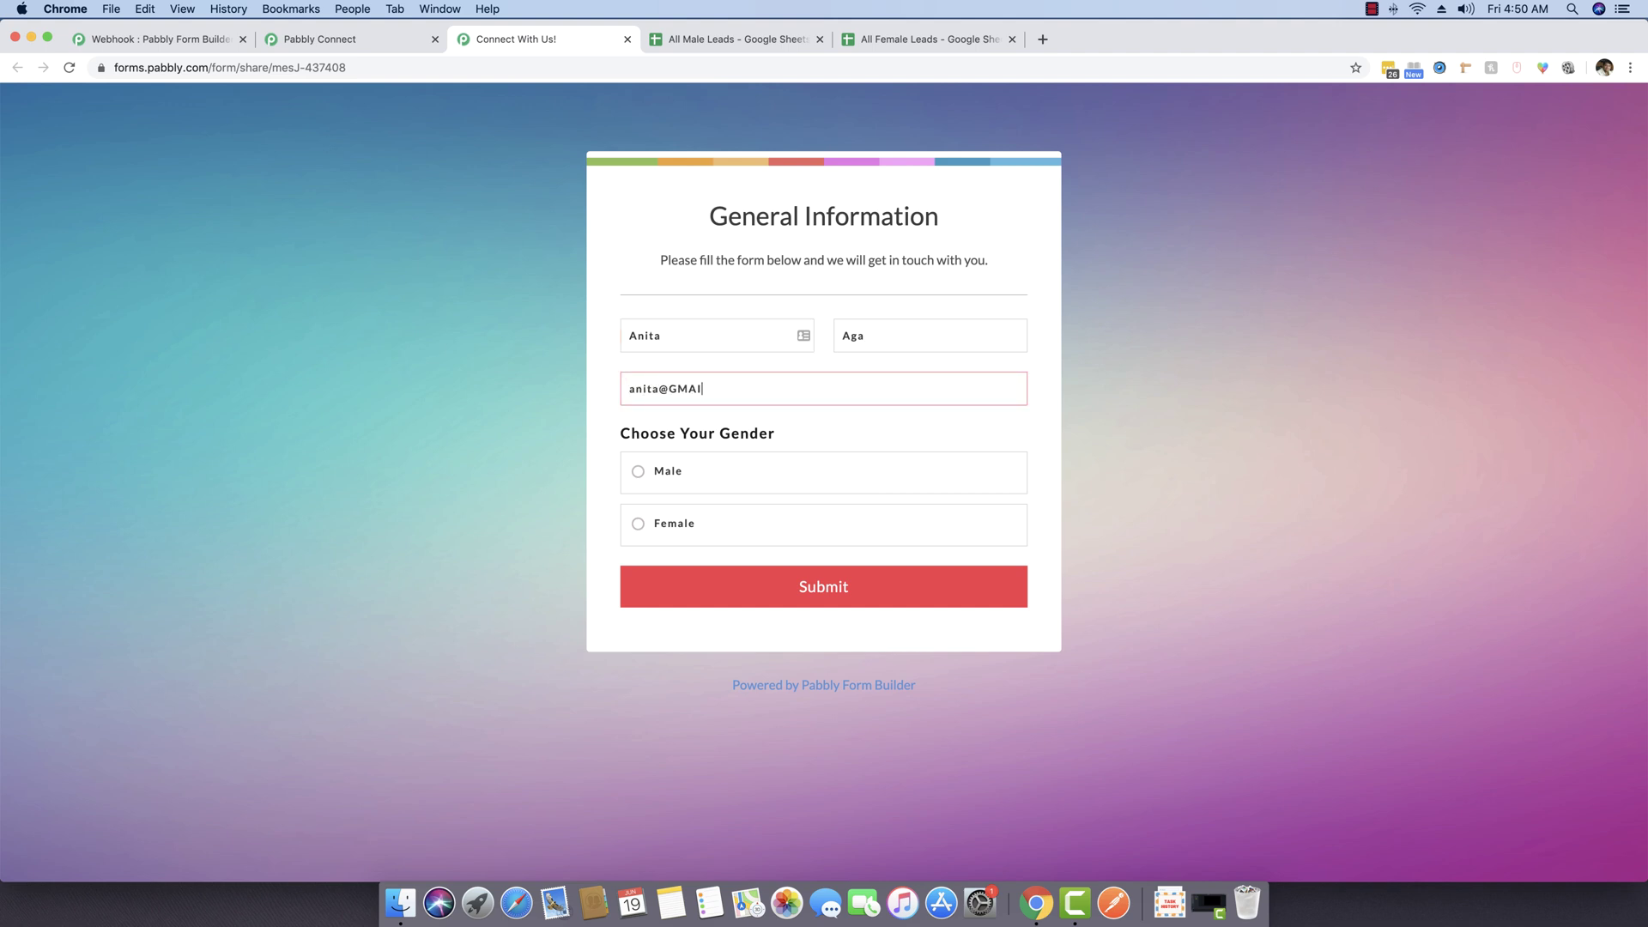
Step: Select Female, submit, and verify the row lands only in All Female Leads
left_click(798, 523)
left_click(842, 580)
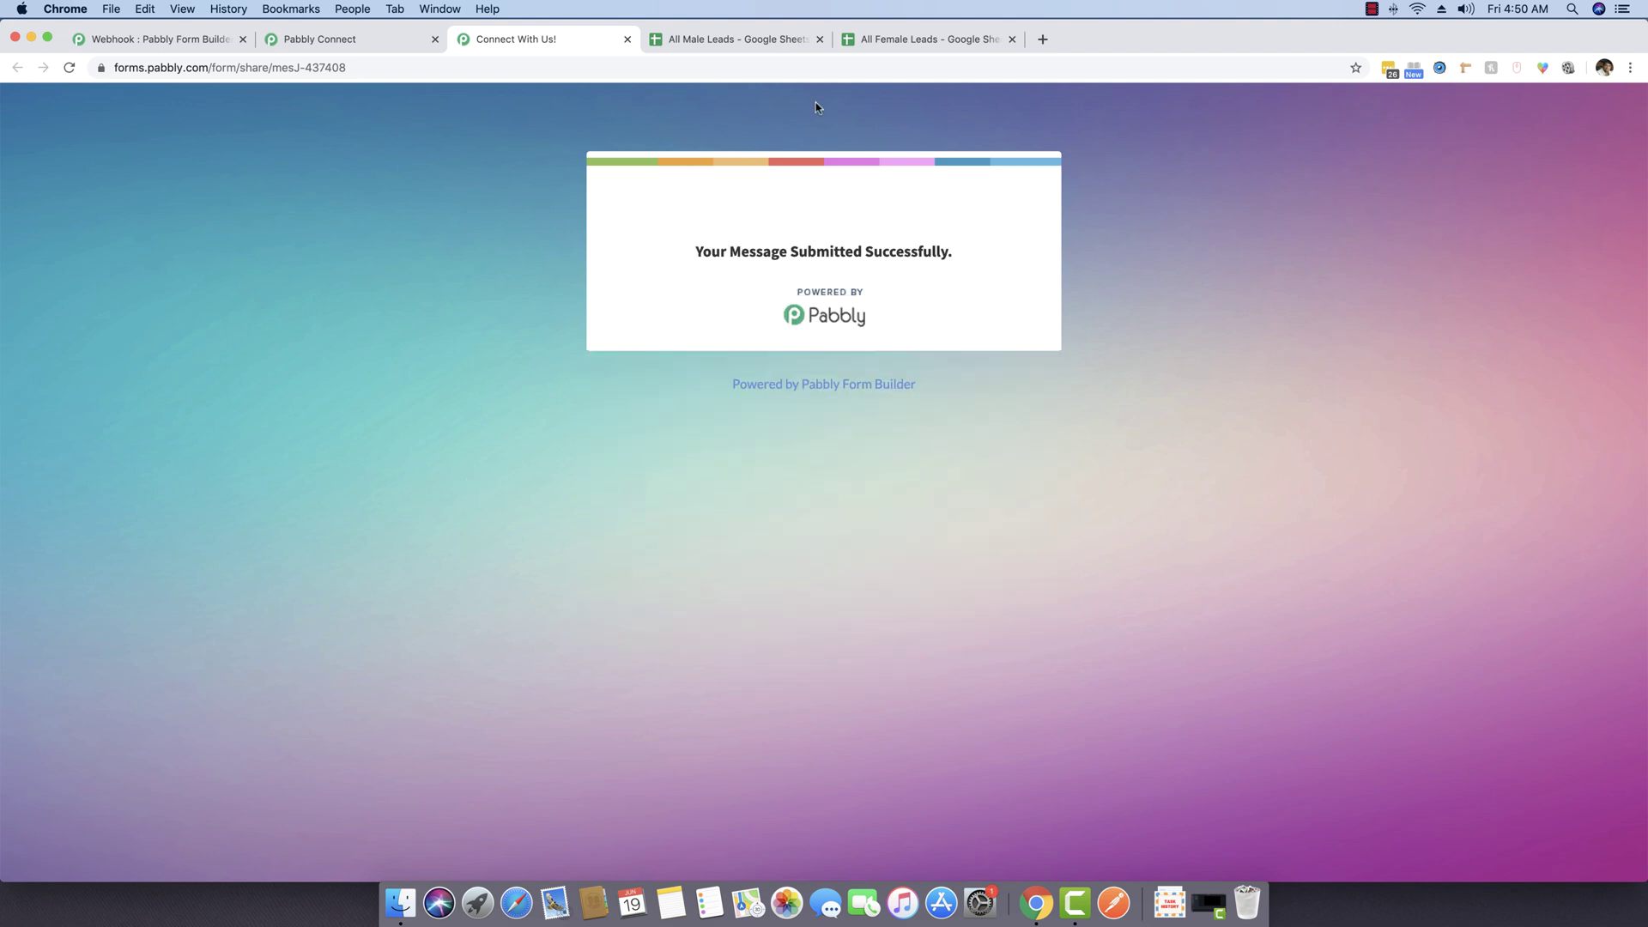
left_click(950, 41)
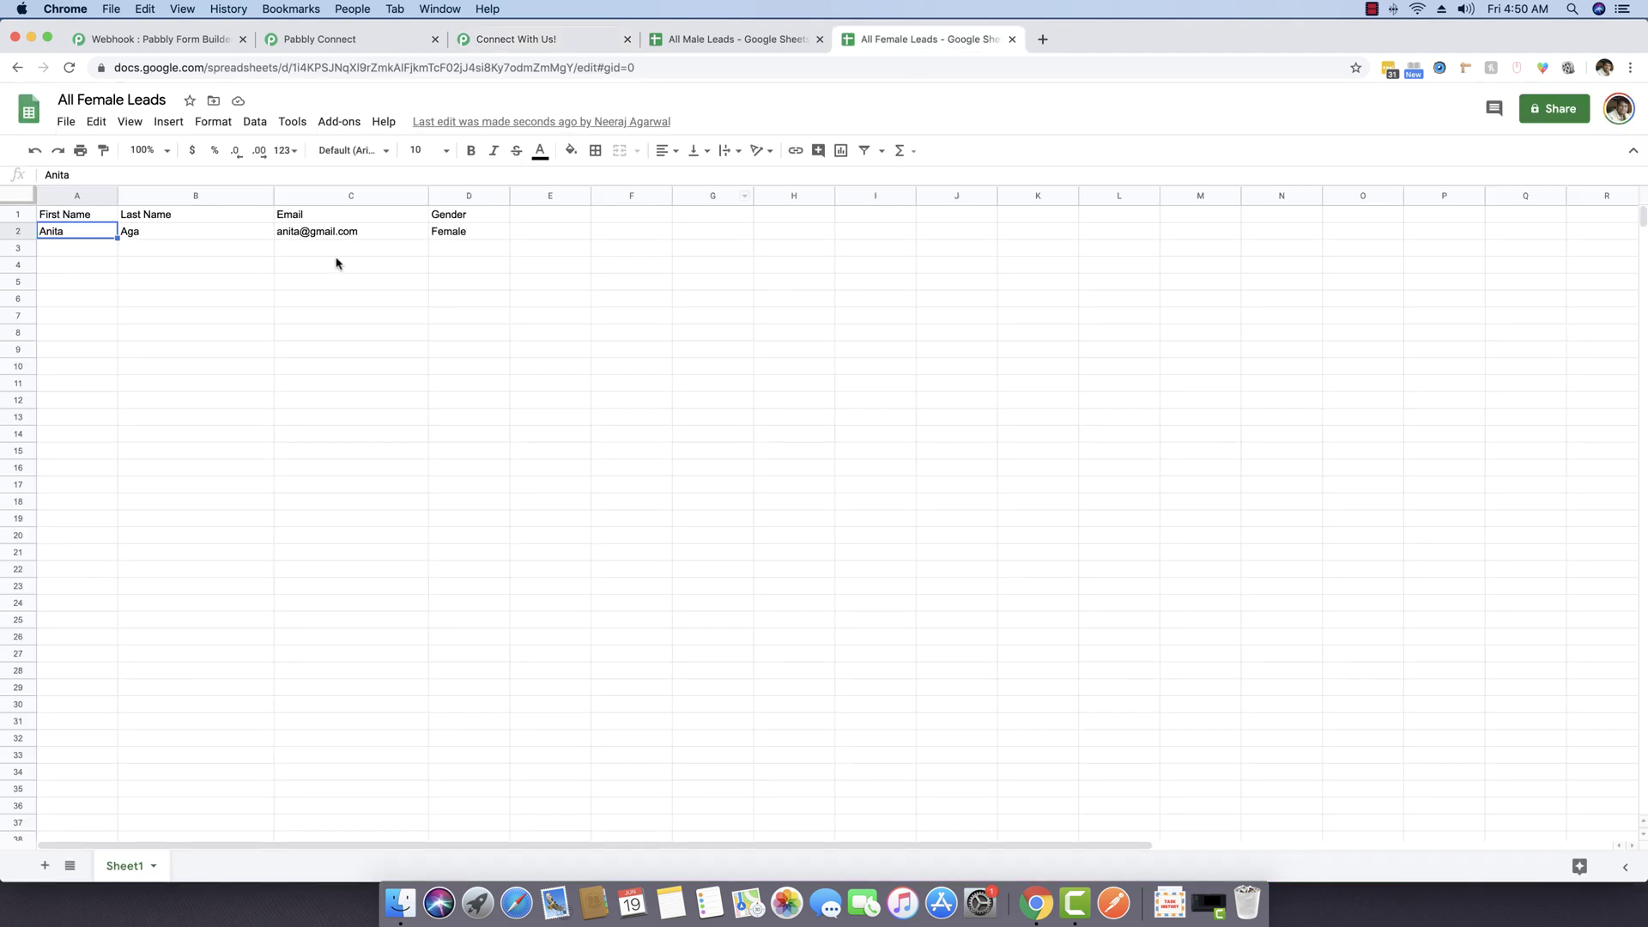
left_click(764, 35)
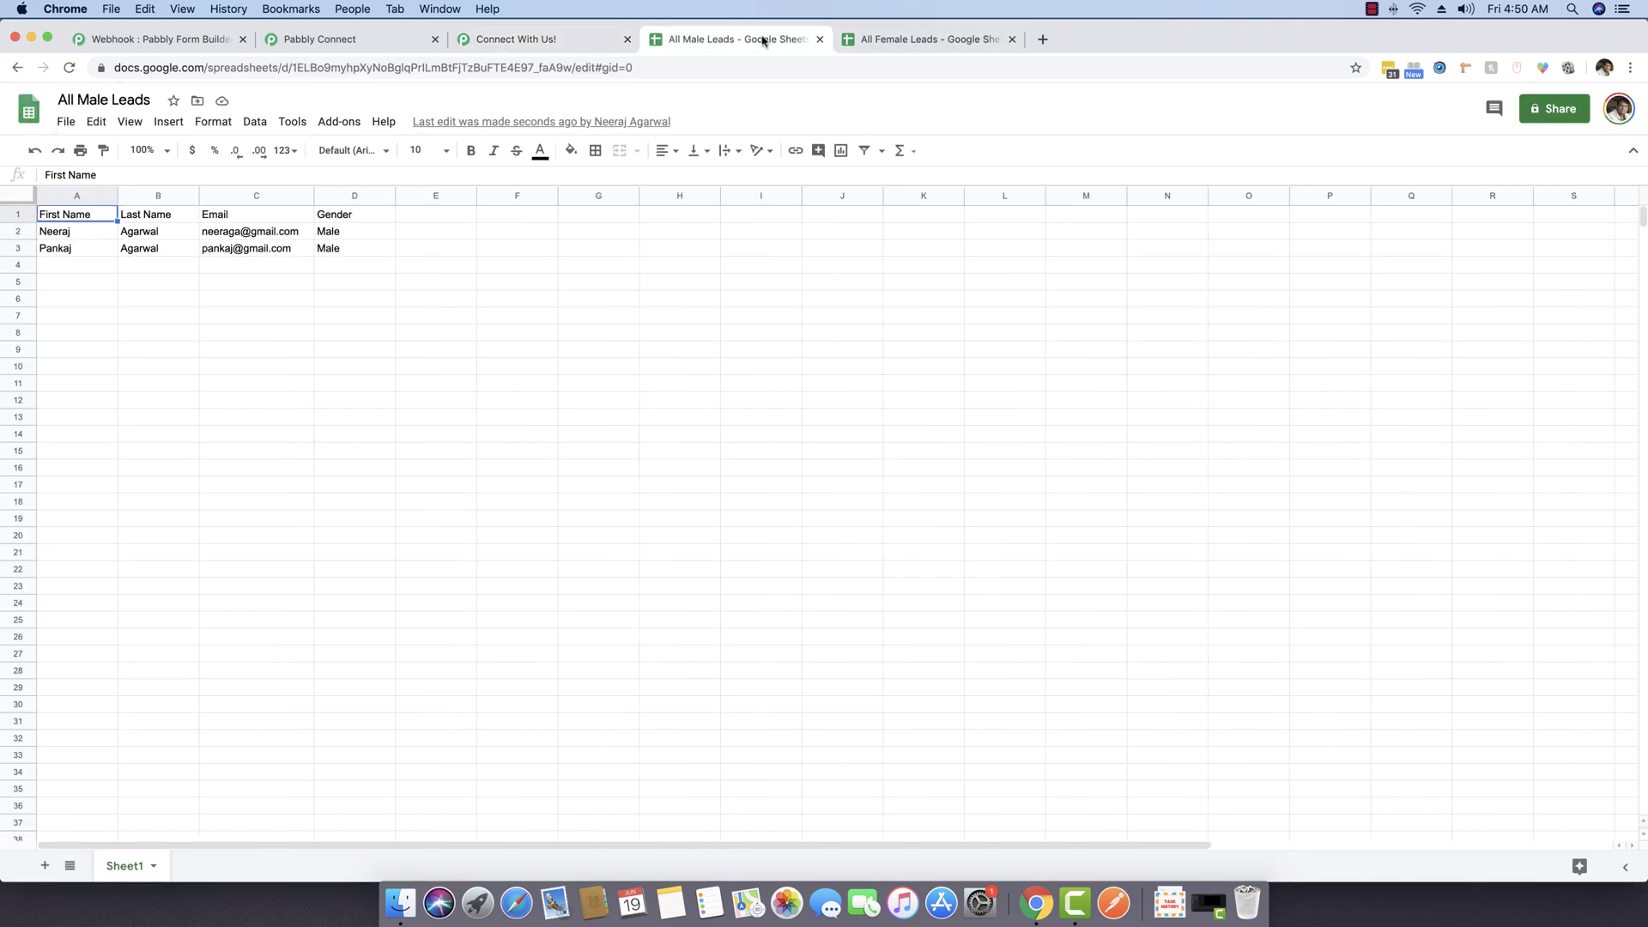
Step: Reload the Connect With Us form for the next entry
left_click(525, 36)
left_click(438, 67)
key("Return")
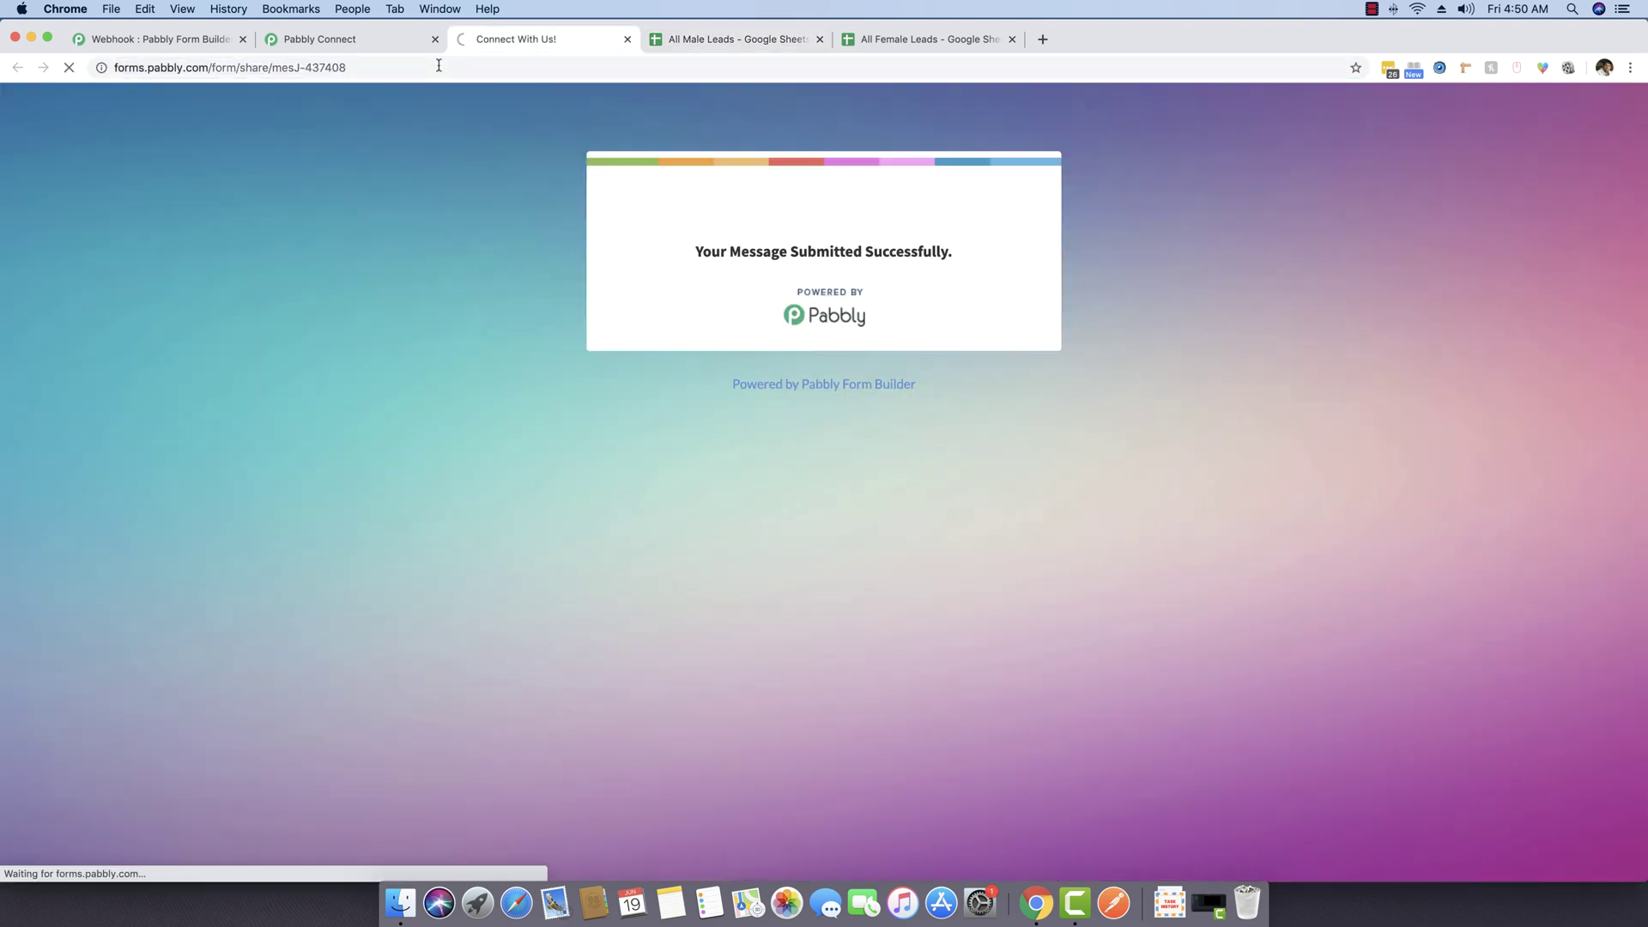
Step: Fill in a second female test lead's name and e-mail and select Female
left_click(693, 348)
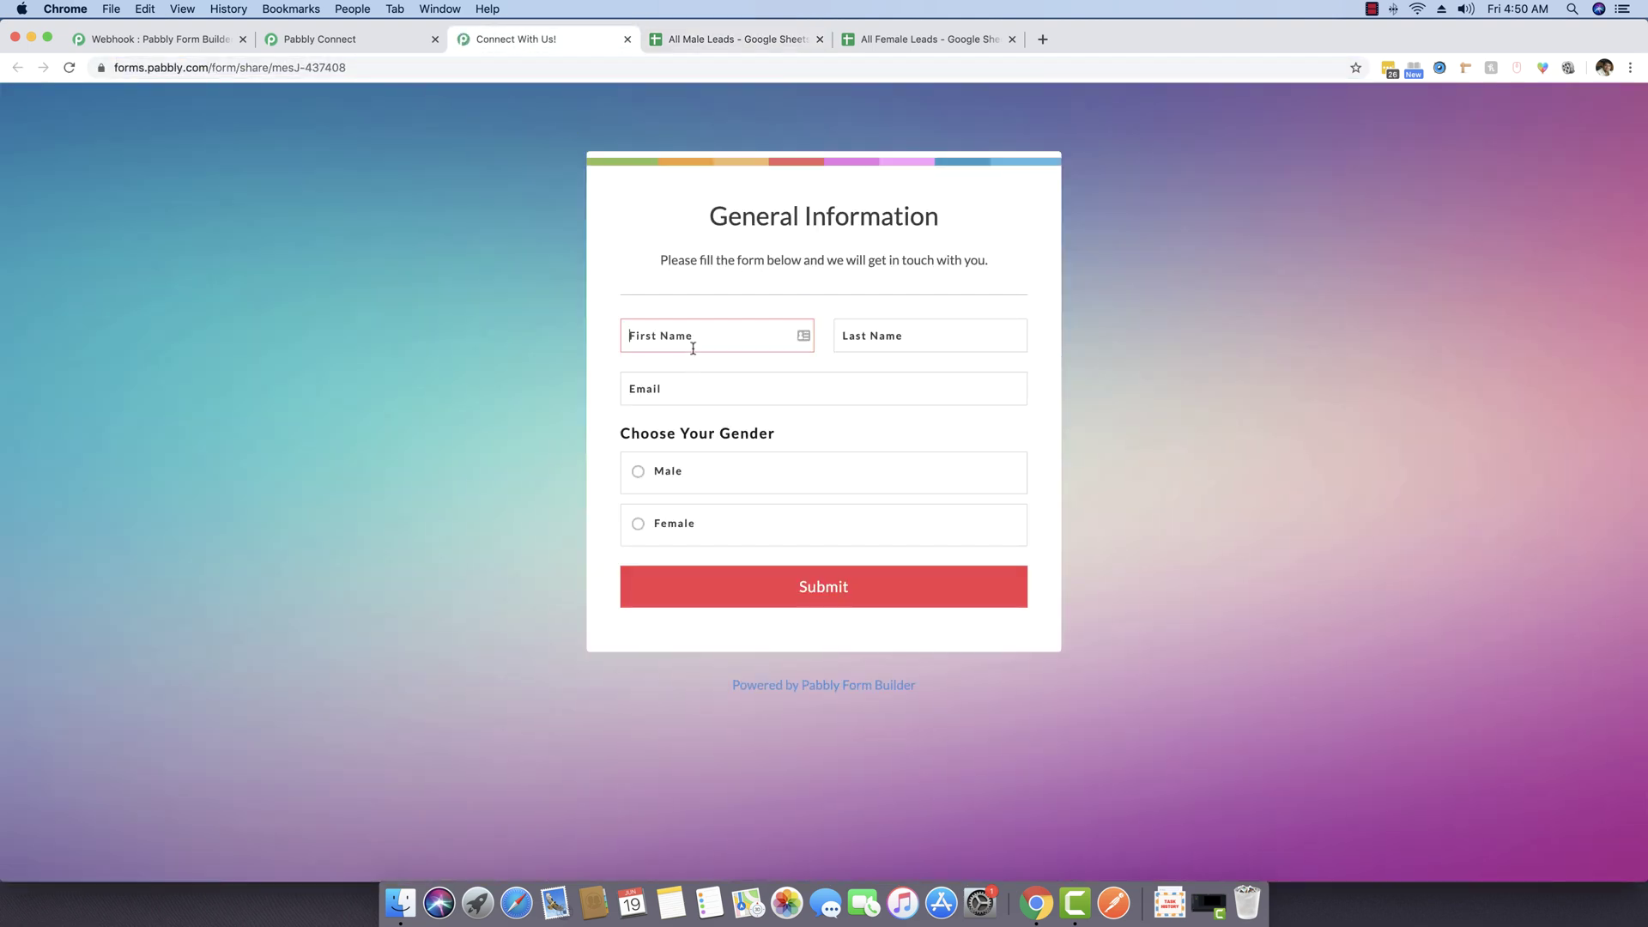
key("Tab")
left_click(674, 521)
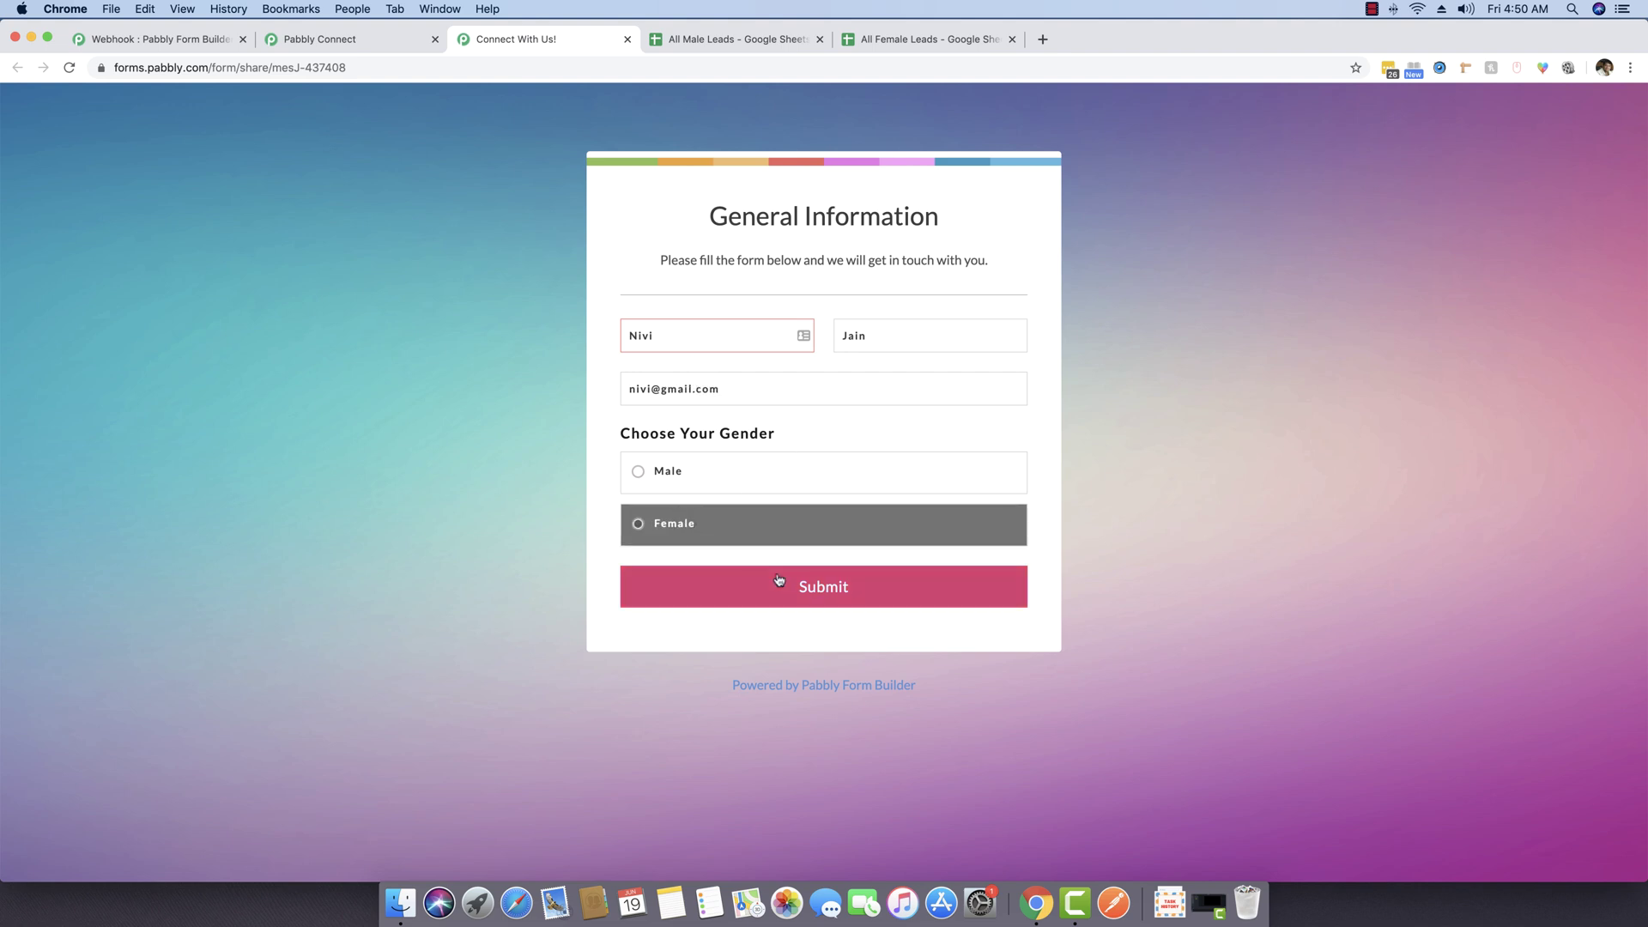
Step: Submit the entry and confirm All Female Leads now has two rows, All Male Leads unchanged
left_click(778, 580)
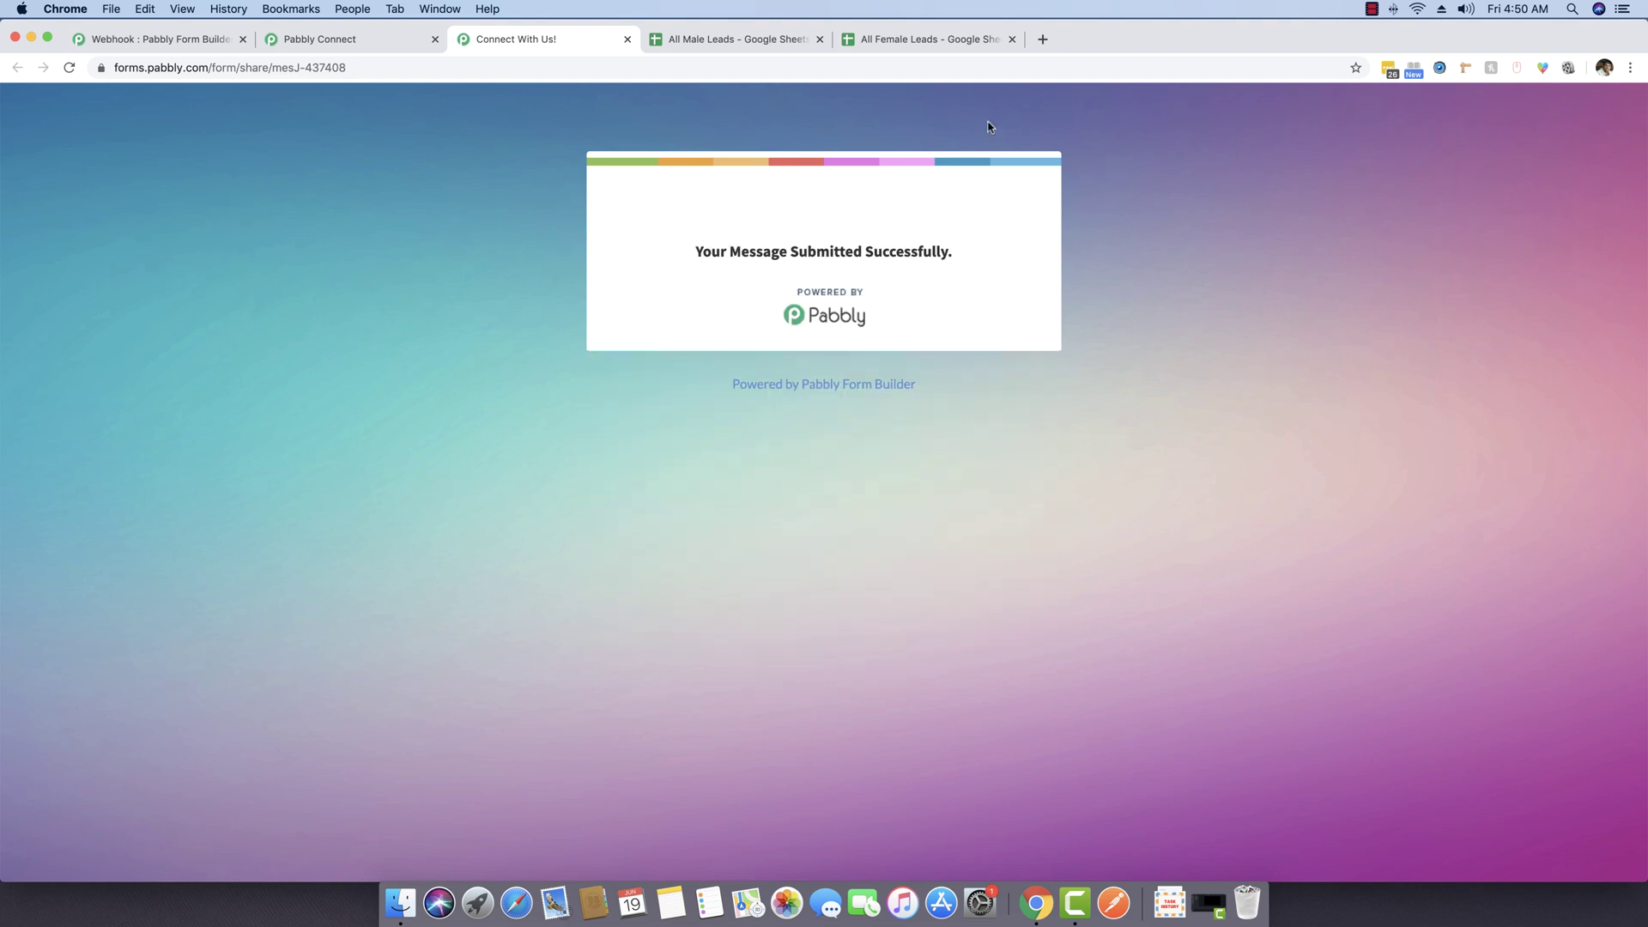
left_click(737, 39)
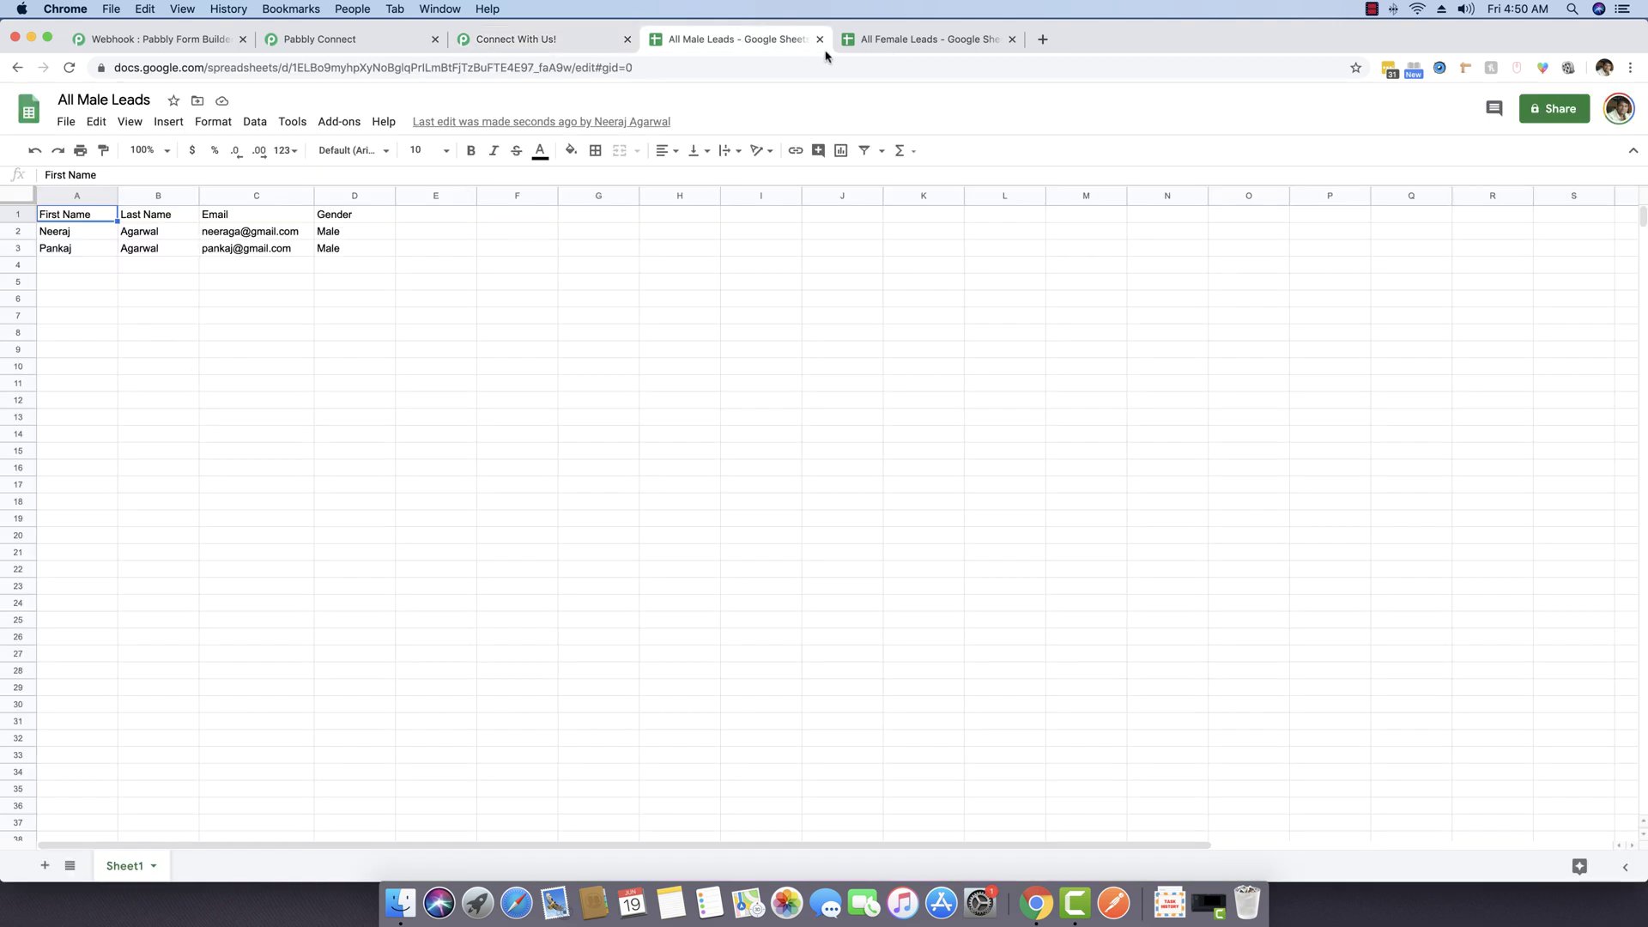
left_click(879, 43)
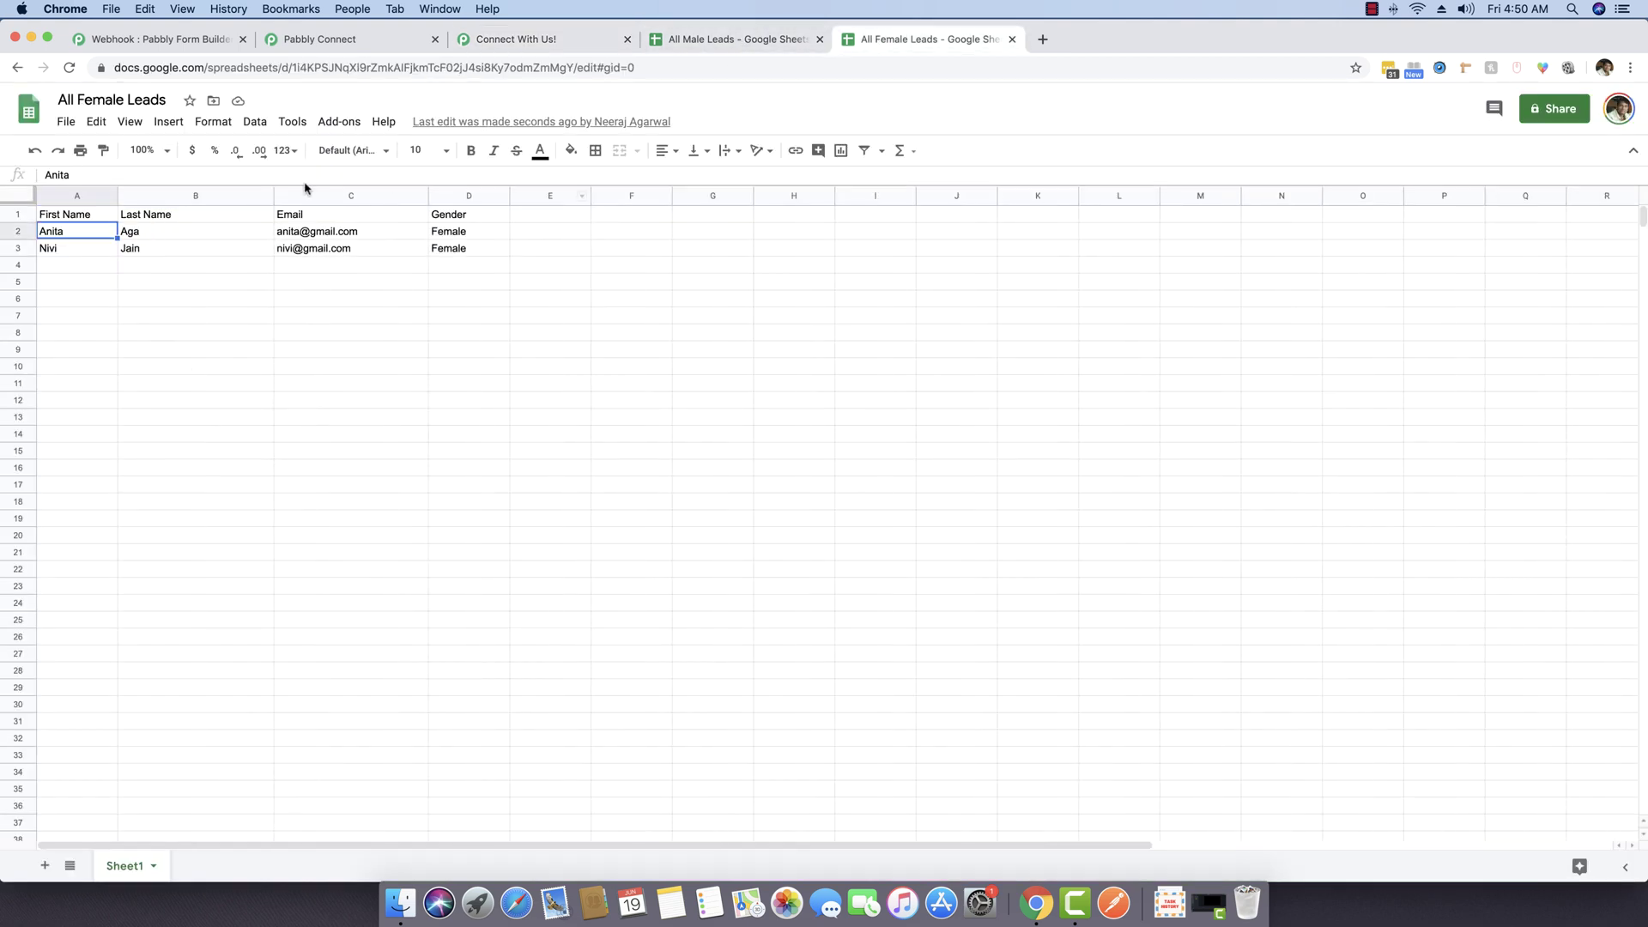
left_click(554, 44)
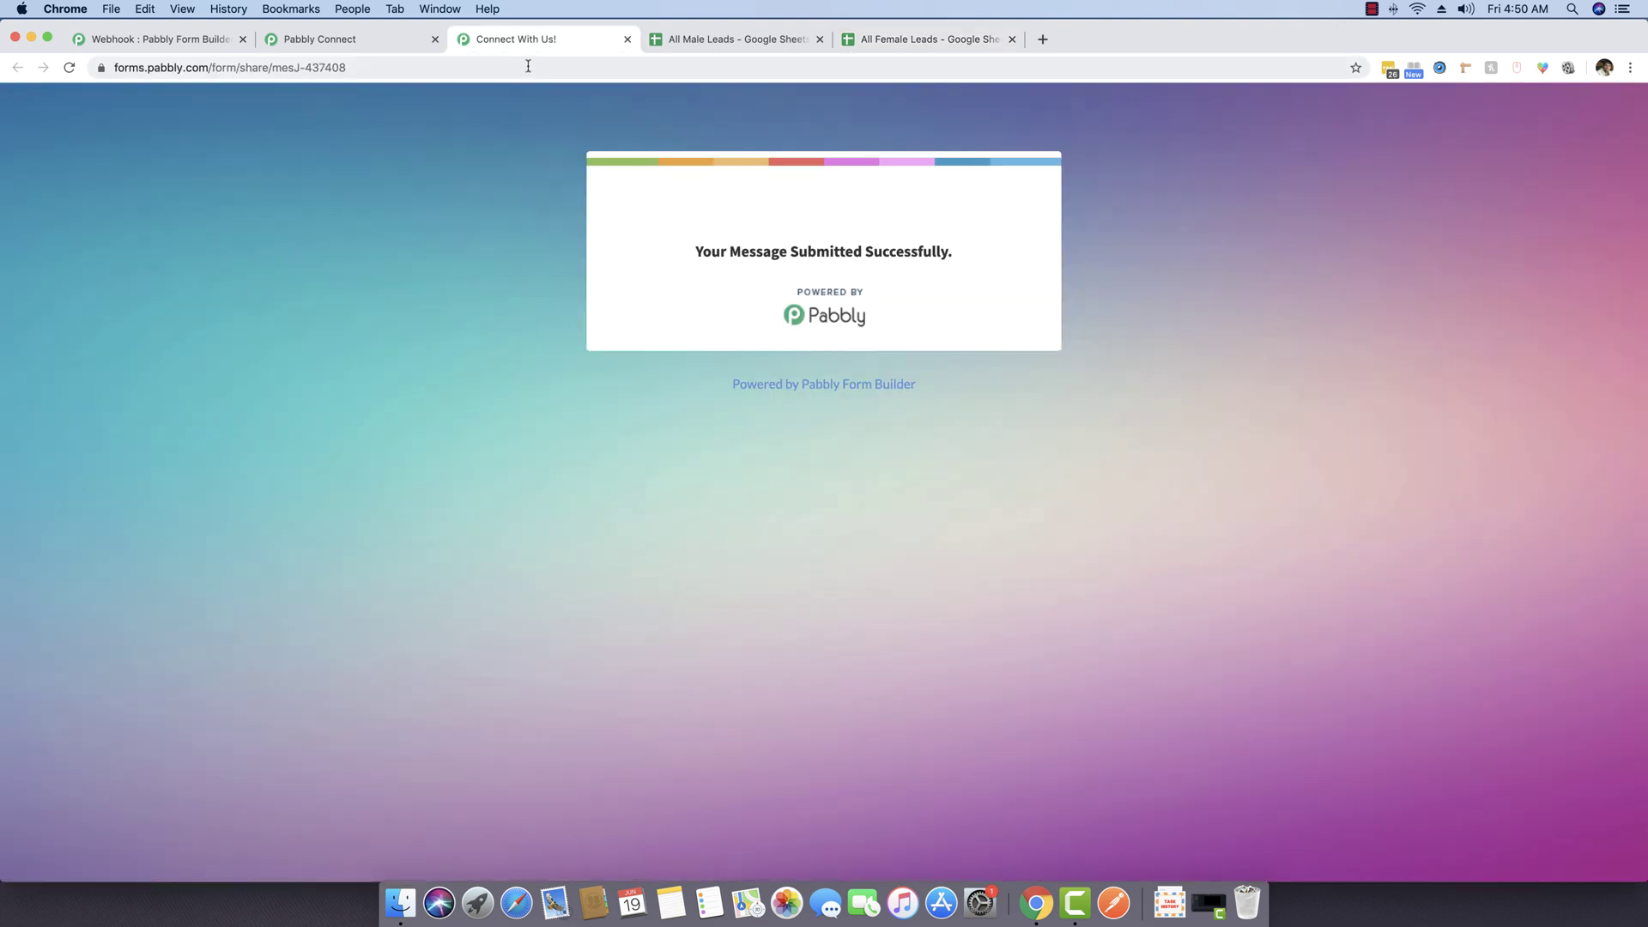
Step: Reload the Connect With Us form page to clear the success message
left_click(524, 68)
key("Return")
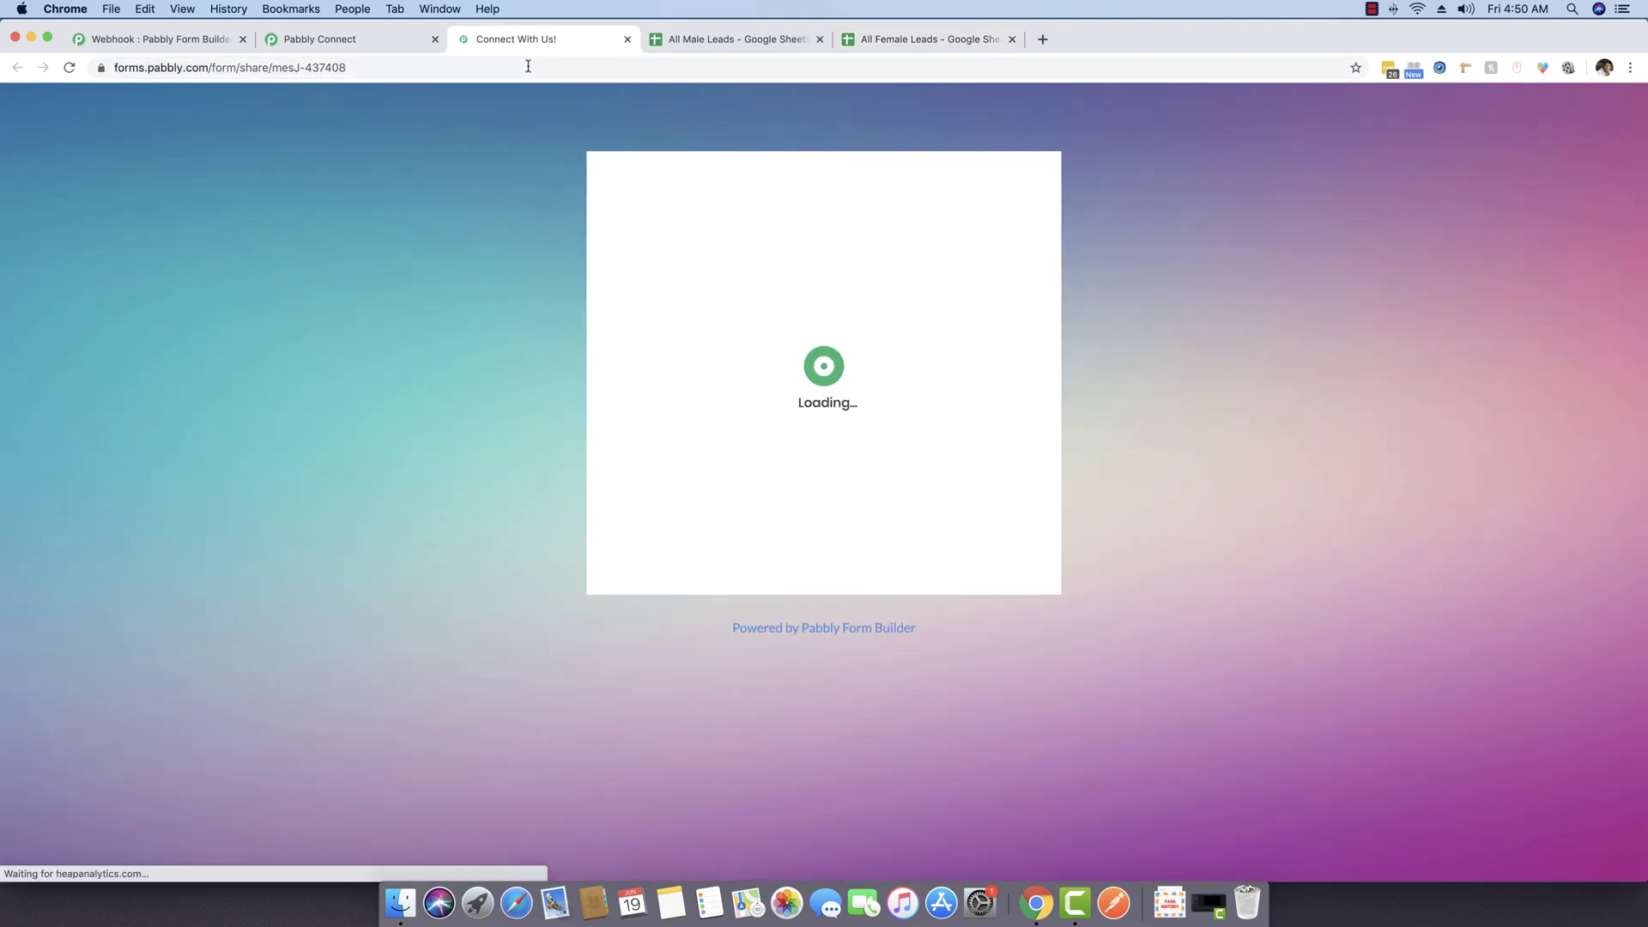